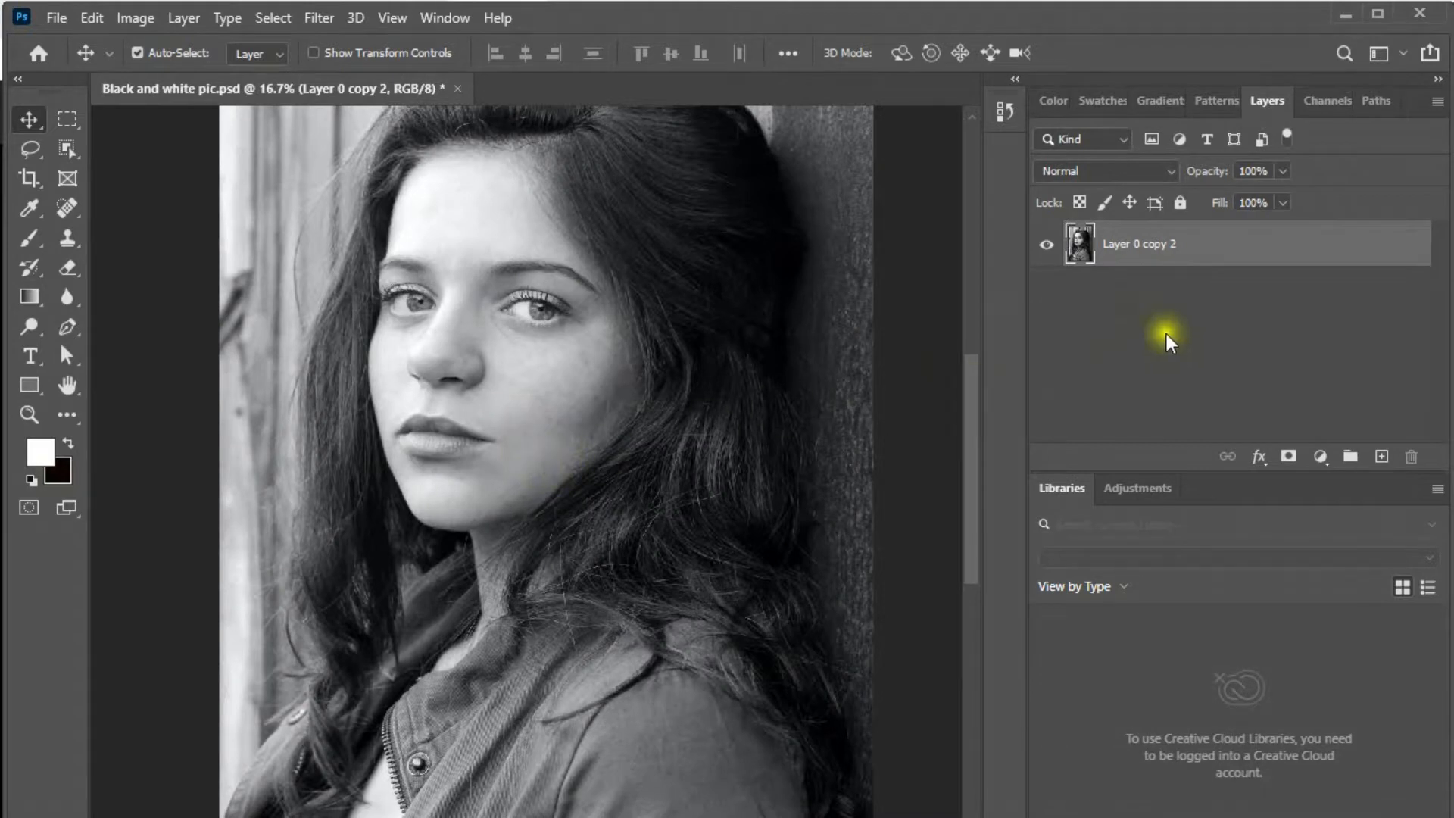
Duplicate the portrait layer, naming the duplicate Copy and the underlying layer Original.
left_click_drag(749, 306, 752, 331)
left_click_drag(1181, 254, 1383, 456)
double_click(1154, 244)
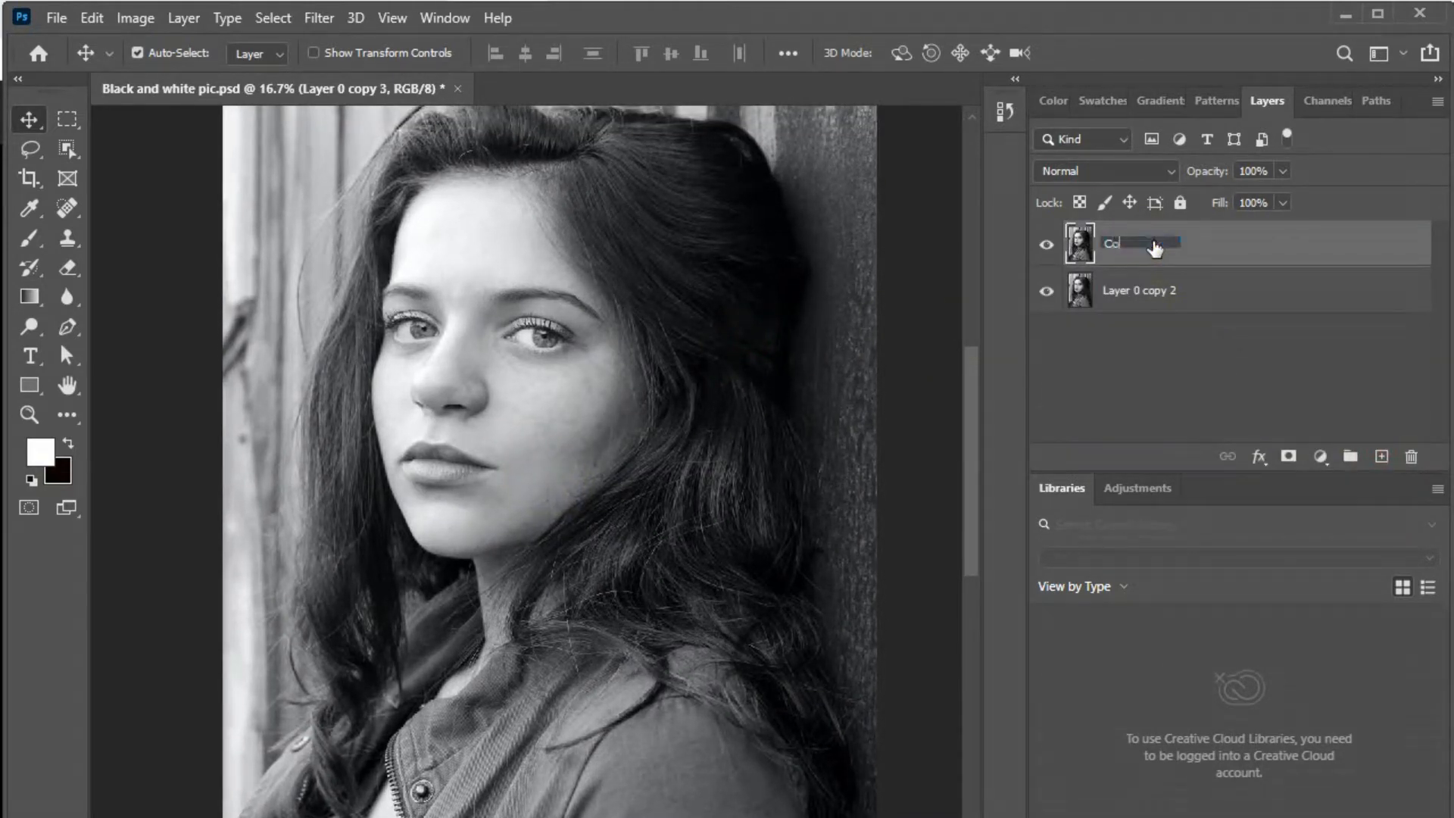
type("Copy")
double_click(1146, 297)
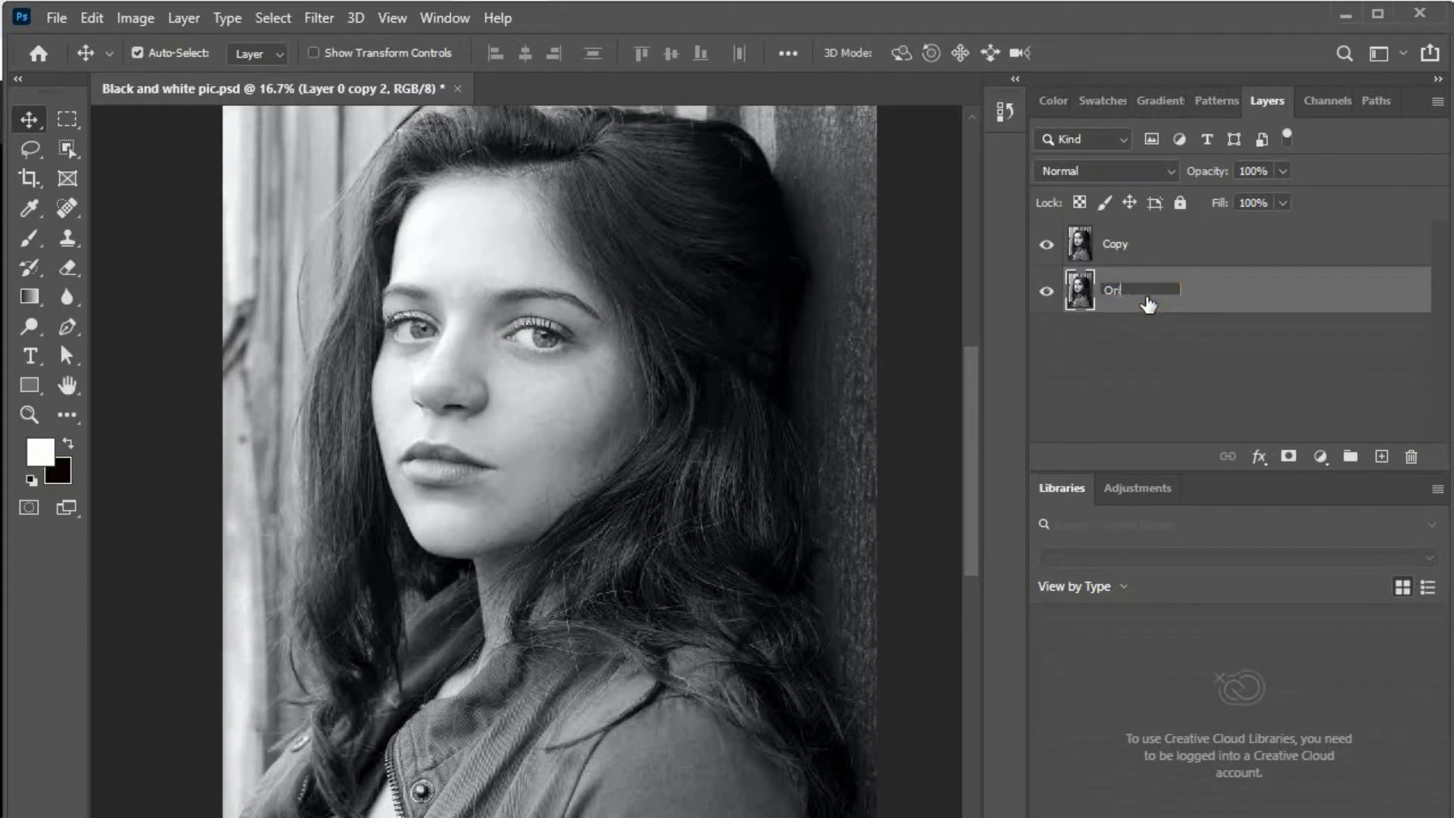
type("Original")
left_click(1144, 368)
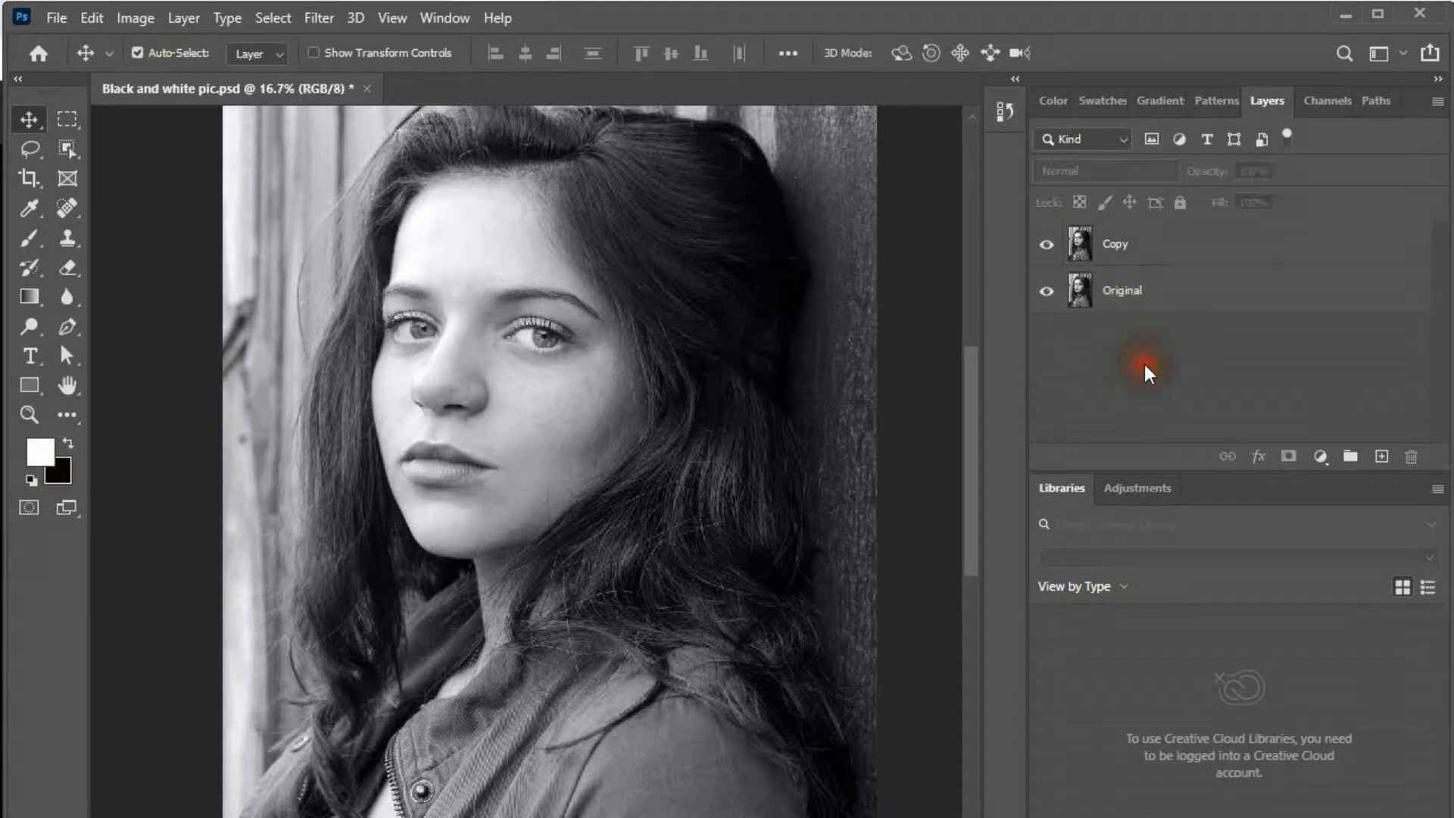
Hide the Copy layer and add a Color Balance adjustment layer directly above Original.
left_click(1173, 300)
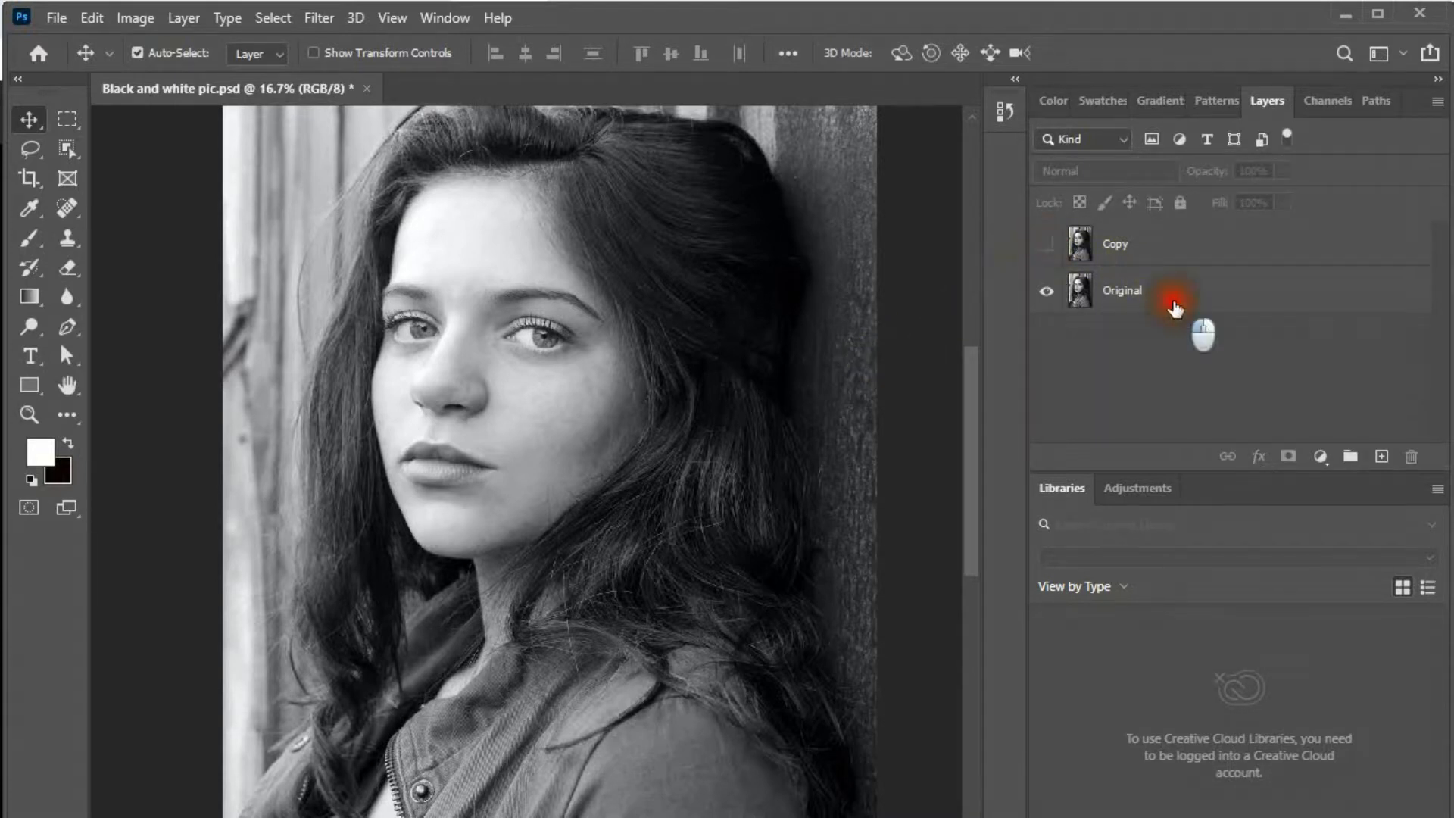
mouse_move(561, 376)
left_mouse_down()
mouse_move(520, 364)
mouse_move(545, 361)
left_mouse_up()
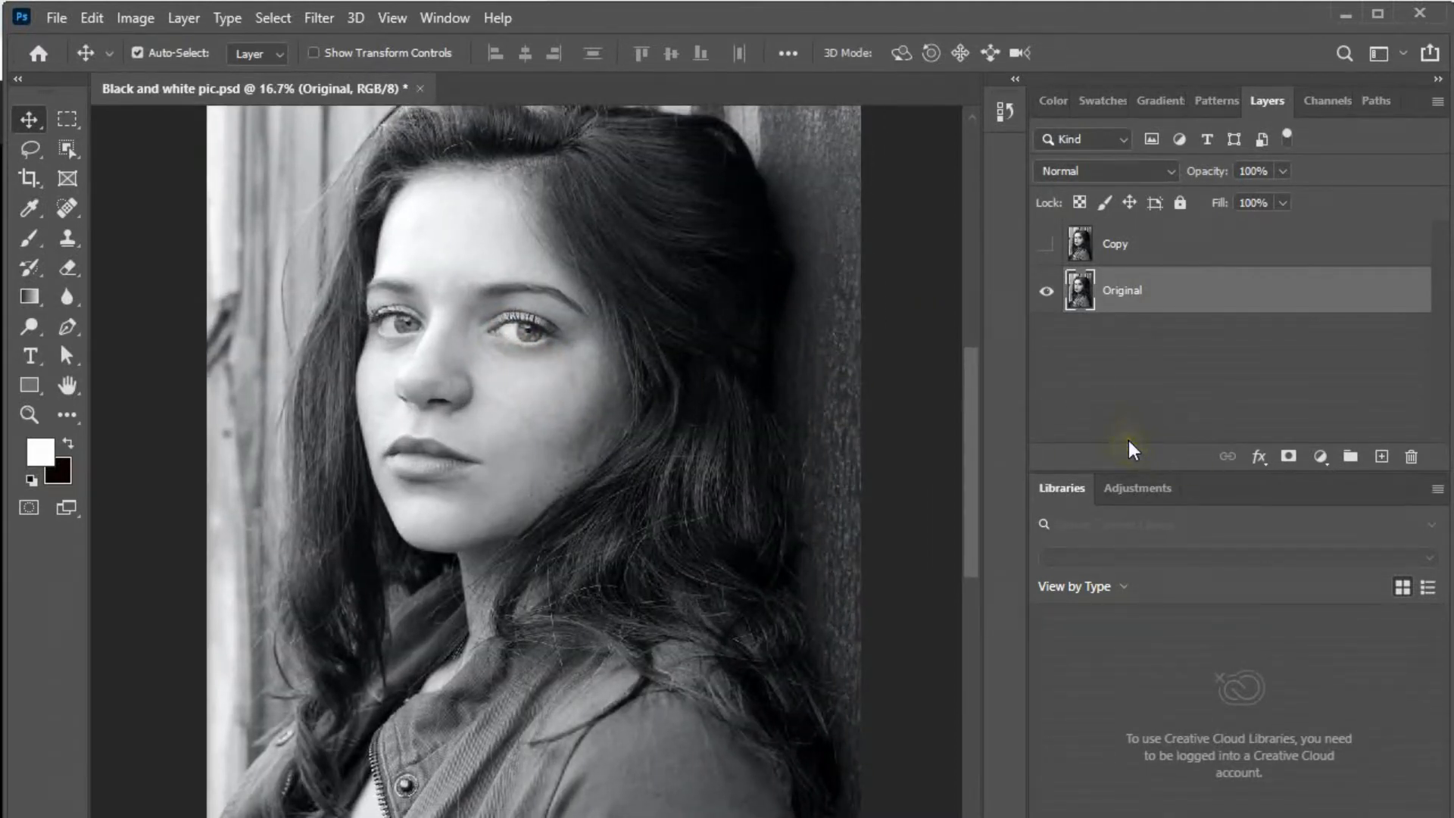
left_click(1324, 456)
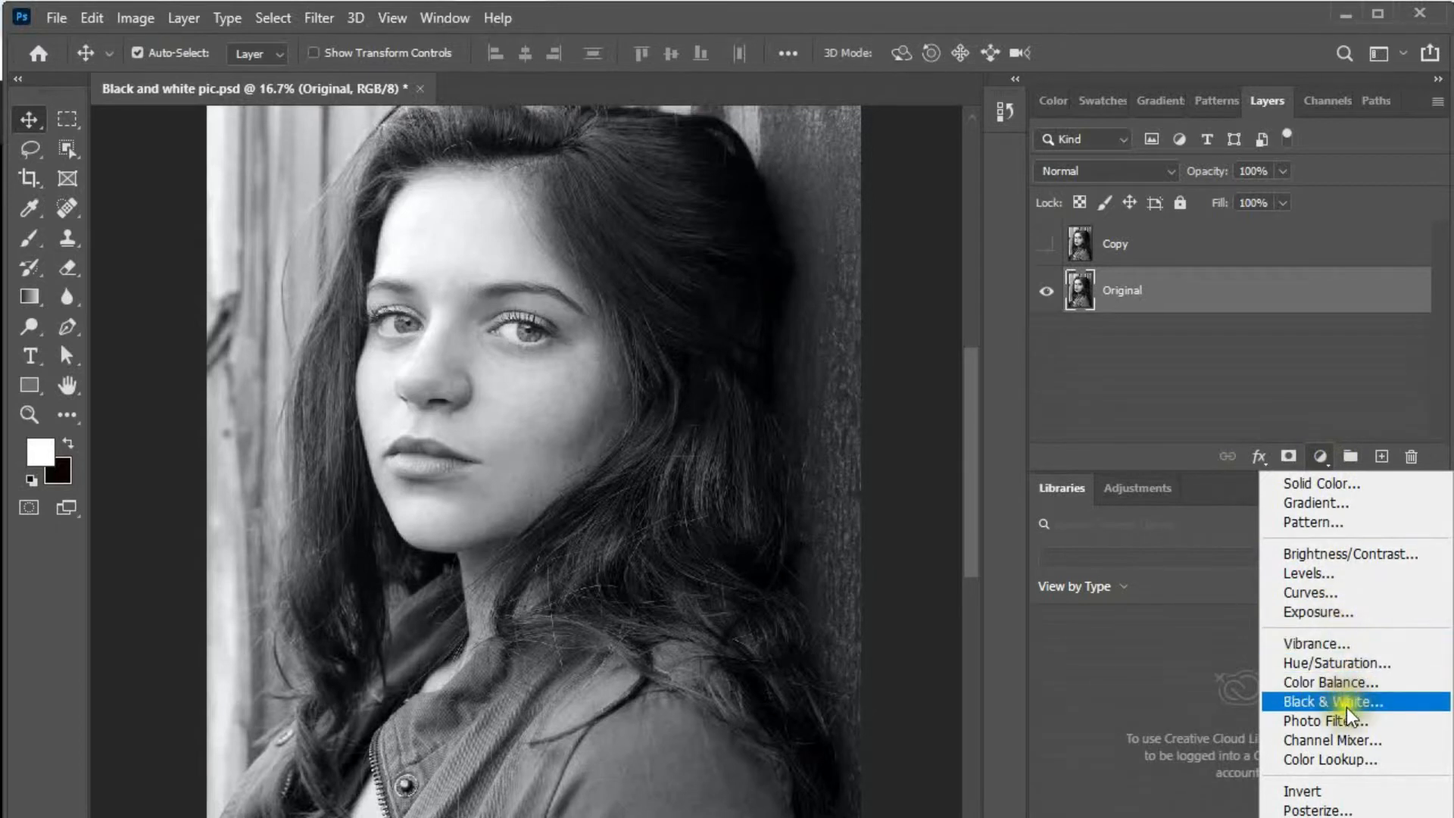
left_click(1348, 682)
Shift the Color Balance midtones strongly toward red, with Magenta–Green at +4 and Yellow–Blue at -53.
left_click_drag(780, 282, 818, 289)
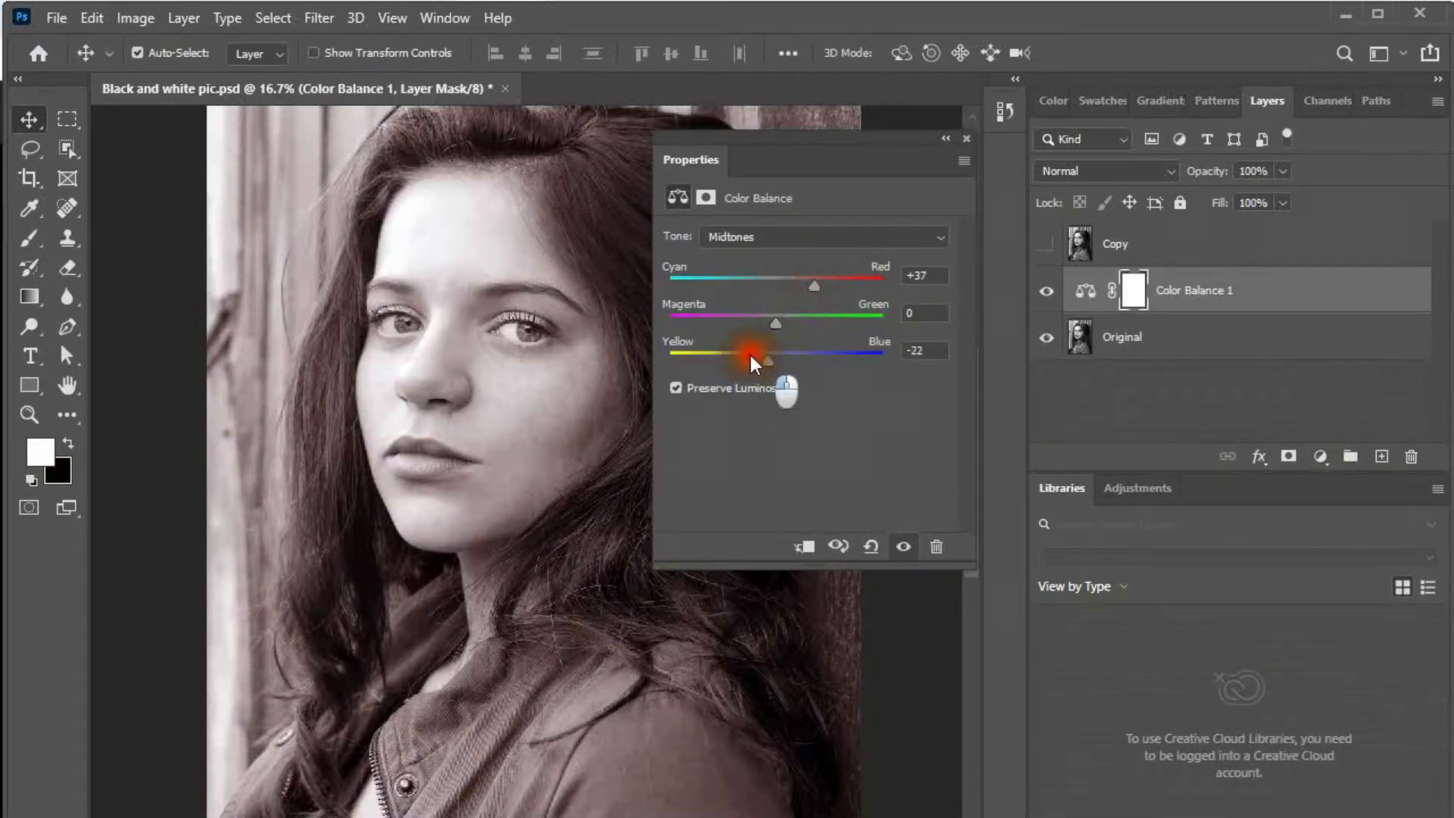
left_click_drag(751, 356, 727, 359)
left_click_drag(814, 286, 848, 281)
mouse_move(775, 325)
left_mouse_down()
mouse_move(794, 319)
mouse_move(778, 321)
left_mouse_up()
left_click_drag(851, 285, 861, 284)
left_click_drag(727, 361, 719, 360)
Set the Color Balance highlights to Cyan–Red +33, Magenta–Green +3 and Yellow–Blue -11.
left_click(780, 238)
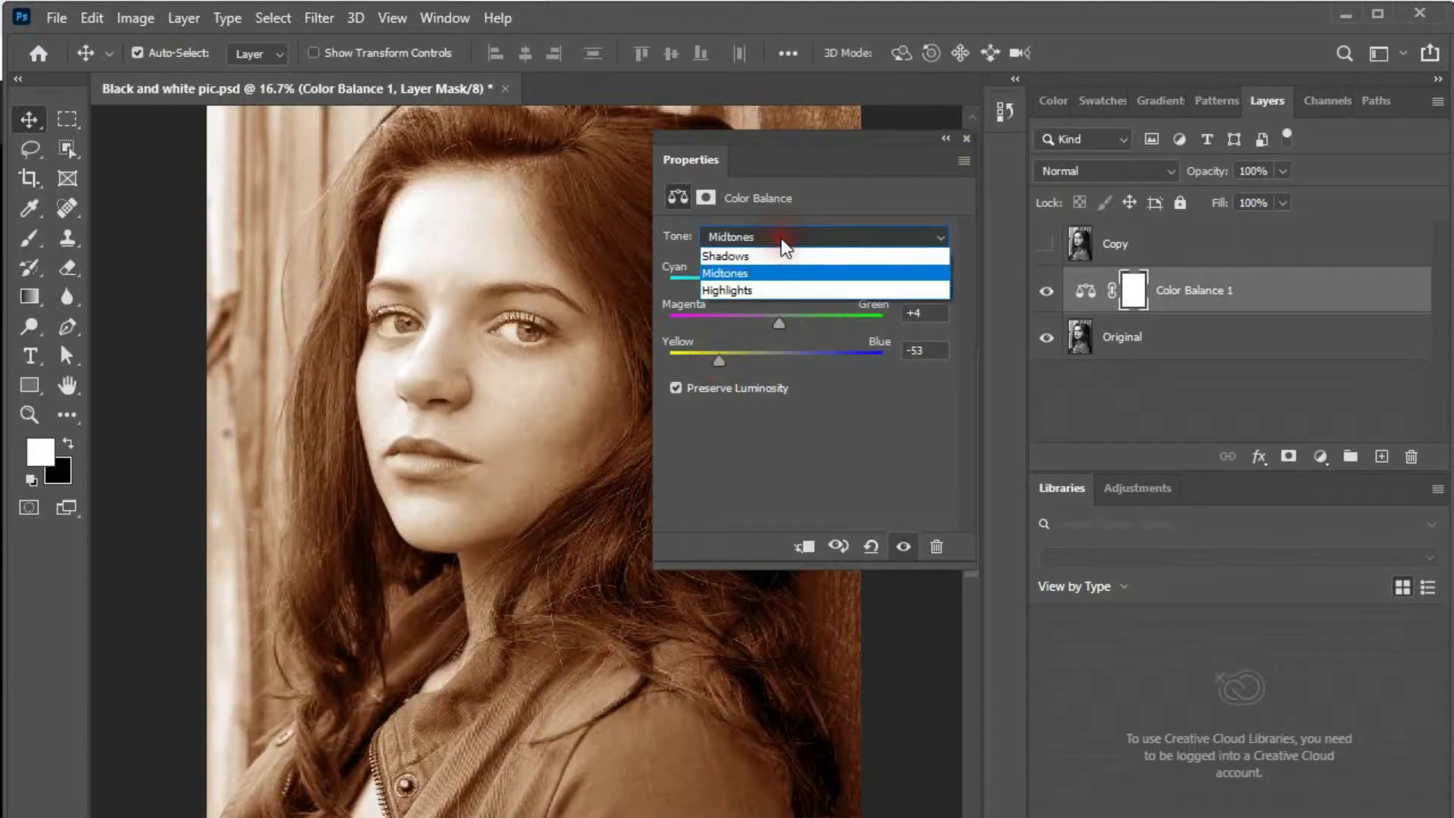
left_click(762, 287)
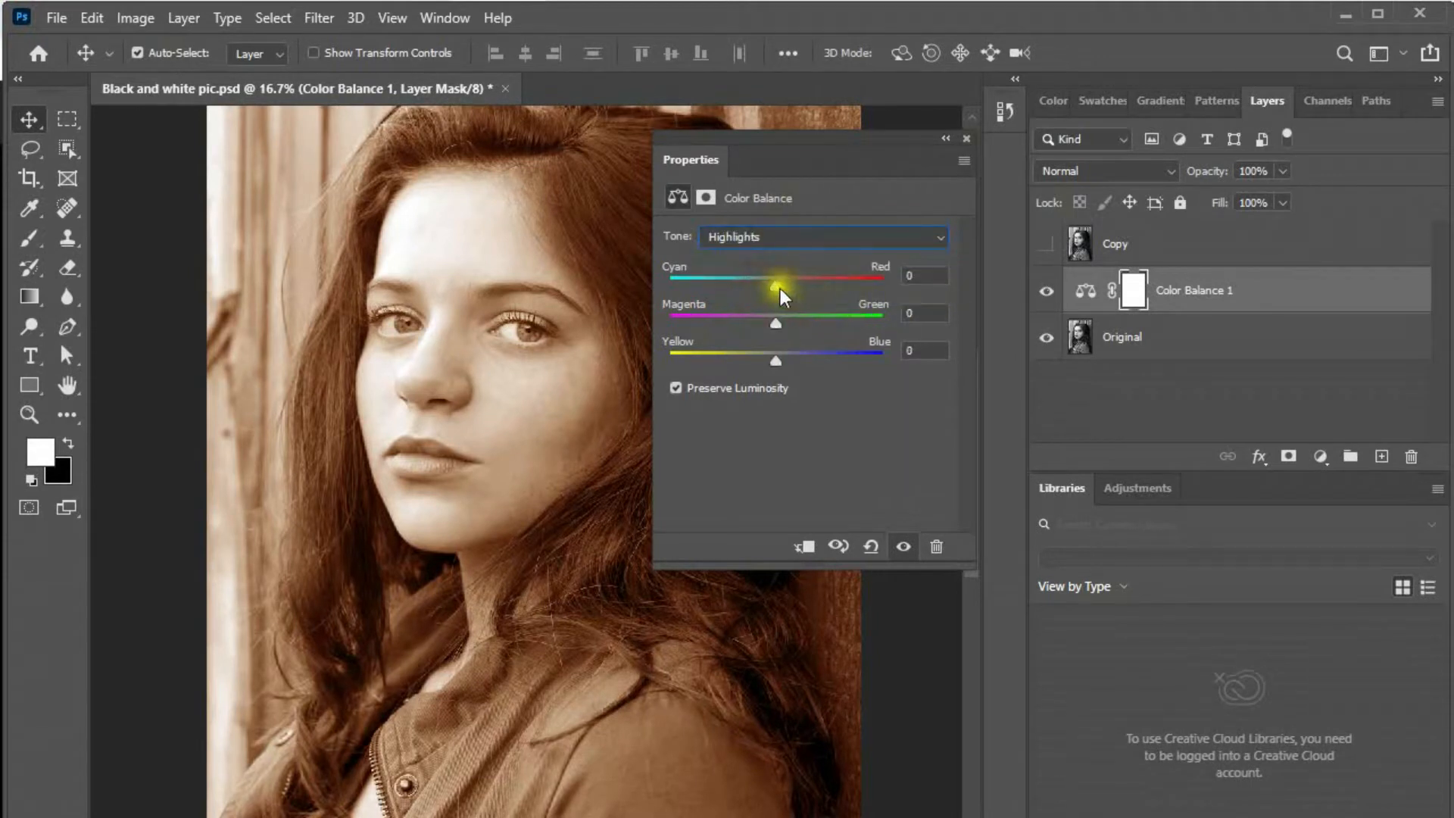
left_click_drag(780, 287, 774, 319)
mouse_move(776, 360)
left_mouse_down()
mouse_move(751, 351)
mouse_move(778, 319)
mouse_move(767, 351)
left_mouse_up()
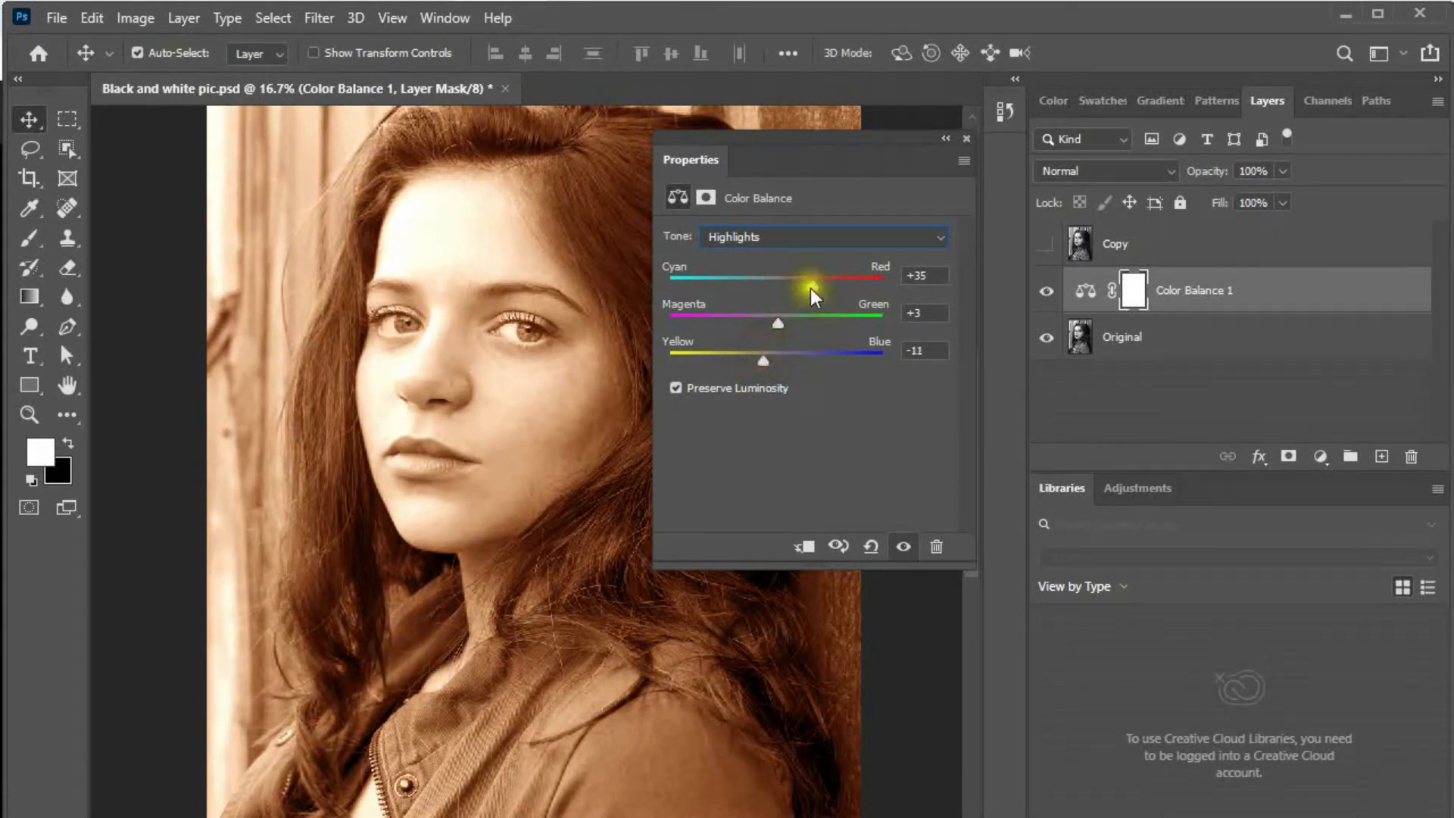
left_click_drag(811, 288, 808, 287)
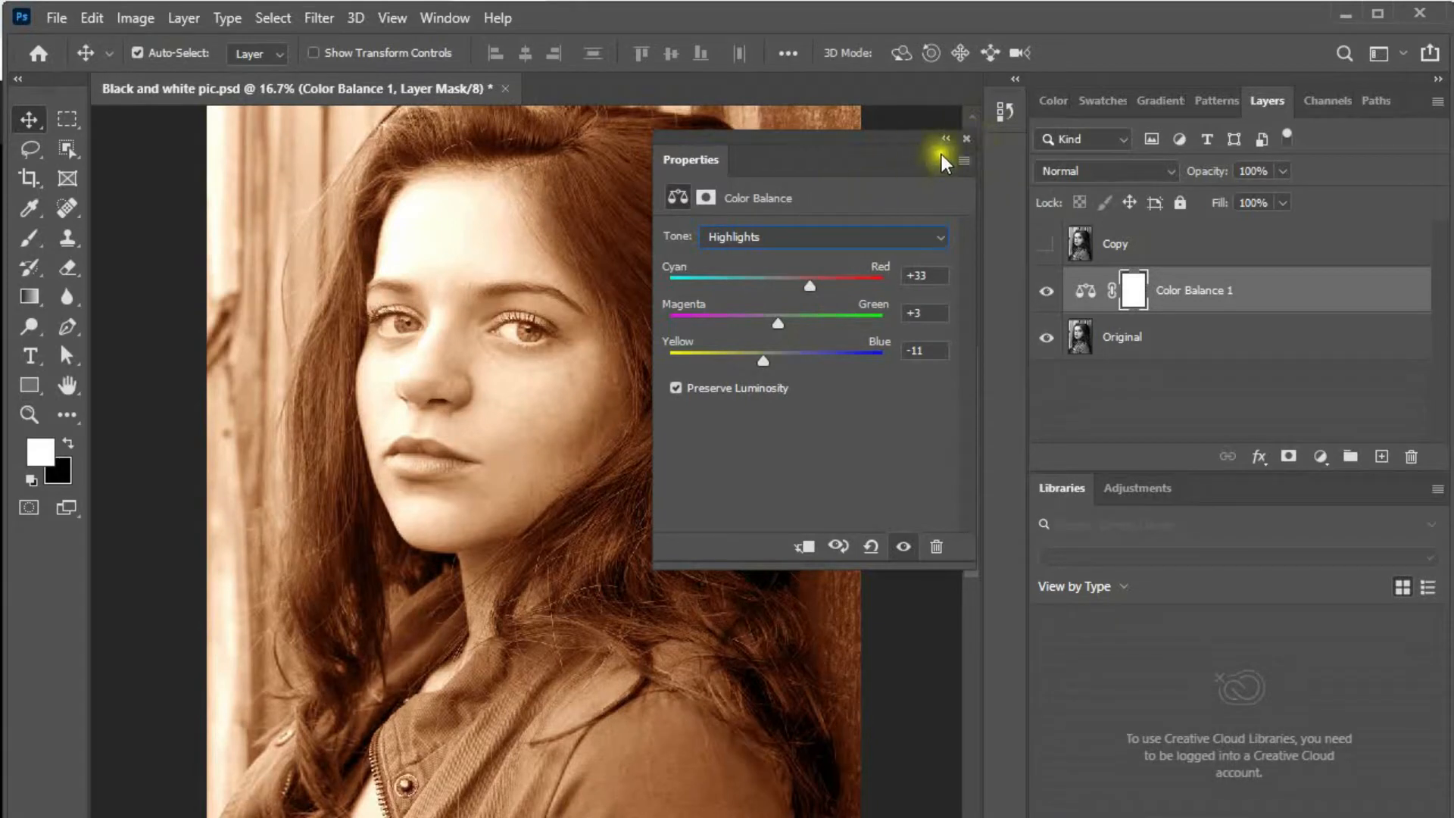
left_click(966, 138)
Invert the Color Balance layer's mask to black to hide the skin tint.
left_click(1138, 300)
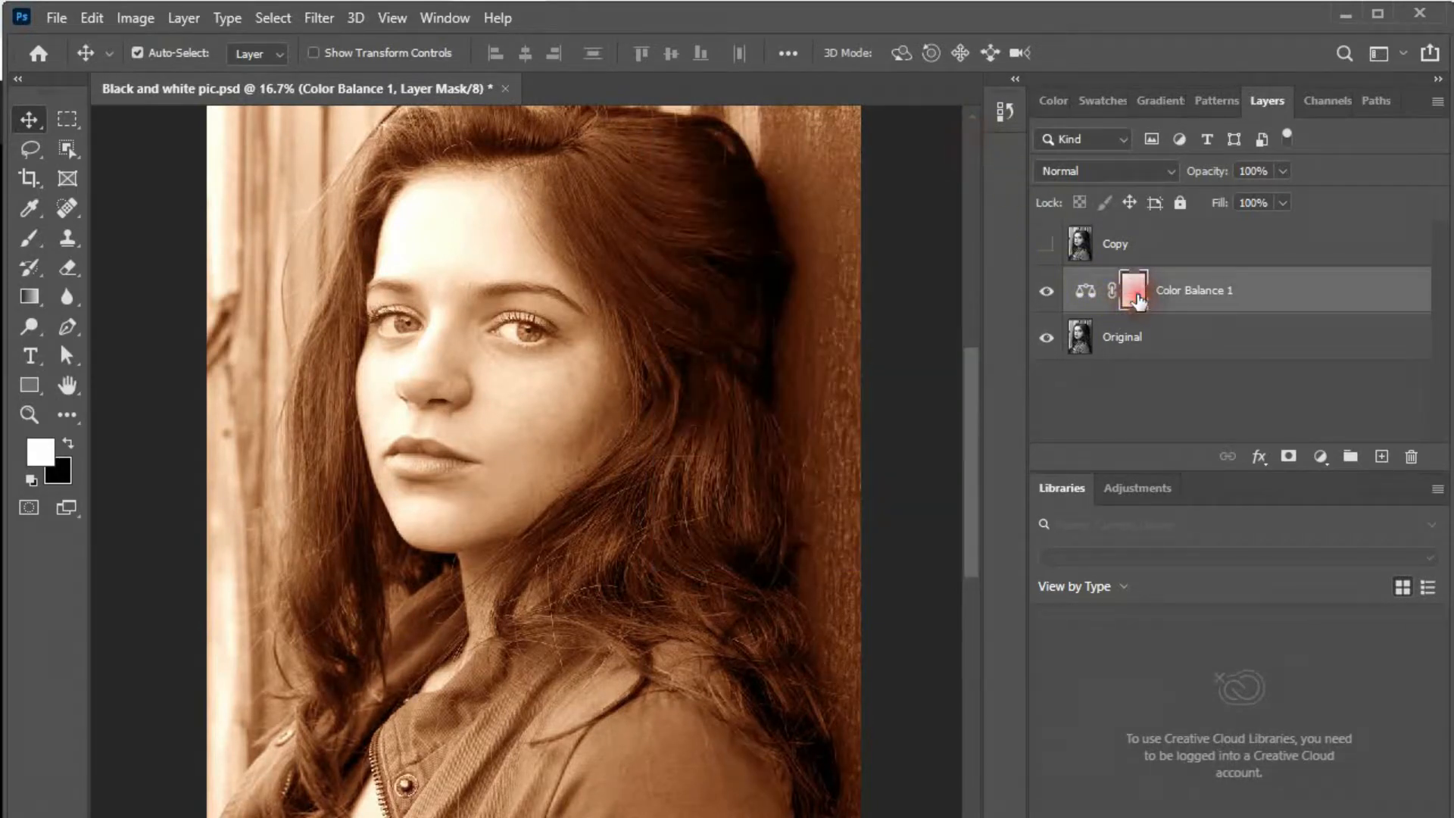
left_click(1136, 294)
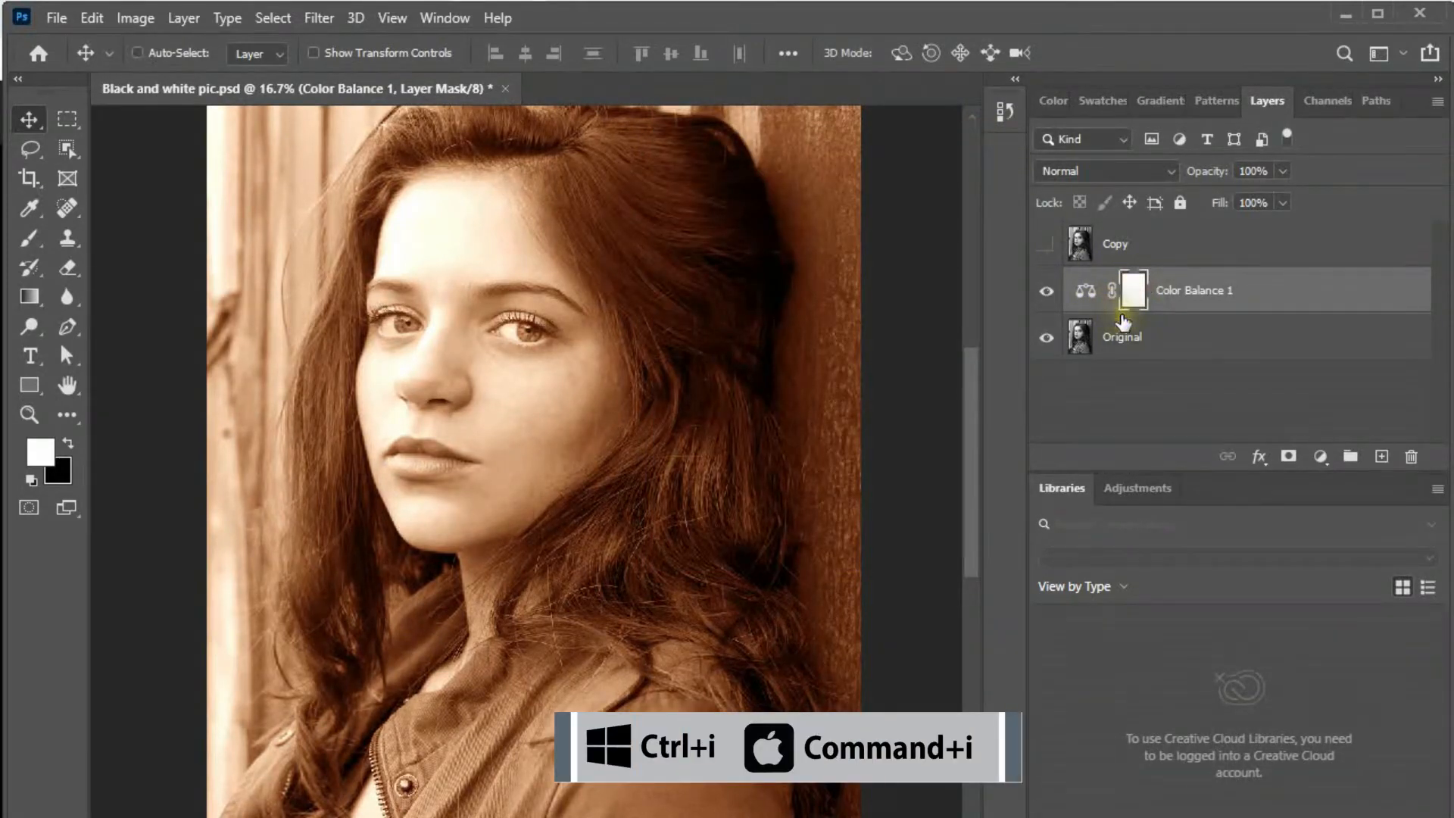
key("ctrl+i")
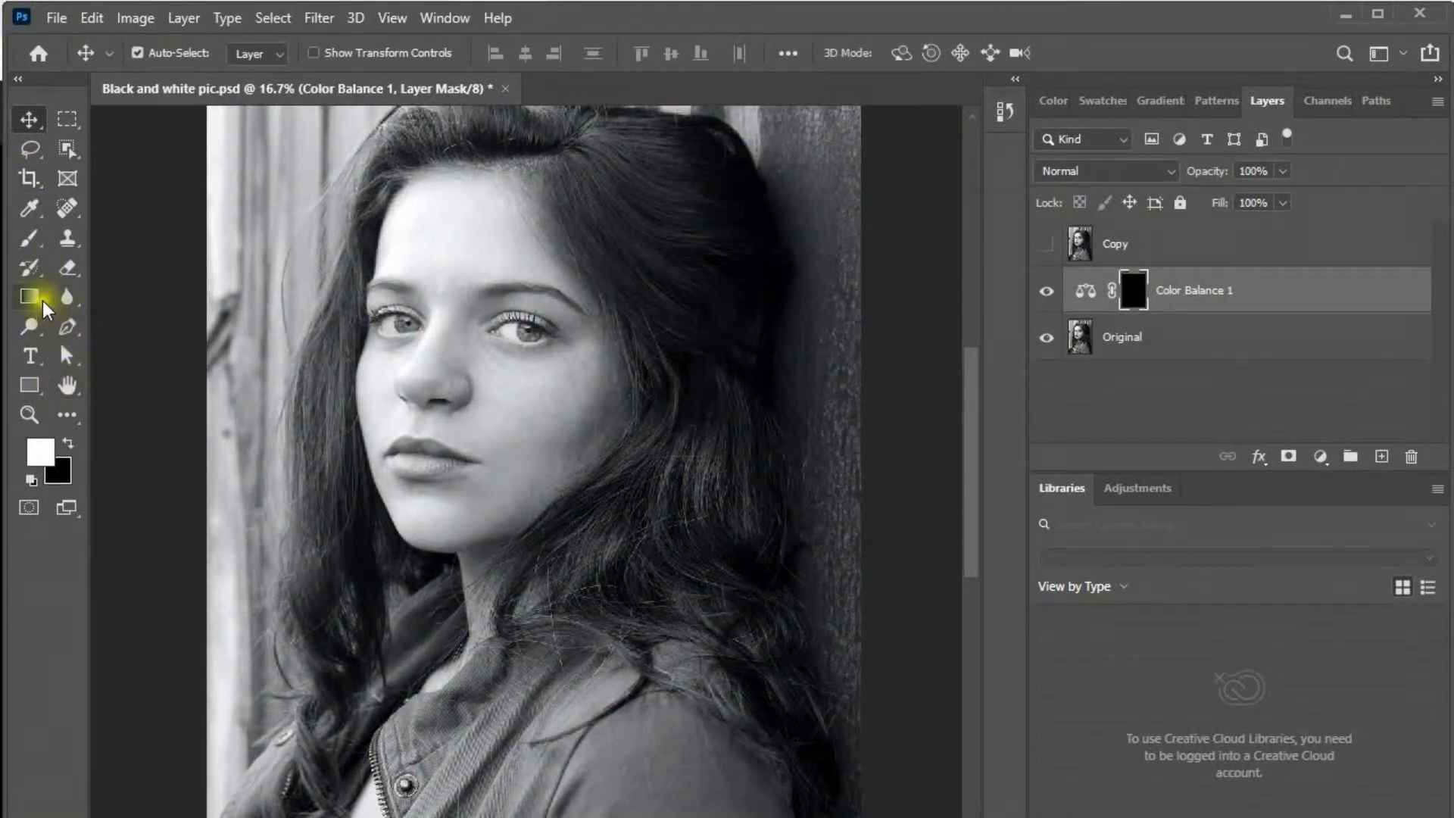
Paint white on the Color Balance mask over the woman's face with a soft brush at 100% opacity.
left_click(27, 238)
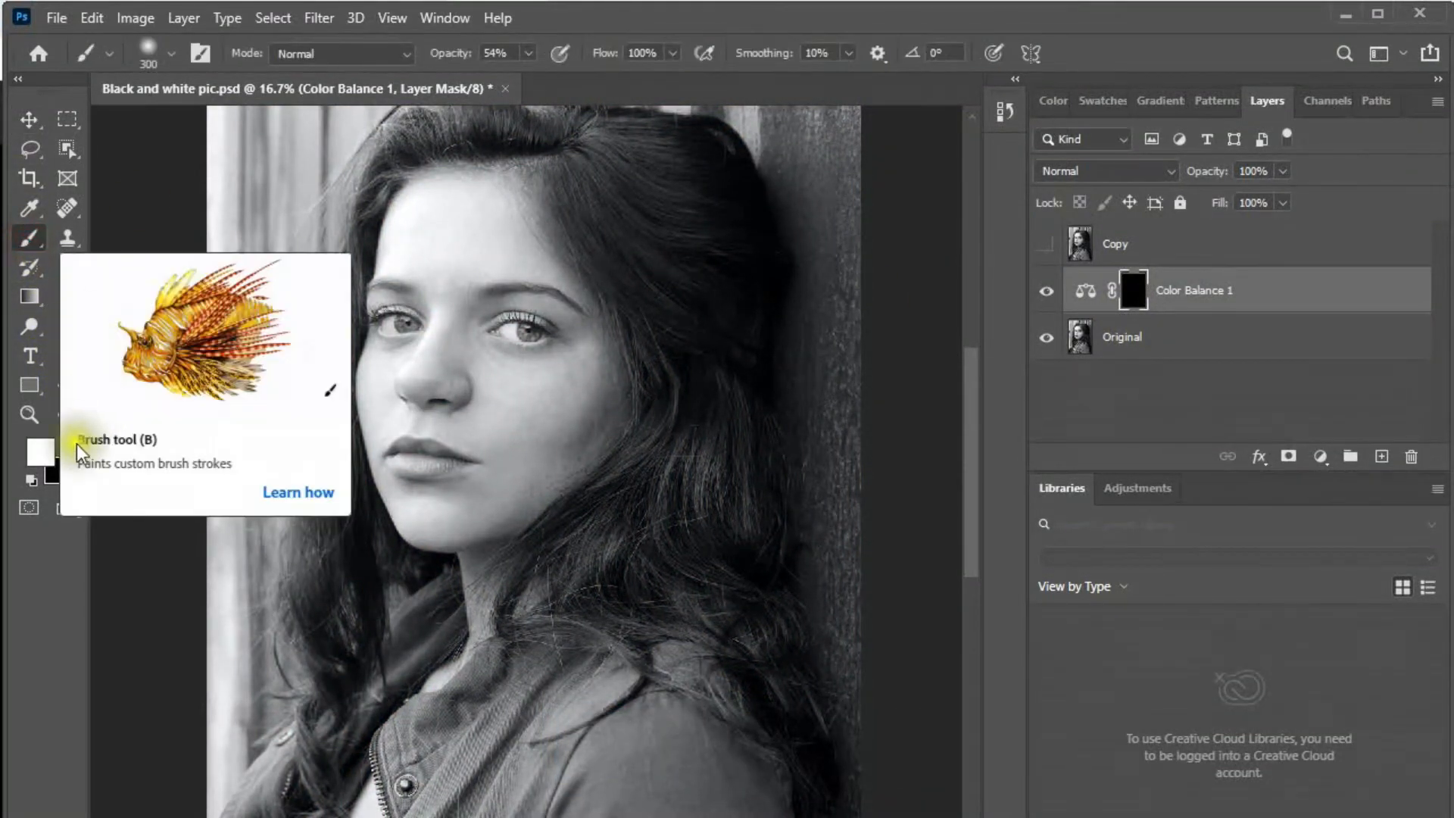
left_click(413, 430, "ctrl")
left_click_drag(437, 395, 427, 504)
left_click_drag(463, 417, 463, 437)
key("bracketleft")
key("bracketleft")
left_click_drag(358, 321, 368, 301)
left_click_drag(453, 56, 492, 55)
mouse_move(365, 309)
left_mouse_down()
mouse_move(379, 282)
mouse_move(619, 624)
mouse_move(338, 425)
mouse_move(383, 578)
mouse_move(545, 185)
mouse_move(386, 296)
mouse_move(689, 493)
mouse_move(610, 412)
mouse_move(643, 429)
mouse_move(515, 206)
left_mouse_up()
key("bracketleft")
Paint white on the Color Balance mask over the neck and exposed chest using a smaller soft brush.
scroll(643, 685, "down", 5)
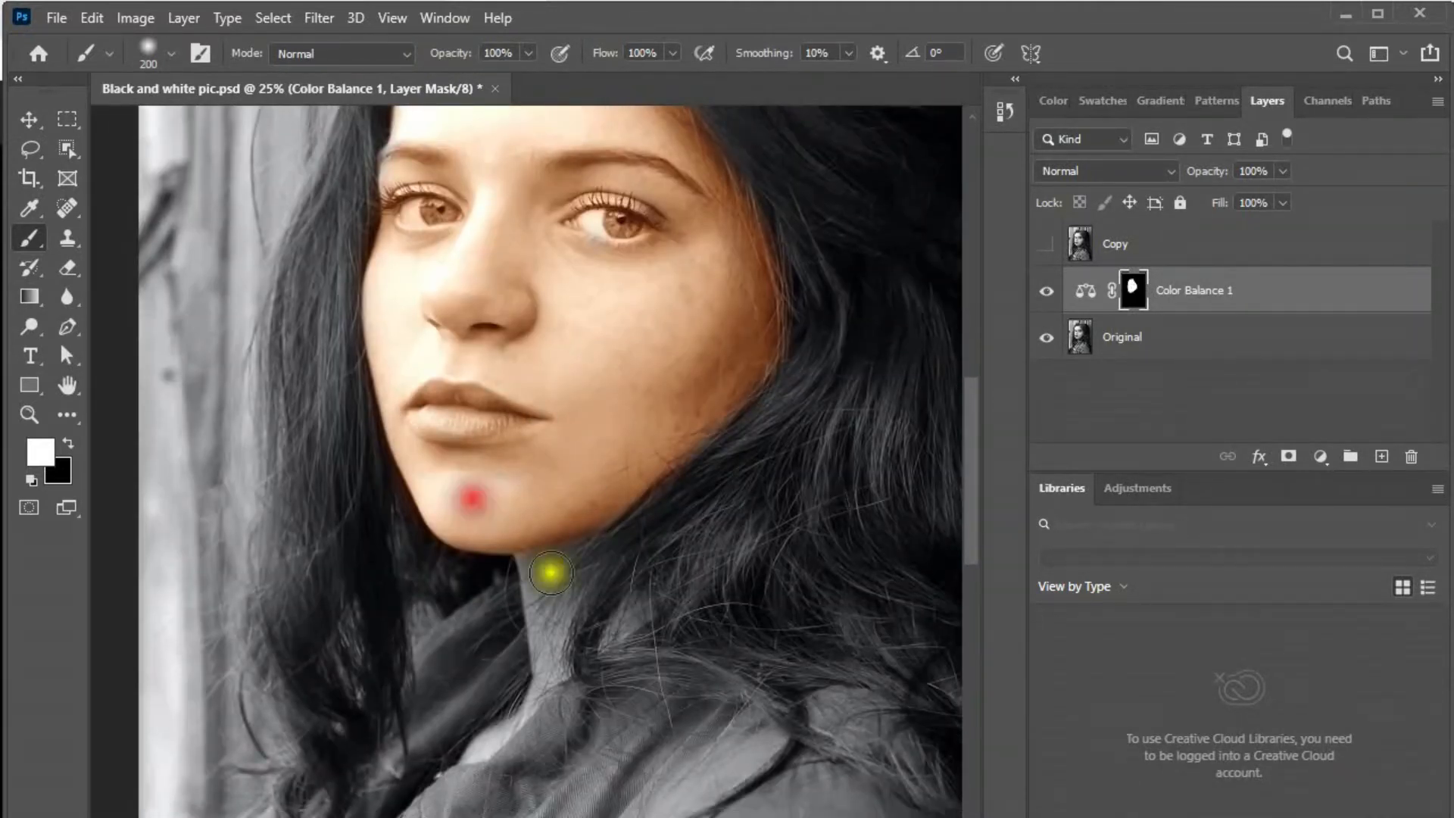
left_click_drag(546, 405, 571, 462)
scroll(545, 448, "down", 5)
key("bracketleft")
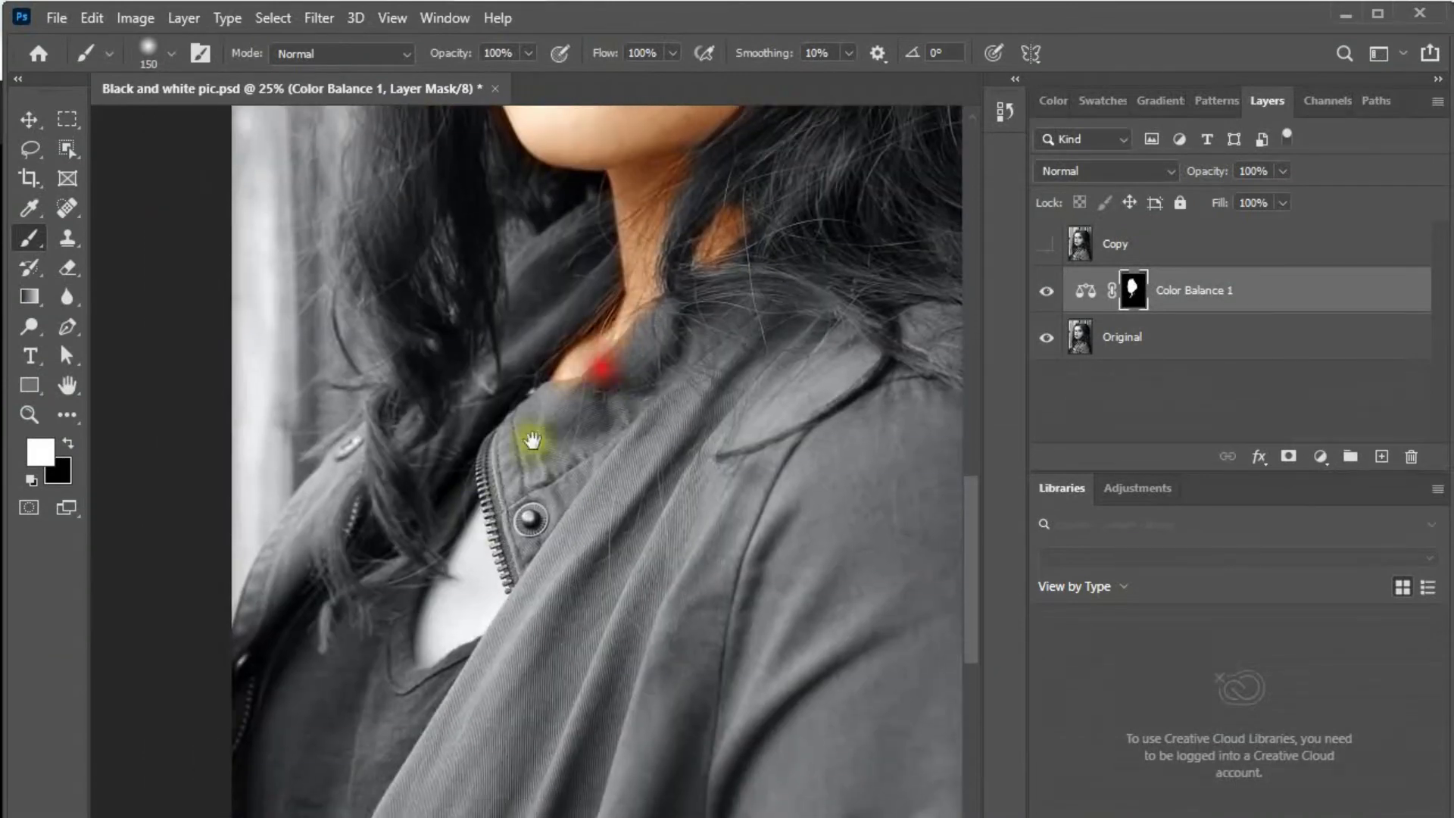
mouse_move(485, 522)
left_mouse_down()
mouse_move(431, 607)
mouse_move(447, 627)
left_mouse_up()
left_click_drag(626, 338, 561, 631)
left_click_drag(617, 430, 591, 681)
left_click_drag(606, 566, 606, 527)
Compare the whole portrait with and without the Color Balance adjustment.
key("ctrl+minus")
key("v")
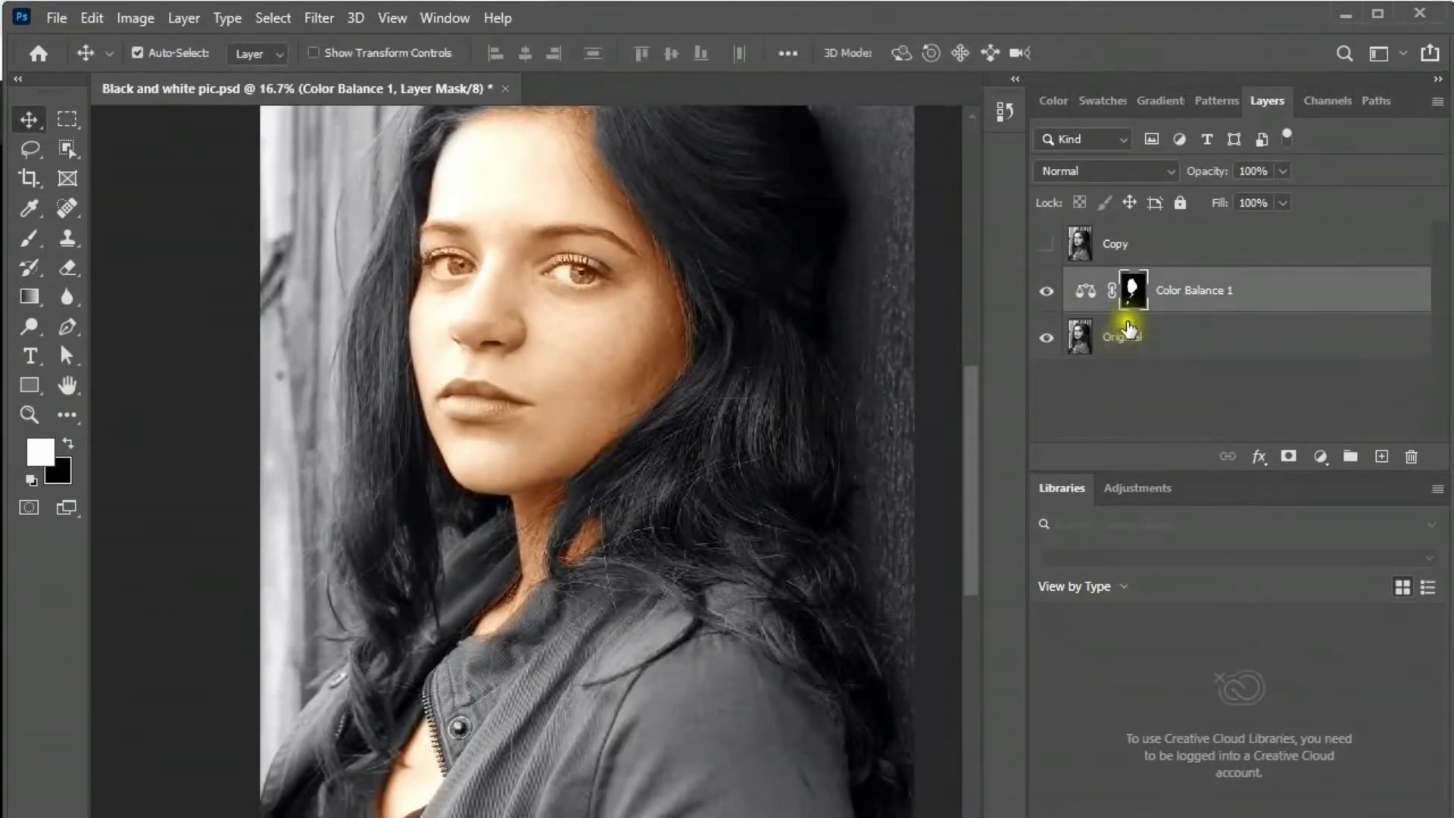
left_click(1045, 291)
left_click(1046, 294)
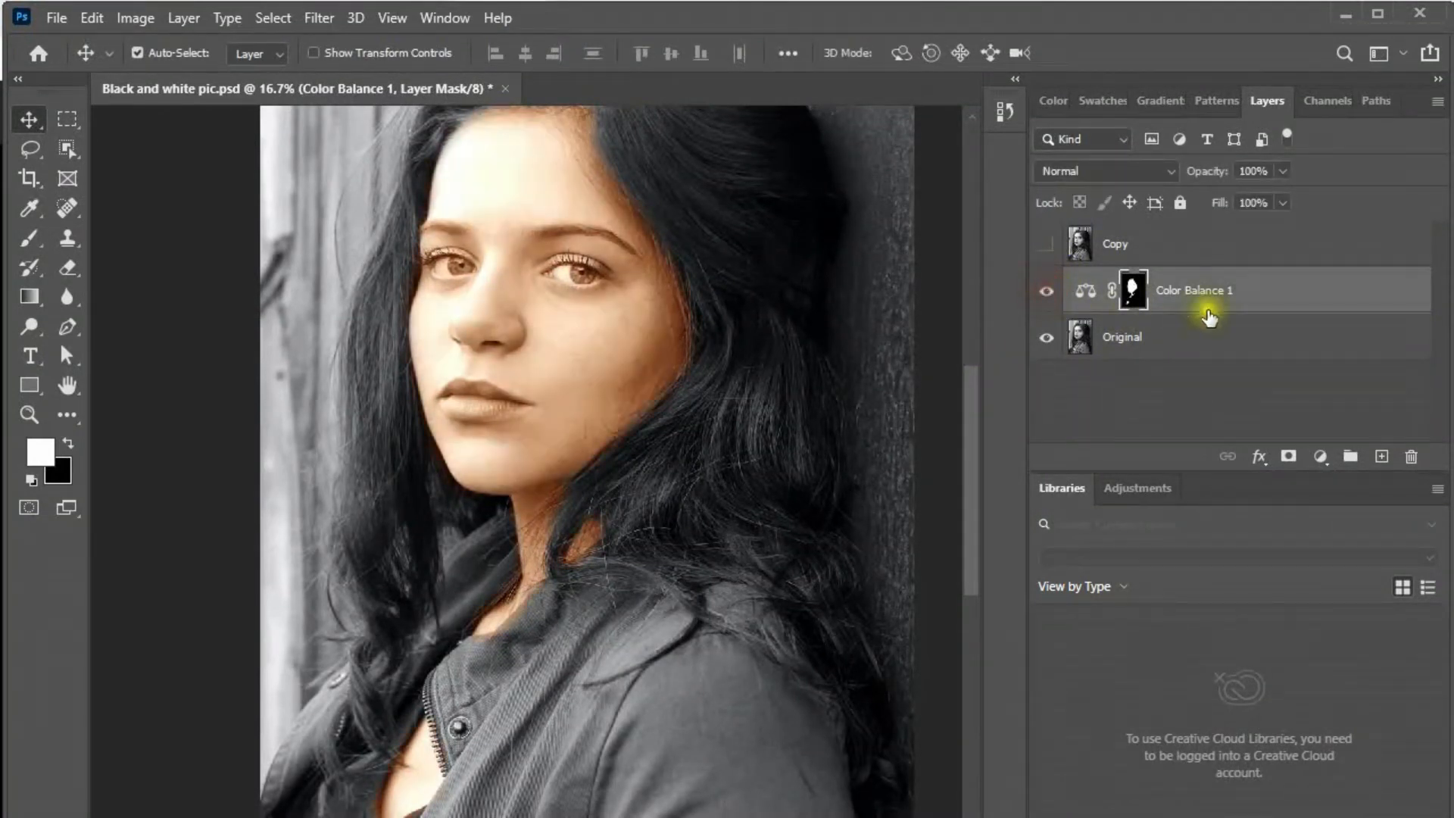
In the Color Balance layer's blending options, set the Blend If range for the underlying layer to 38–251.
left_click(1287, 302)
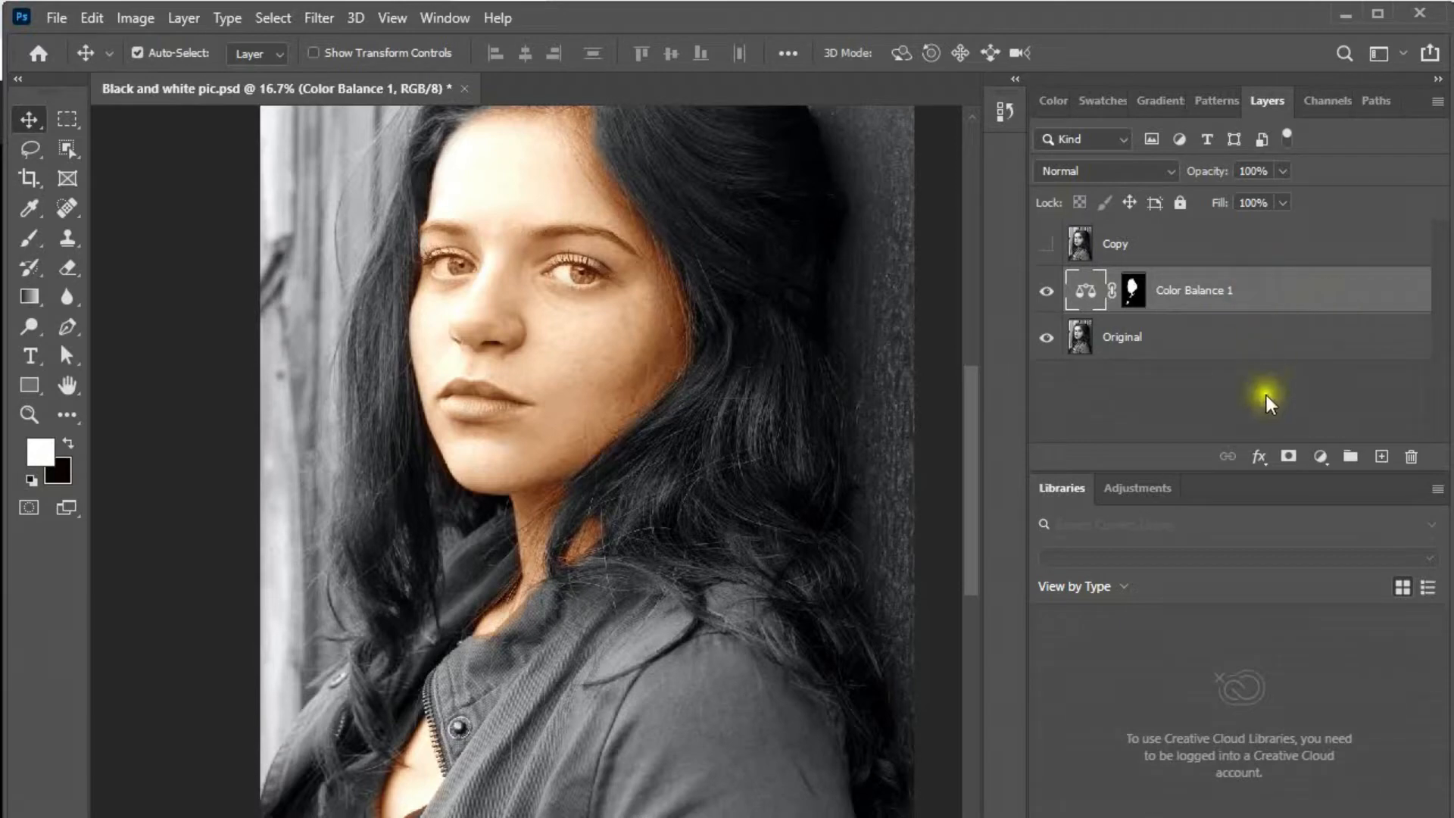
left_click(1258, 457)
left_click(1290, 485)
left_click_drag(954, 144, 1053, 144)
left_click_drag(496, 325, 389, 334)
key("ctrl+plus")
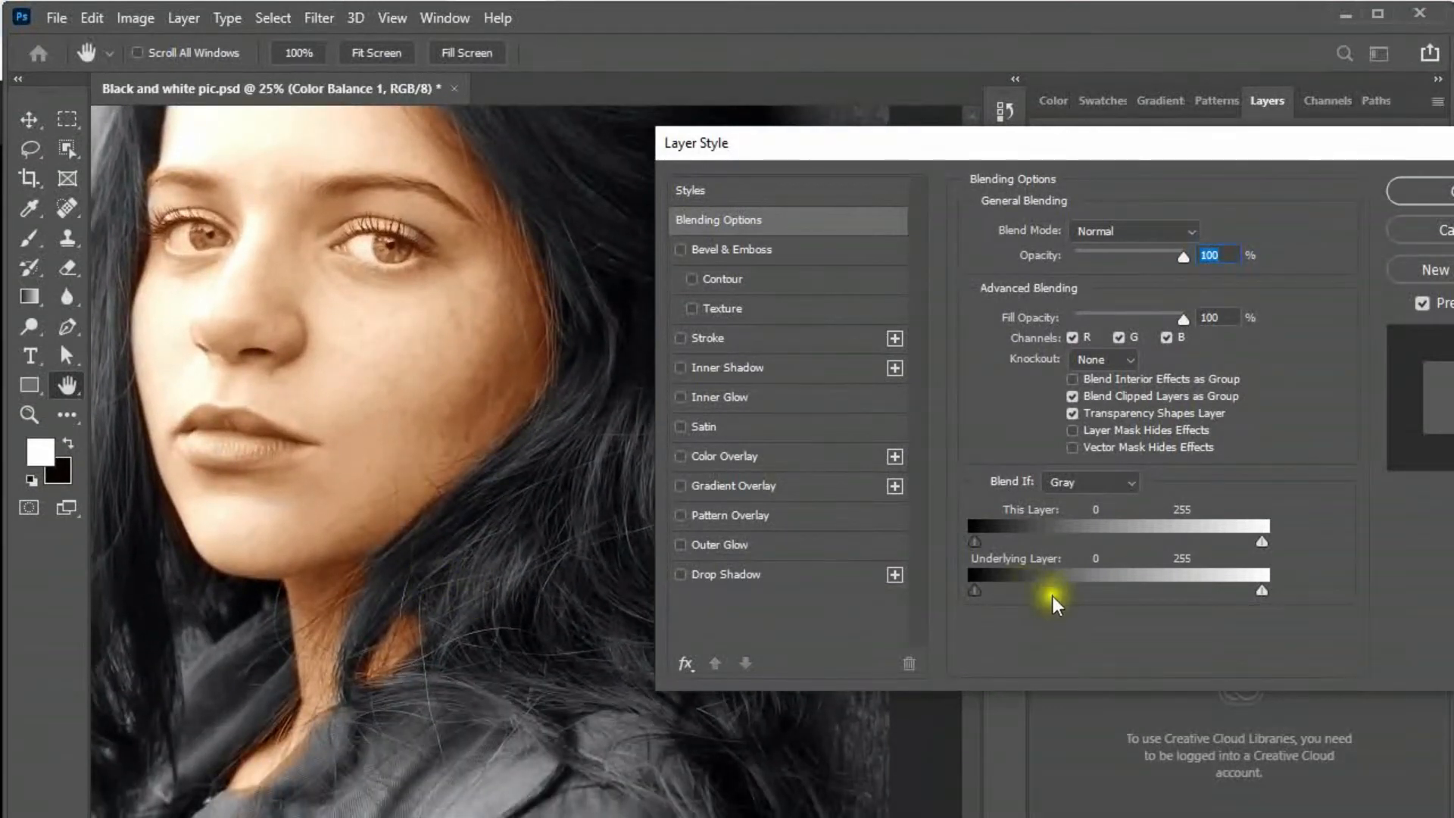
mouse_move(977, 591)
left_mouse_down()
mouse_move(1036, 590)
mouse_move(966, 585)
left_mouse_up()
left_click_drag(1261, 596, 1344, 598)
left_click_drag(978, 592, 1016, 583)
mouse_move(1260, 595)
left_mouse_down()
mouse_move(1210, 585)
mouse_move(1258, 584)
left_mouse_up()
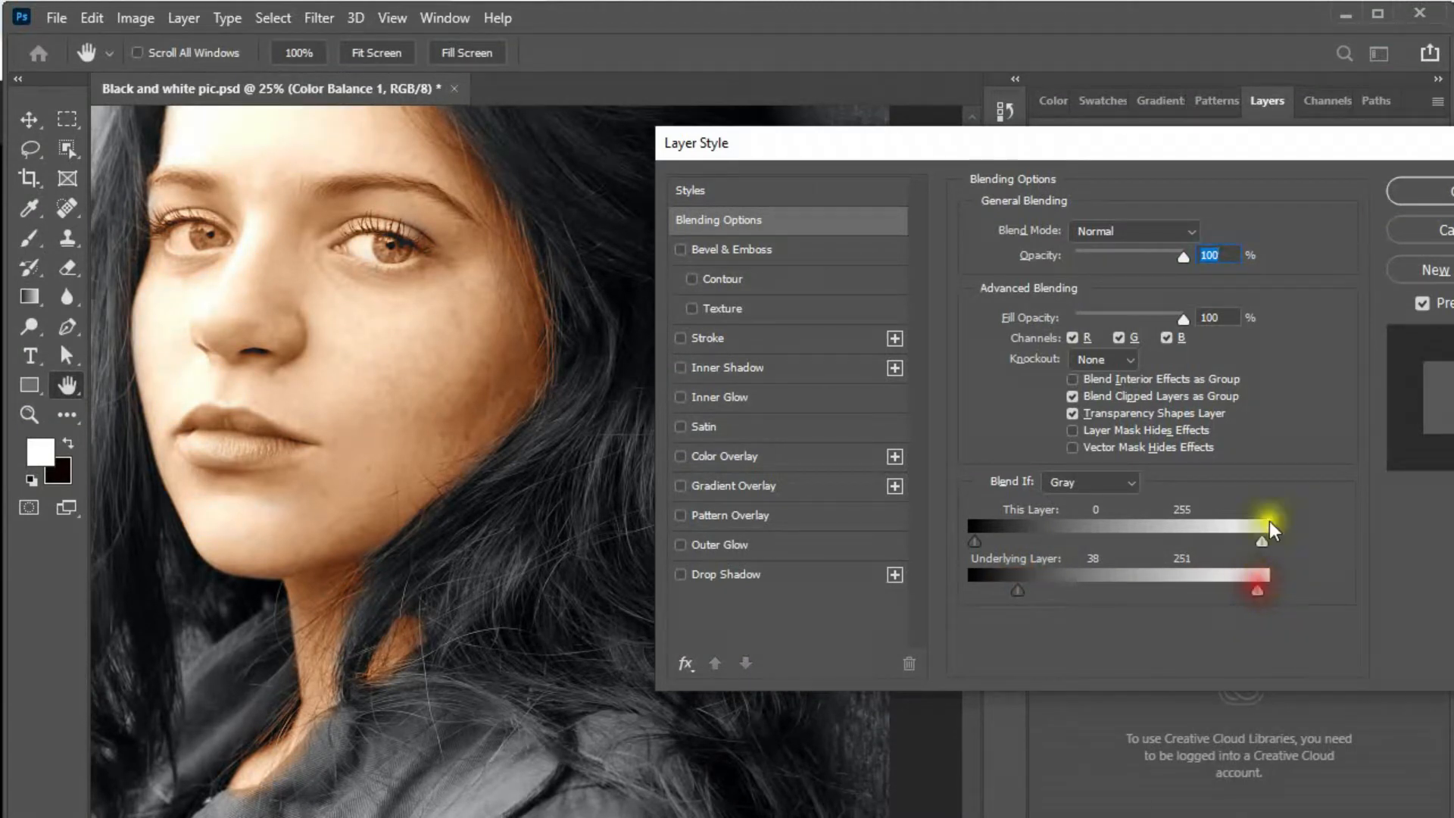
left_click(1425, 305)
left_click(1424, 191)
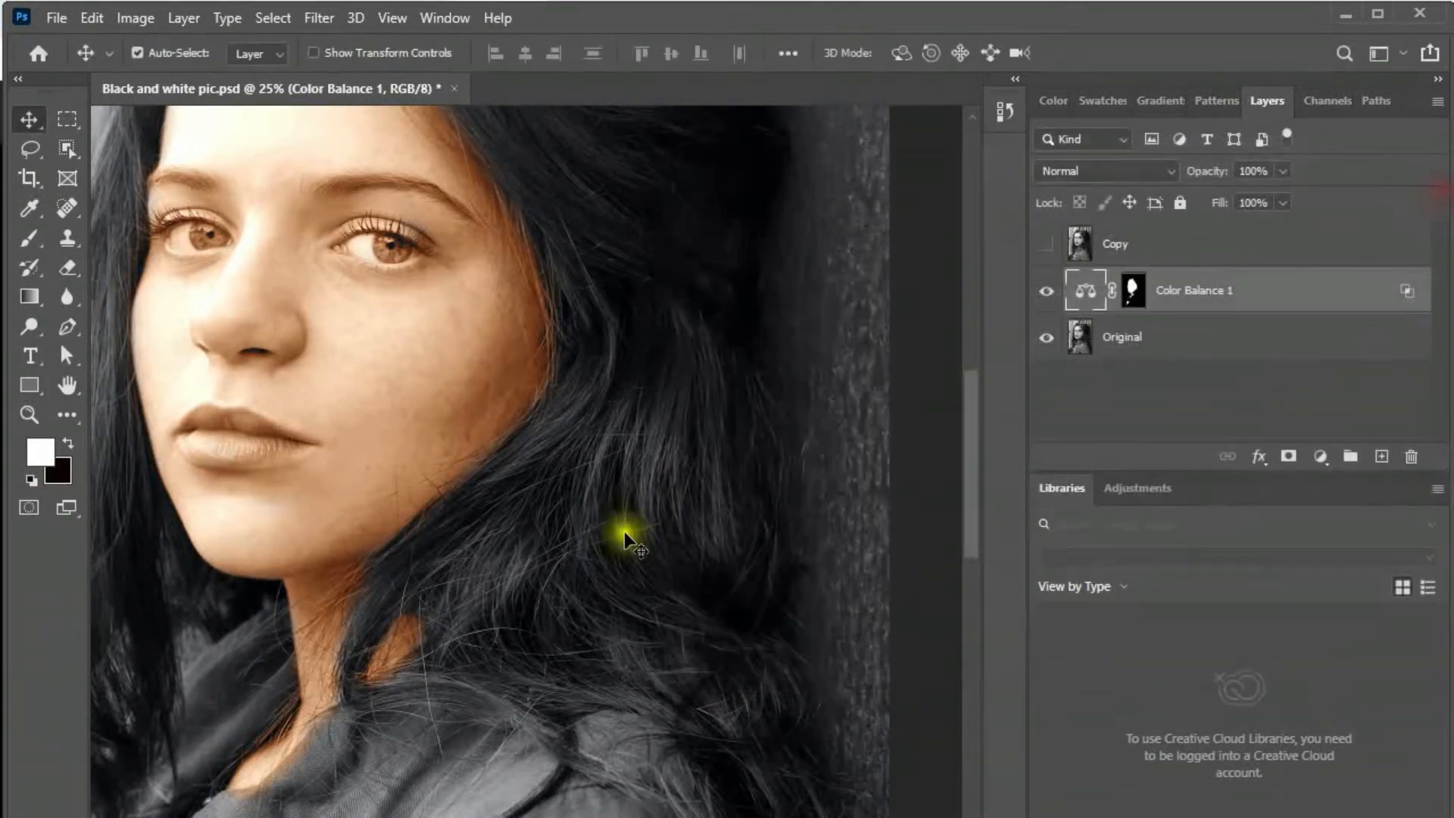
Inspect the skin tint along the jaw and hair edges up close, and save the document.
left_click_drag(259, 383, 577, 650)
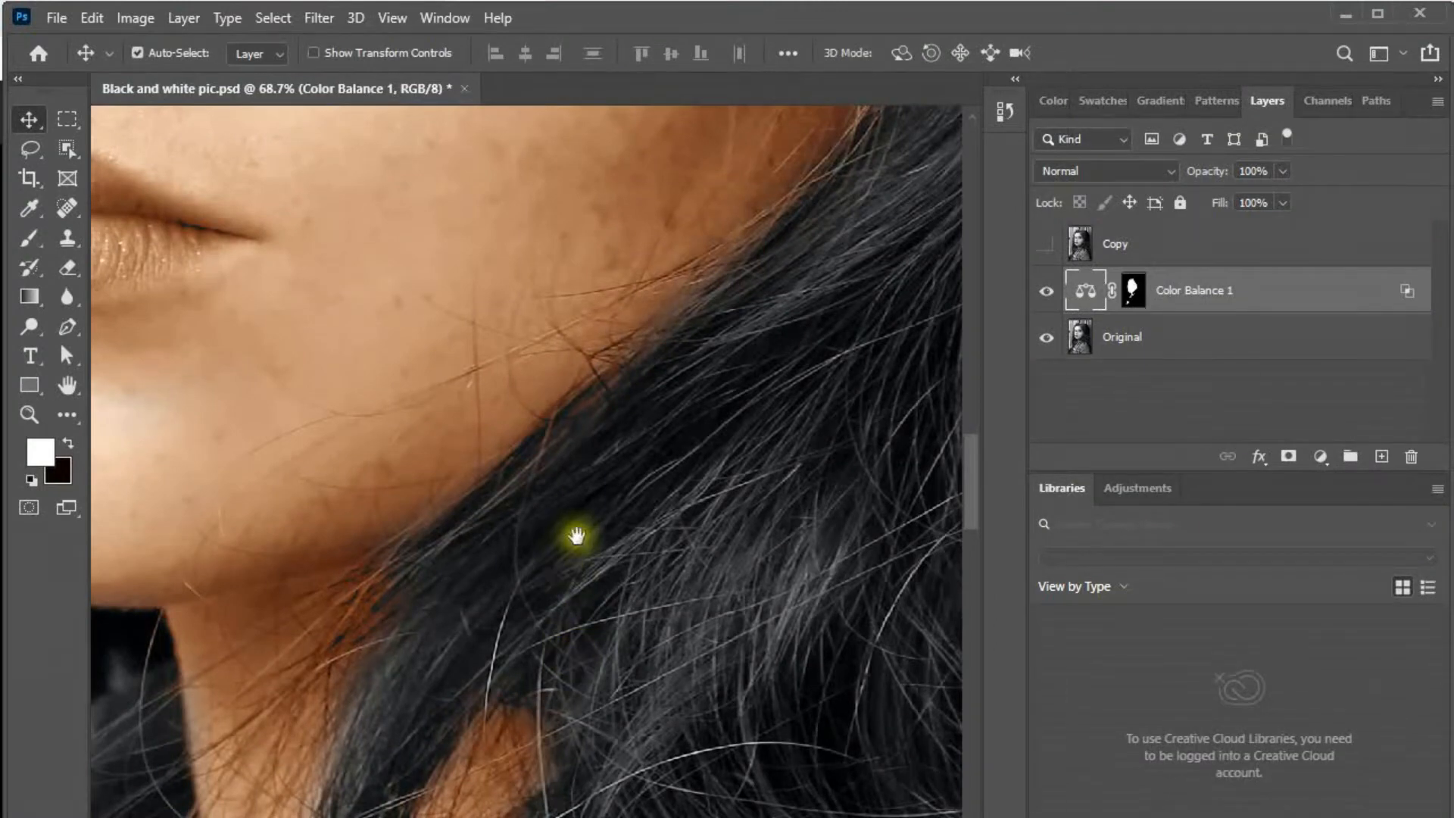
left_click(624, 413, "alt")
left_click(618, 412, "alt")
left_click(626, 412, "alt")
left_click(626, 412, "alt")
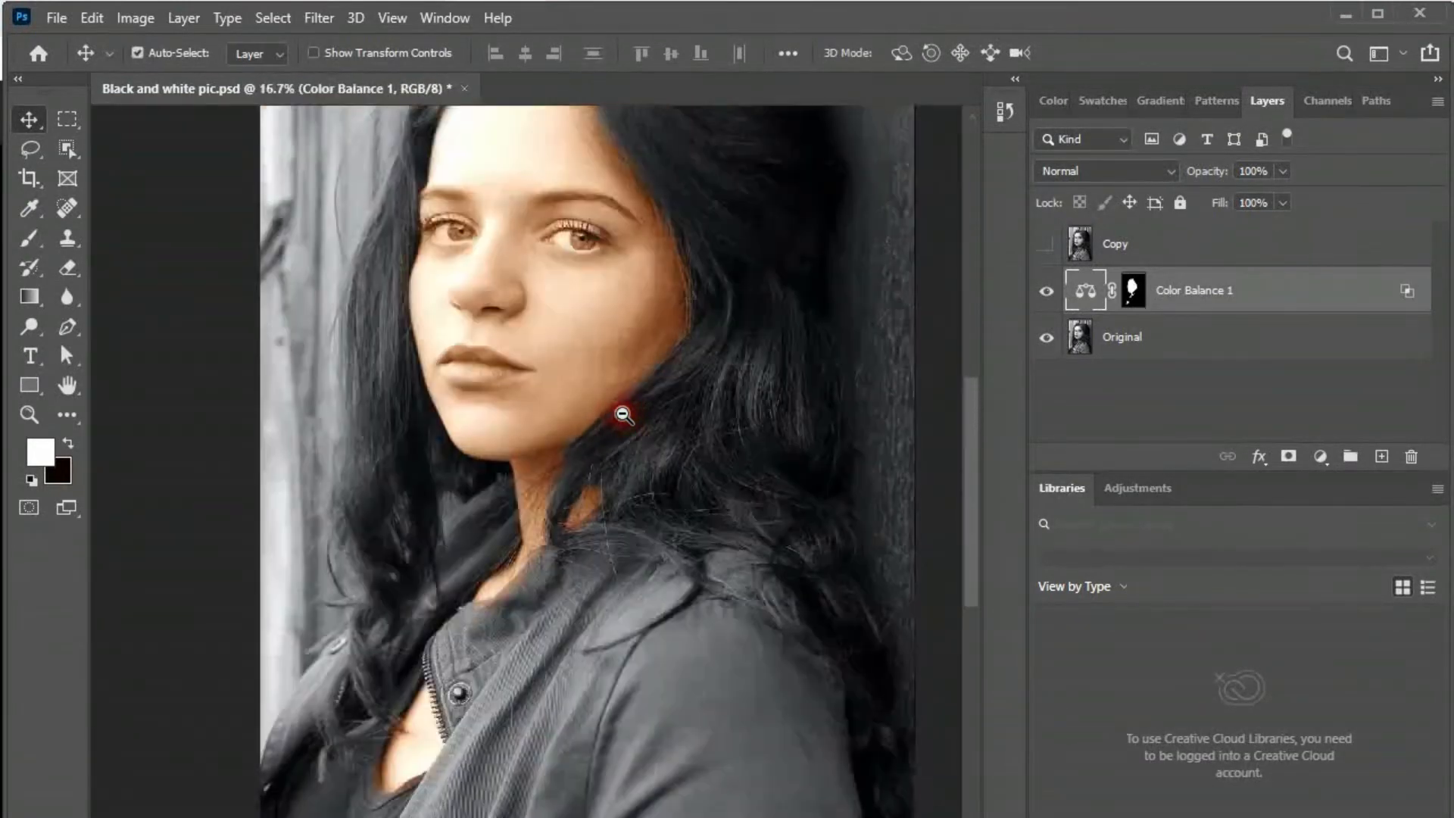
left_click_drag(627, 412, 578, 550)
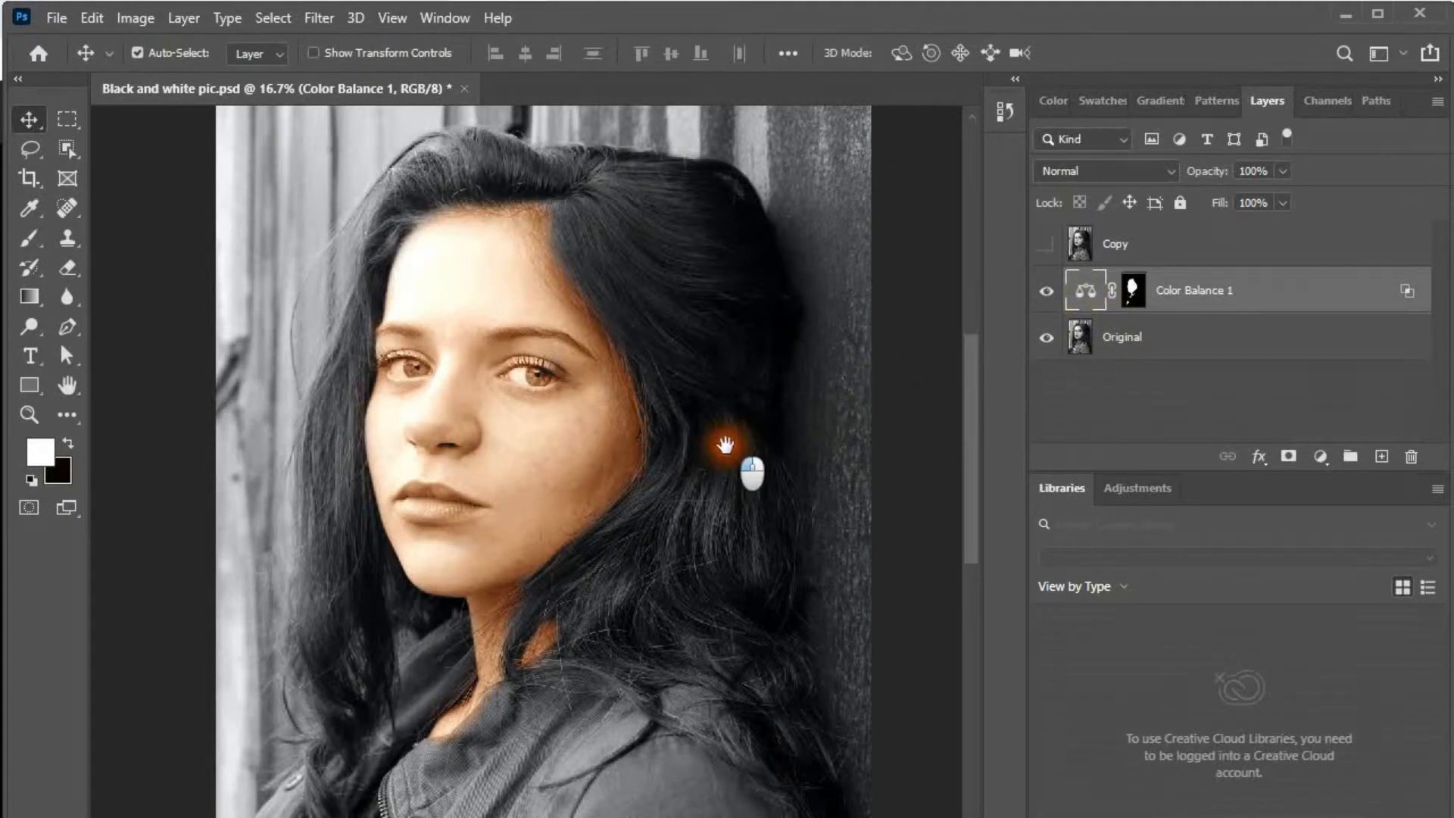
left_click_drag(727, 444, 726, 430)
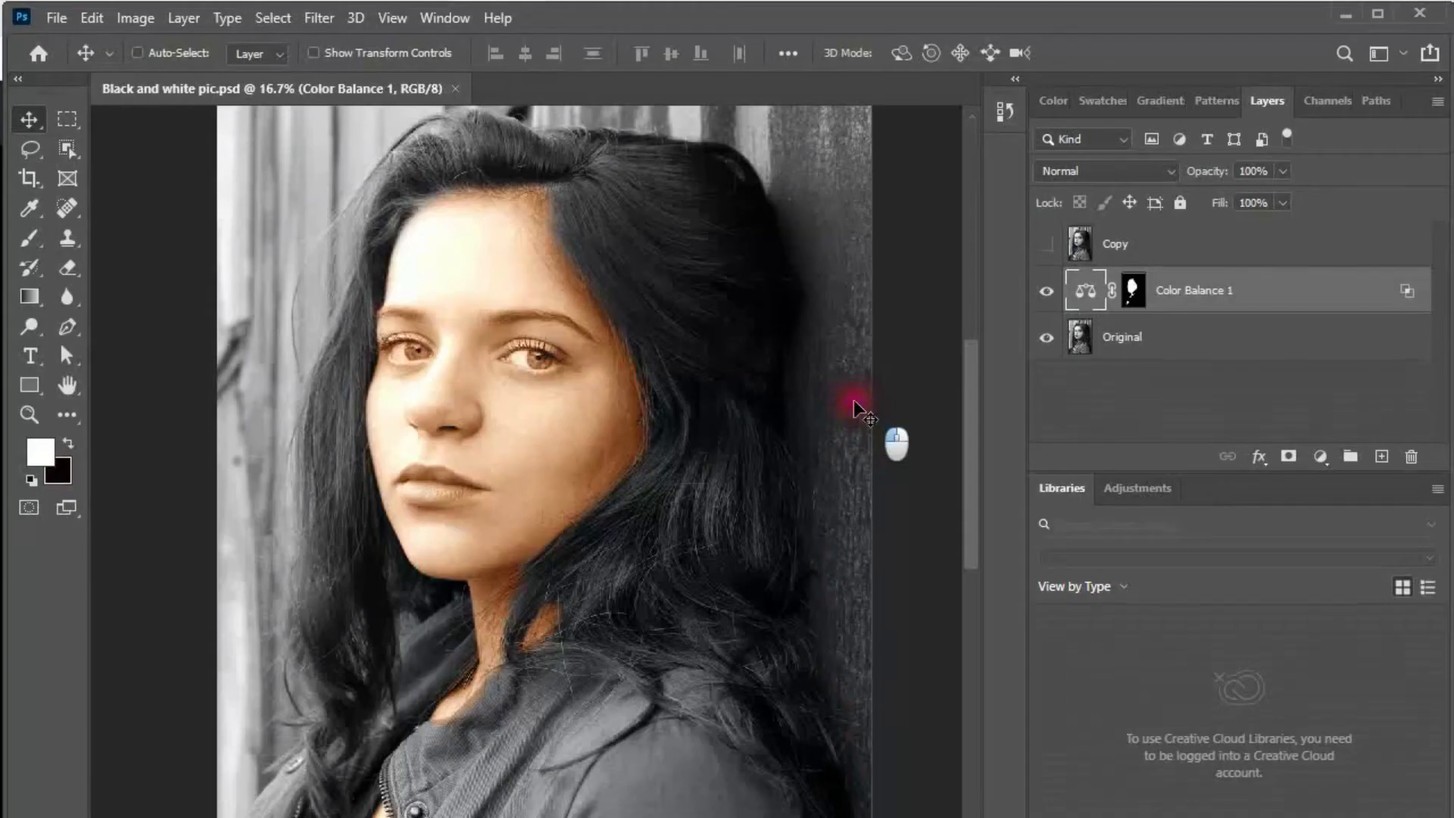
key("ctrl+s")
Add a Curves adjustment layer above Color Balance and raise the middle of its Red channel curve.
left_click(1321, 456)
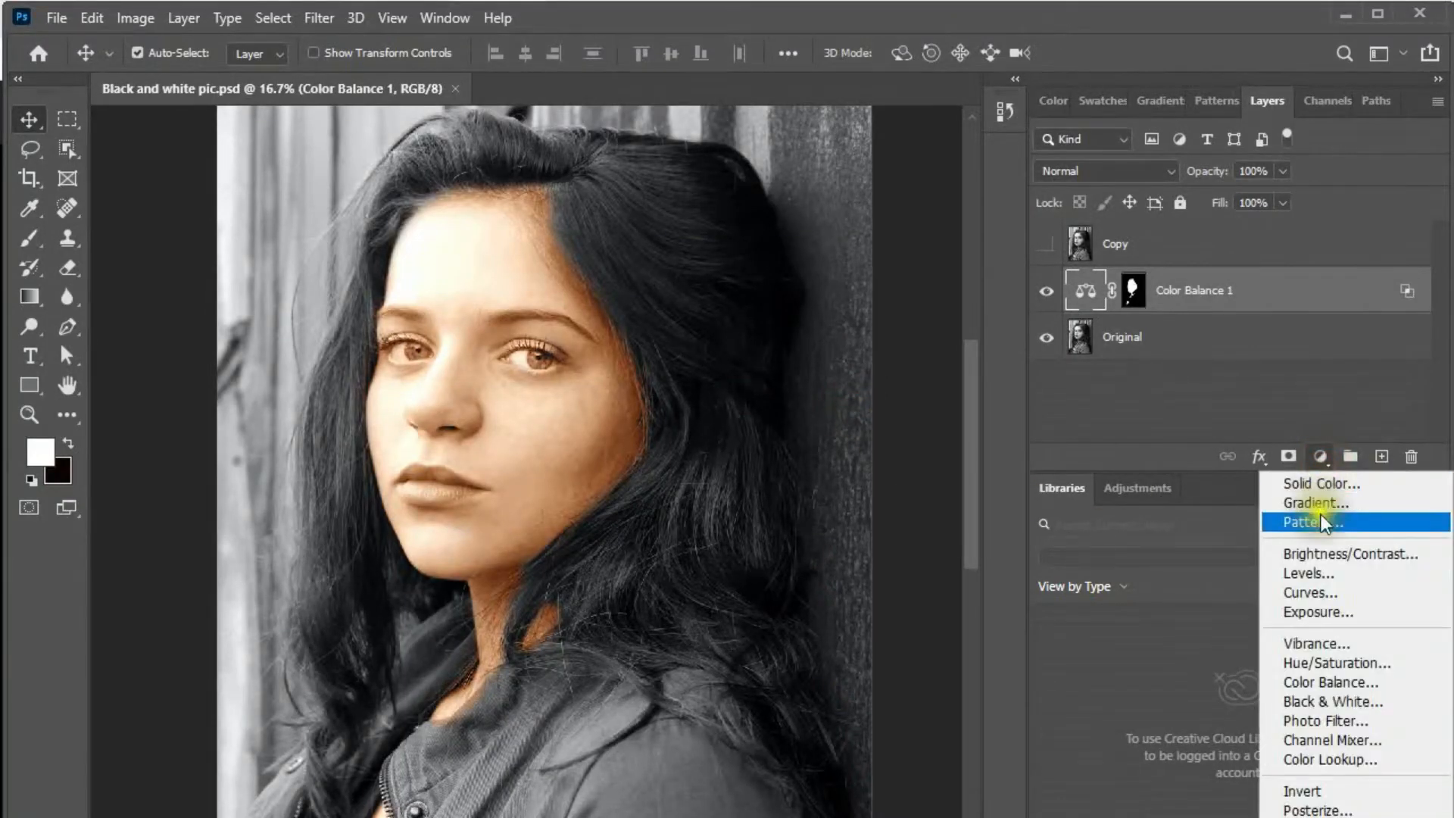
left_click(1325, 592)
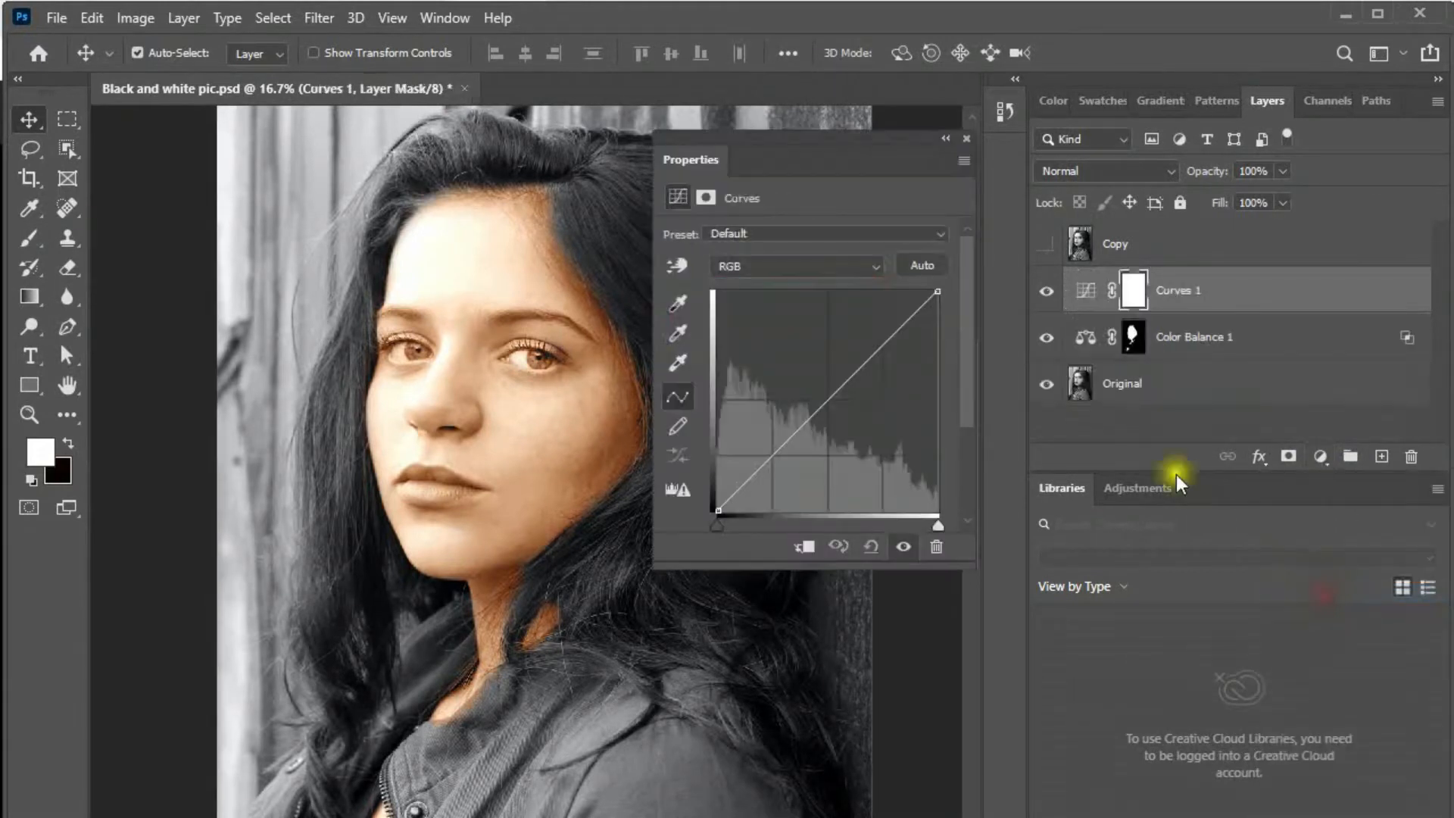
left_click(793, 271)
left_click(797, 303)
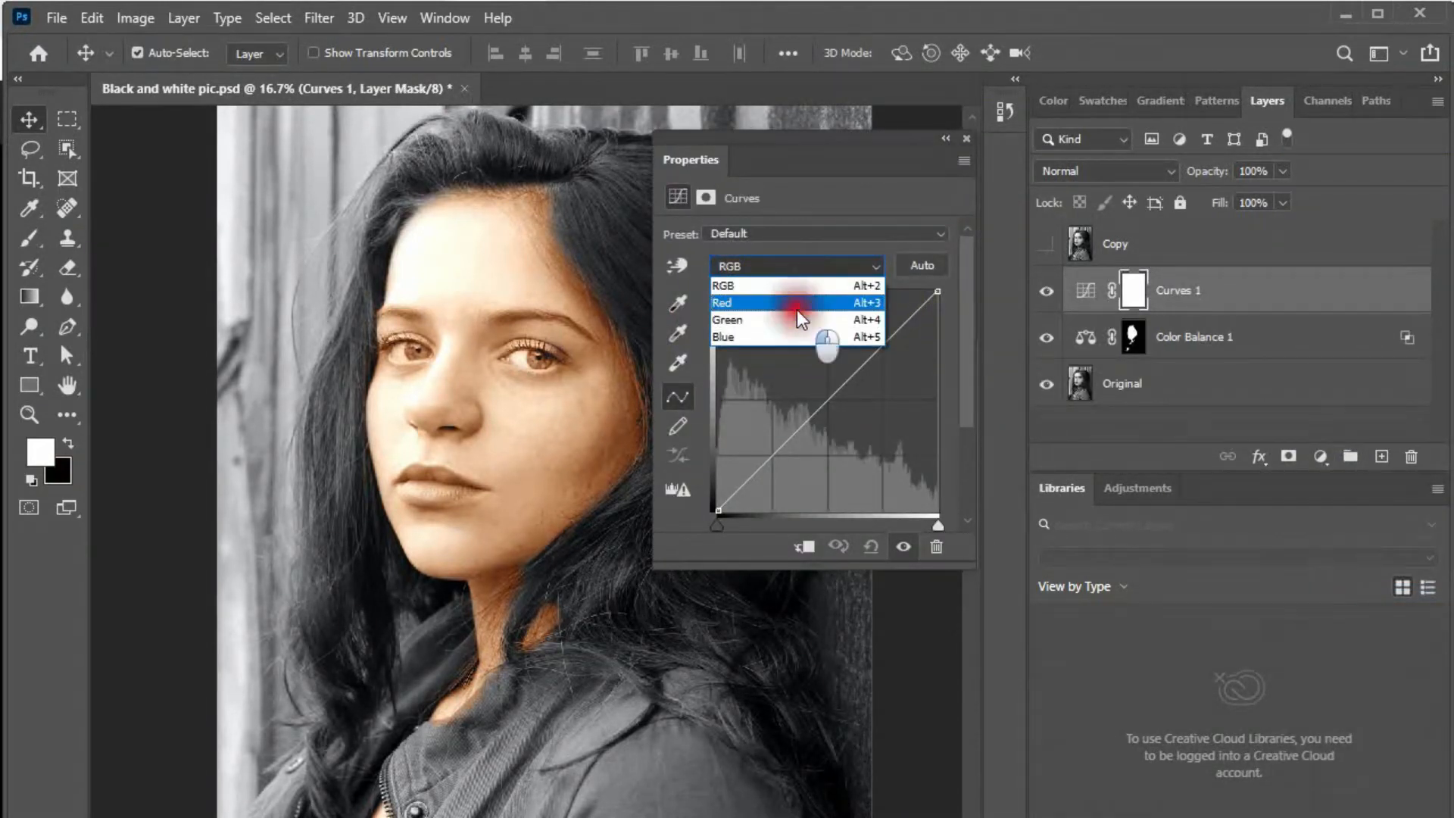
left_click_drag(810, 418, 789, 362)
Adjust the Curves layer's Green channel and raise the middle of its Blue channel curve strongly.
left_click(791, 265)
left_click(774, 315)
left_click(771, 268)
left_click(780, 337)
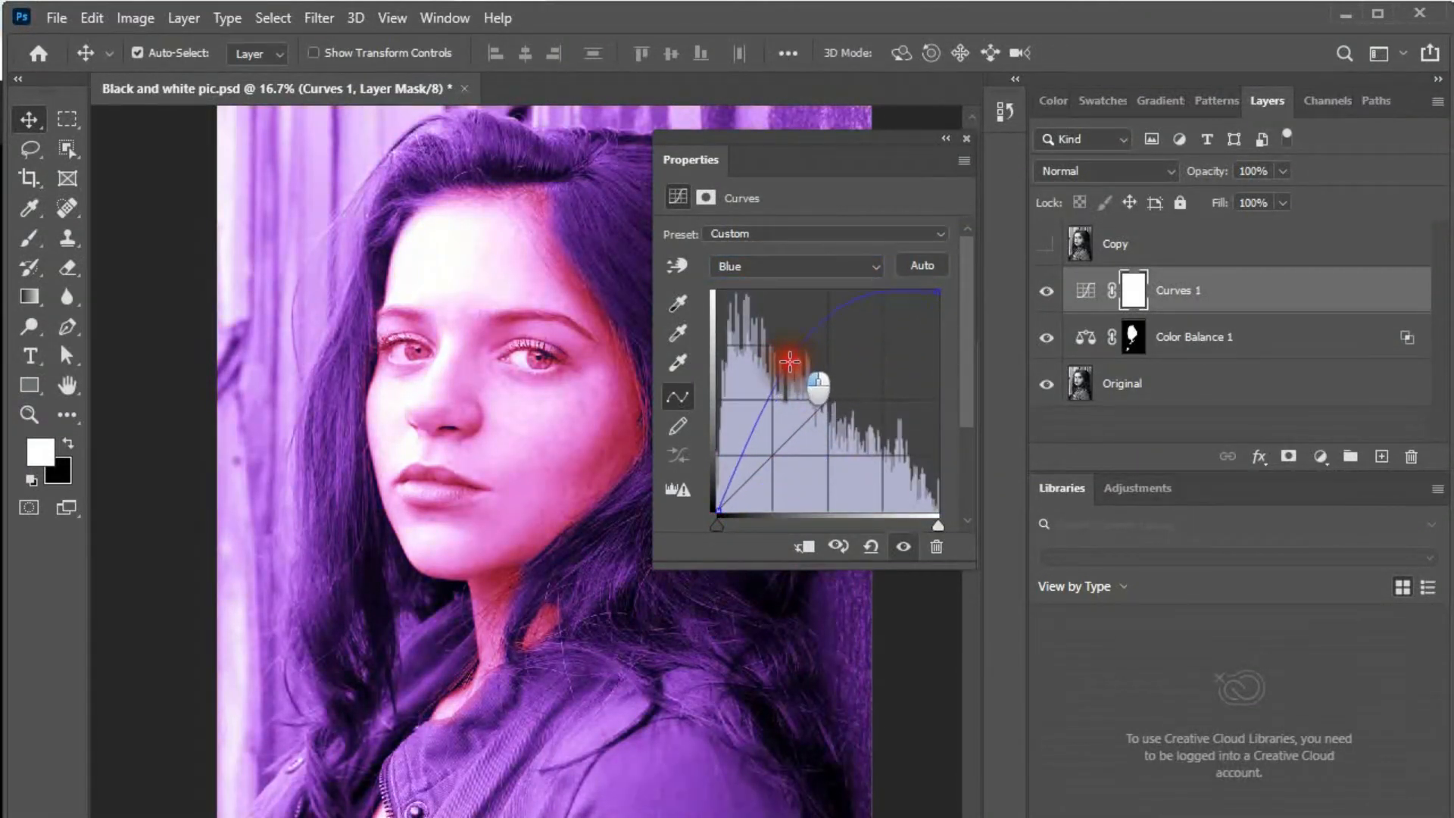
left_click(967, 141)
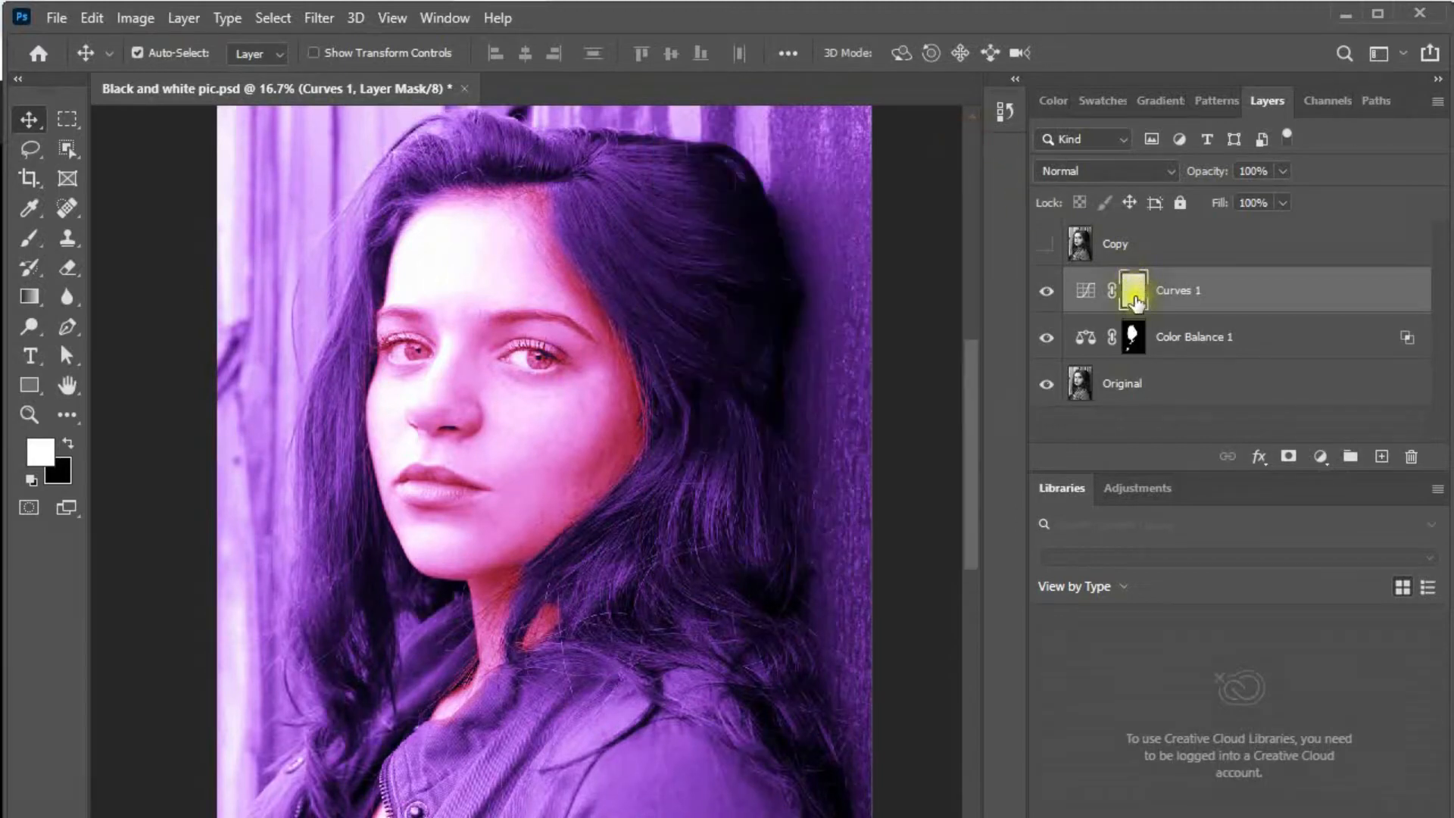
Invert the Curves 1 mask to black and paint the upper and lower lips in white with a small soft brush.
key("ctrl+i")
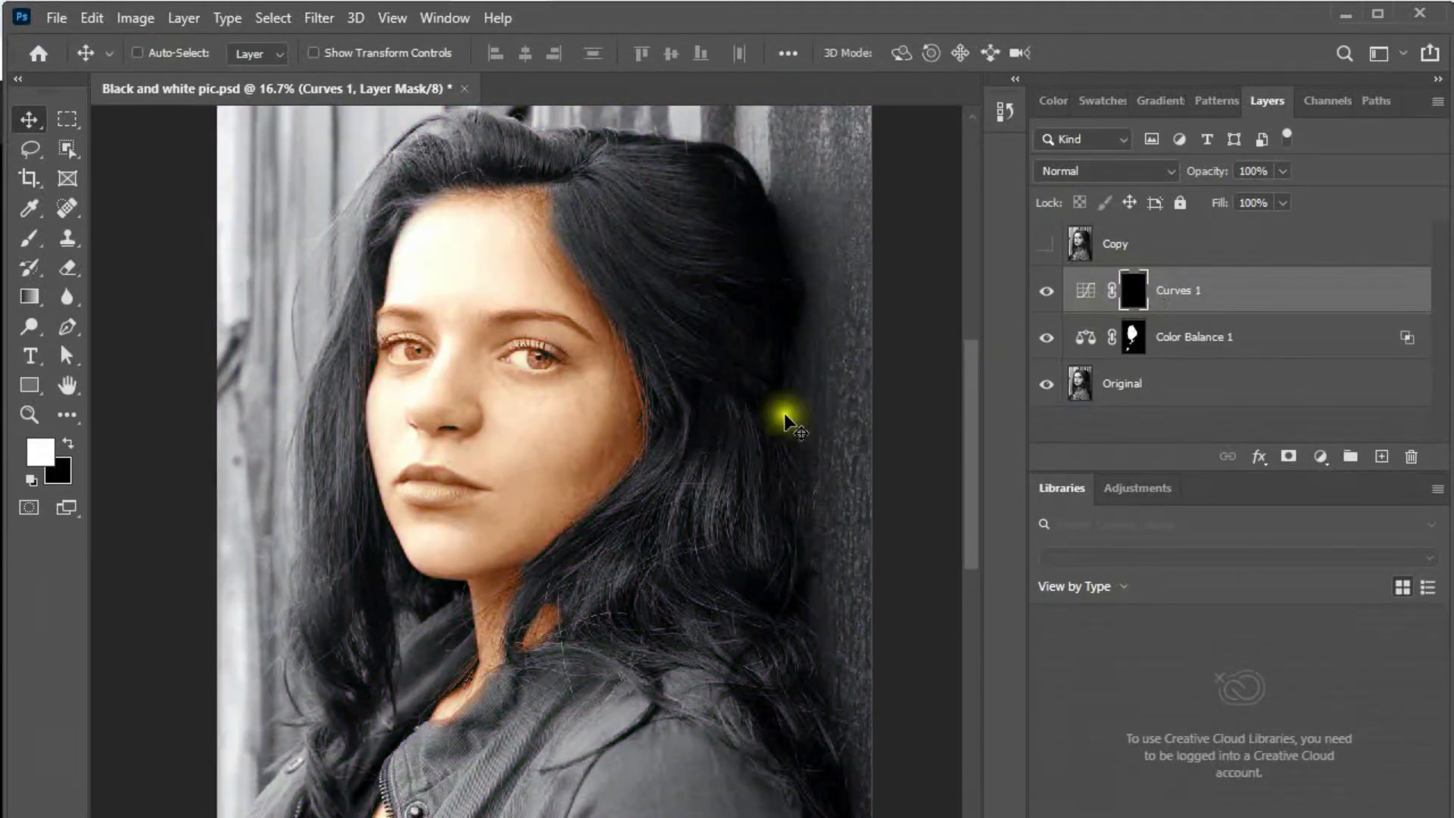
left_click_drag(354, 435, 547, 521)
left_click_drag(396, 465, 493, 525)
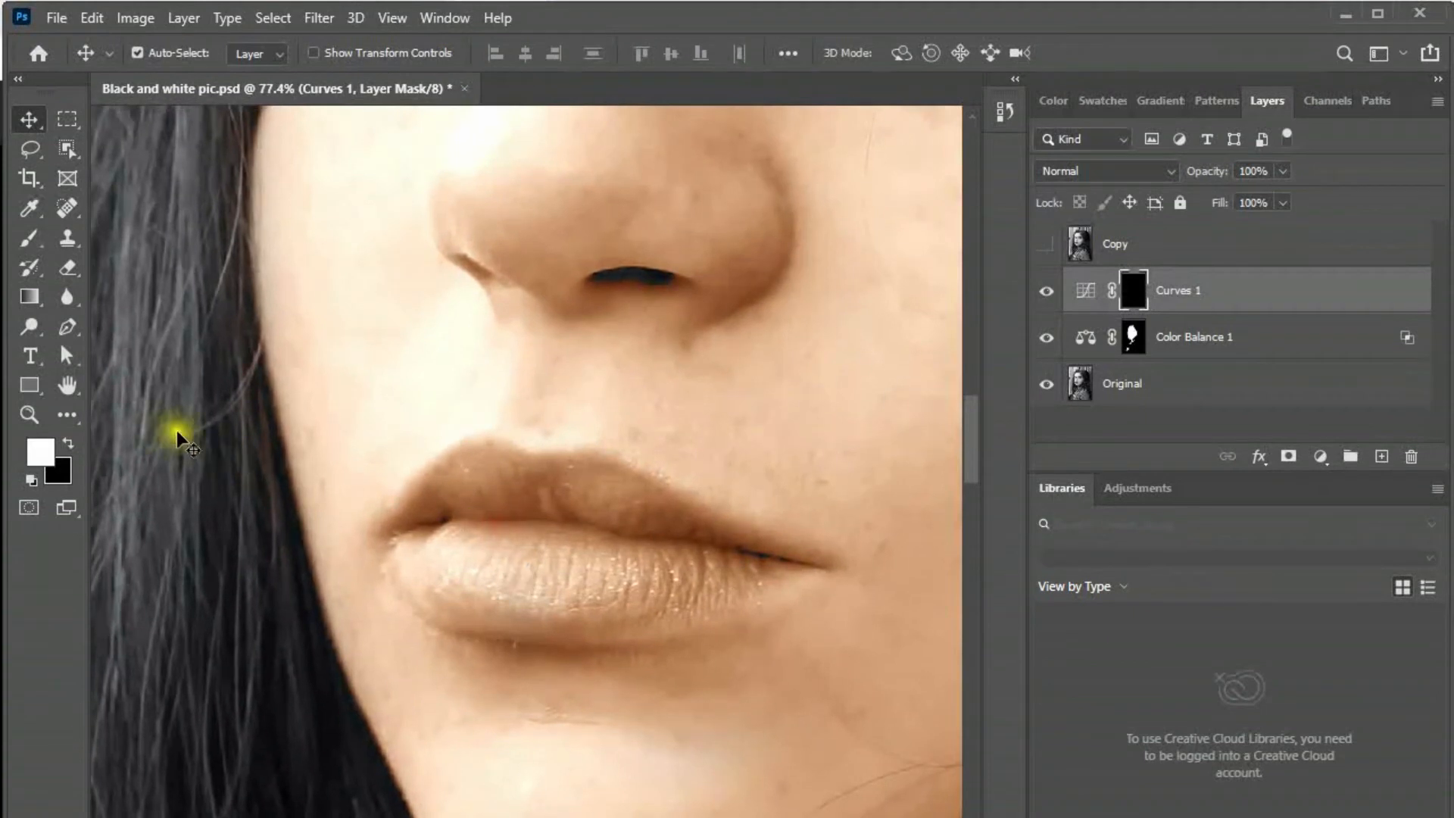
left_click(28, 241)
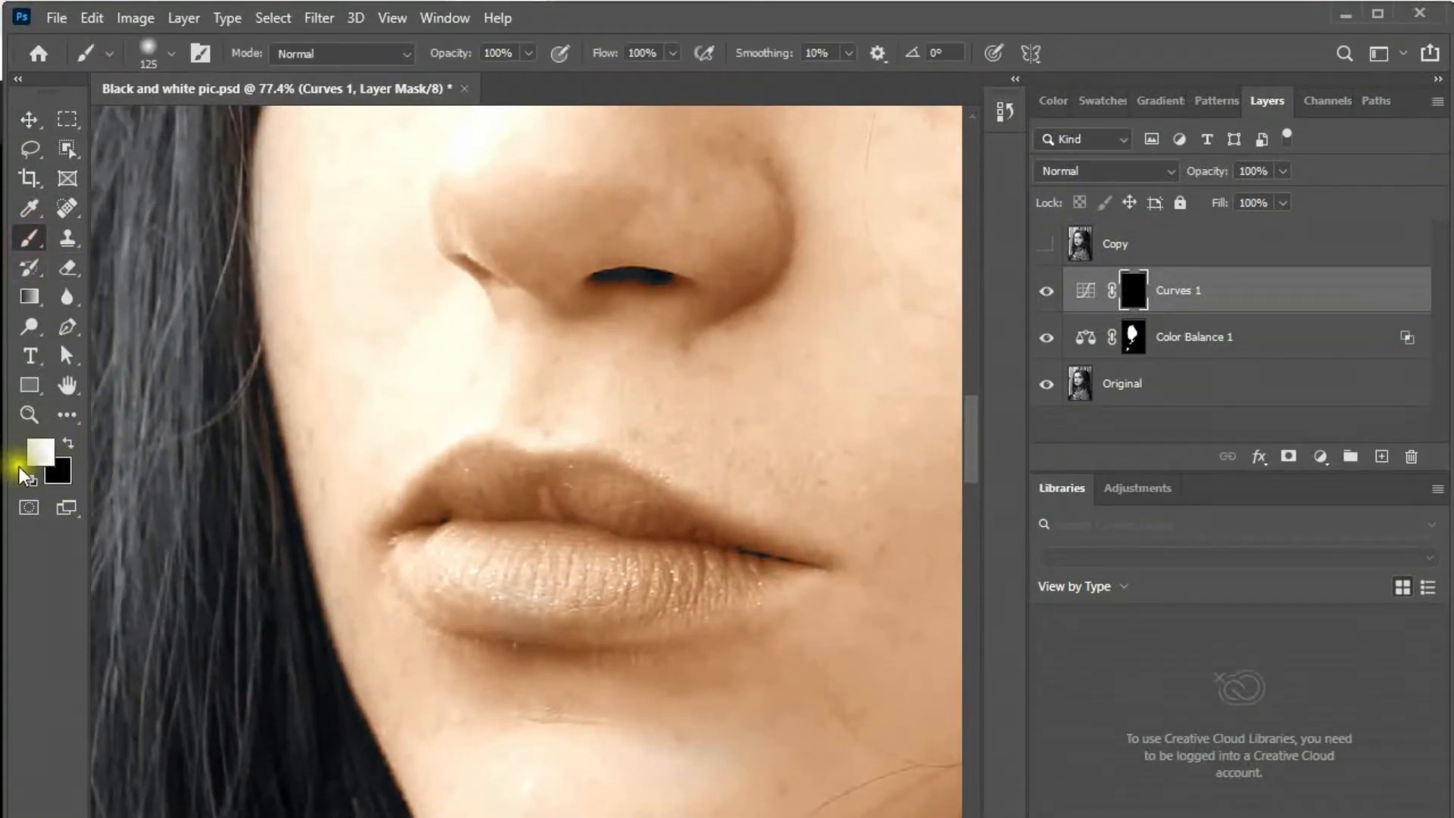
key("bracketleft")
key("bracketleft")
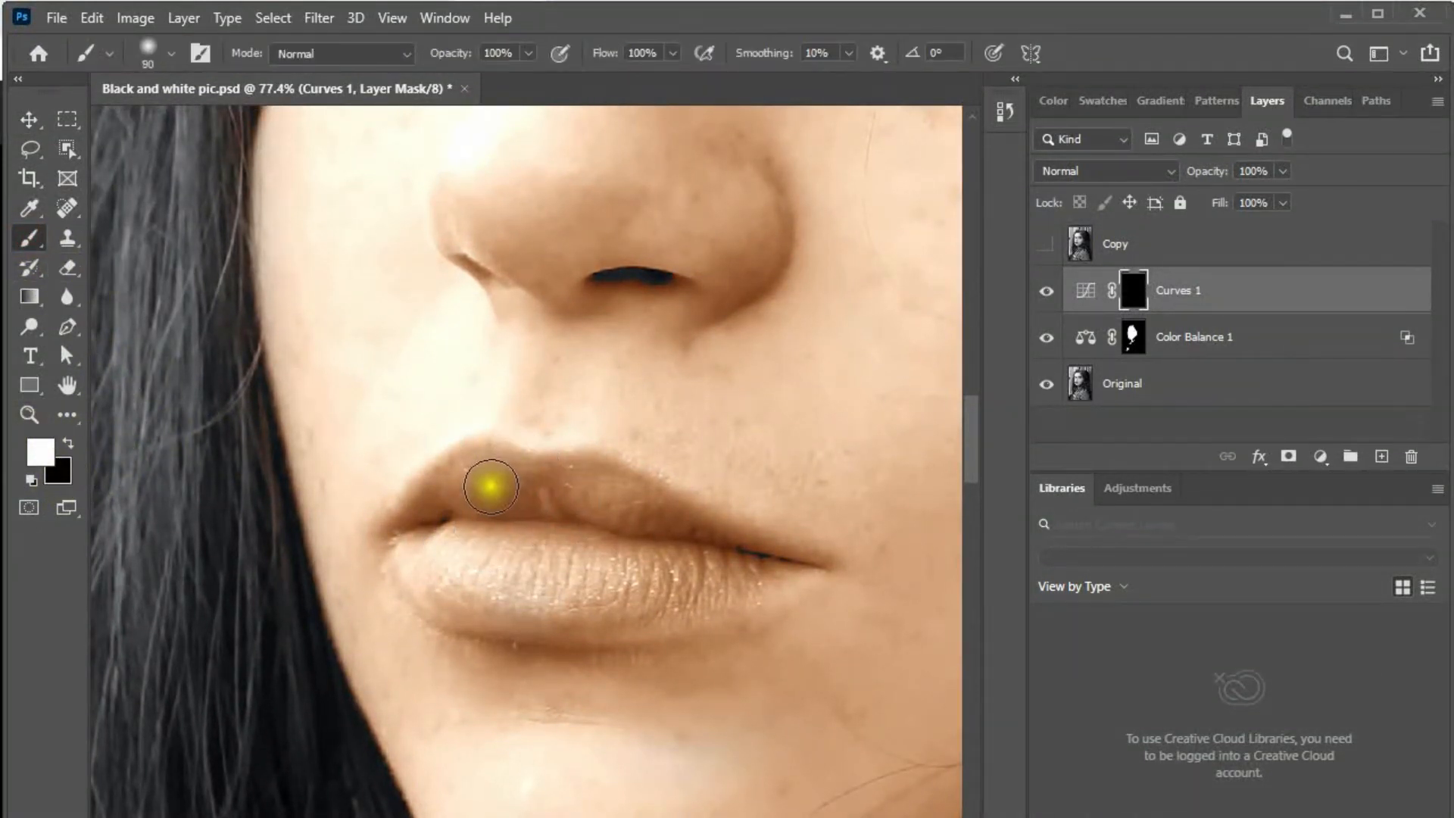
mouse_move(438, 490)
left_mouse_down()
mouse_move(512, 468)
mouse_move(668, 522)
mouse_move(605, 485)
mouse_move(404, 518)
mouse_move(406, 548)
mouse_move(471, 606)
mouse_move(611, 614)
mouse_move(764, 567)
mouse_move(704, 538)
mouse_move(566, 526)
mouse_move(439, 530)
mouse_move(451, 556)
mouse_move(574, 578)
mouse_move(675, 565)
mouse_move(434, 508)
mouse_move(466, 486)
mouse_move(458, 474)
mouse_move(489, 465)
mouse_move(584, 476)
mouse_move(737, 550)
mouse_move(807, 564)
mouse_move(679, 606)
mouse_move(448, 593)
mouse_move(613, 606)
mouse_move(547, 549)
left_mouse_up()
key("bracketleft")
key("bracketleft")
key("bracketleft")
key("bracketright")
key("bracketright")
key("bracketright")
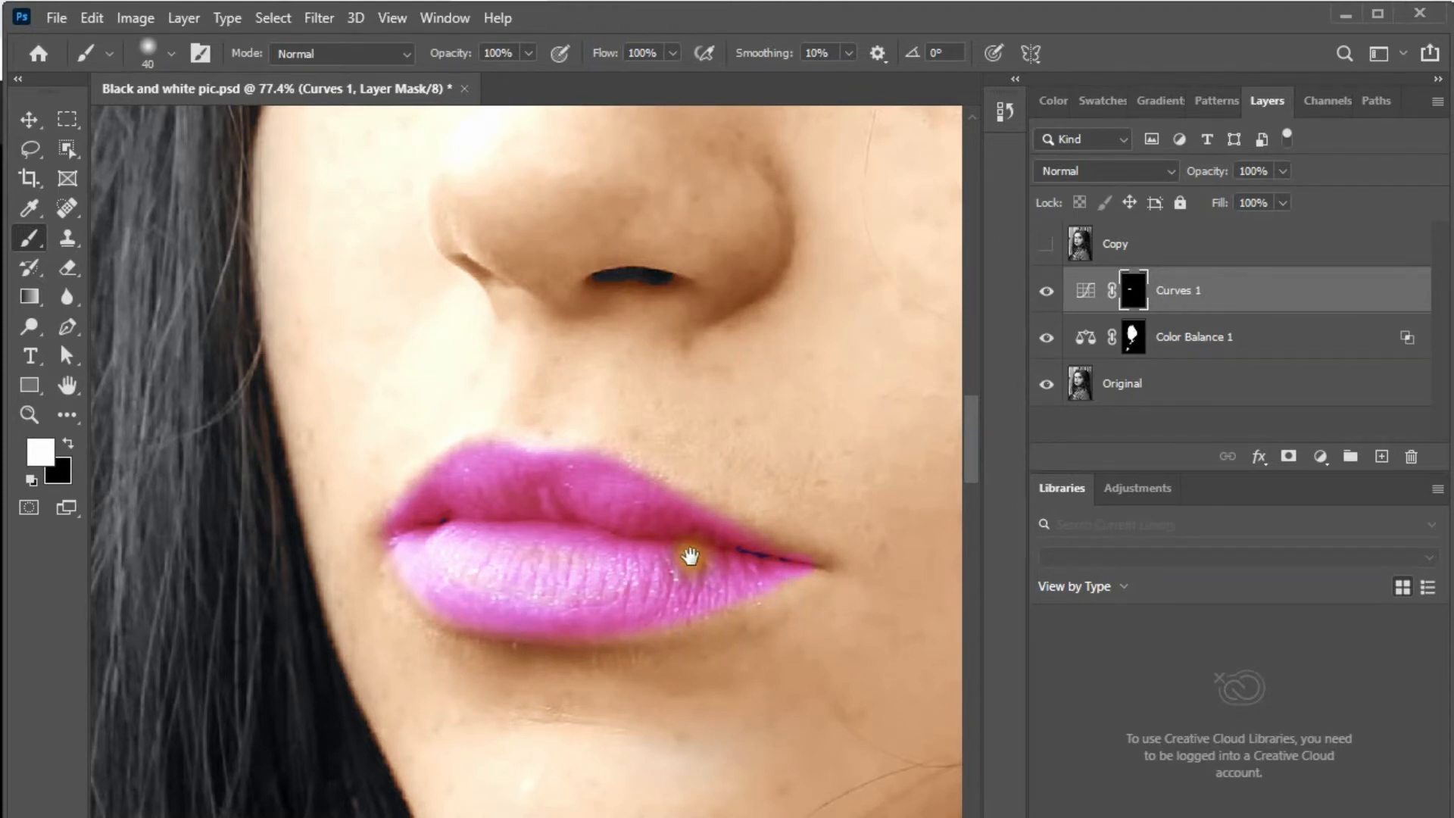
Reduce the Curves 1 layer's opacity to 57% to soften the lip colour.
scroll(692, 558, "down", 4)
key("v")
left_click_drag(712, 545, 617, 520)
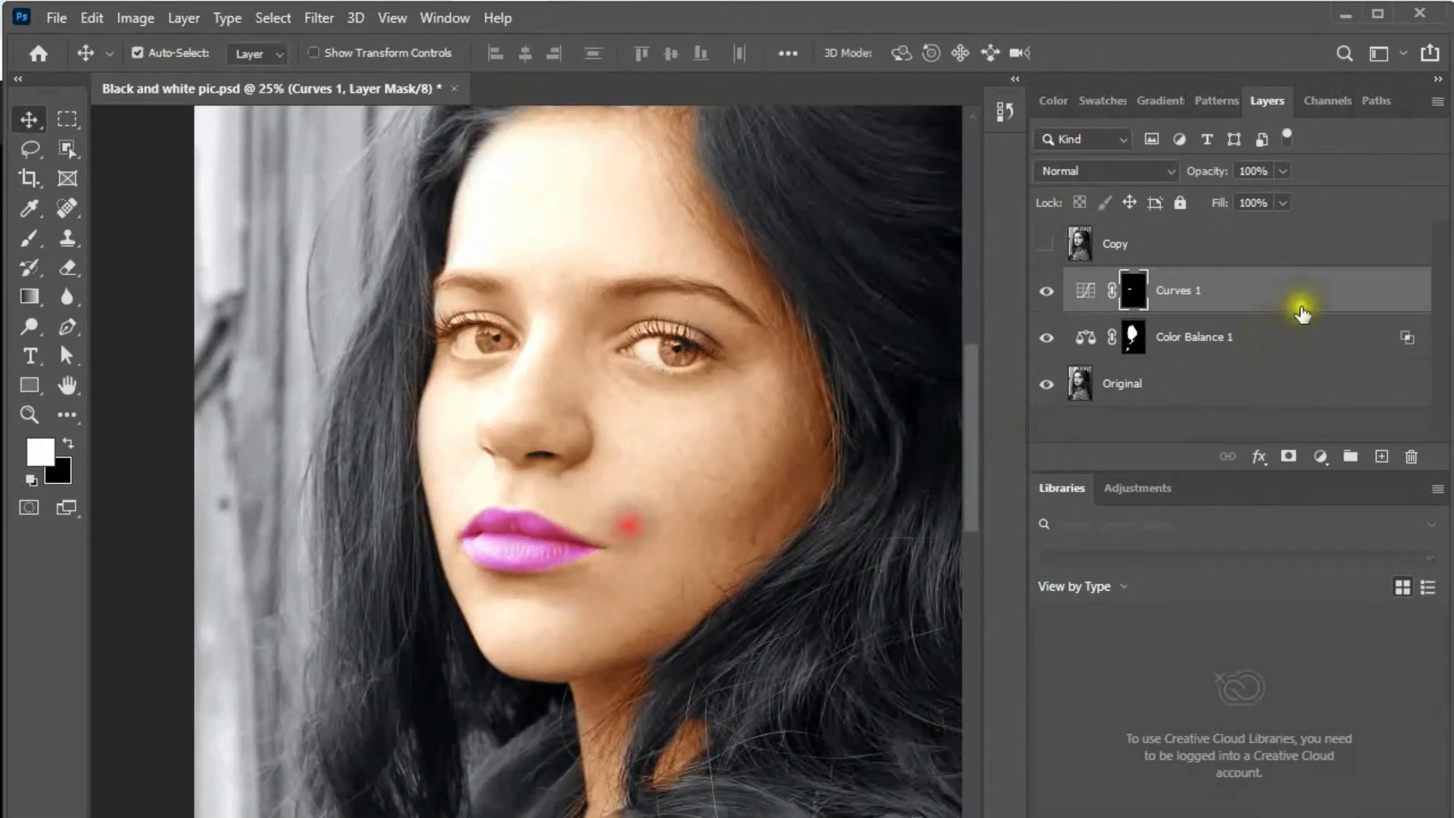
mouse_move(1212, 171)
left_mouse_down()
mouse_move(1176, 174)
mouse_move(1211, 169)
left_mouse_up()
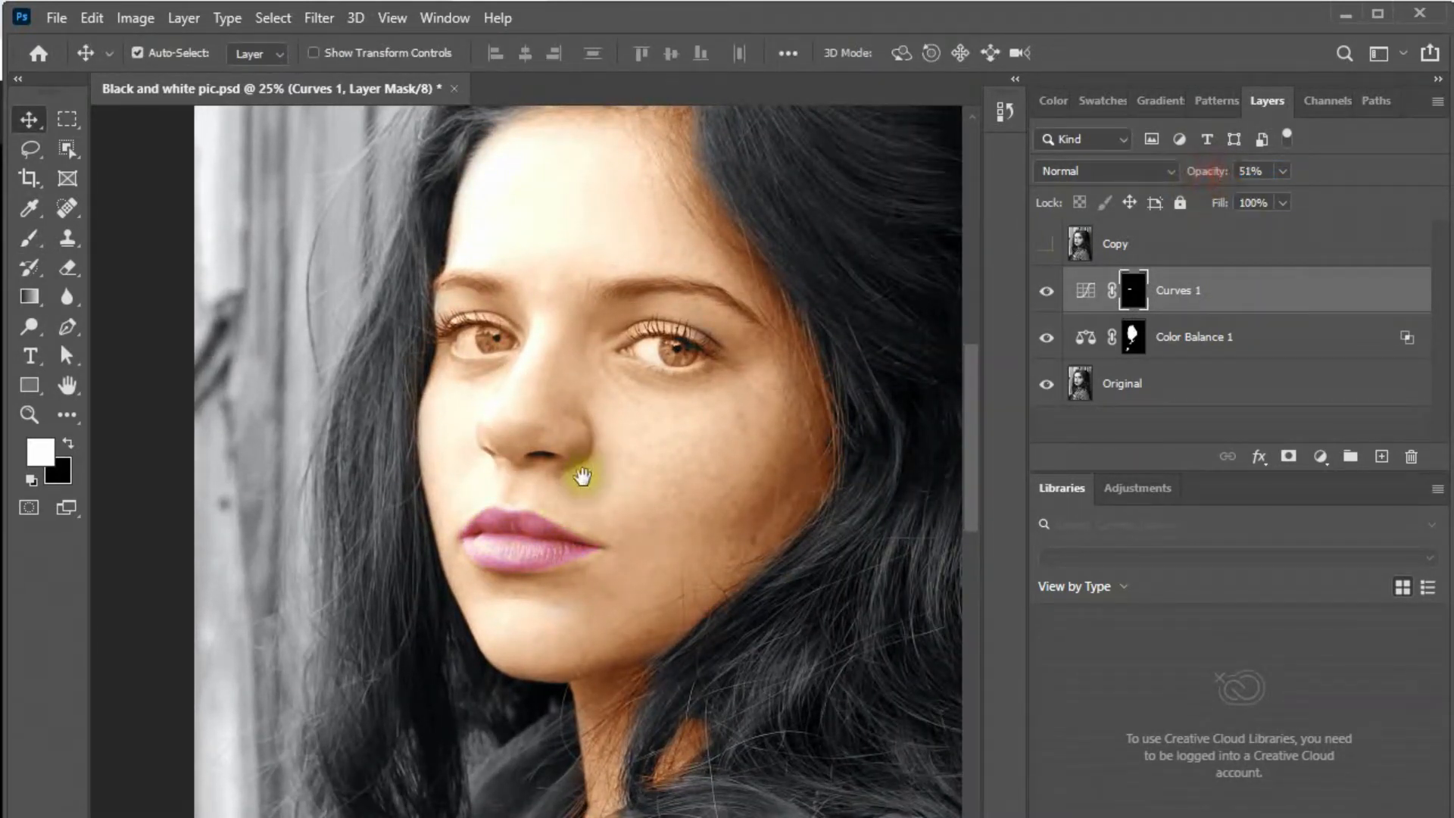
scroll(598, 477, "down", 1)
mouse_move(610, 477)
left_mouse_down()
mouse_move(560, 455)
mouse_move(600, 477)
left_mouse_up()
scroll(560, 455, "up", 1)
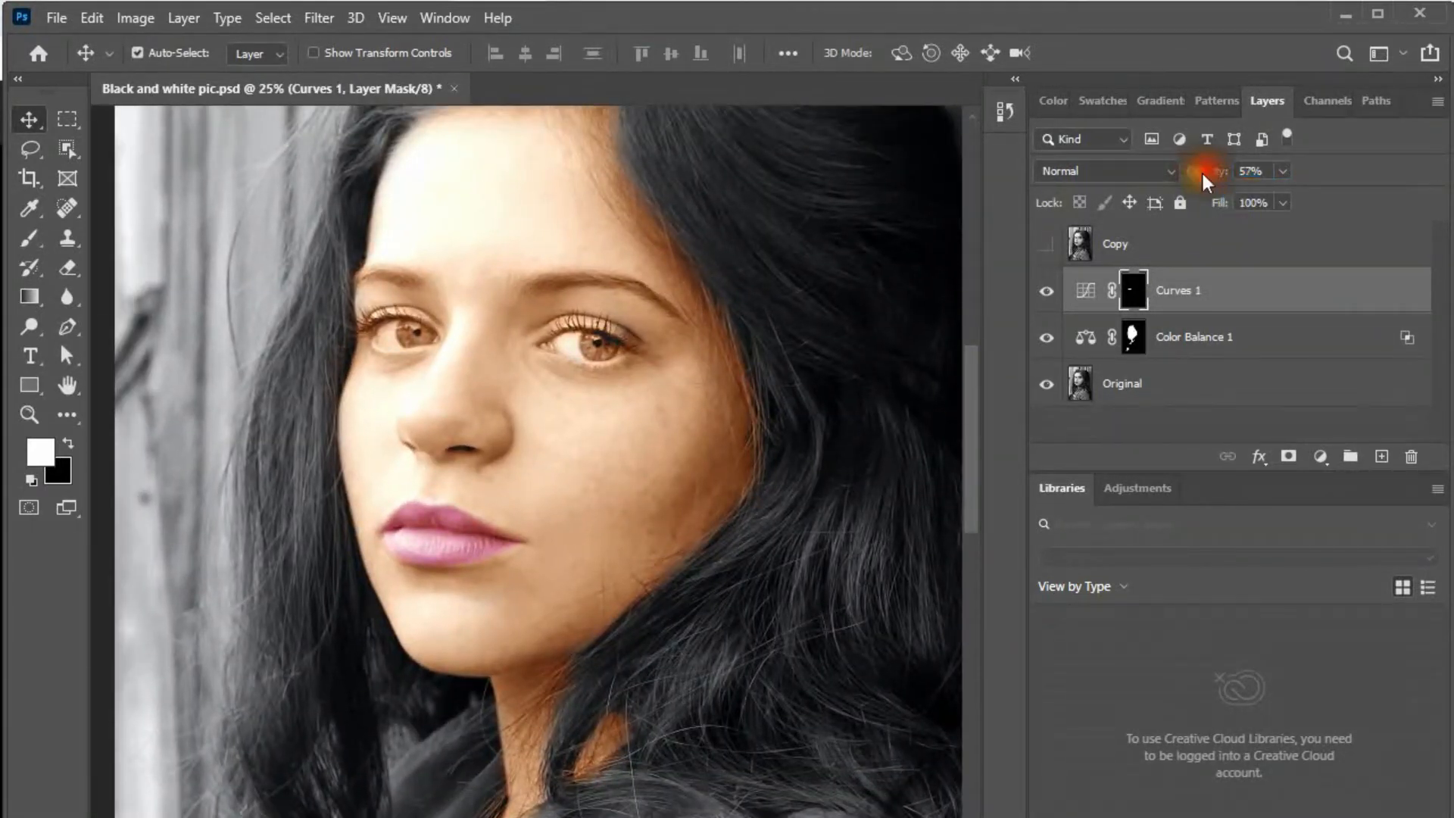
scroll(616, 474, "down", 1)
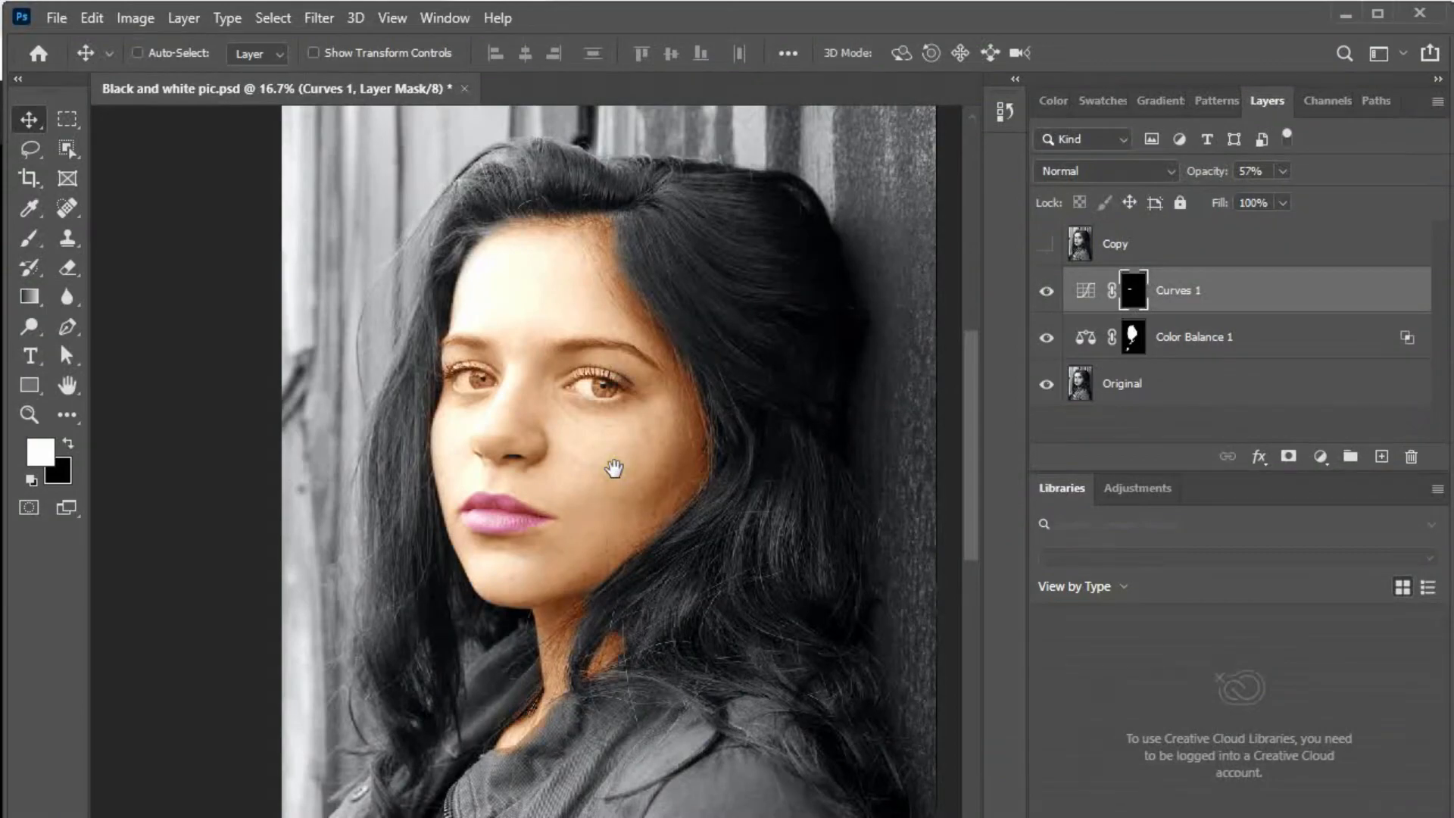
left_click_drag(615, 478, 532, 421)
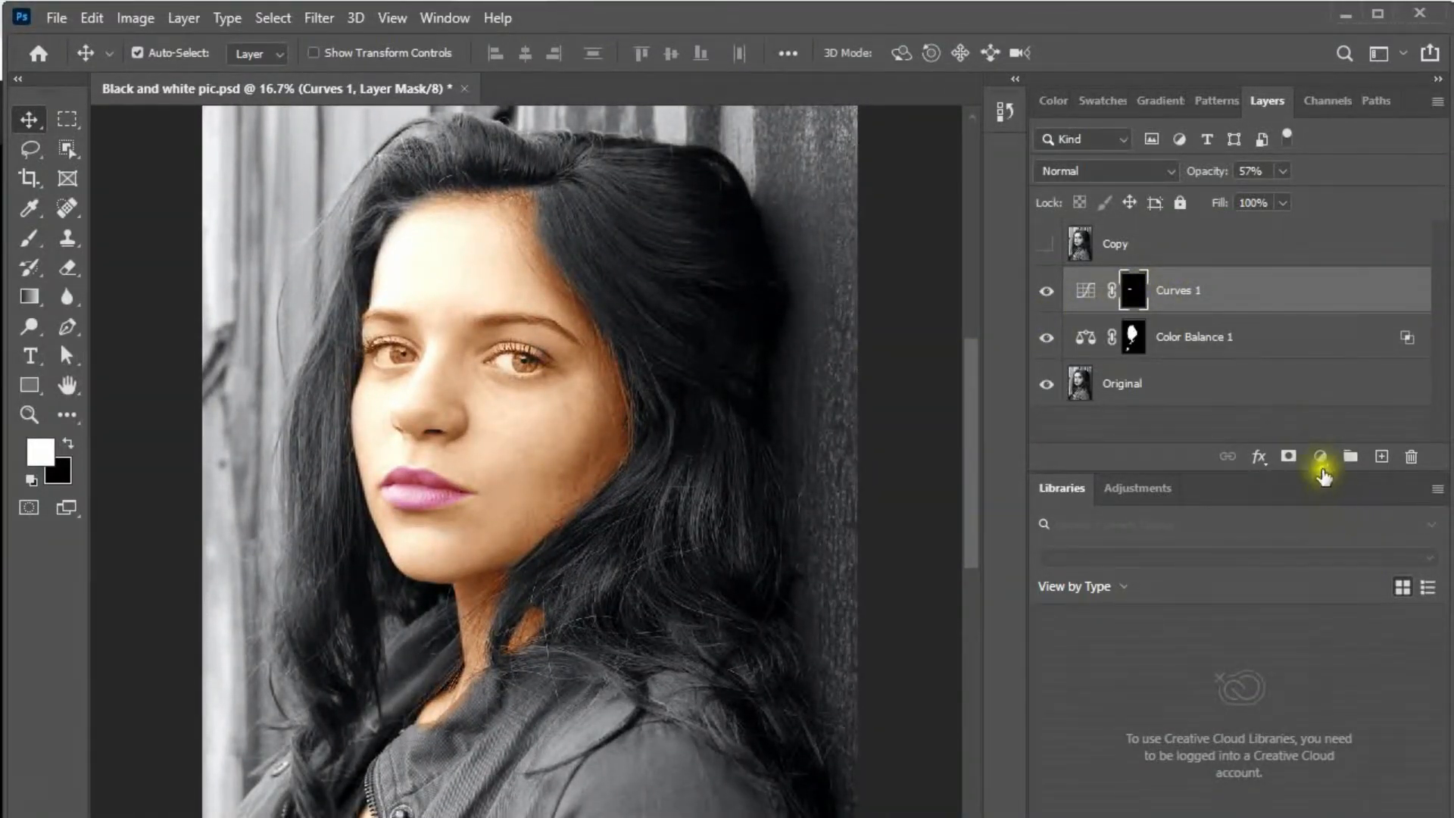
Add a second Curves adjustment layer above Curves 1 and raise the middle of its Red channel curve.
left_click(1320, 458)
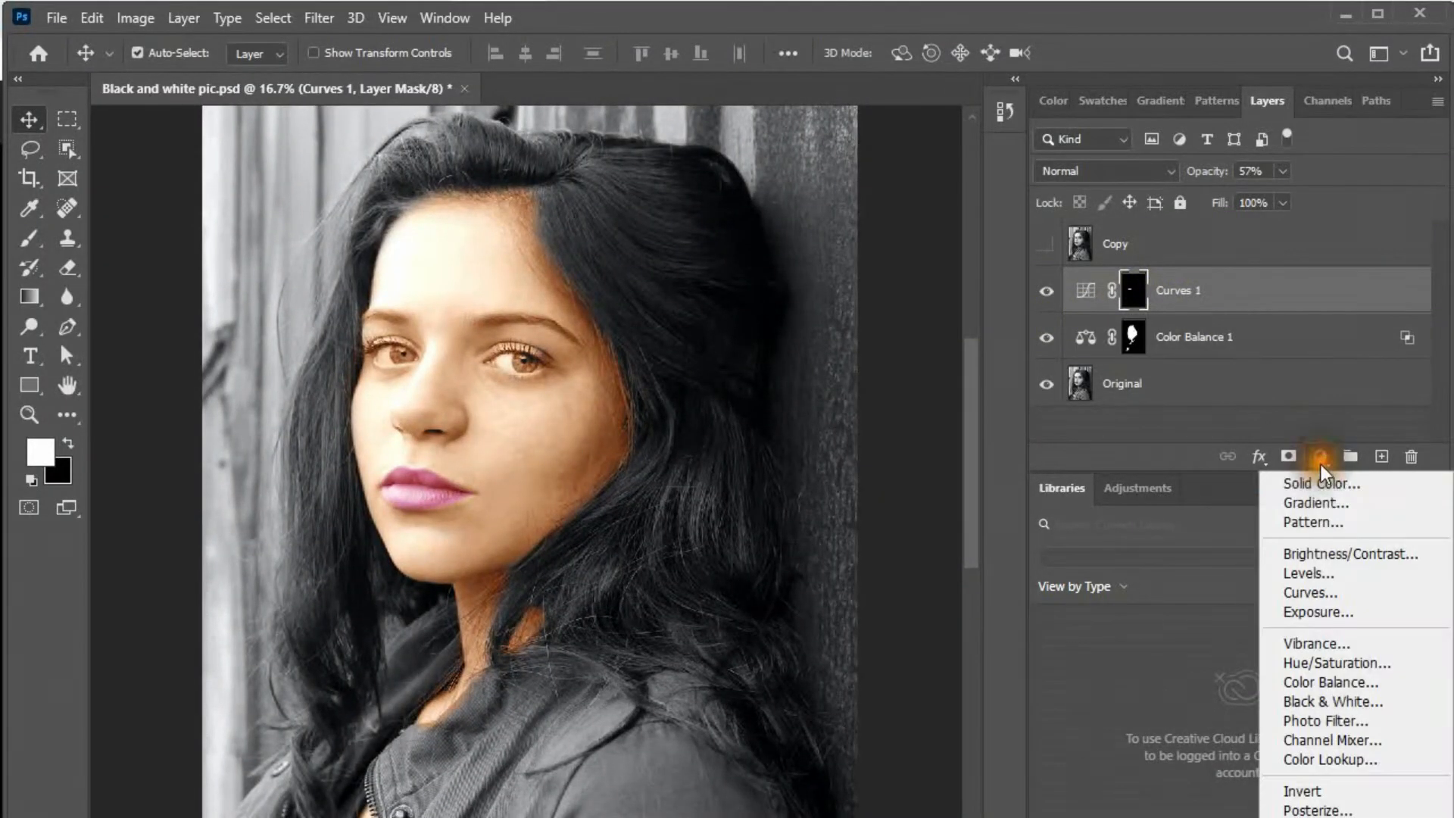
left_click(1325, 593)
left_click_drag(796, 150, 889, 159)
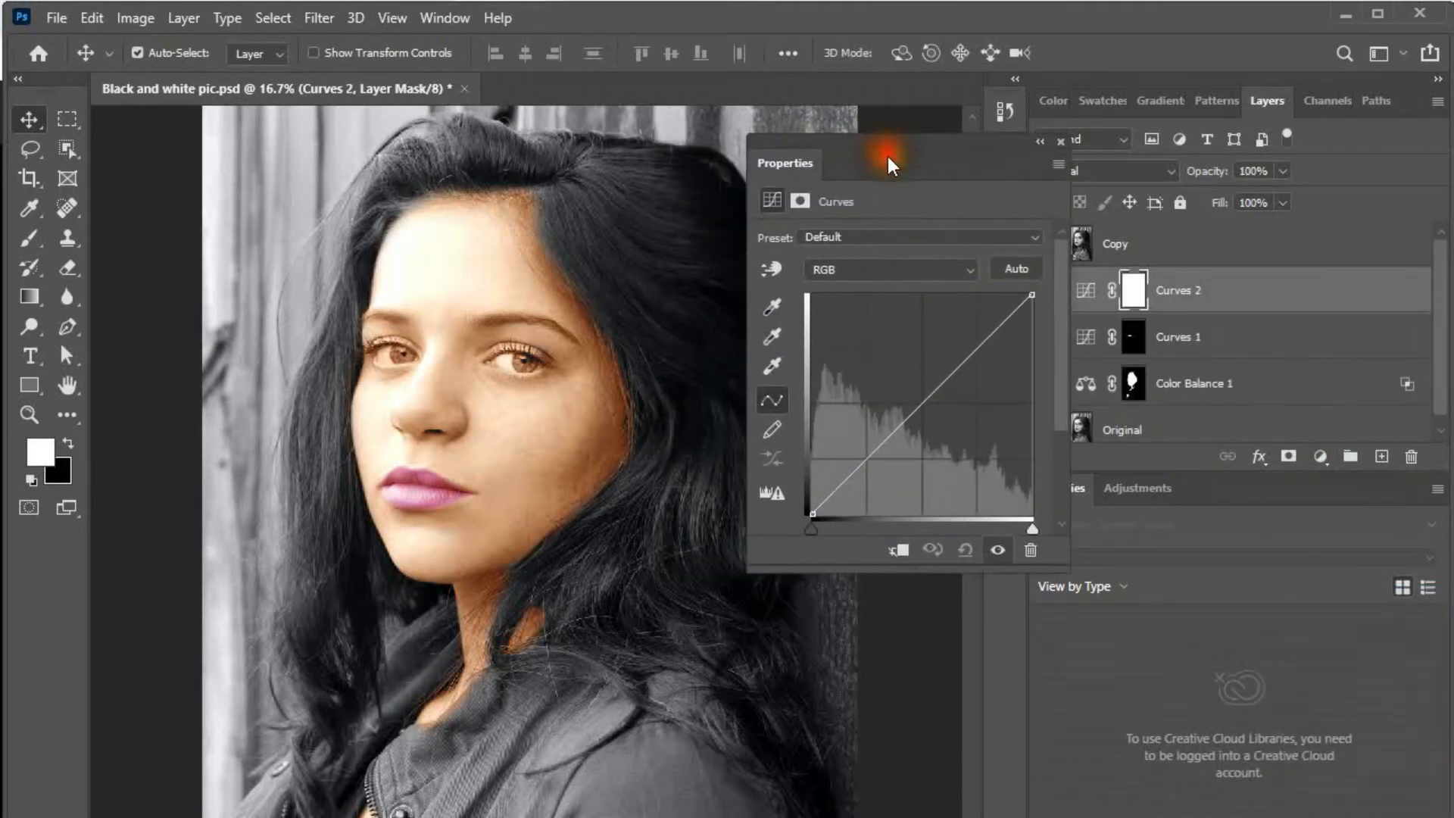
left_click(910, 271)
left_click(871, 312)
left_click_drag(925, 406, 905, 394)
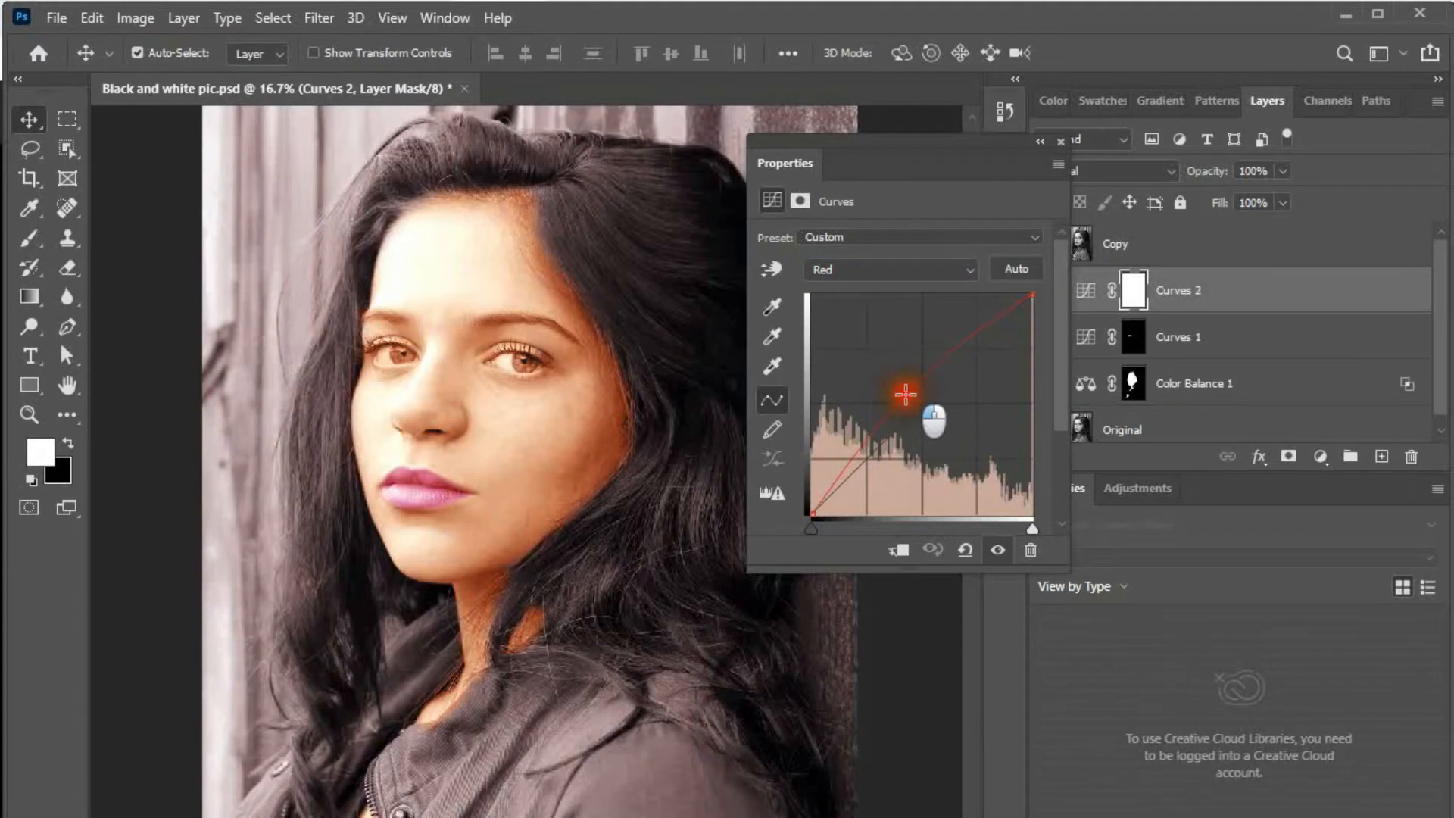
Lower the middle of the Curves 2 Green channel curve slightly.
left_click(880, 283)
left_click(871, 321)
left_click(920, 411)
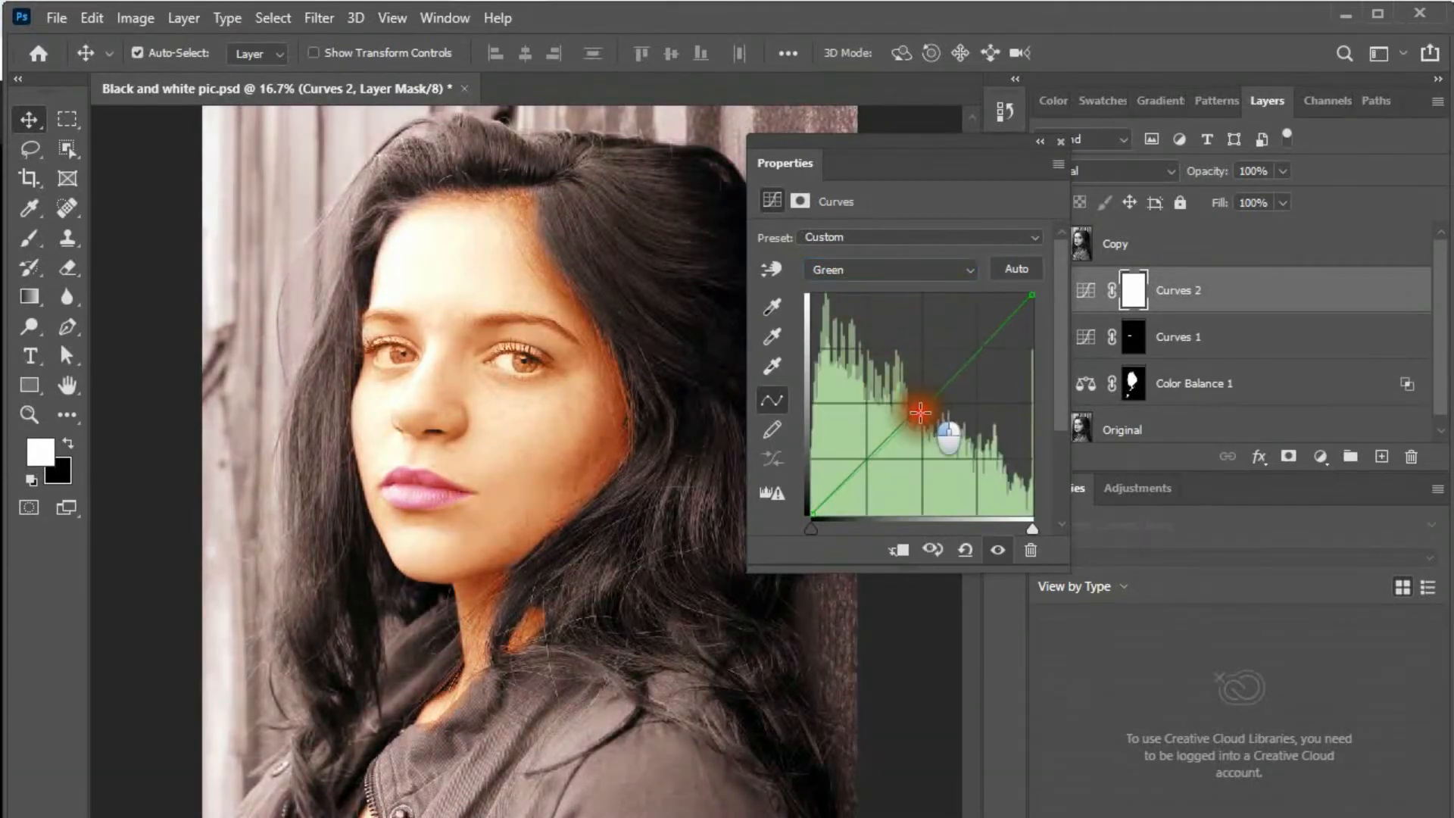
left_click_drag(920, 411, 922, 412)
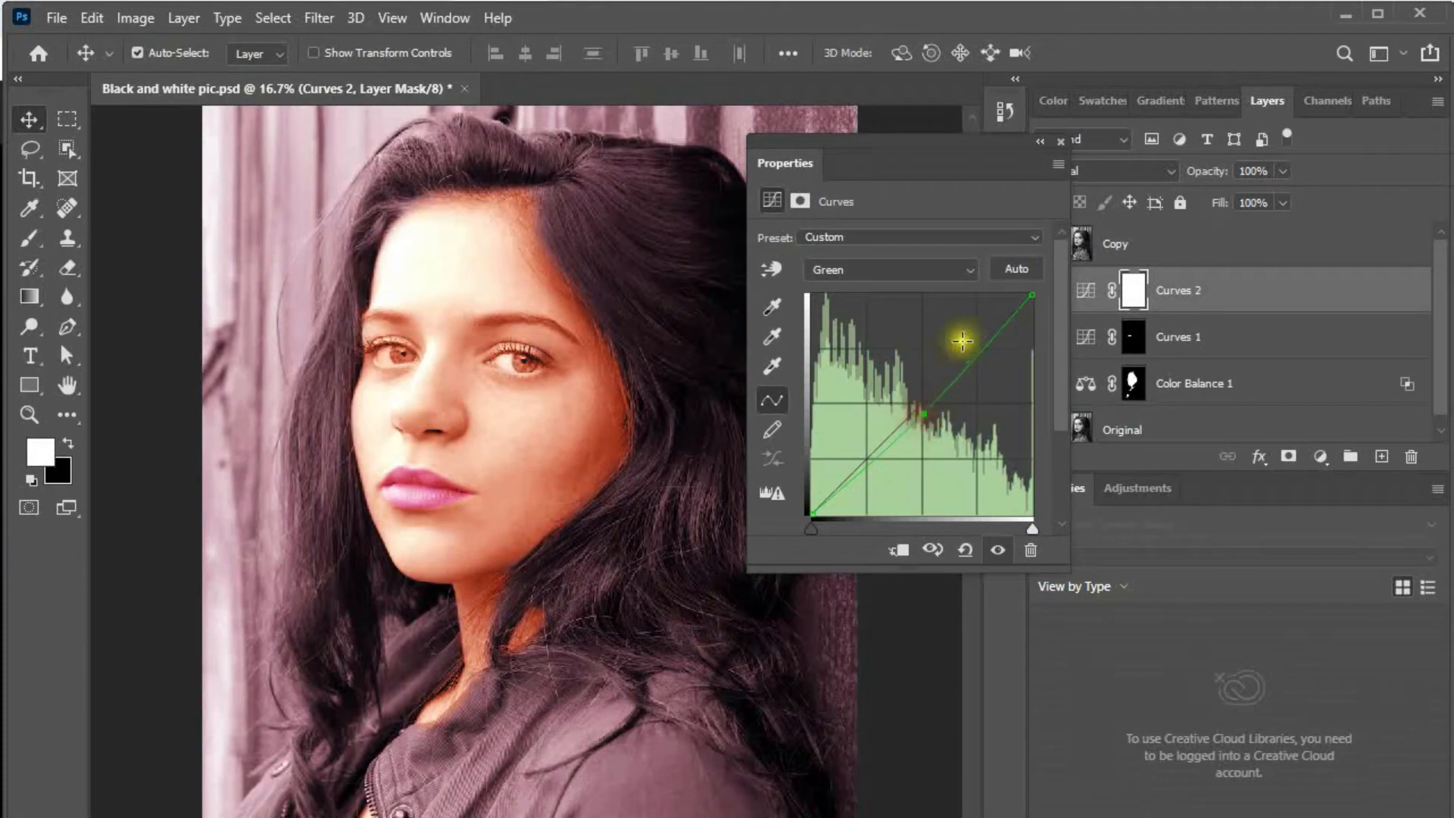
left_click(1065, 146)
Invert the Curves 2 mask to black and set up a white soft brush of size 150 at 82% opacity.
left_click(1136, 294)
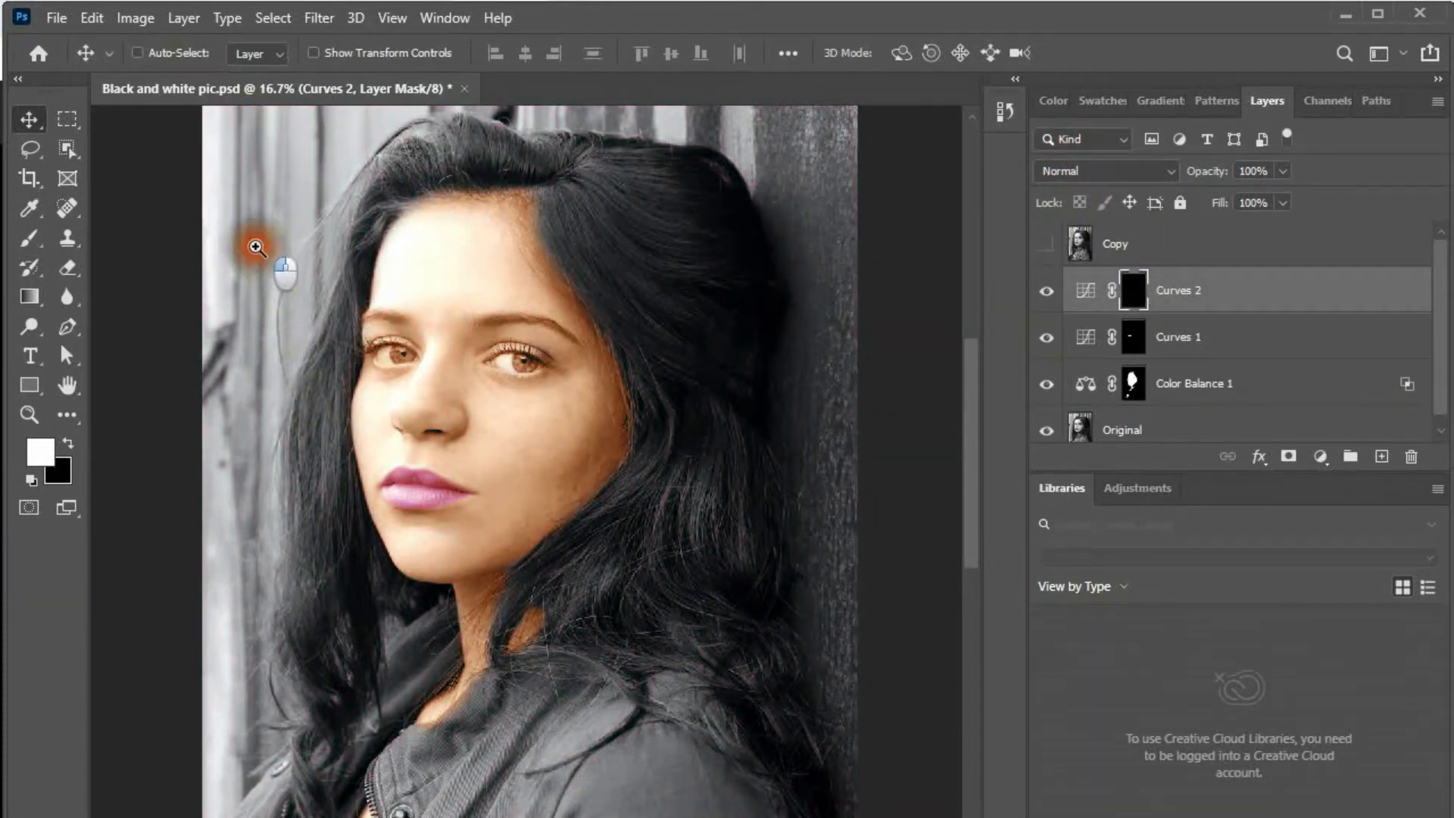
left_click_drag(254, 247, 781, 629)
left_click(29, 240)
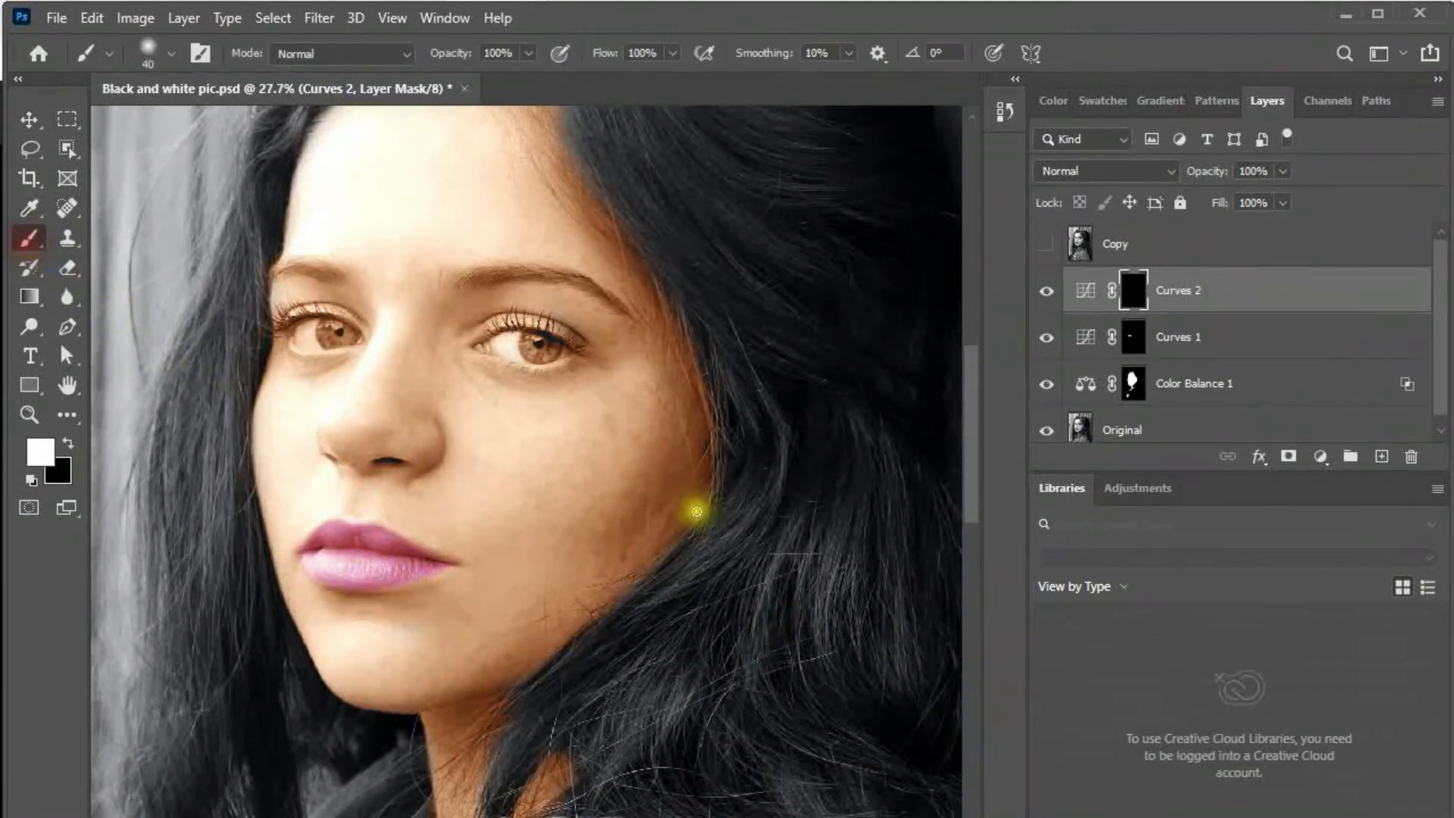
key("bracketright")
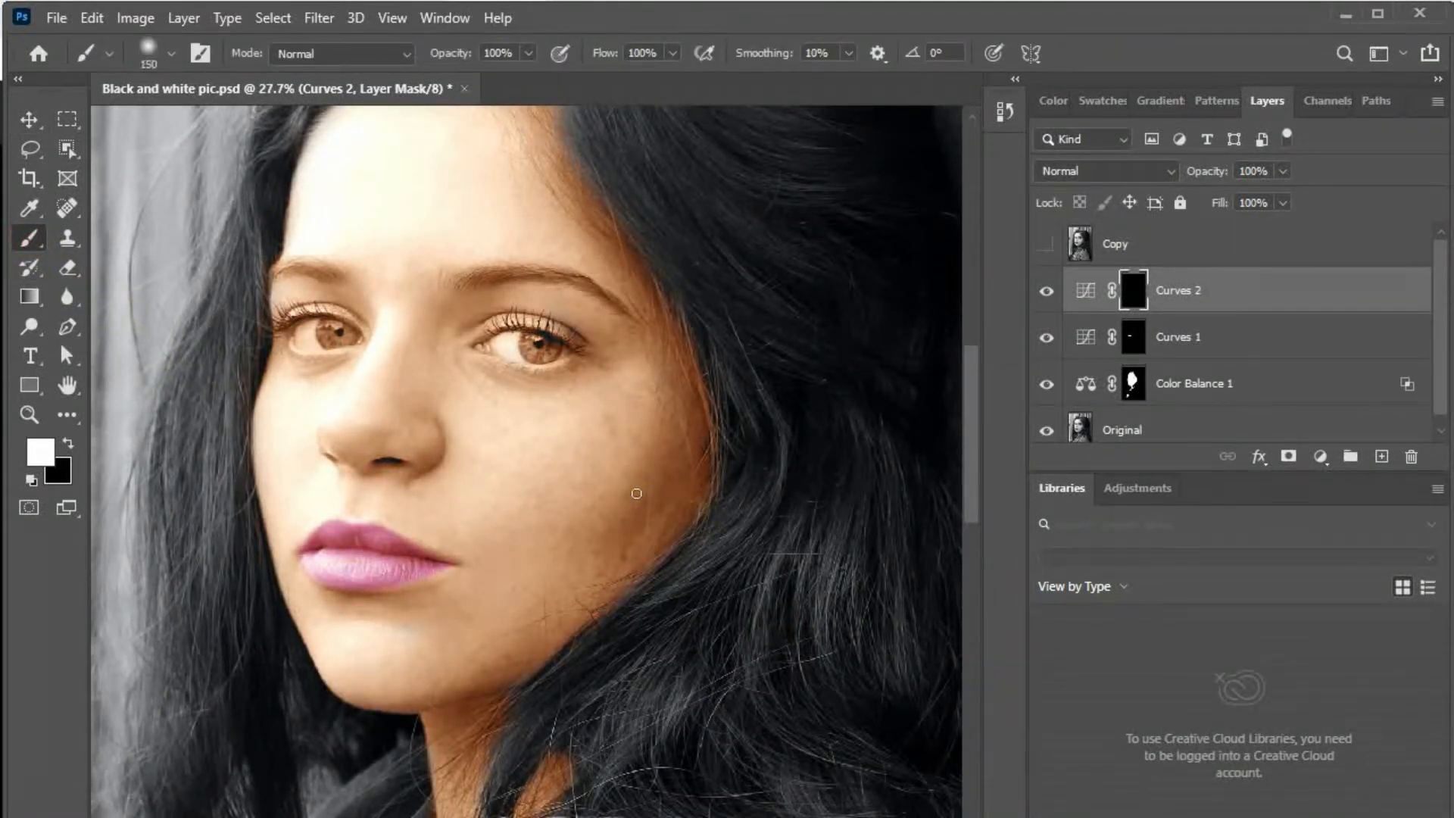
key("bracketleft")
left_click_drag(452, 57, 441, 57)
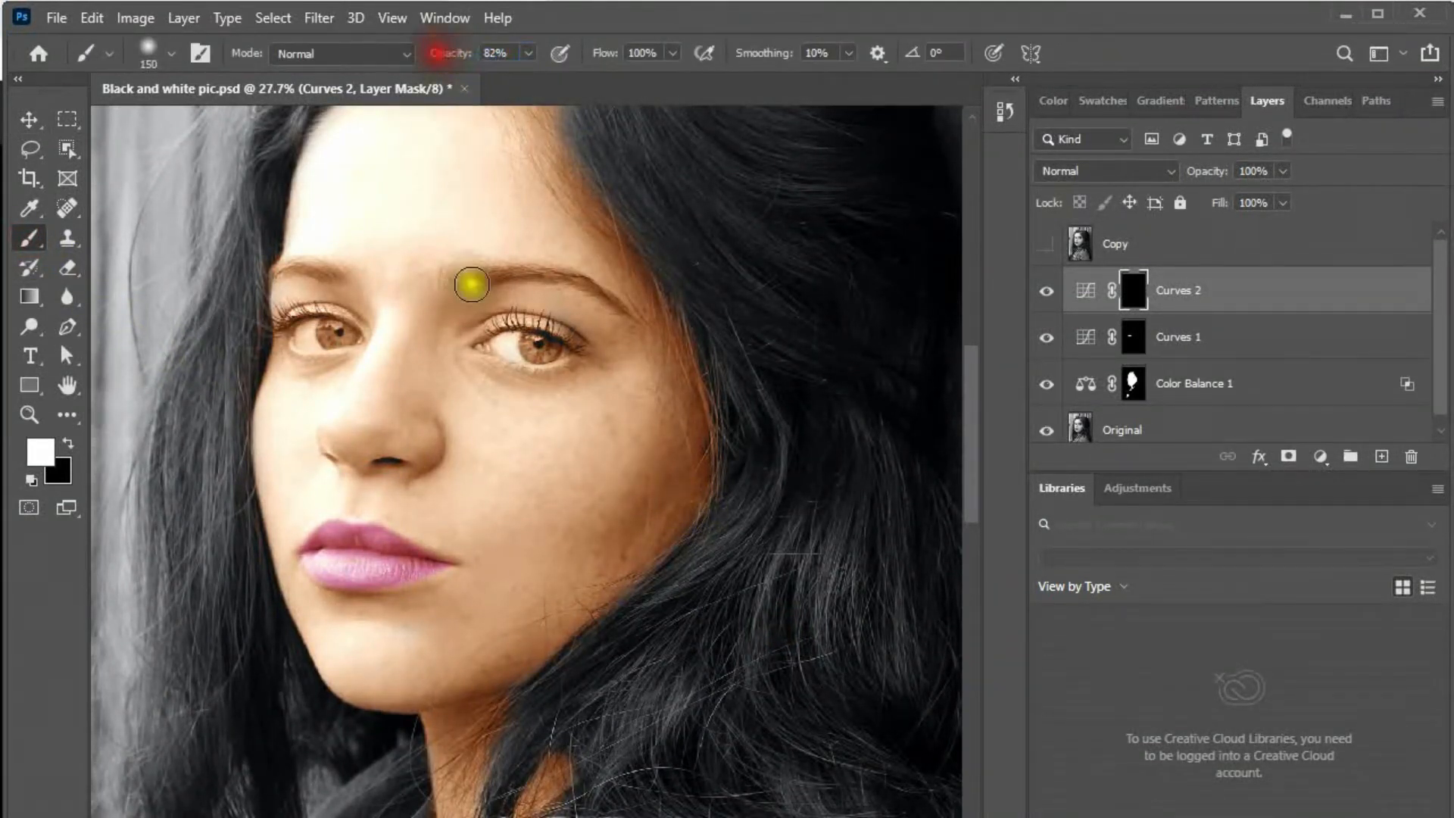
Paint the Curves 2 mask under both eyes with a size 200 brush at 34% opacity.
key("bracketright")
key("bracketright")
key("bracketright")
mouse_move(464, 365)
left_mouse_down()
mouse_move(481, 383)
mouse_move(561, 391)
left_mouse_up()
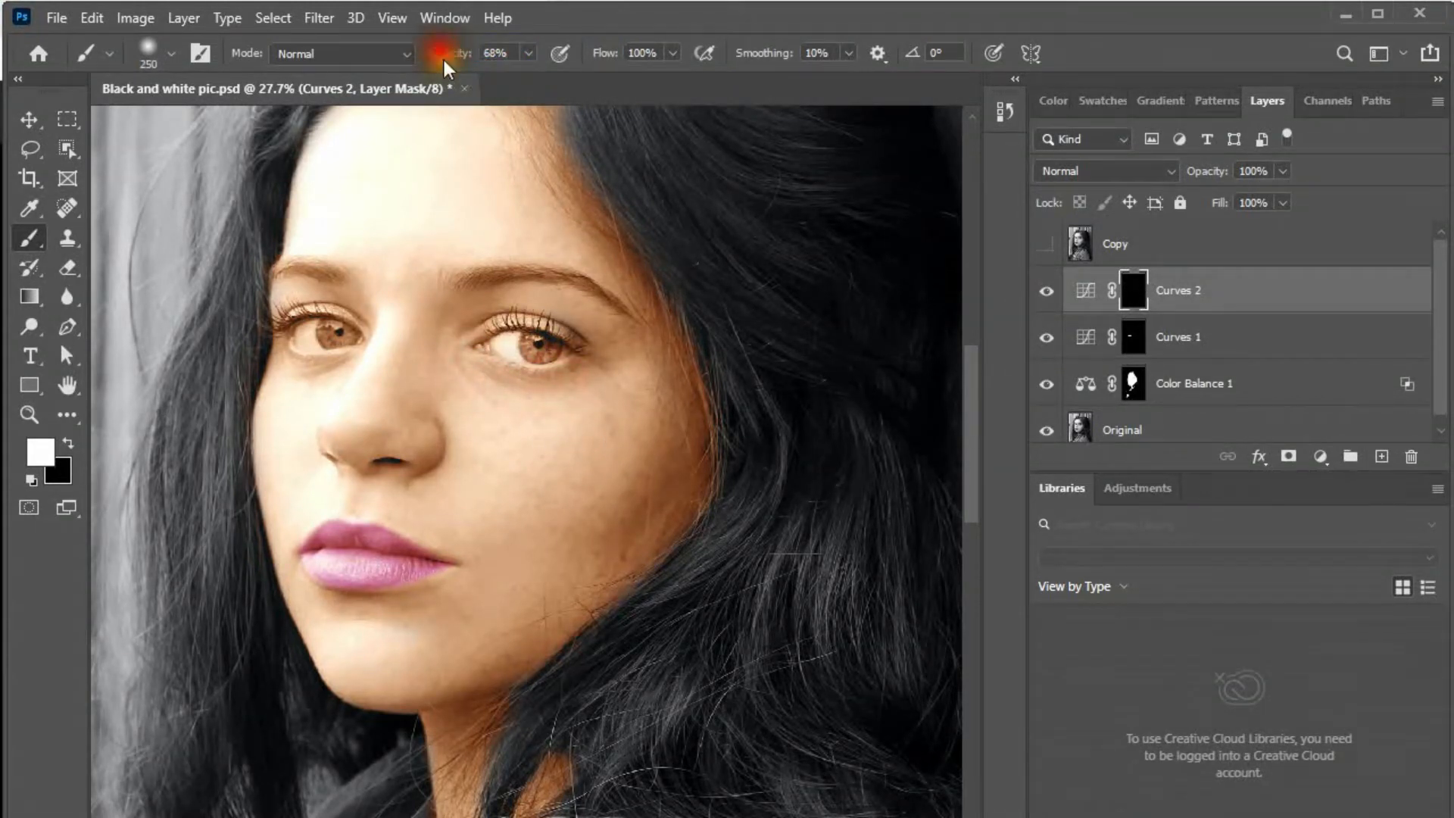
key("bracketleft")
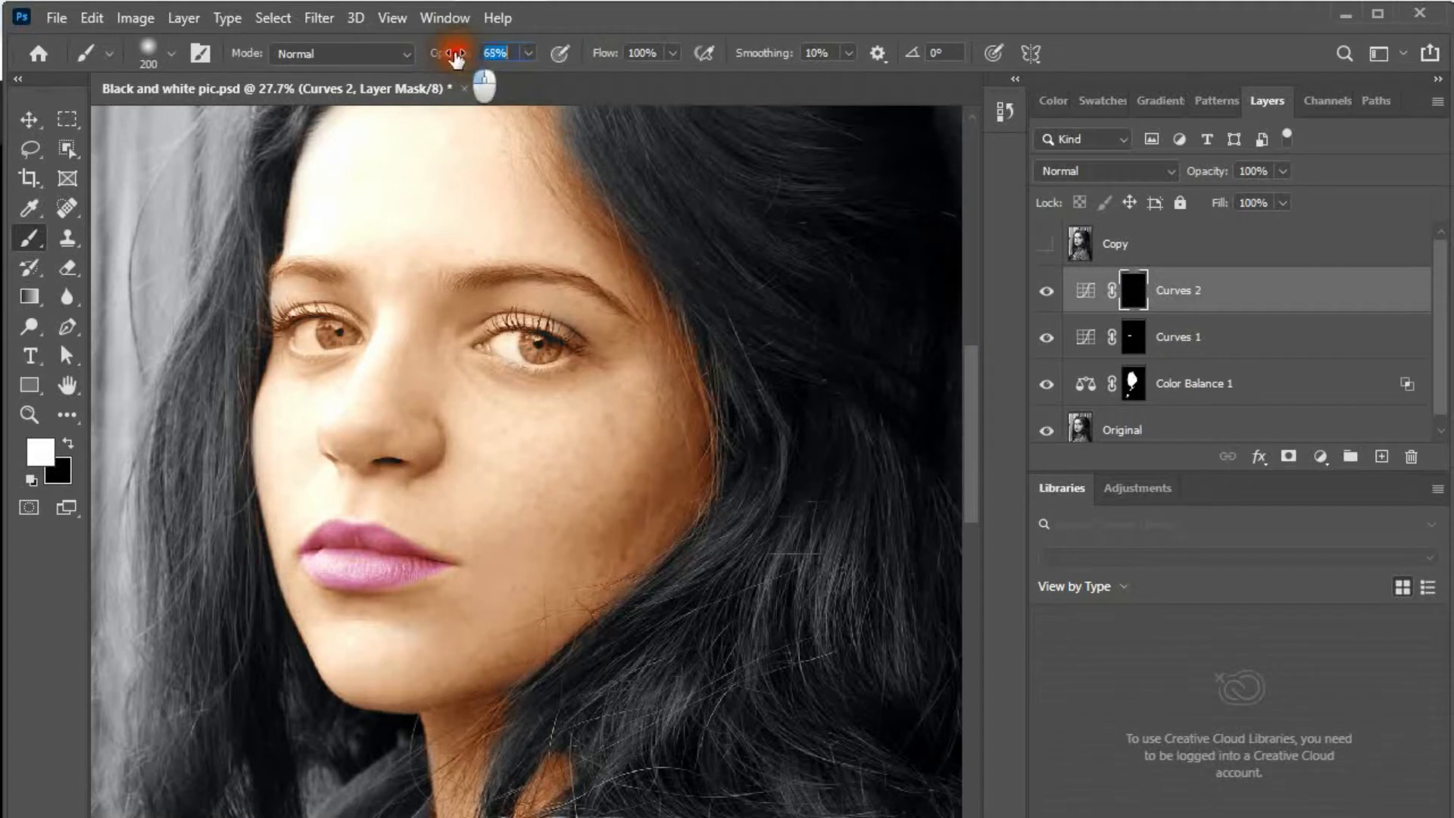
left_click_drag(455, 362, 561, 386)
left_click_drag(338, 374, 275, 377)
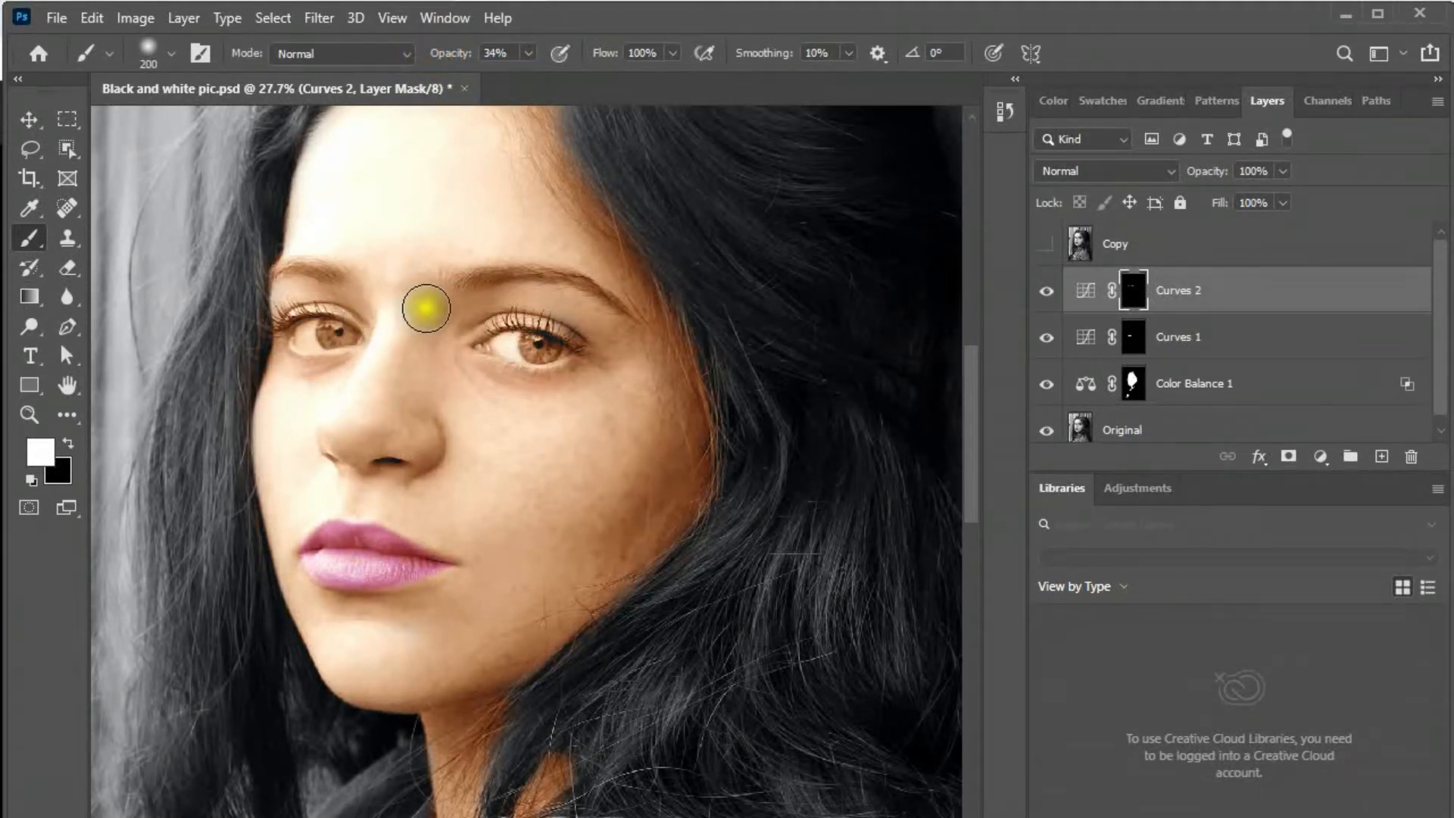
Paint the reddish tint on the side of the nose, below the lower lip, and along the jaw and outer cheek.
mouse_move(427, 313)
left_mouse_down()
mouse_move(400, 429)
mouse_move(435, 341)
left_mouse_up()
mouse_move(419, 415)
left_mouse_down()
mouse_move(416, 474)
mouse_move(431, 435)
mouse_move(430, 457)
left_mouse_up()
mouse_move(353, 610)
left_mouse_down()
mouse_move(325, 606)
mouse_move(432, 603)
left_mouse_up()
mouse_move(480, 645)
left_mouse_down()
mouse_move(568, 639)
mouse_move(693, 522)
left_mouse_up()
mouse_move(691, 457)
left_mouse_down()
mouse_move(586, 561)
mouse_move(684, 513)
left_mouse_up()
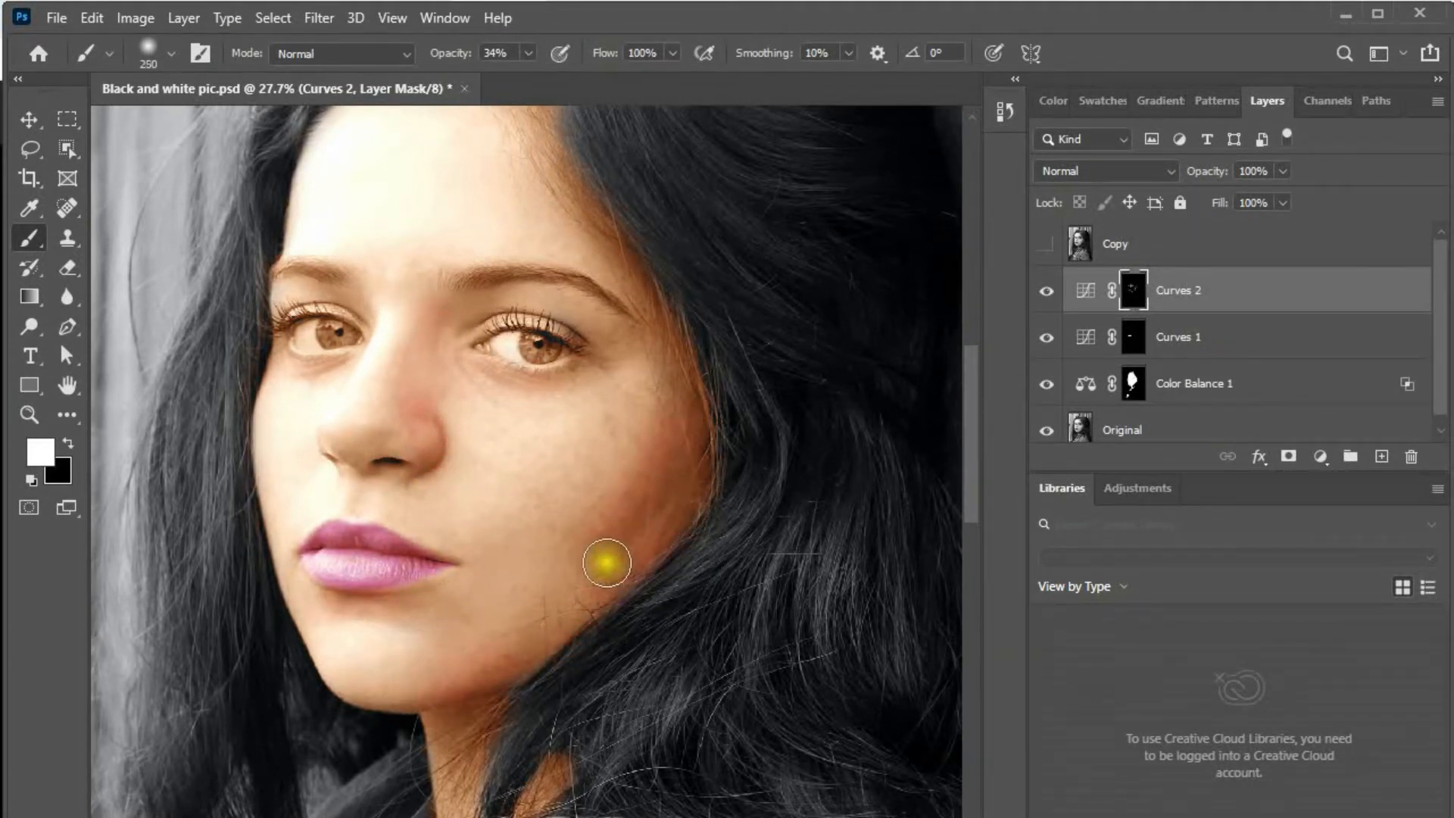
Enlarge the brush to 300 and paint the tint over the shaded cheek, temple and forehead hairline.
key("bracketright")
left_click_drag(602, 566, 518, 620)
left_click_drag(649, 358, 603, 509)
left_click_drag(596, 438, 550, 512)
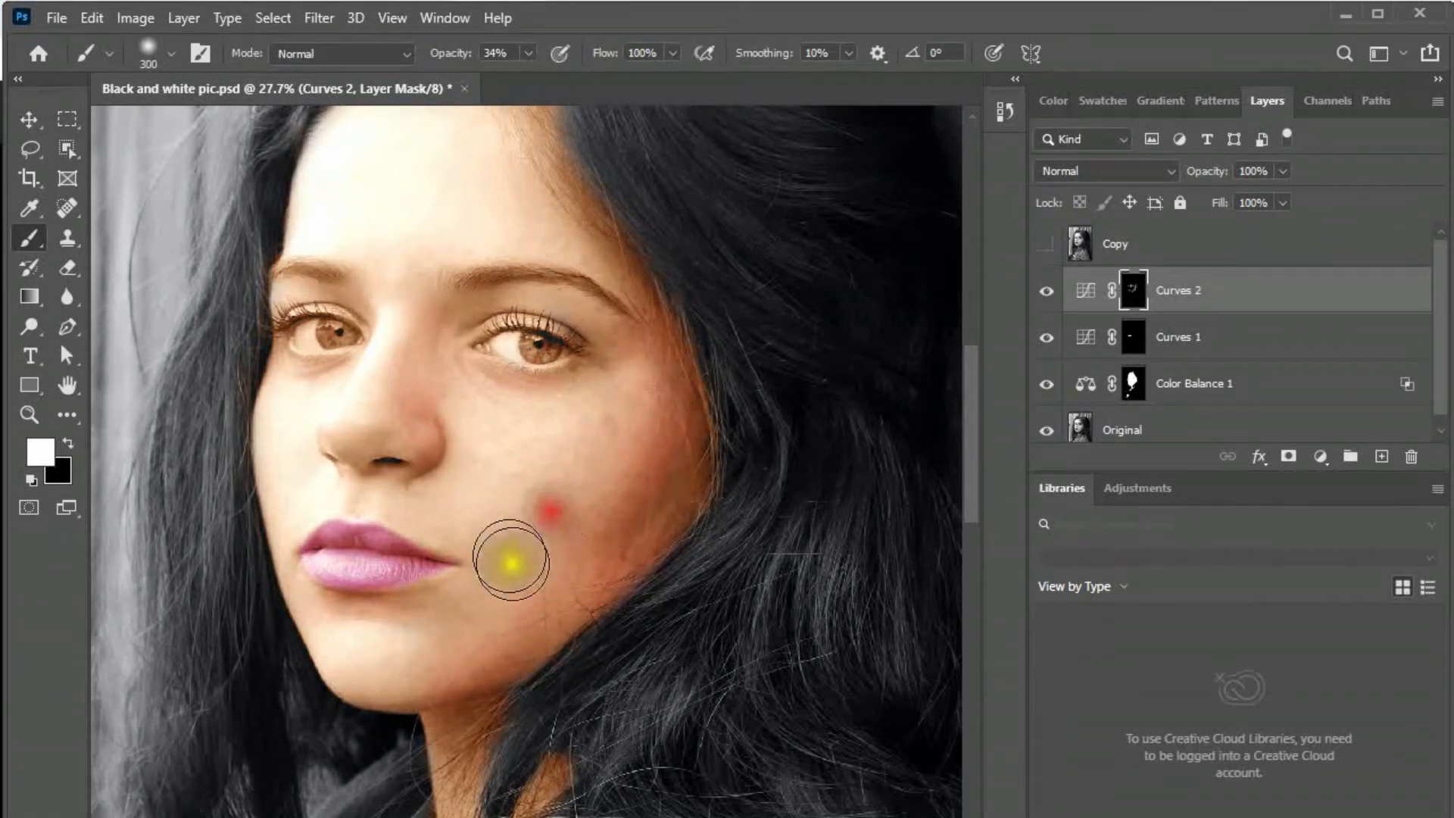
left_click_drag(511, 561, 606, 487)
left_click_drag(611, 371, 641, 430)
left_click_drag(533, 229, 660, 364)
left_click_drag(499, 187, 443, 188)
mouse_move(499, 447)
left_mouse_down()
mouse_move(478, 418)
mouse_move(528, 392)
mouse_move(657, 427)
left_mouse_up()
Reduce the brush to 200 and paint the tint around the nose and brows, the narrow side of the face, and the chin.
key("bracketleft")
key("bracketleft")
left_click_drag(459, 404, 293, 386)
left_click_drag(417, 379, 490, 322)
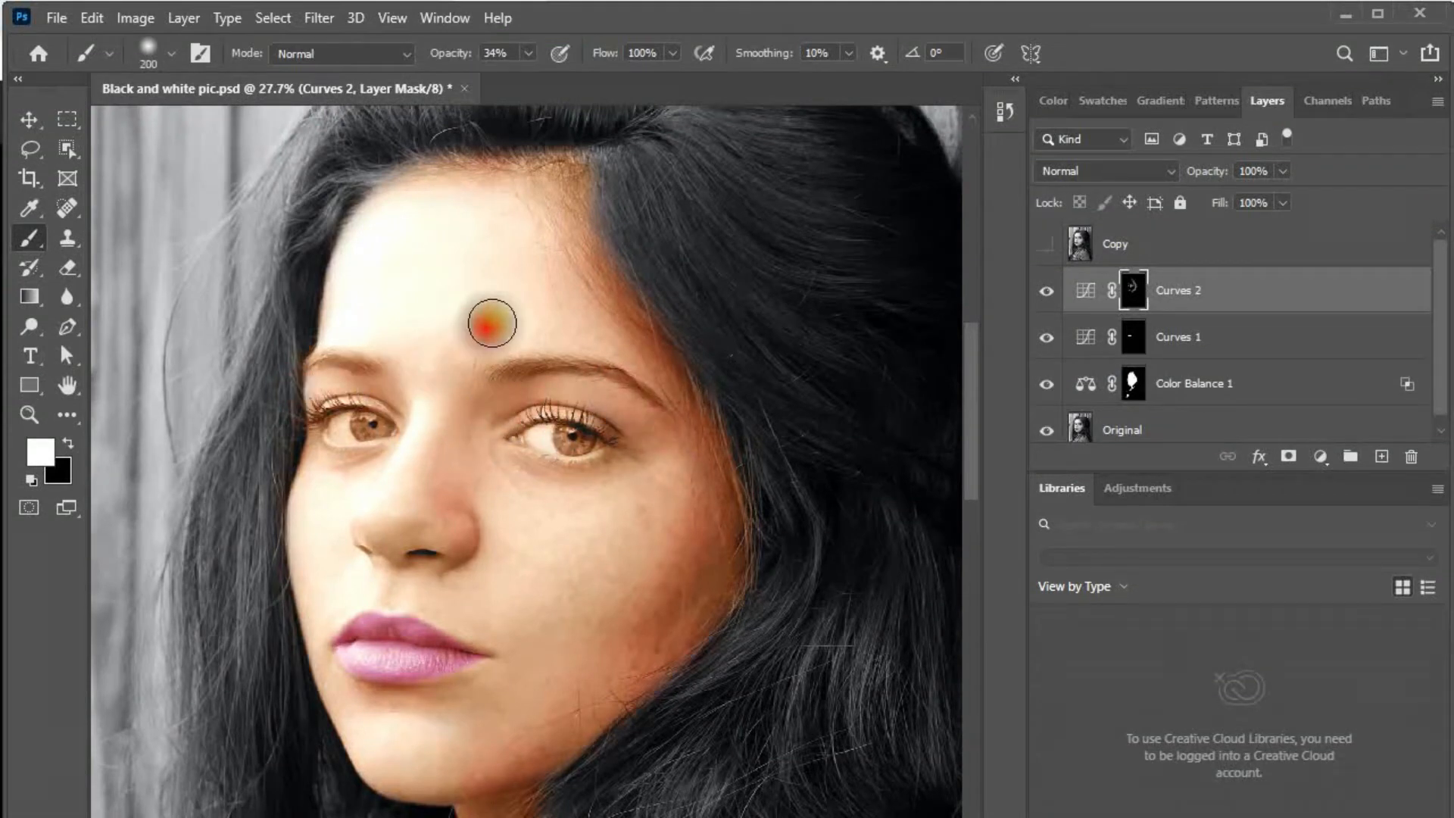
mouse_move(399, 445)
left_mouse_down()
mouse_move(438, 525)
mouse_move(439, 563)
mouse_move(355, 562)
left_mouse_up()
left_click_drag(326, 653, 348, 735)
left_click_drag(395, 690, 434, 694)
left_click_drag(489, 767, 469, 773)
left_click(369, 777)
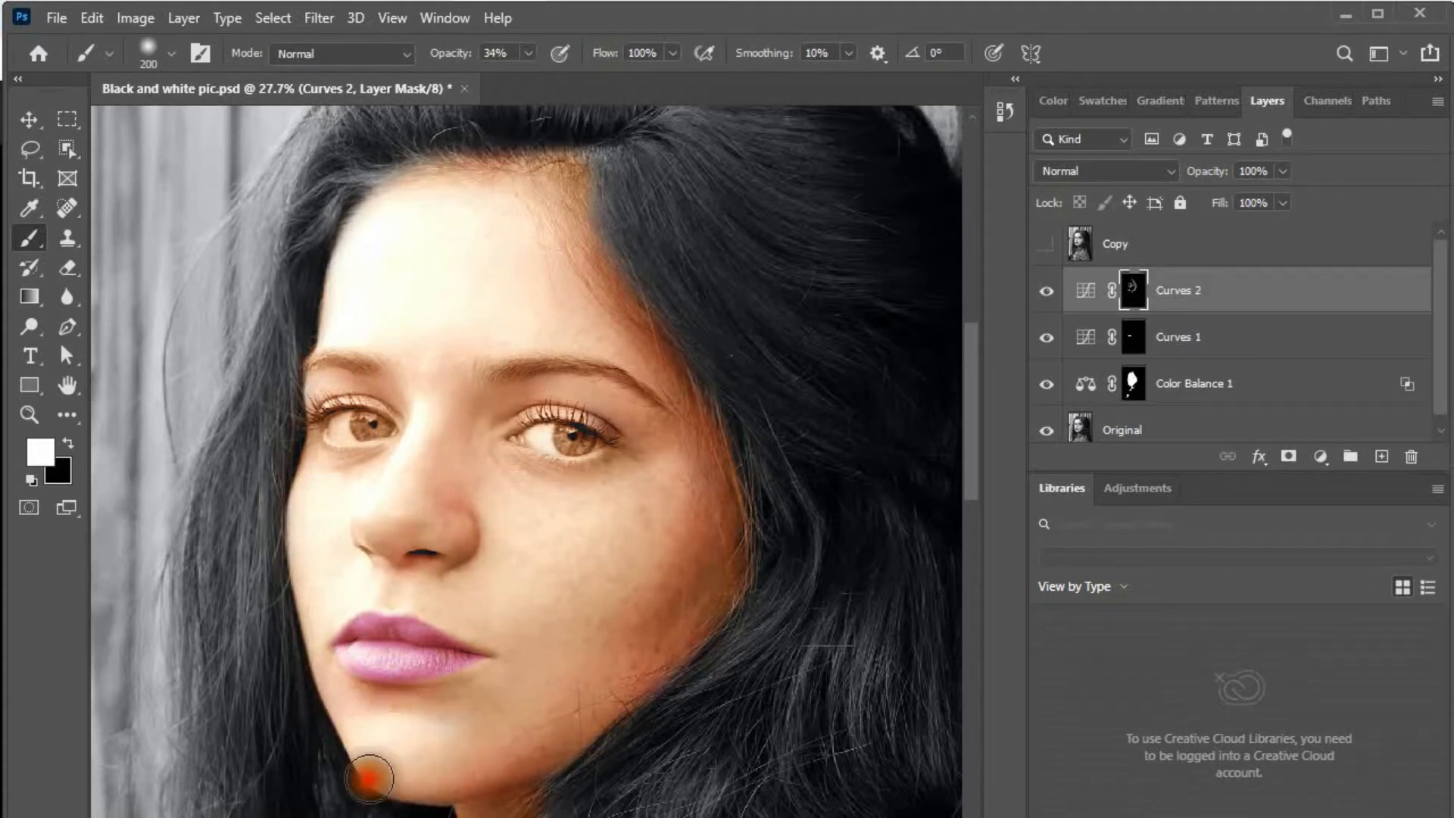
Paint the tint along the neck and lower jaw, and blend it over the cheek with a size 400 brush.
key("space")
left_click_drag(552, 718, 575, 382)
mouse_move(522, 465)
left_mouse_down()
mouse_move(497, 480)
mouse_move(480, 616)
mouse_move(444, 678)
mouse_move(515, 515)
left_mouse_up()
key("space")
left_click_drag(538, 434, 481, 676)
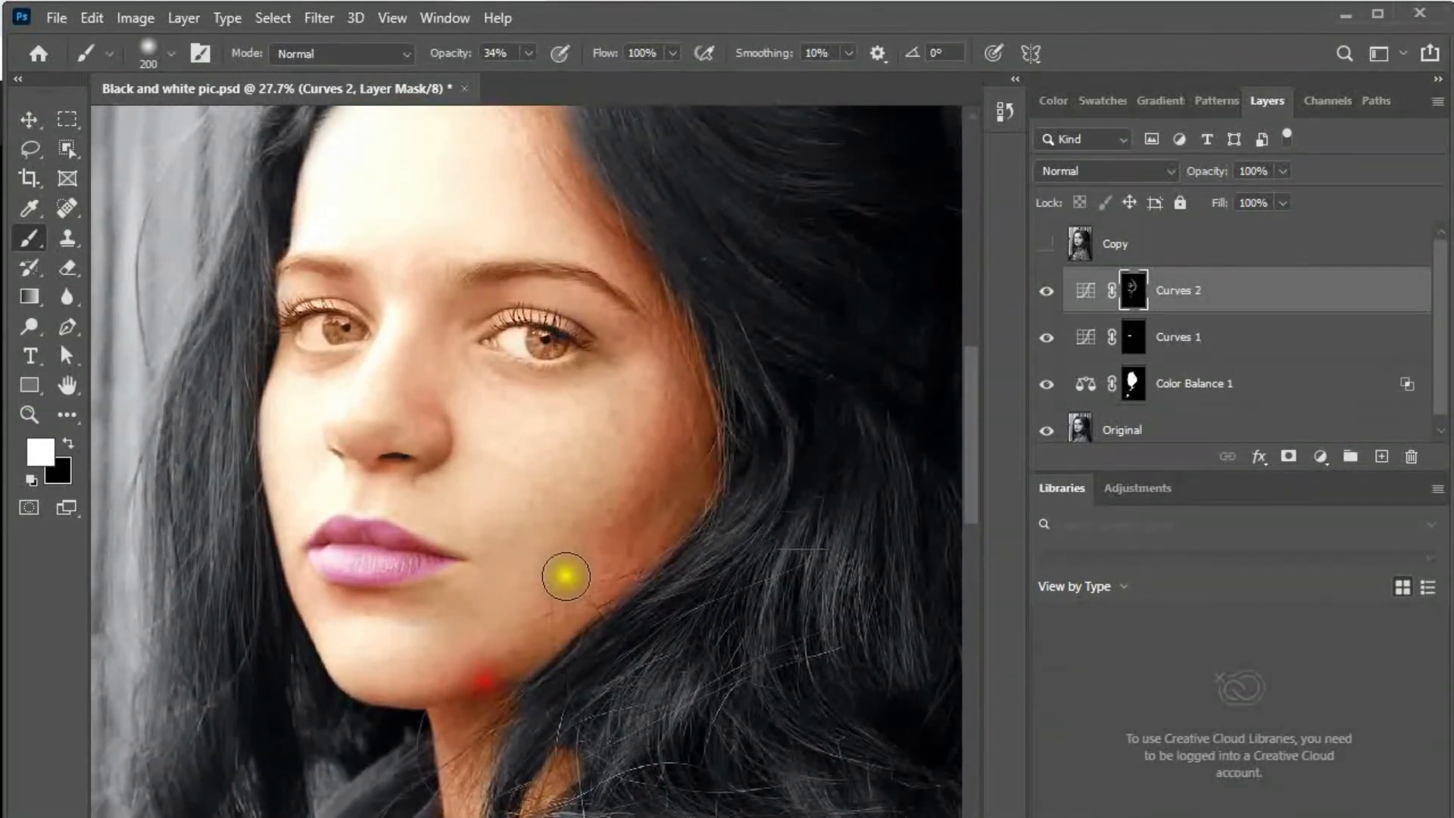
key("]")
mouse_move(649, 449)
left_mouse_down()
mouse_move(549, 598)
mouse_move(502, 630)
mouse_move(546, 516)
left_mouse_up()
left_click(538, 521)
Lower the Curves 2 layer's opacity to 88% and compare the face with the layer hidden and shown.
key("ctrl+minus")
key("ctrl+minus")
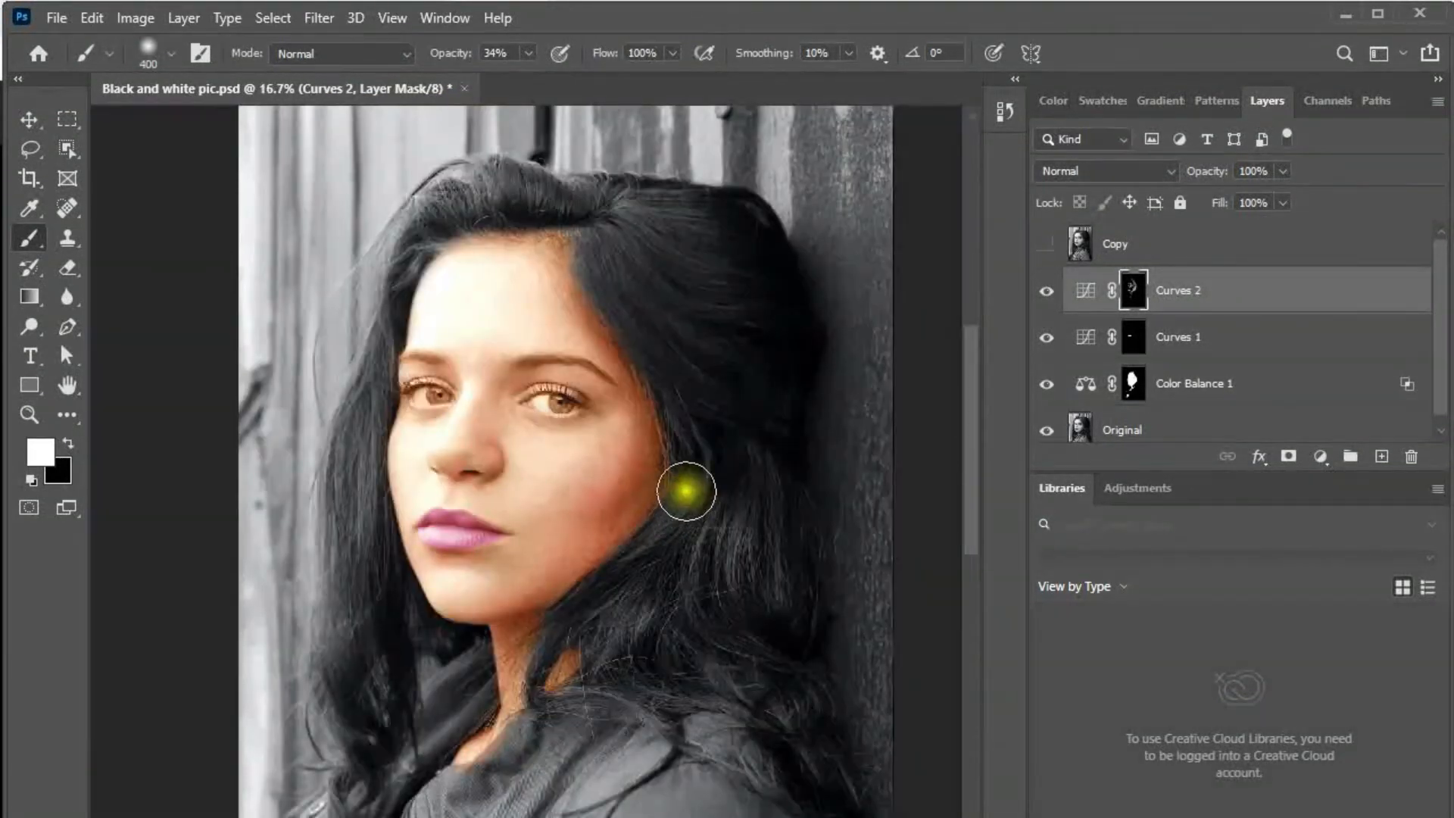
key("v")
left_click(1048, 293)
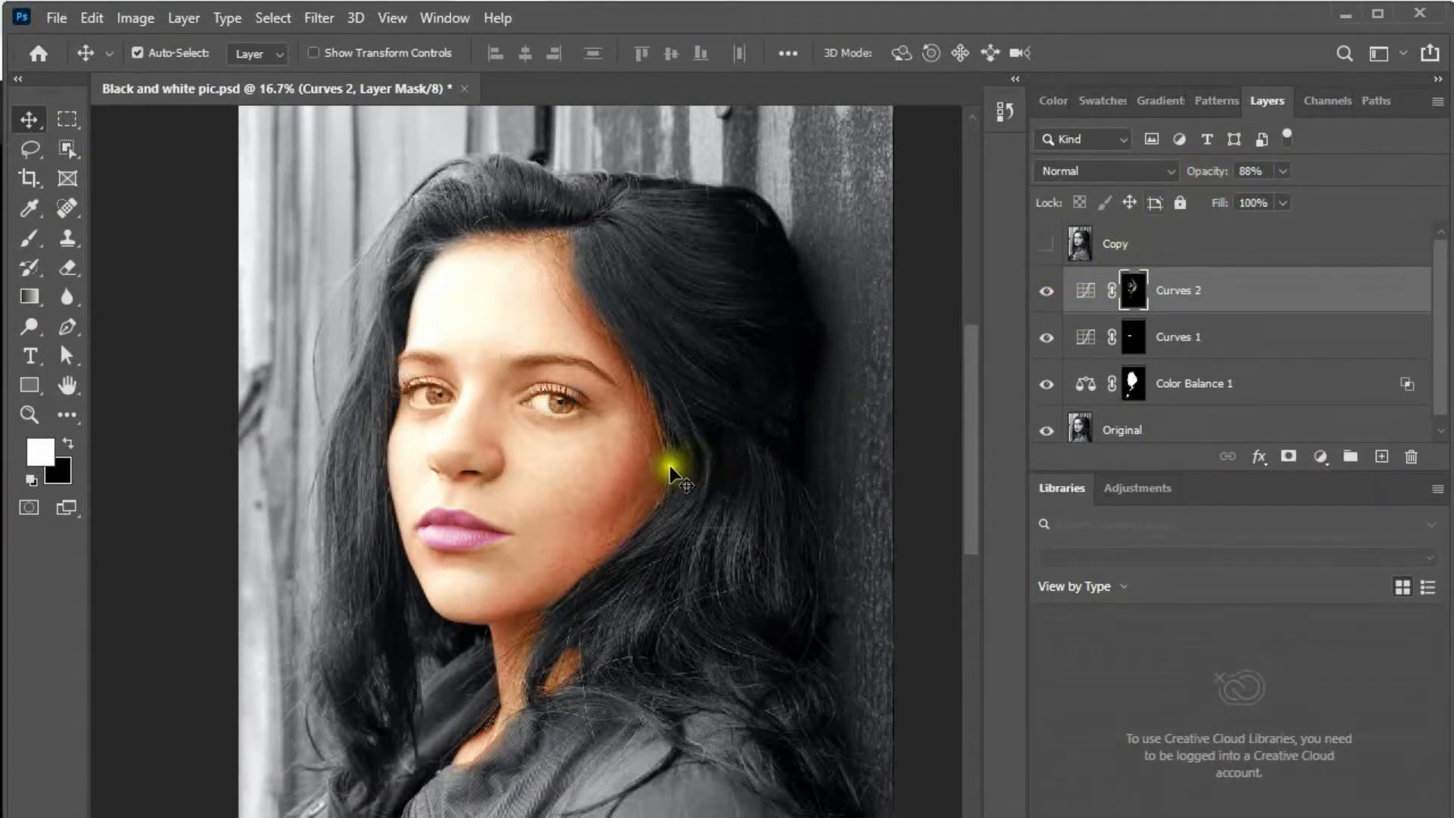
left_click(1048, 294)
left_click(1048, 295)
key("ctrl+plus")
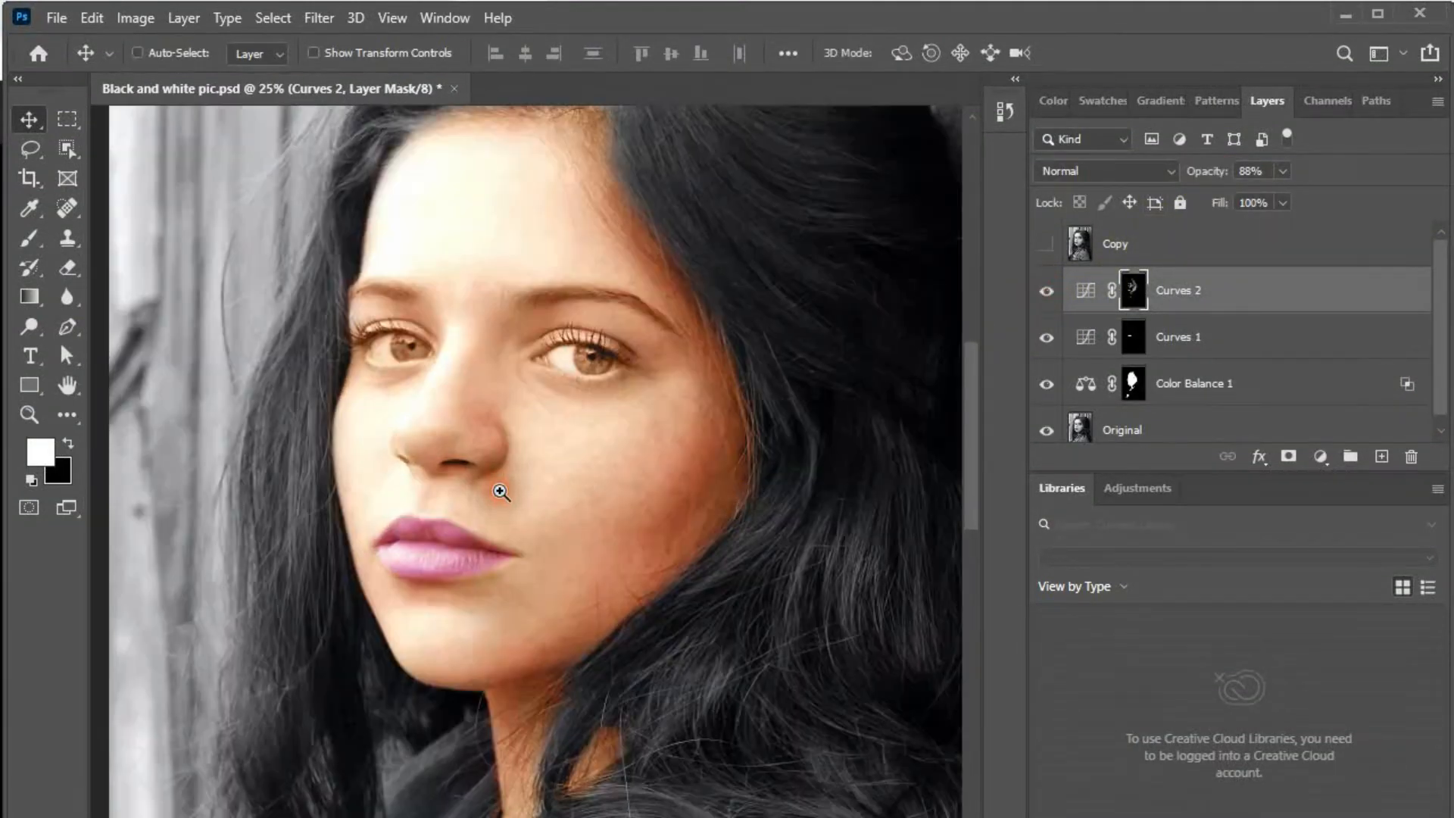
key("space")
left_click_drag(573, 468, 603, 530)
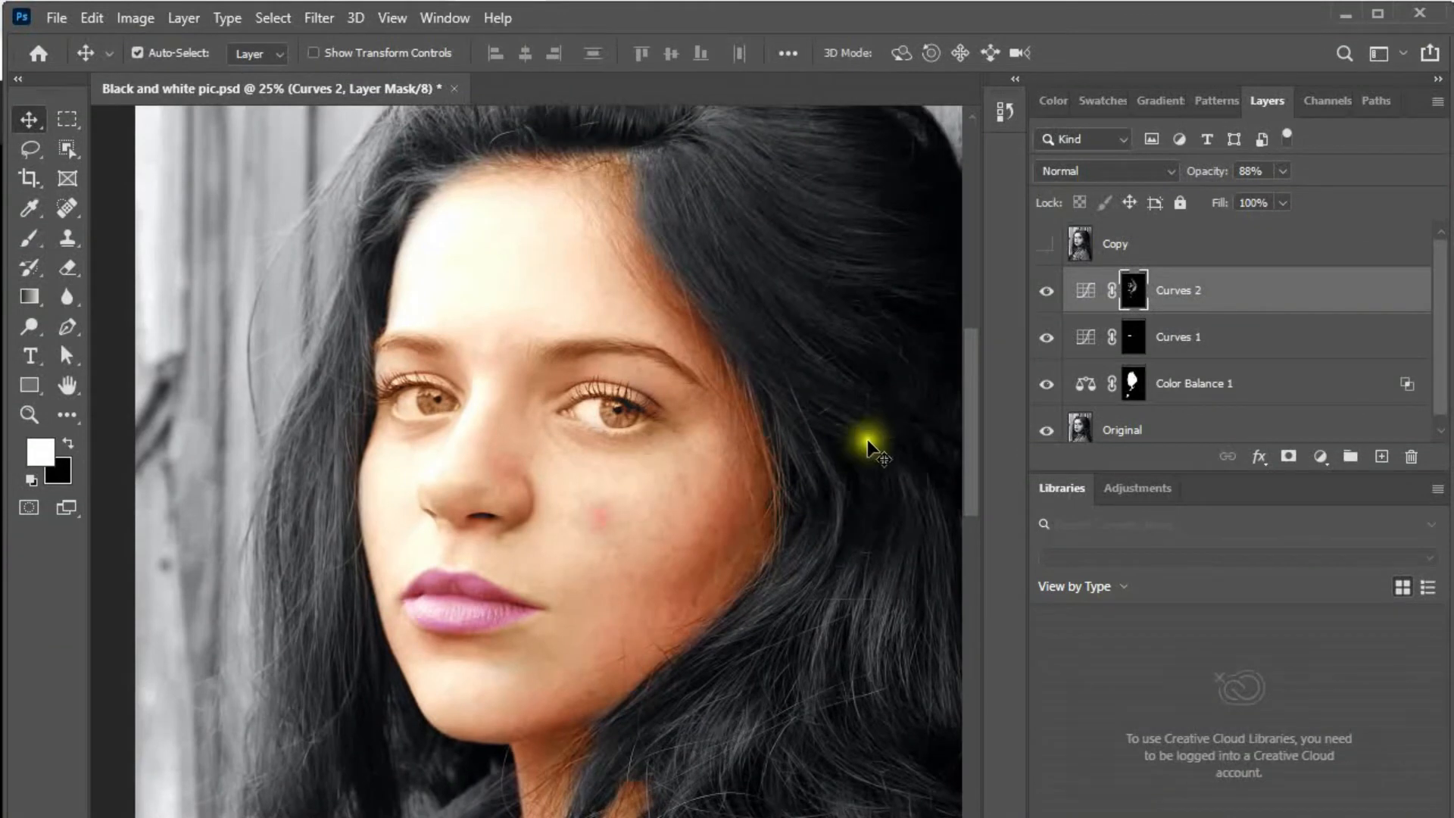
Add a Brightness/Contrast adjustment layer above Curves 2 and raise its brightness.
left_click(1321, 457)
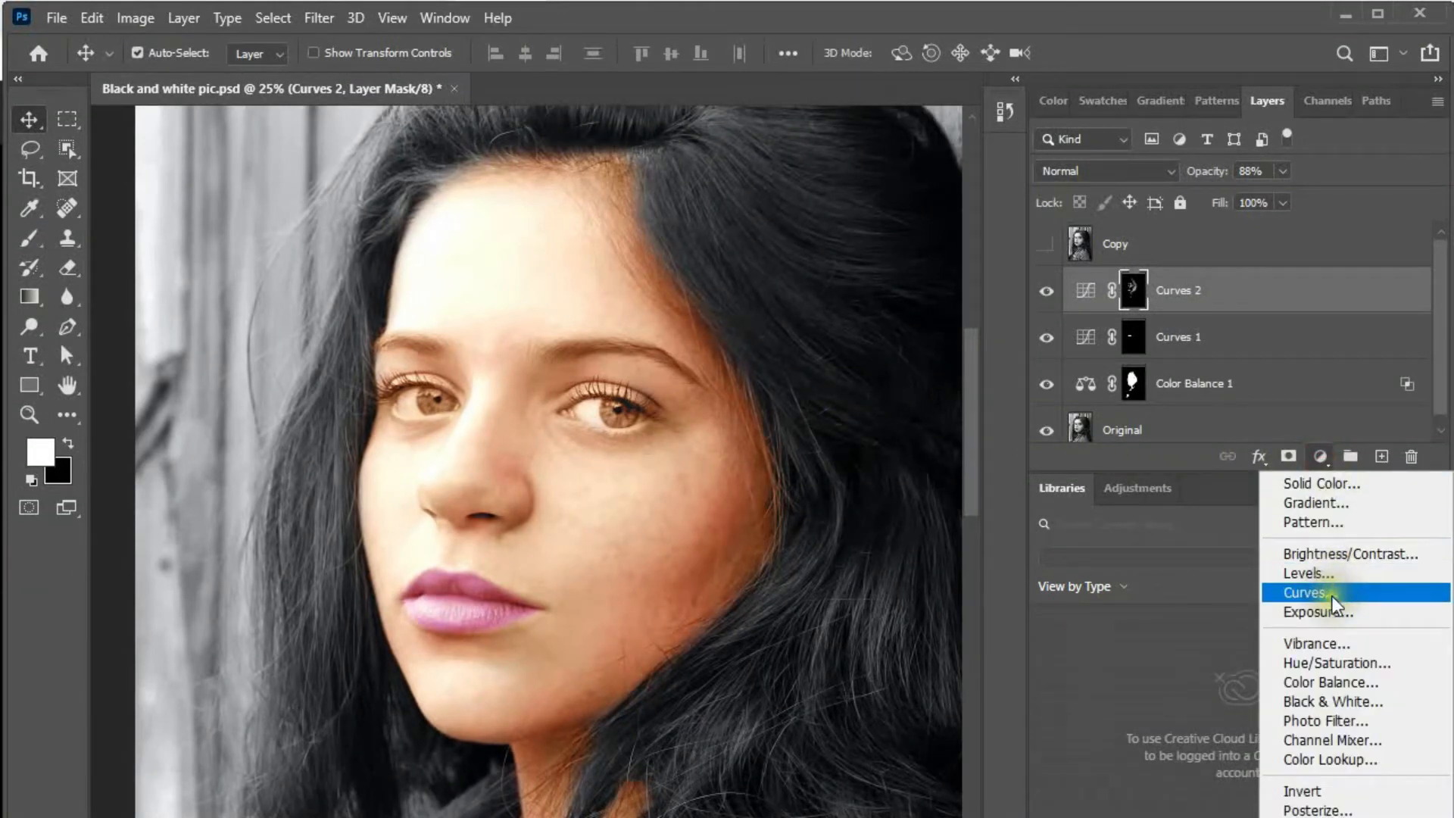
left_click(1338, 555)
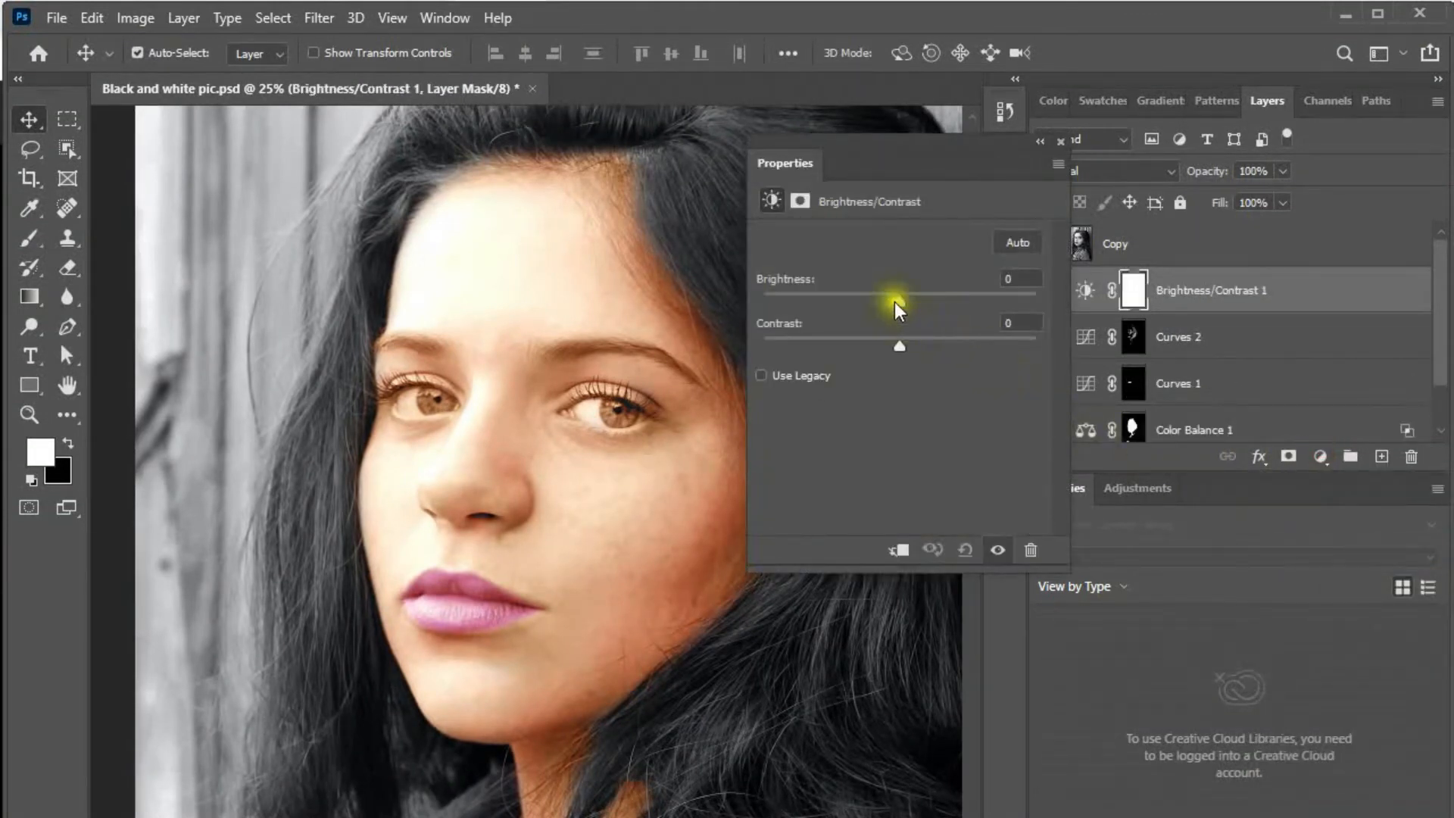
left_click_drag(896, 301, 946, 302)
left_click(1060, 142)
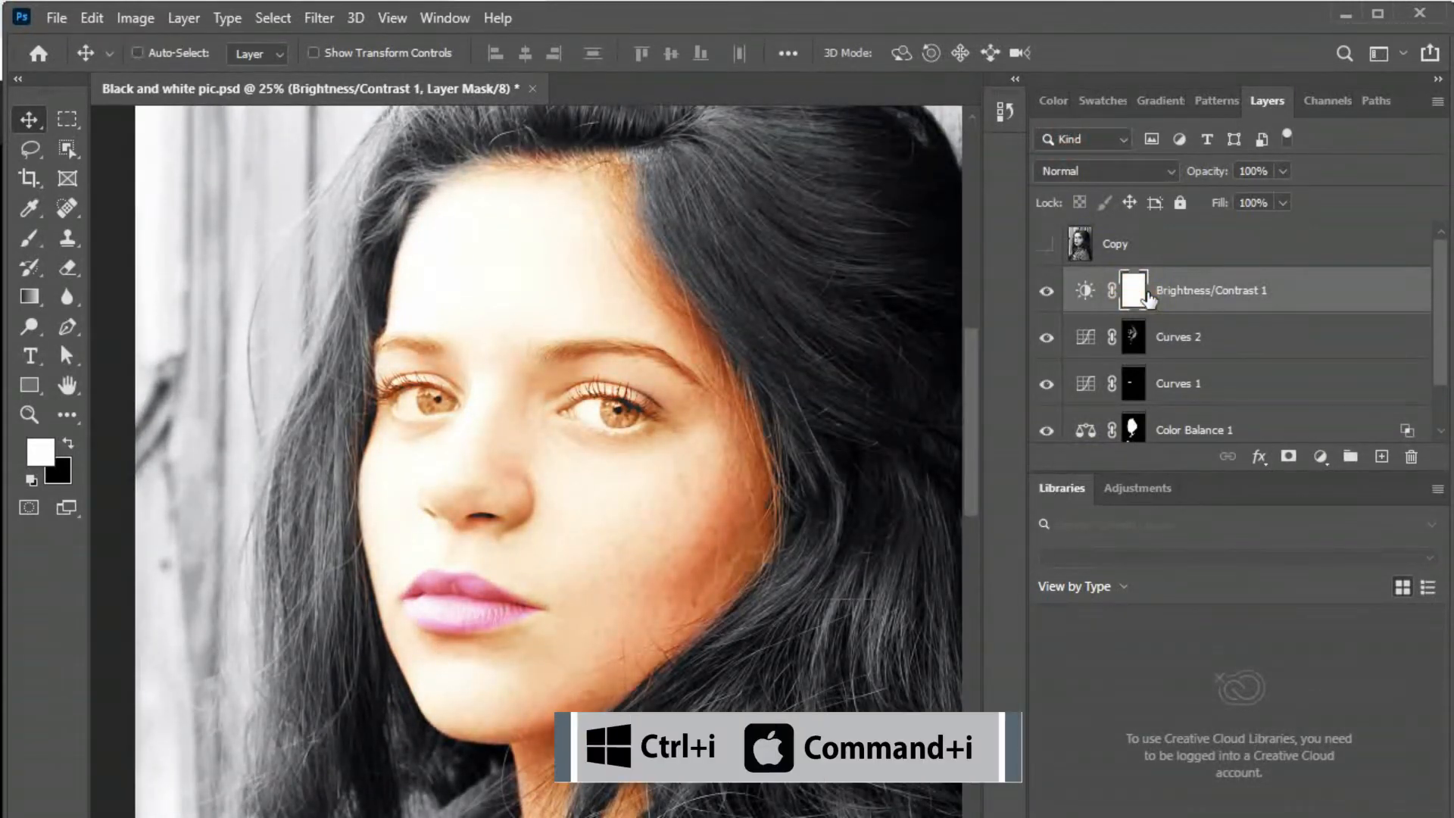
Invert the Brightness/Contrast 1 mask and paint the brightening over the white of the narrow-side eye, using brush size 25 and 60% opacity.
key("ctrl+i")
left_click_drag(306, 309, 685, 465)
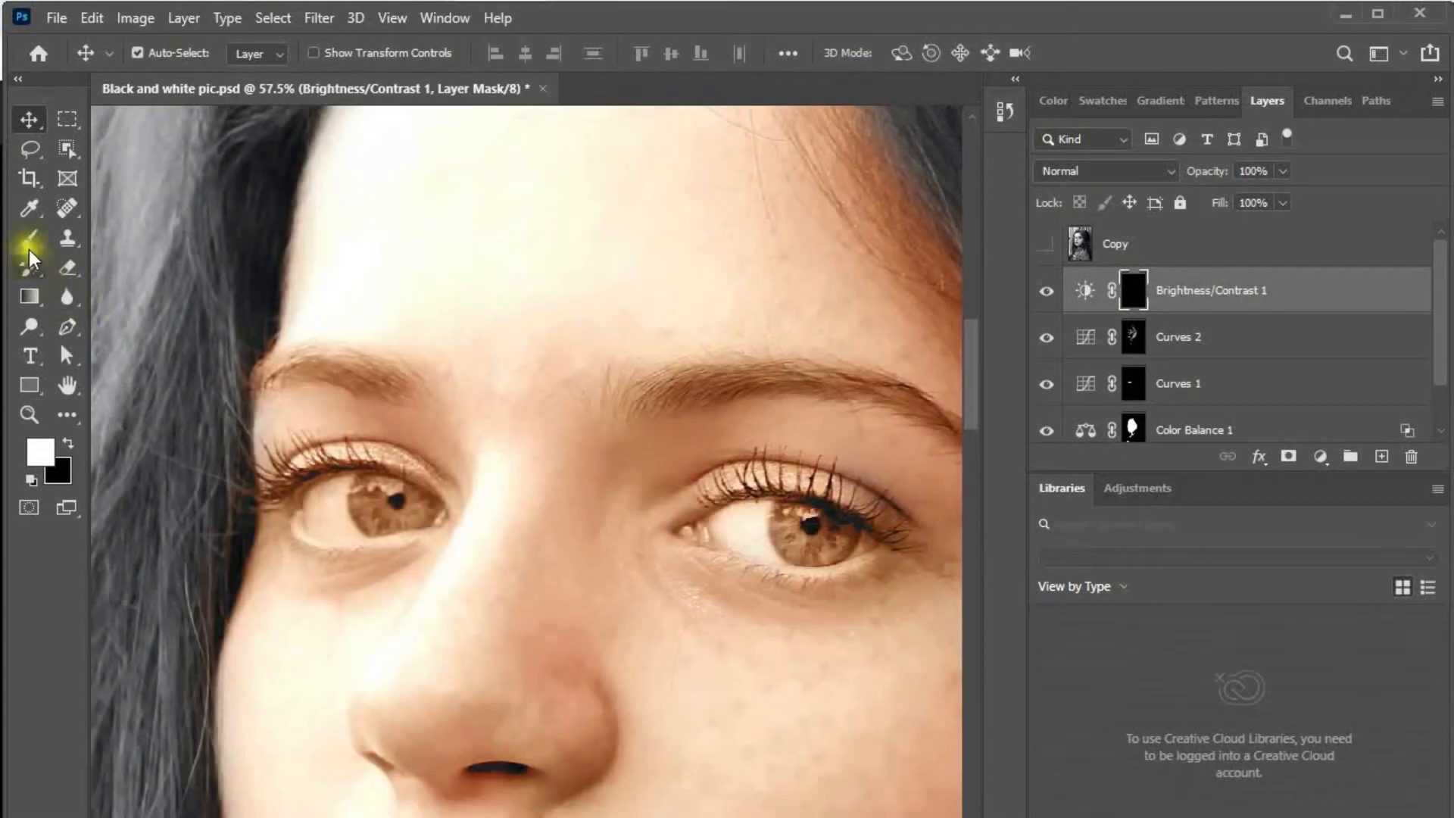
left_click(28, 241)
mouse_move(276, 480)
left_mouse_down()
mouse_move(325, 470)
mouse_move(341, 493)
mouse_move(356, 453)
left_mouse_up()
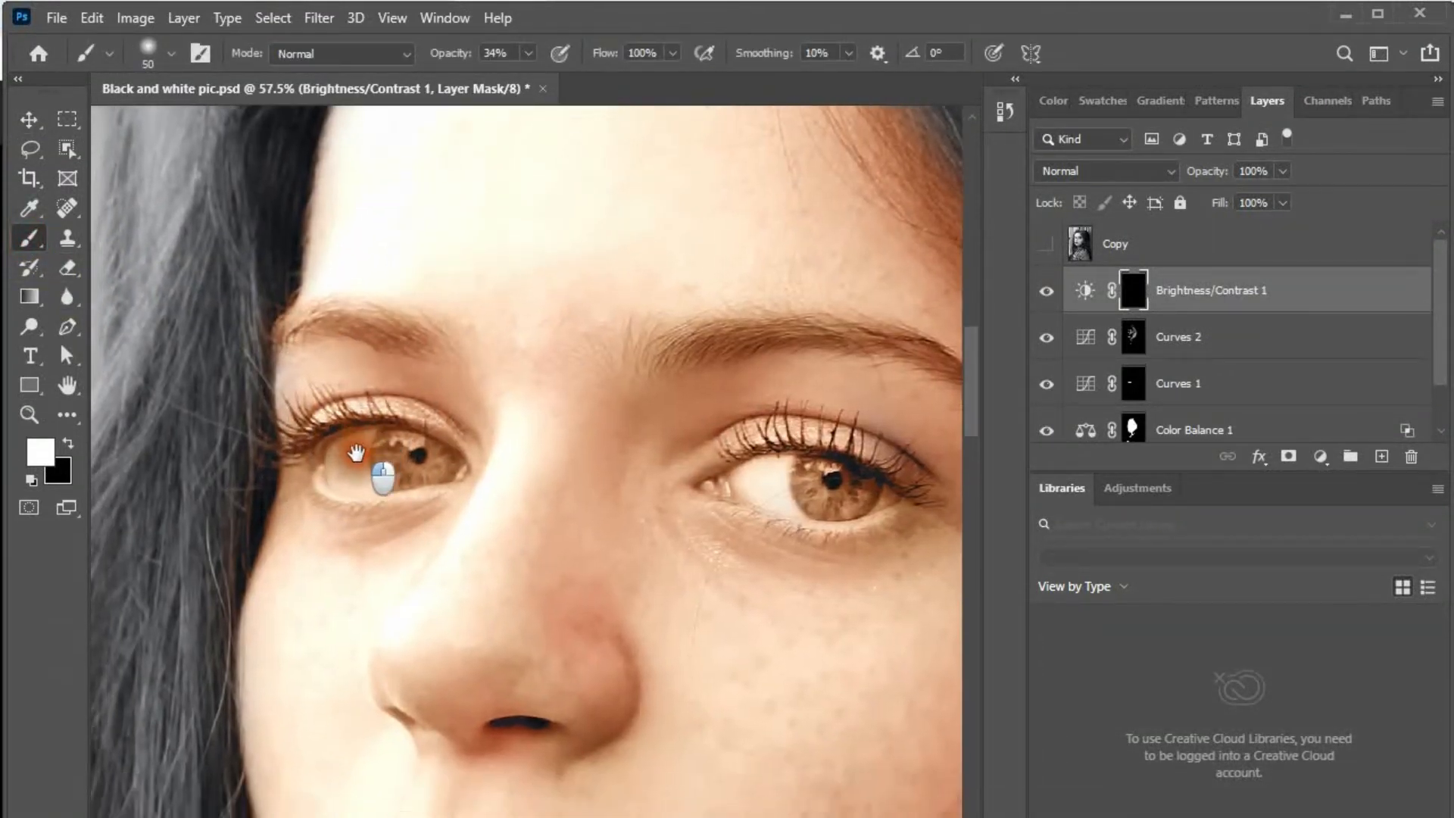
scroll(362, 452, "up", 2)
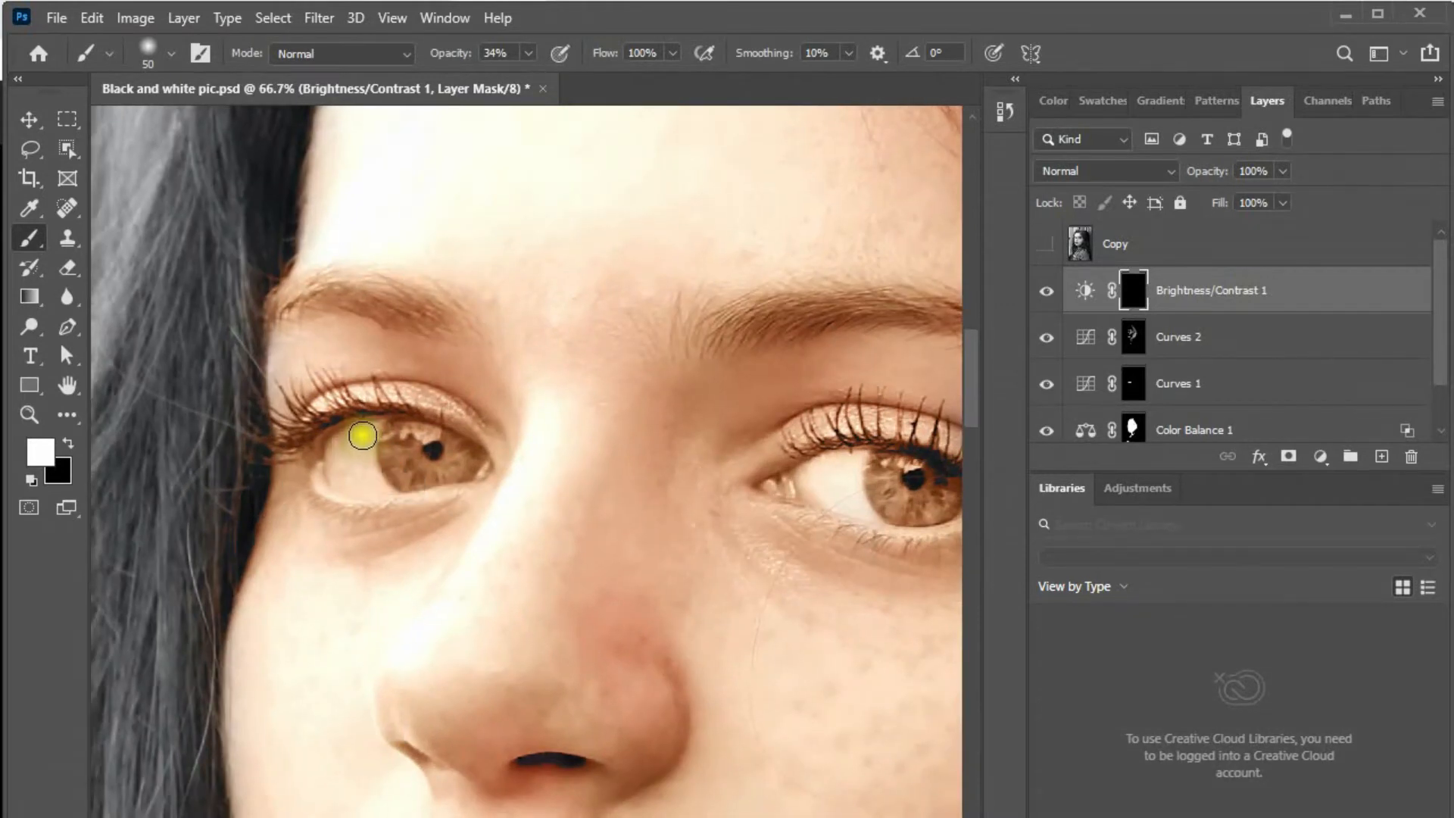
scroll(363, 435, "up", 3)
left_click_drag(373, 461, 454, 487)
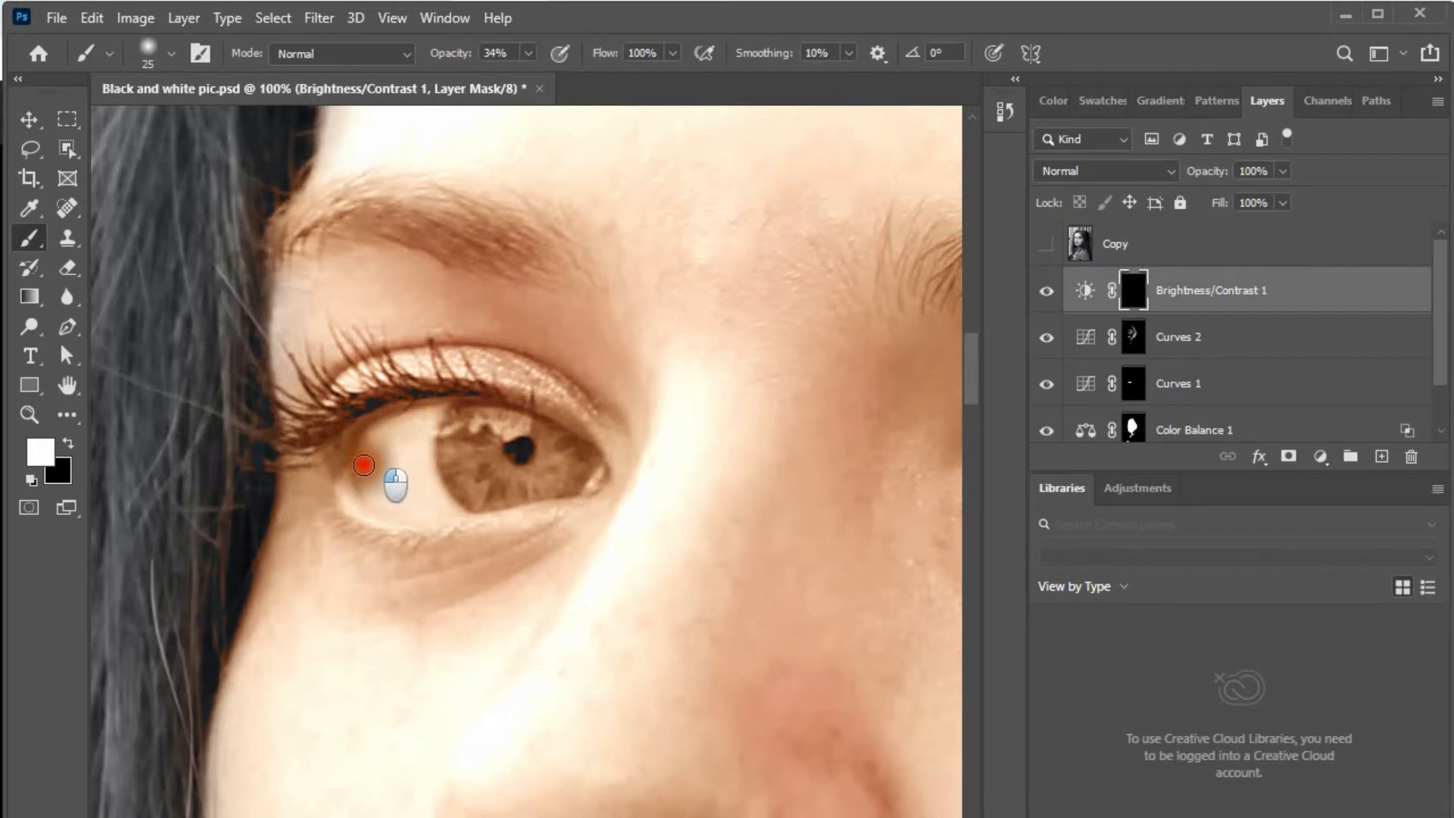
left_click_drag(406, 511, 429, 515)
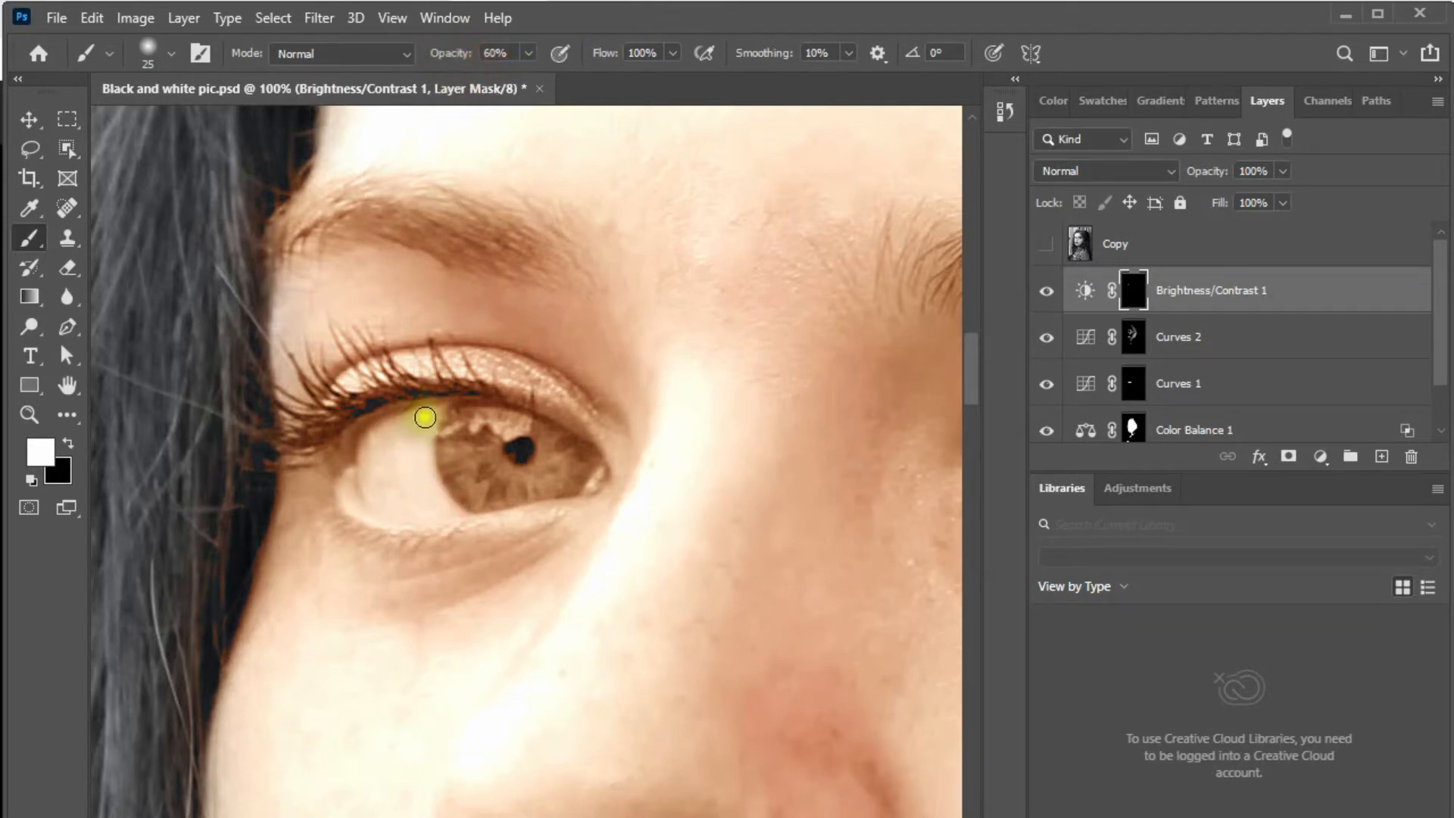
mouse_move(374, 449)
left_mouse_down()
mouse_move(373, 487)
mouse_move(422, 510)
mouse_move(384, 468)
mouse_move(399, 425)
mouse_move(432, 503)
mouse_move(452, 509)
mouse_move(422, 500)
left_mouse_up()
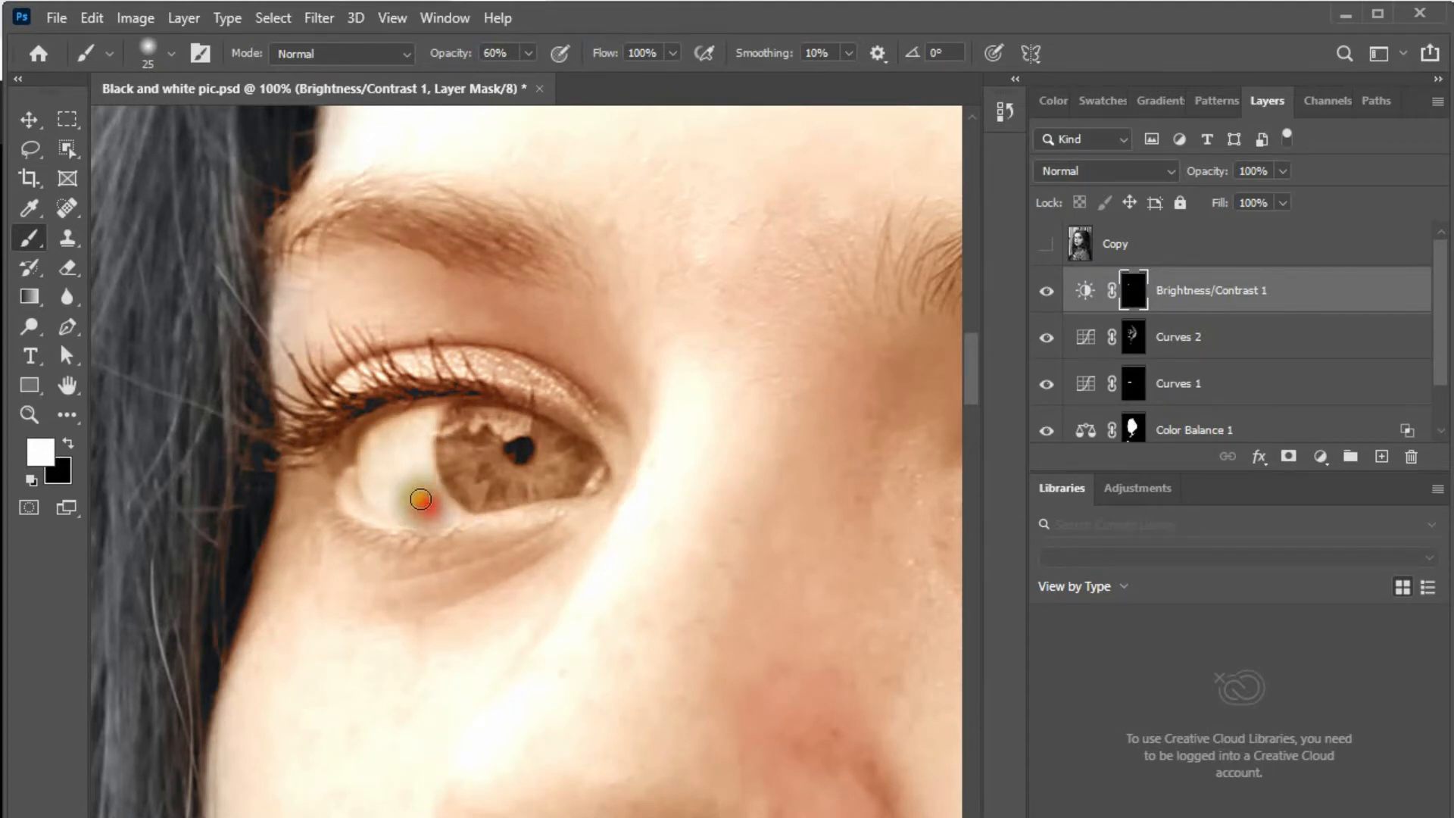
Paint the brightening over the white of the other eye, using size 15 at its outer corner, and touch up the first eye at size 20.
left_click_drag(585, 481, 440, 472)
left_click_drag(757, 465, 382, 450)
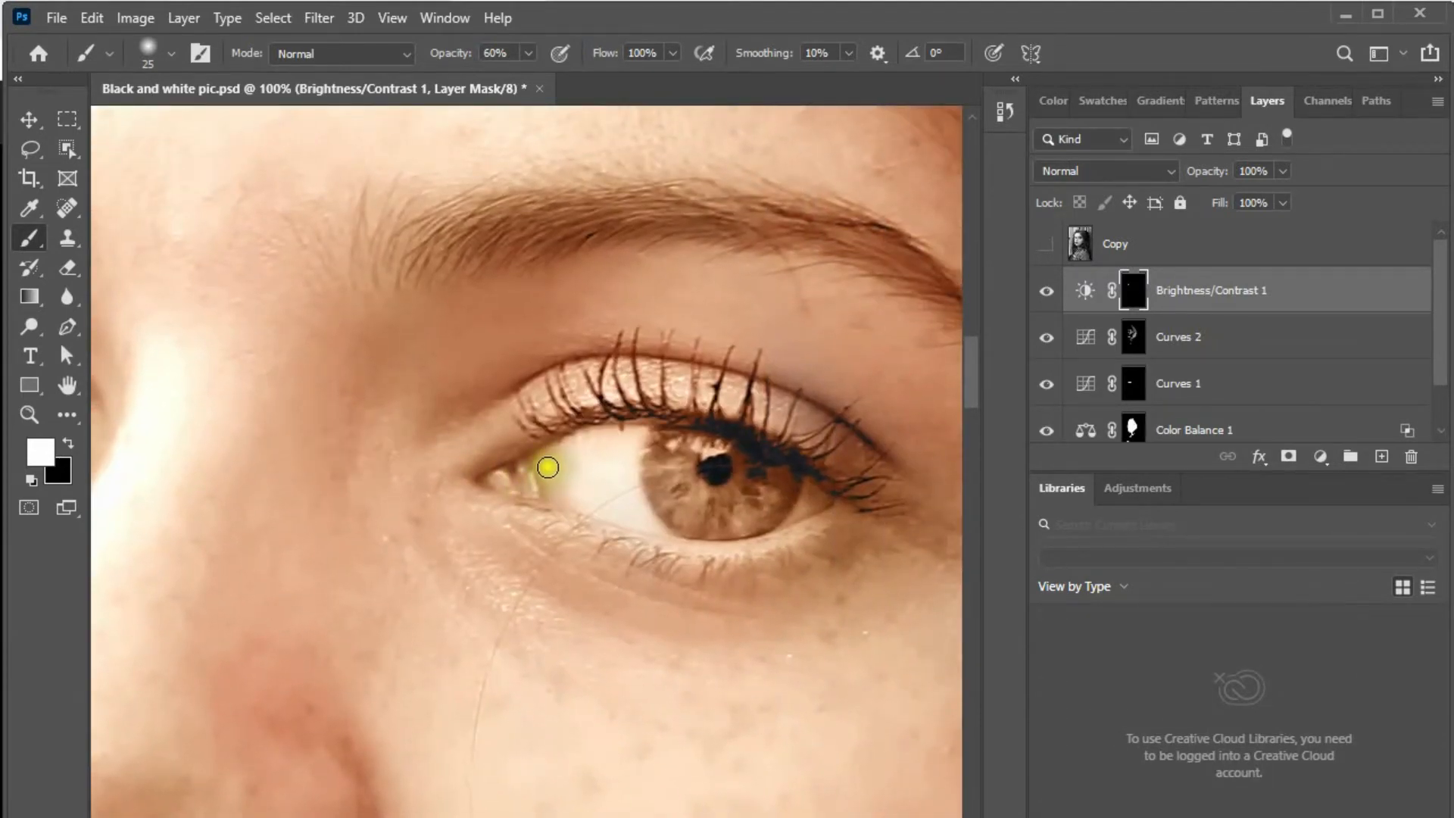
mouse_move(545, 468)
left_mouse_down()
mouse_move(642, 522)
mouse_move(623, 495)
mouse_move(638, 439)
mouse_move(563, 451)
mouse_move(552, 466)
mouse_move(583, 465)
mouse_move(579, 478)
mouse_move(546, 459)
mouse_move(589, 506)
mouse_move(668, 531)
left_mouse_up()
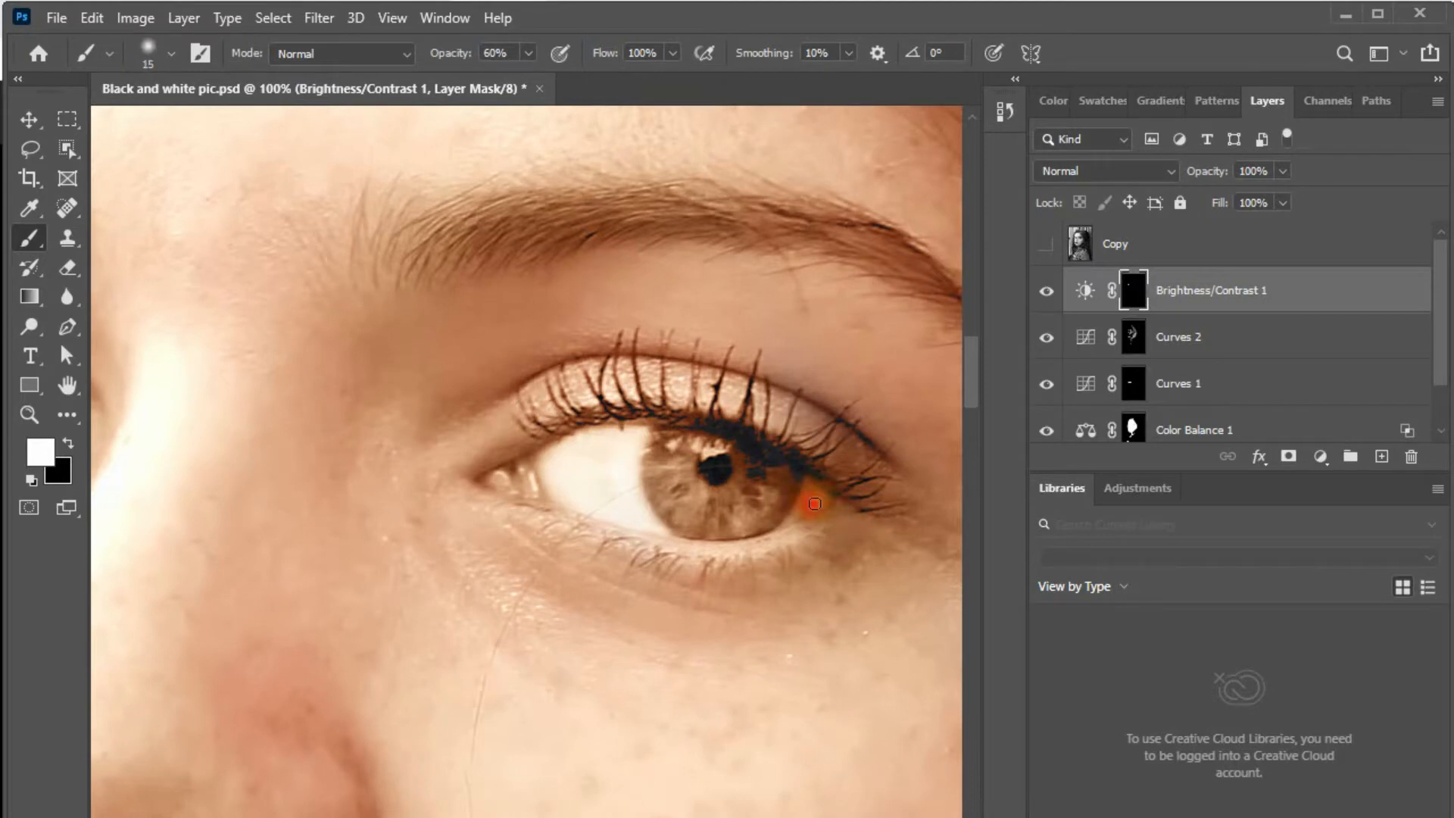
left_click_drag(821, 504, 803, 515)
left_click_drag(373, 475, 795, 489)
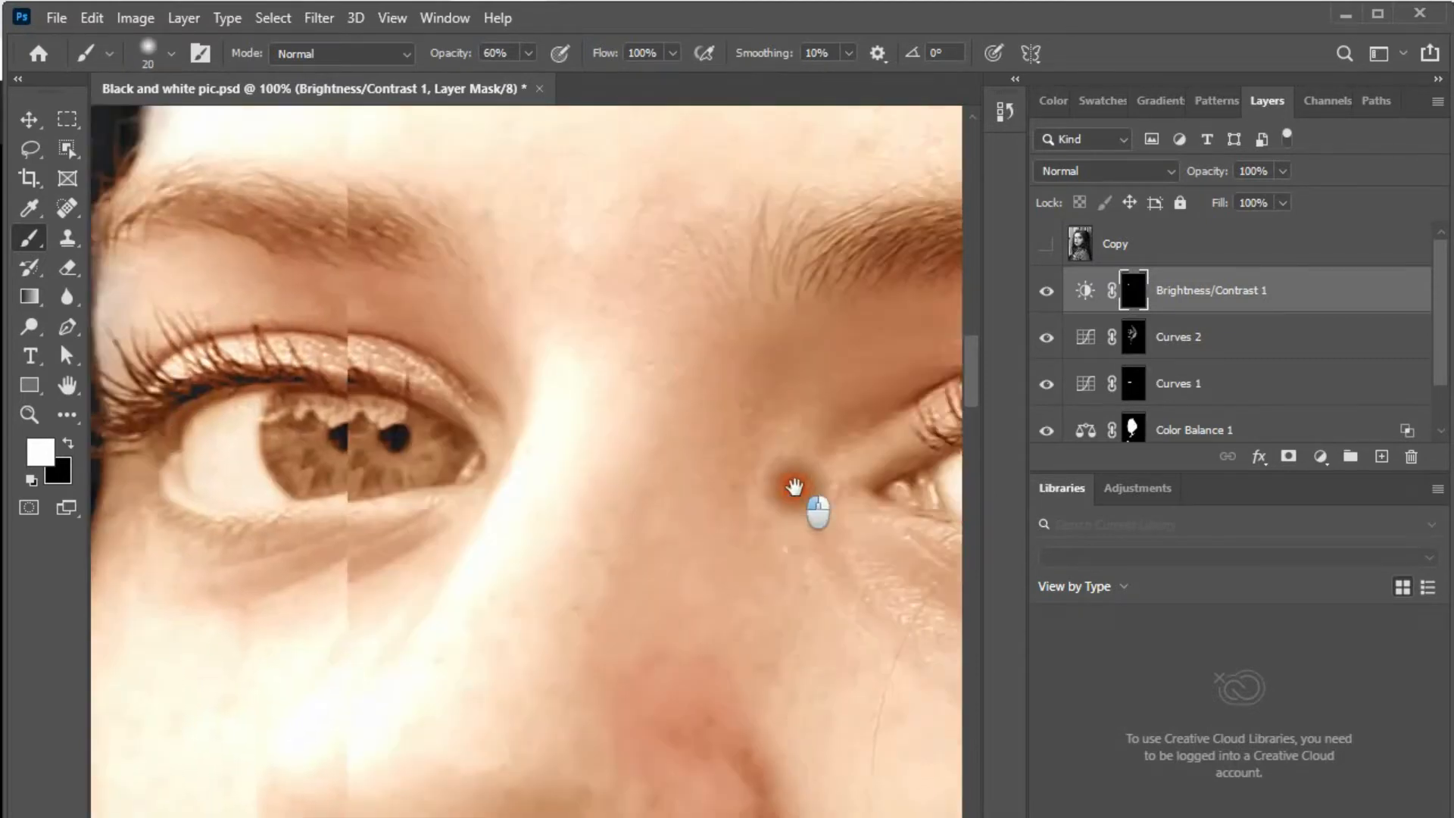
left_click_drag(490, 465, 494, 468)
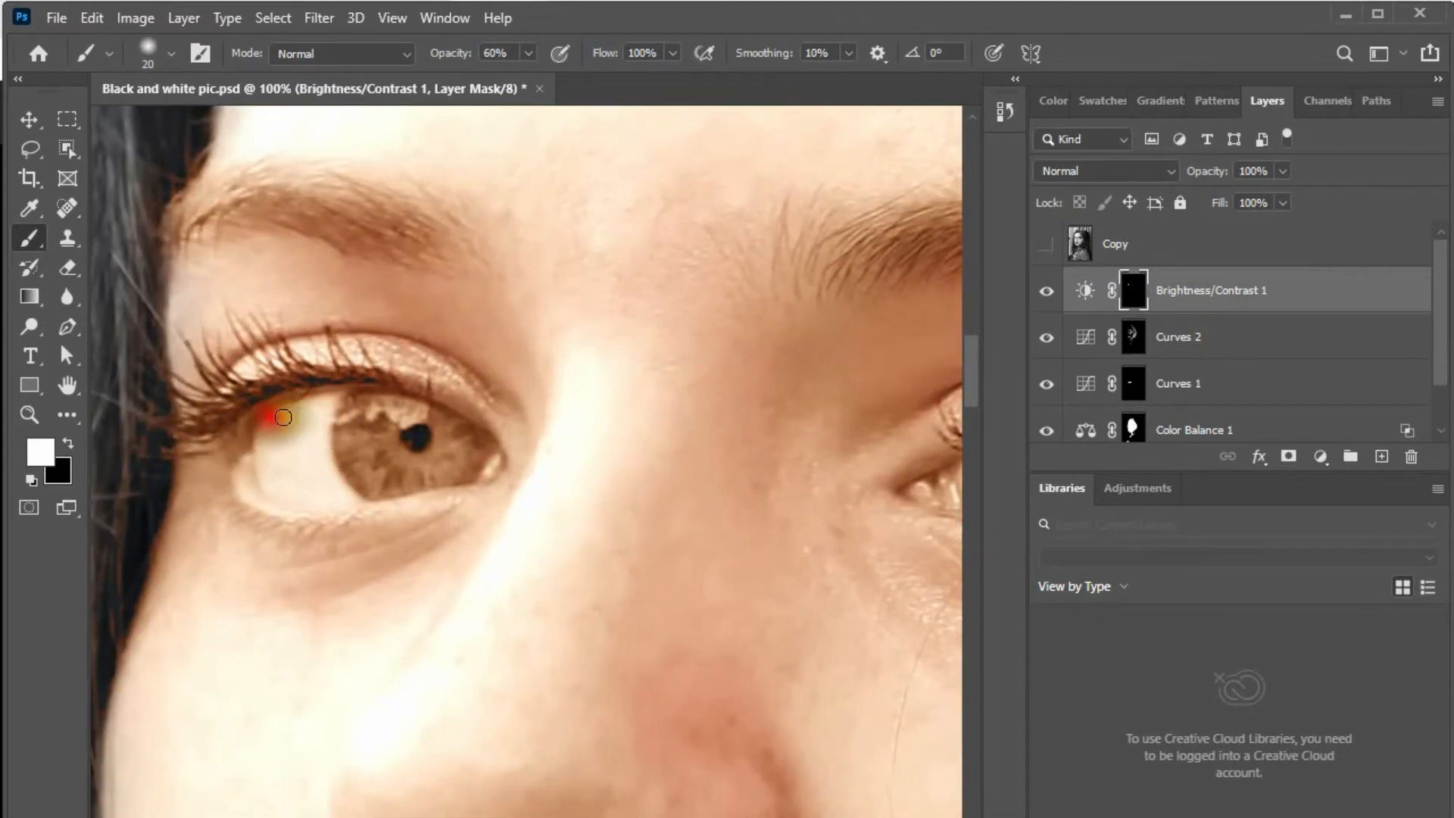
Lower the Brightness/Contrast 1 layer's opacity to 59%, checking the eyes against the layer's hidden state.
scroll(383, 471, "down", 5)
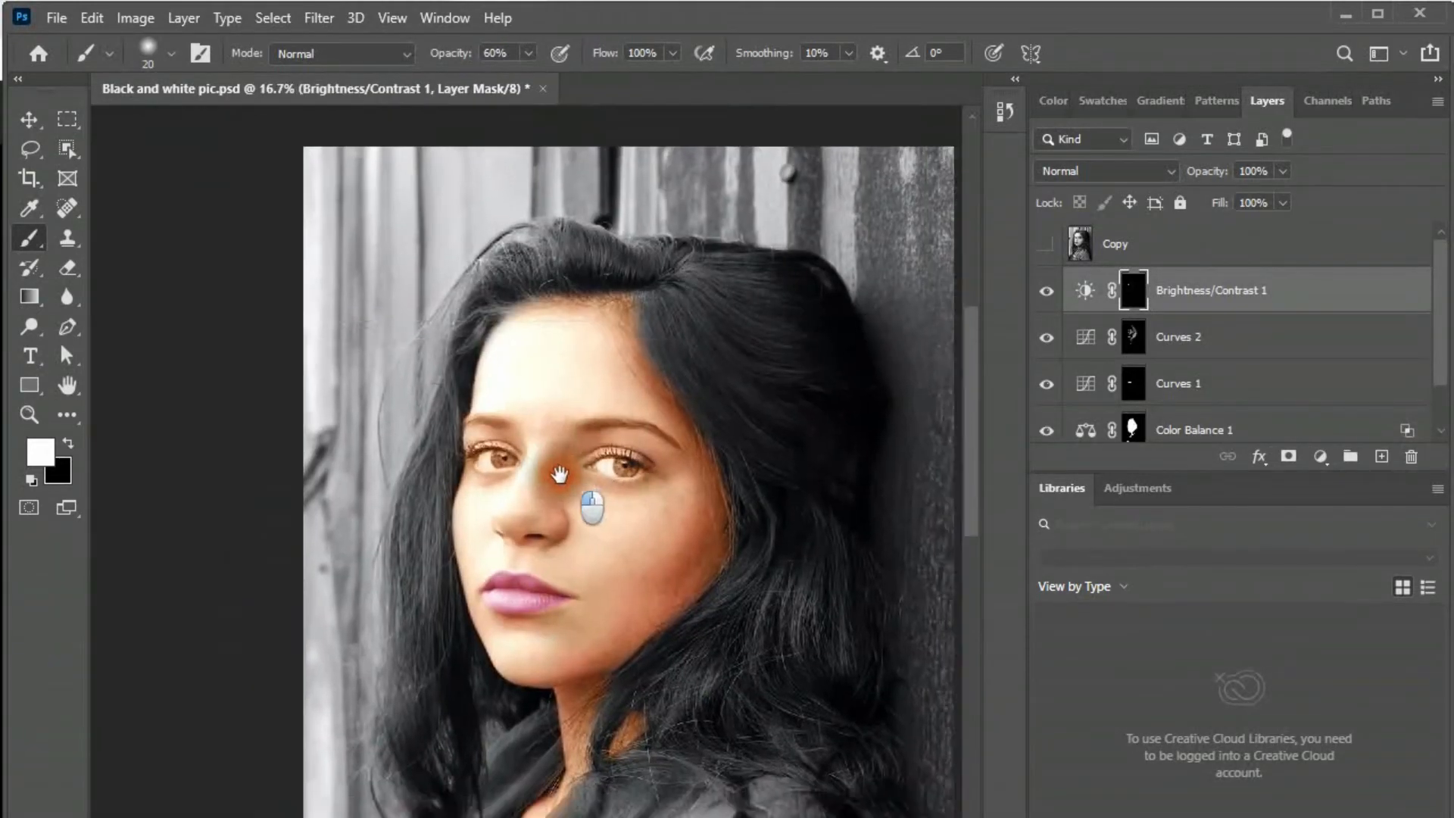
left_click_drag(559, 475, 553, 468)
key("v")
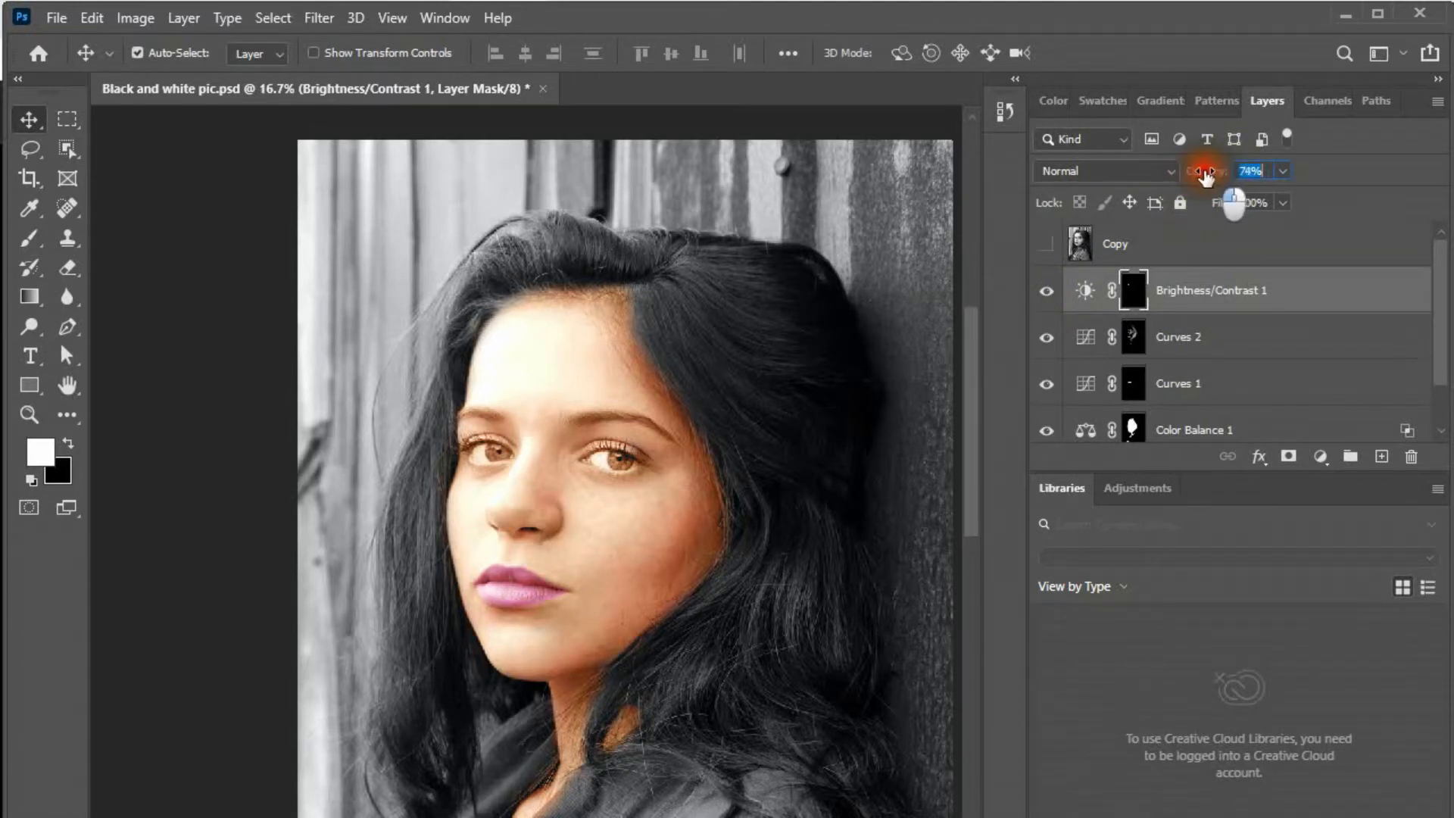
left_click(1047, 292)
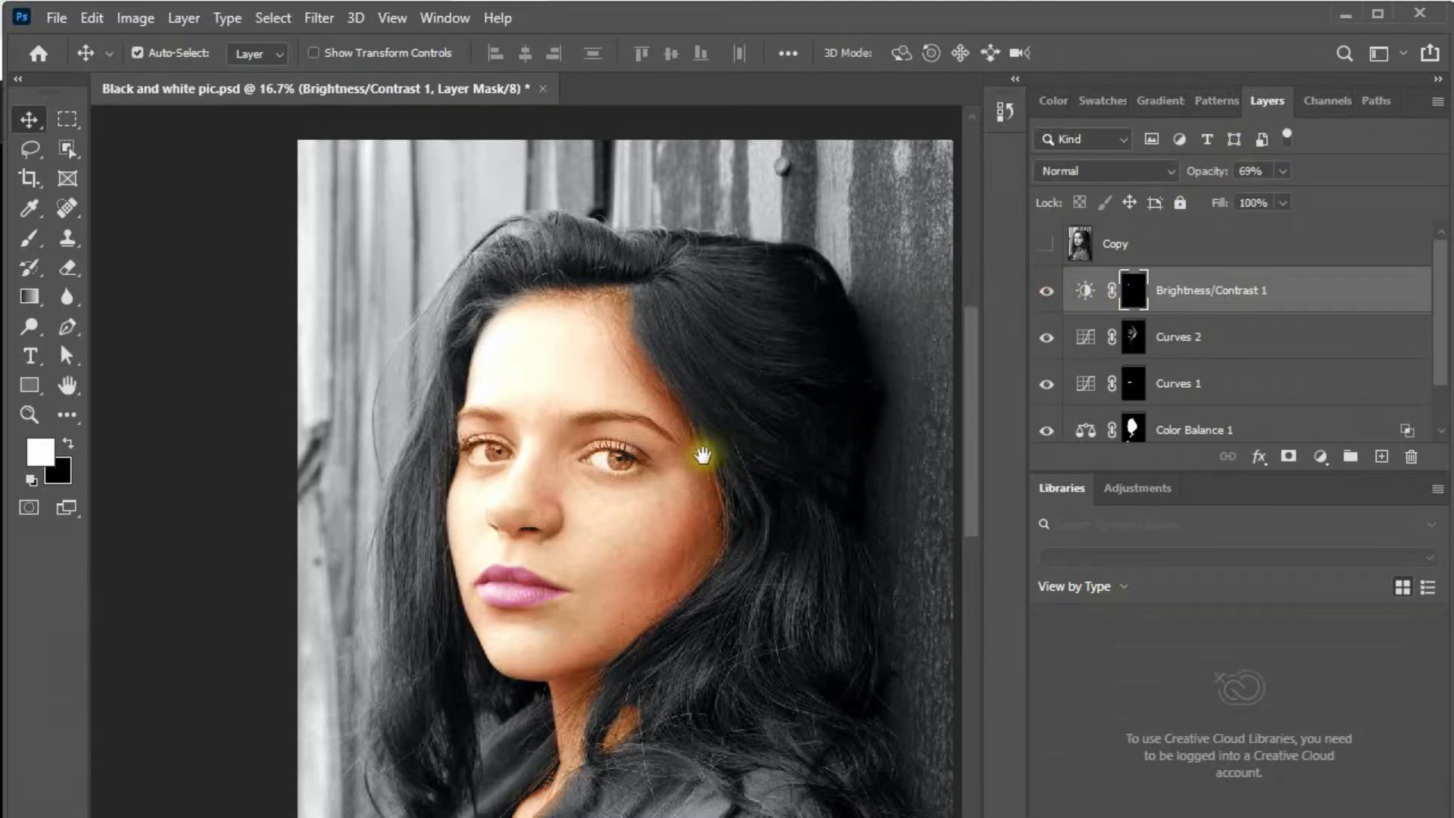
left_click_drag(1206, 176, 1197, 176)
scroll(637, 505, "down", 1)
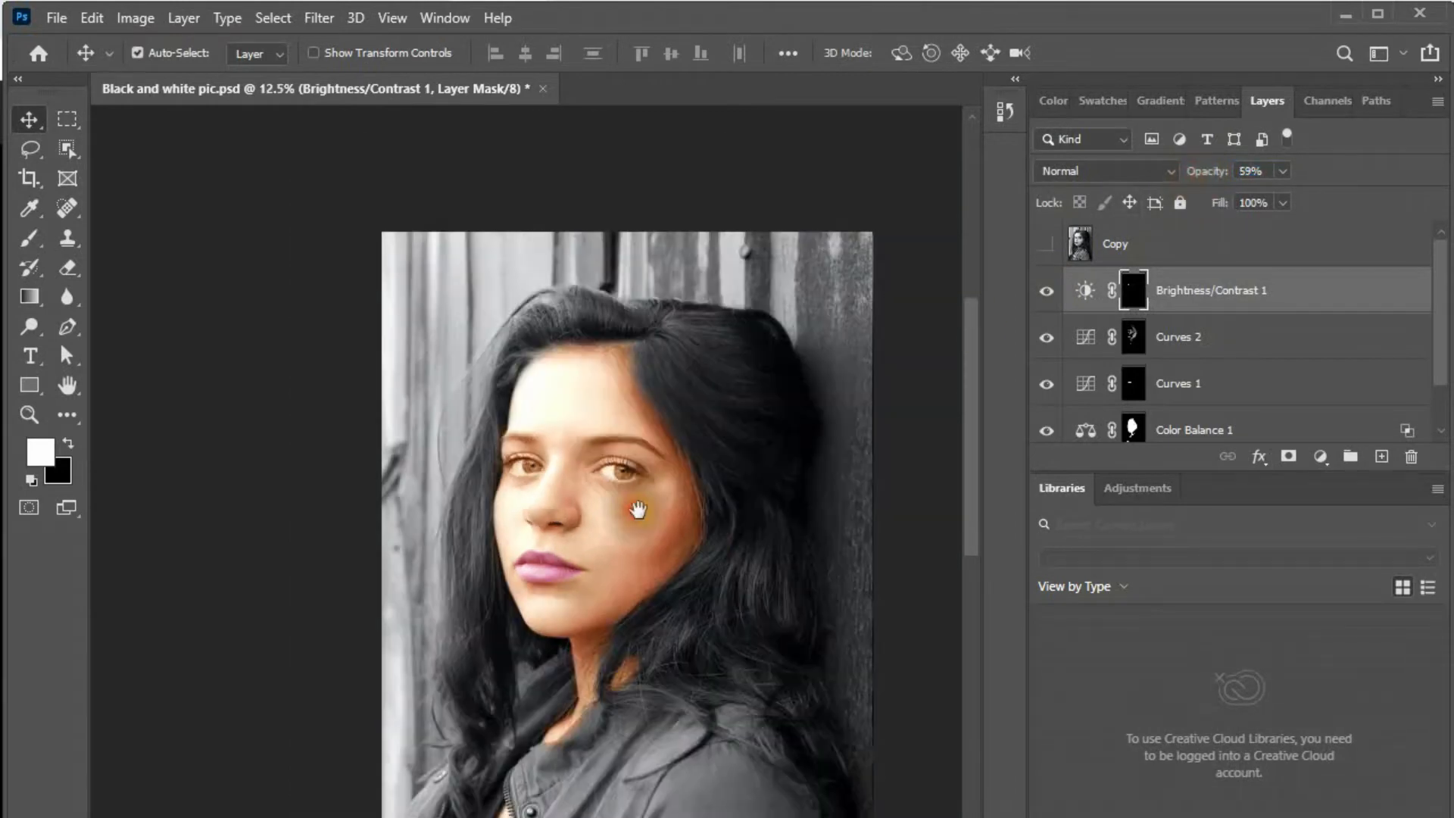
left_click_drag(643, 515, 594, 394)
Add a Curves adjustment layer above Brightness/Contrast 1 and pull the middle of its RGB curve down to darken the image.
key("ctrl")
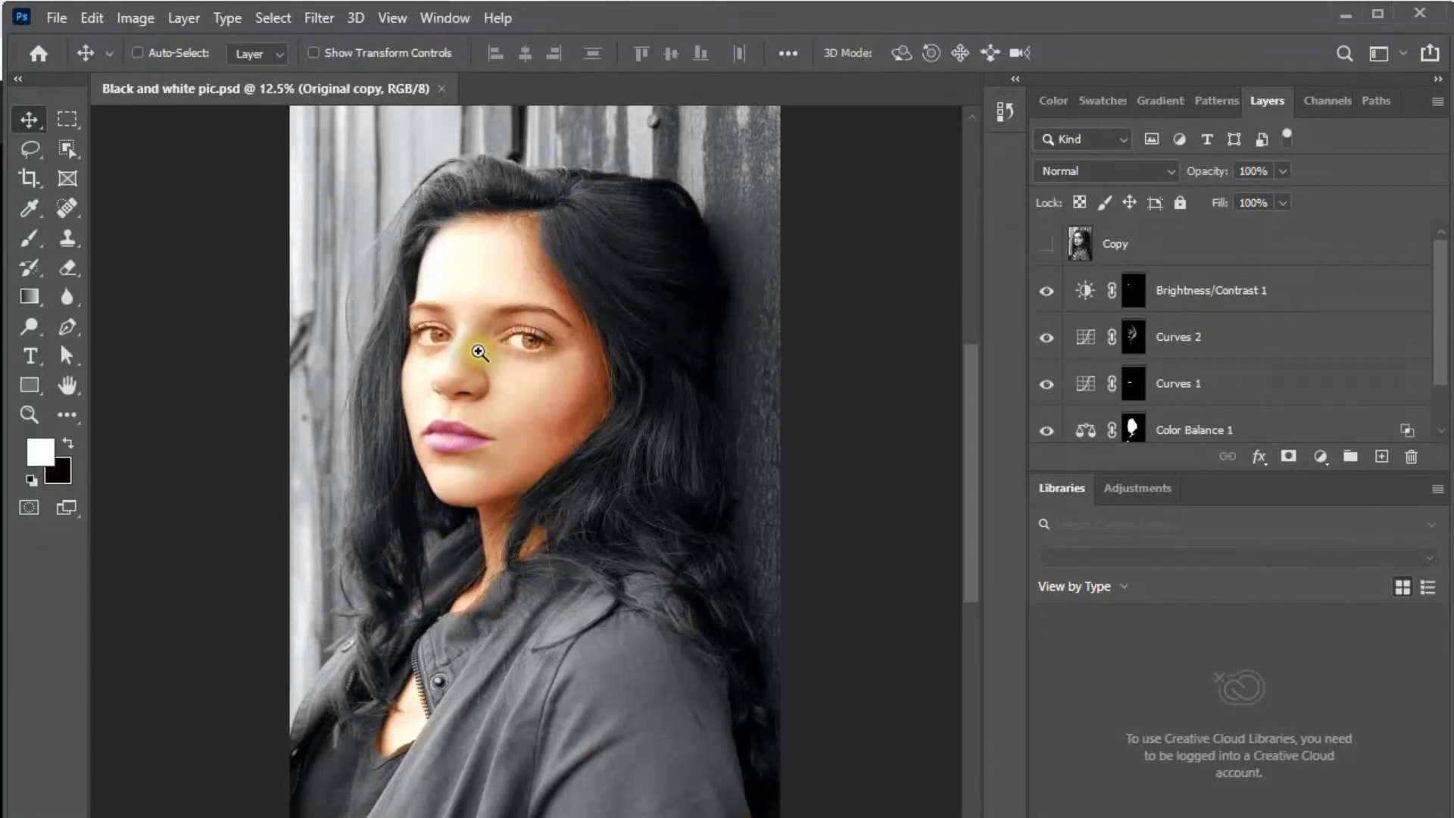
scroll(480, 351, "up", 2)
left_click_drag(537, 411, 545, 488)
scroll(515, 419, "up", 1)
left_click(1195, 295)
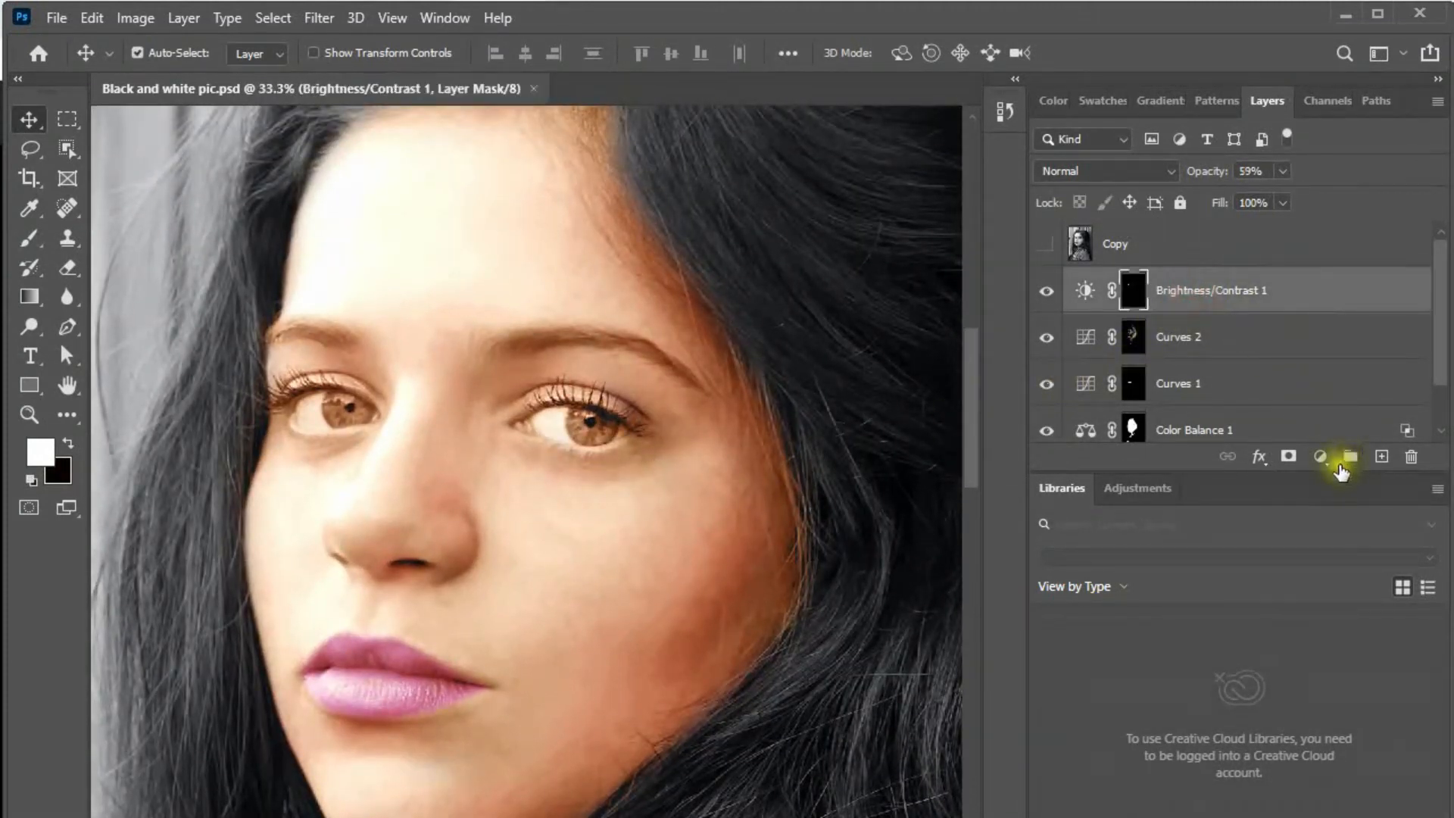
left_click(1320, 456)
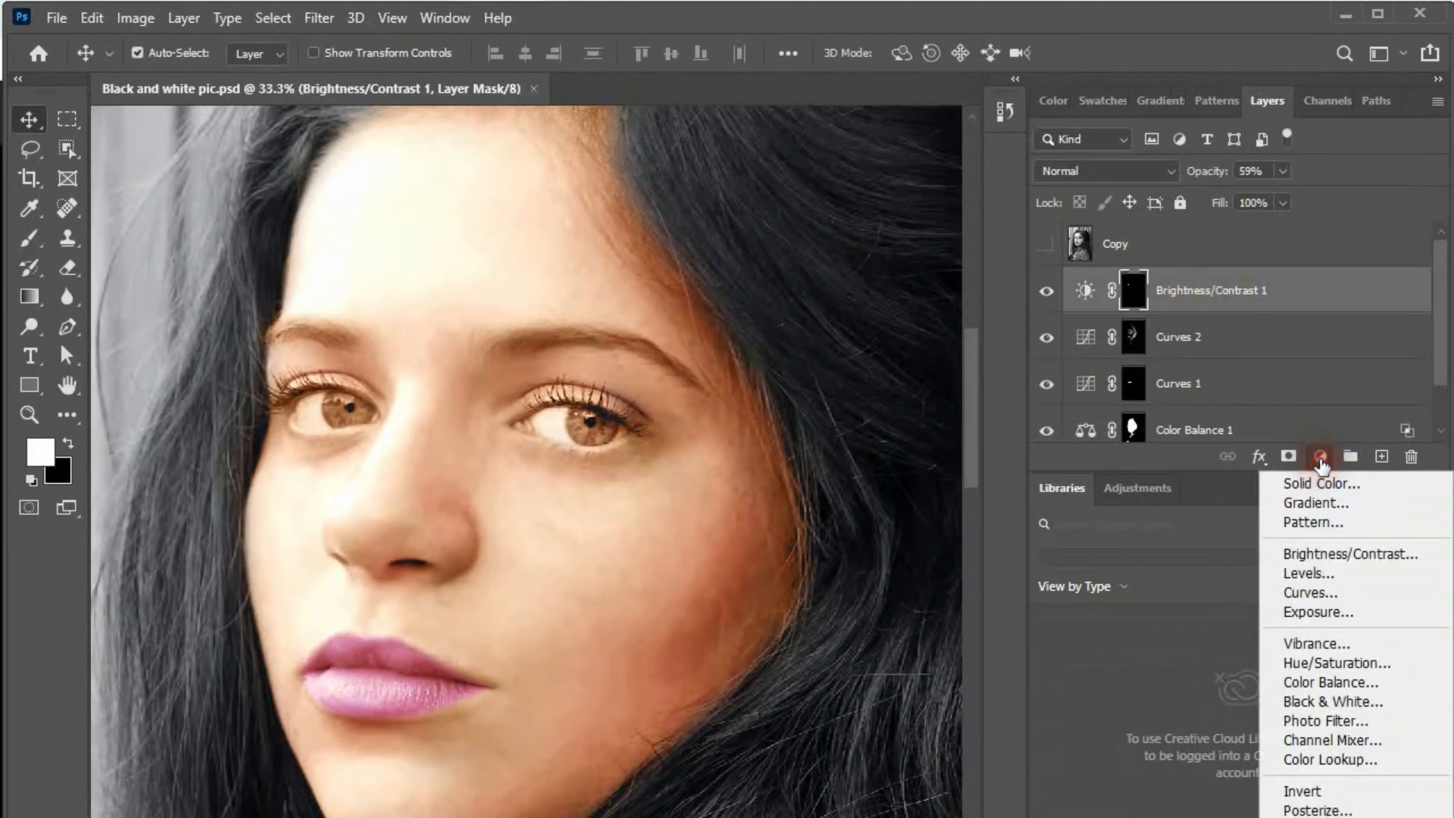
left_click(1315, 592)
left_click(910, 405)
left_click_drag(909, 405, 933, 418)
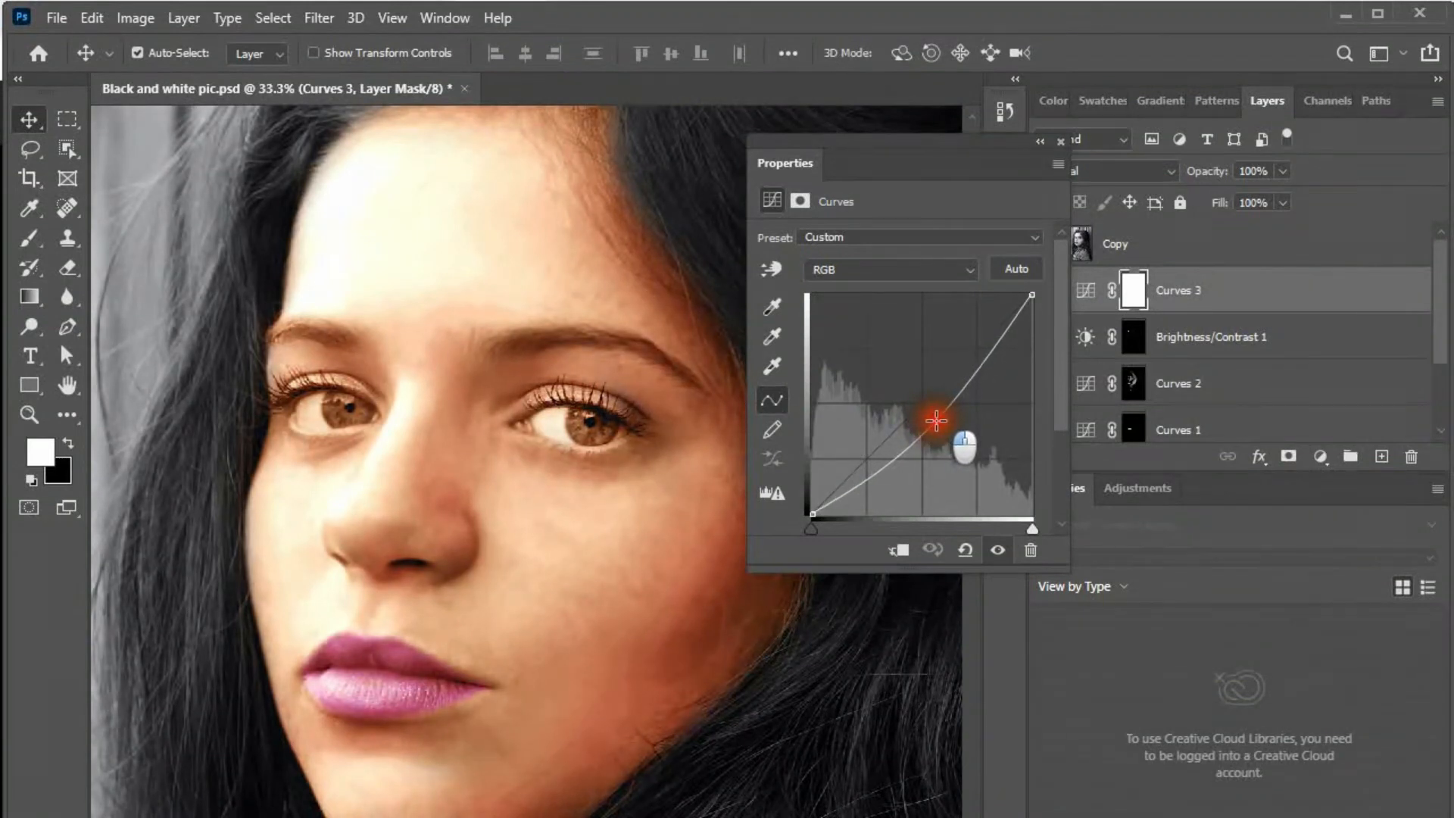
left_click(1059, 149)
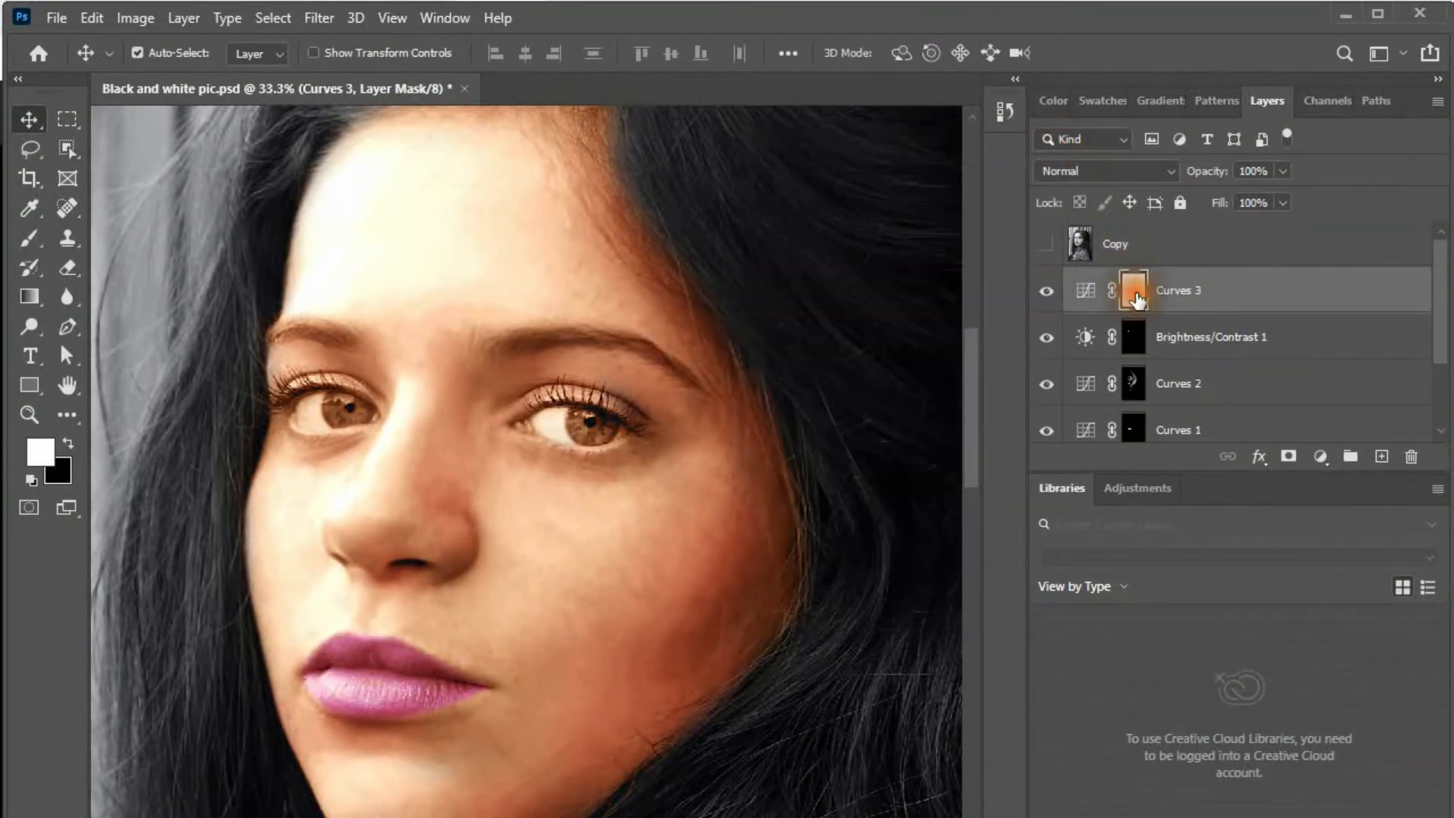
Invert the Curves 3 mask and paint the darkening over both eyebrows with a size 100 brush at 67% opacity.
key("ctrl+i")
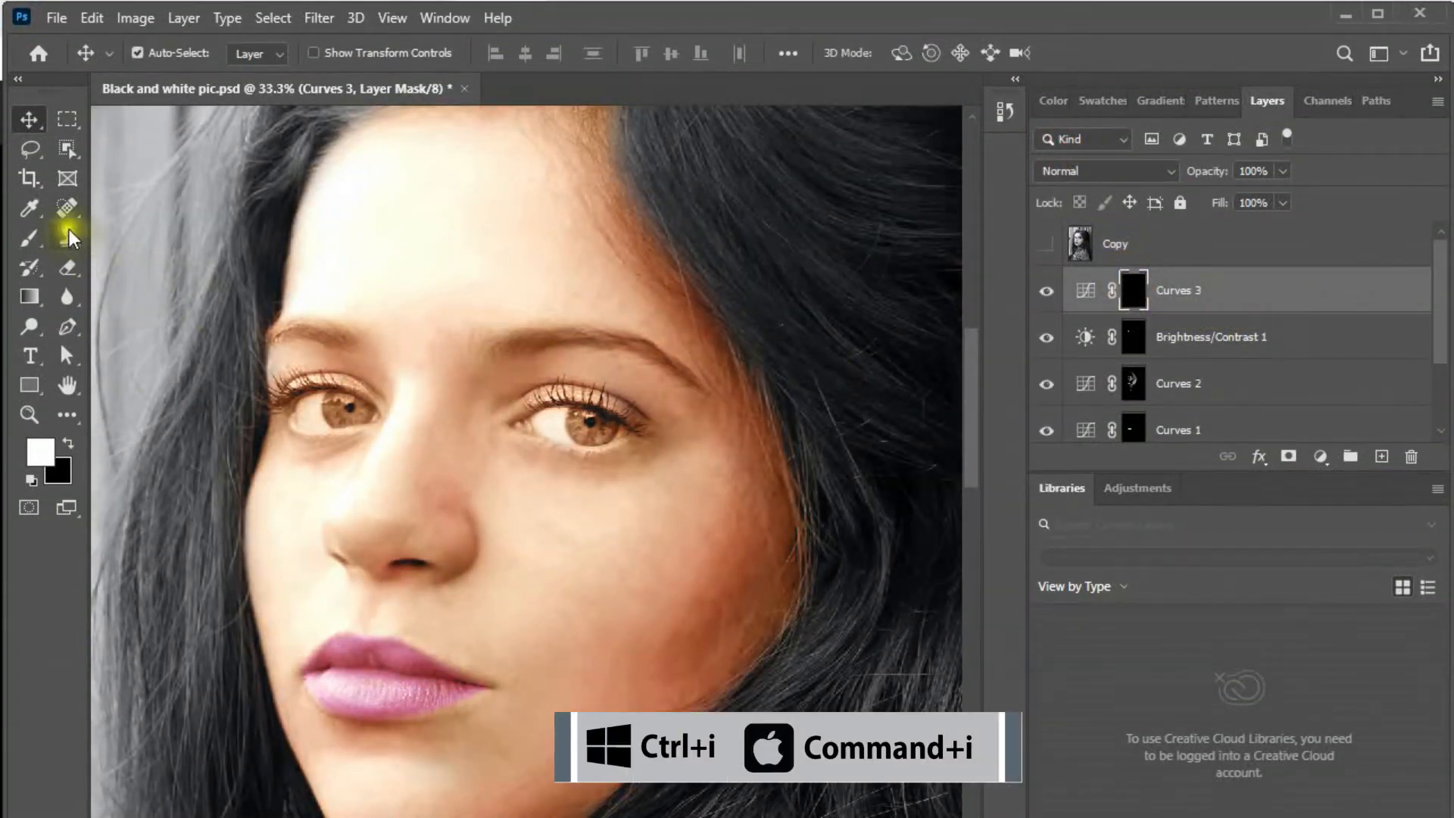
left_click(29, 238)
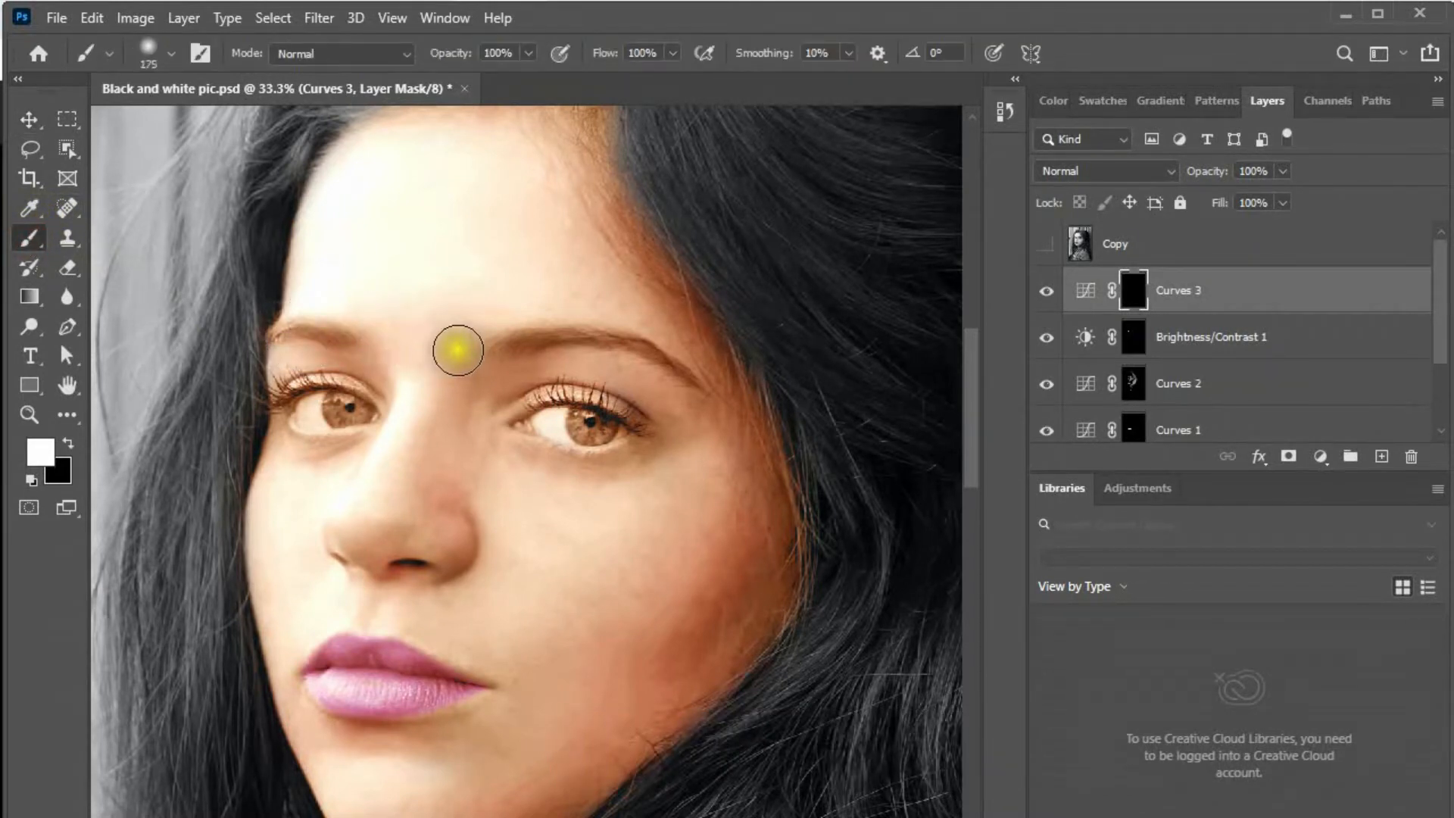
mouse_move(190, 269)
left_mouse_down()
mouse_move(672, 522)
mouse_move(778, 550)
left_mouse_up()
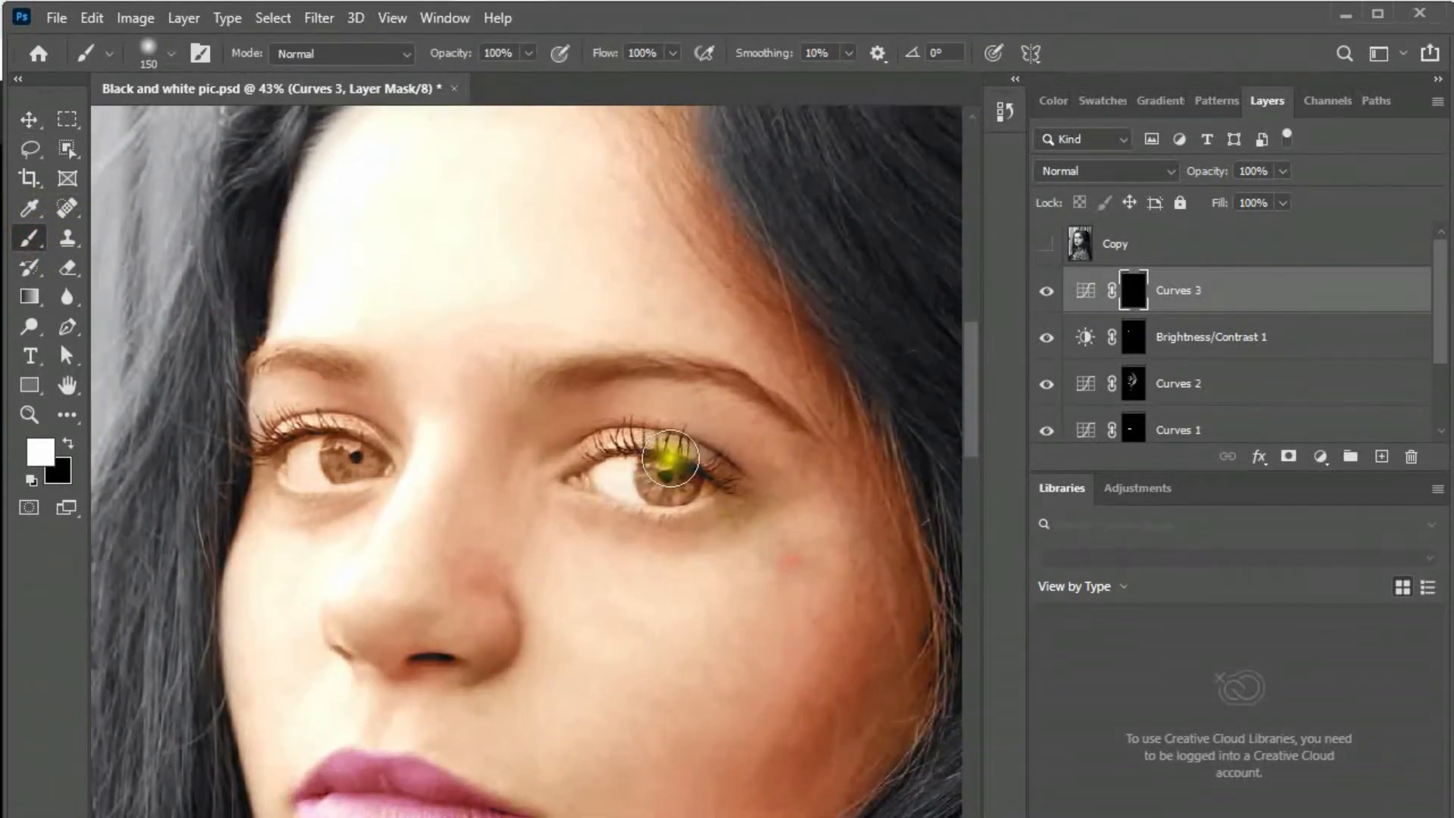
key("bracketleft")
key("bracketleft")
left_click_drag(538, 387, 716, 368)
key("ctrl+z")
left_click_drag(455, 54, 415, 60)
mouse_move(542, 383)
left_mouse_down()
mouse_move(720, 377)
mouse_move(839, 460)
left_mouse_up()
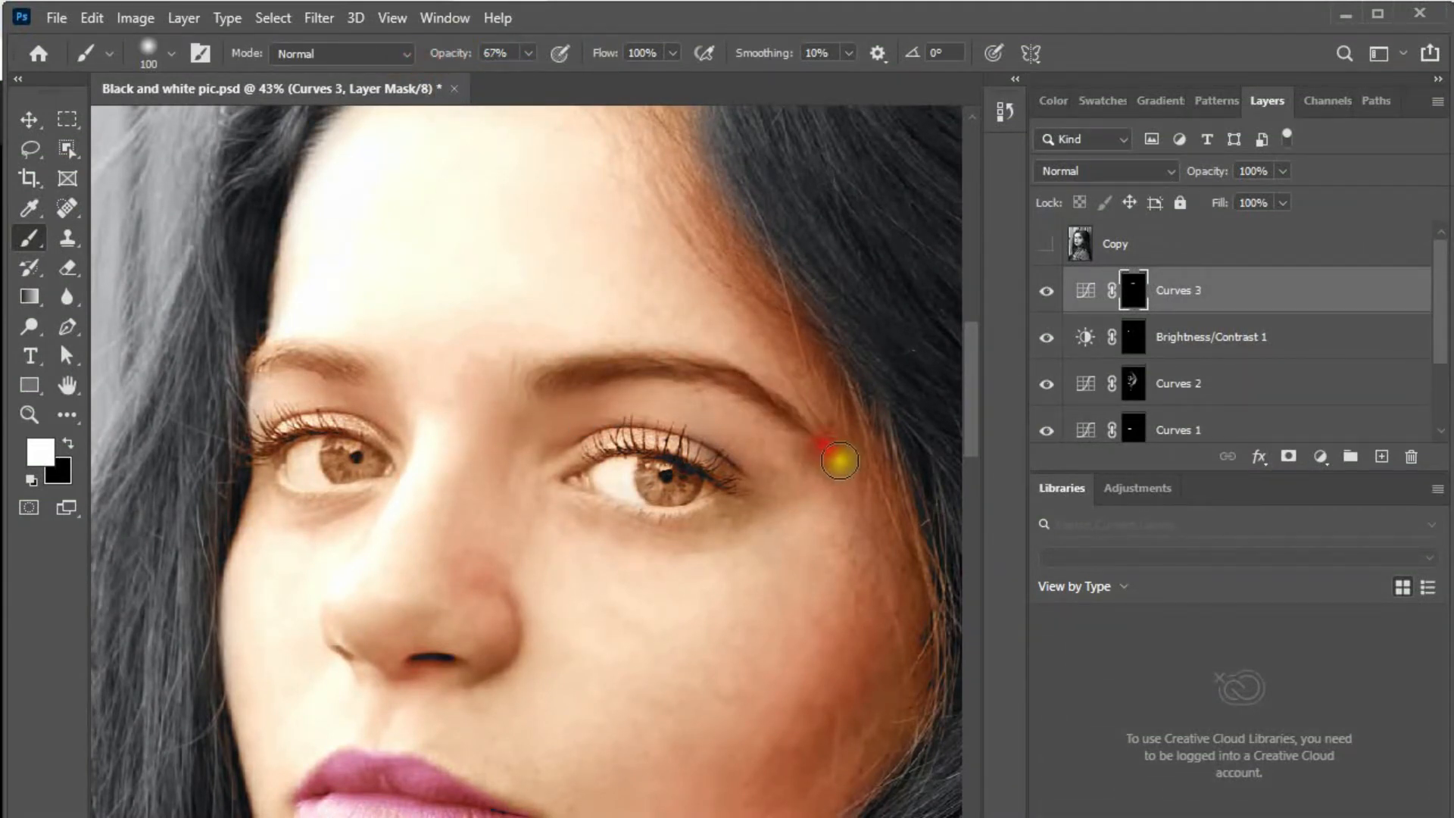
mouse_move(367, 373)
left_mouse_down()
mouse_move(295, 354)
mouse_move(205, 373)
left_mouse_up()
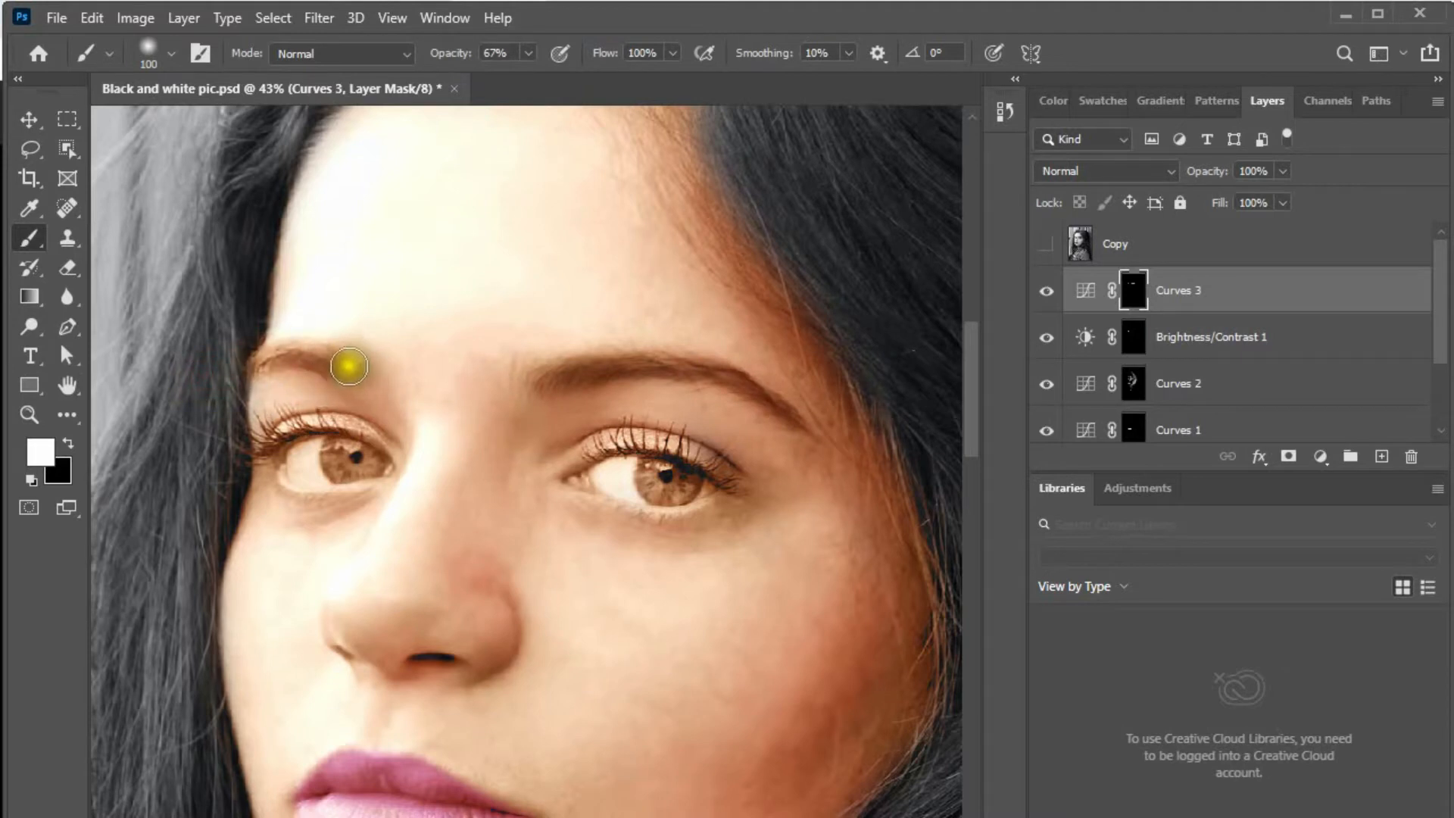
left_click_drag(535, 387, 565, 381)
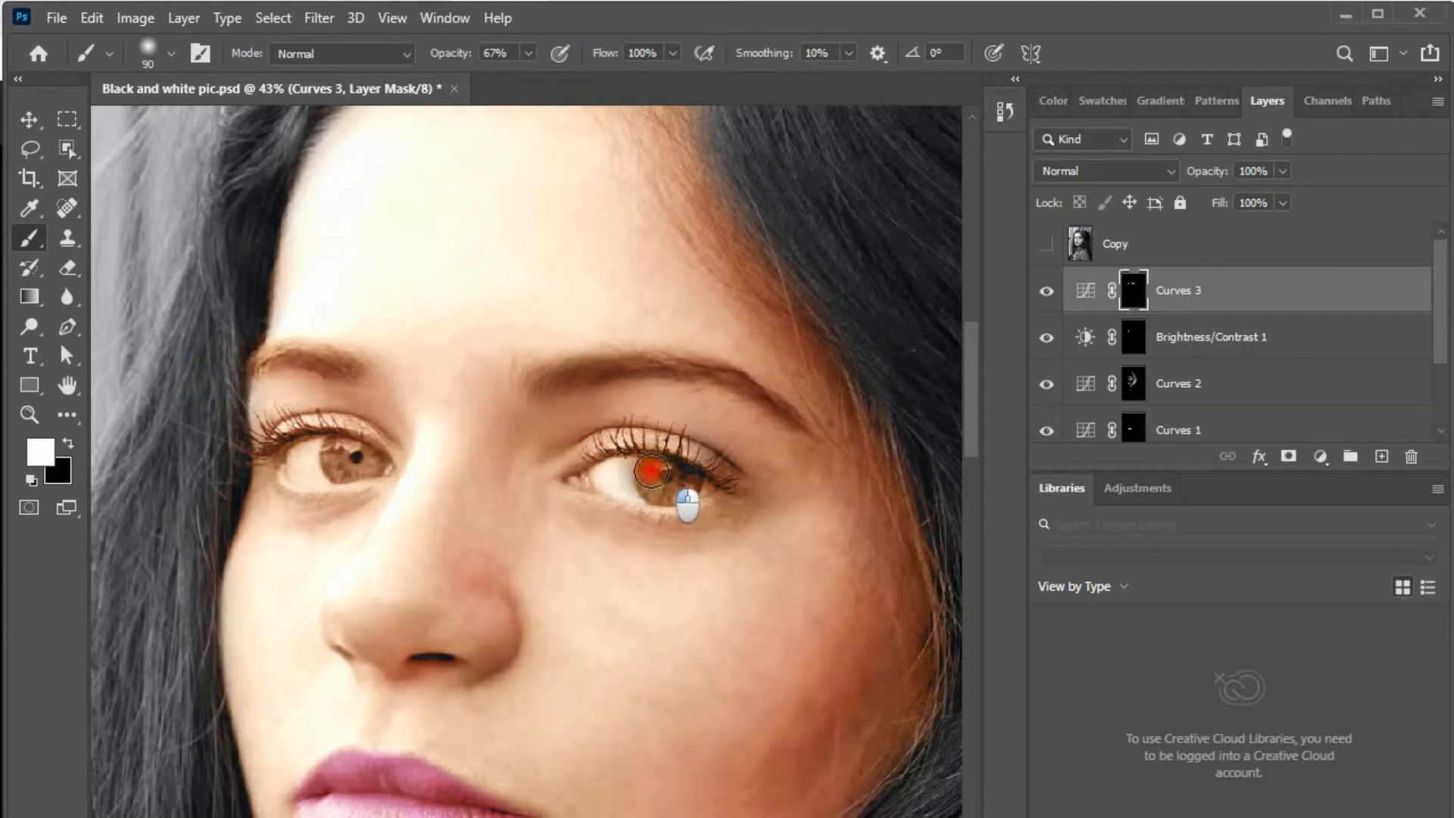
Paint the darkening over both irises and the upper lash lines with a size 90 brush.
mouse_move(651, 471)
left_mouse_down()
mouse_move(659, 487)
mouse_move(685, 480)
mouse_move(666, 491)
left_mouse_up()
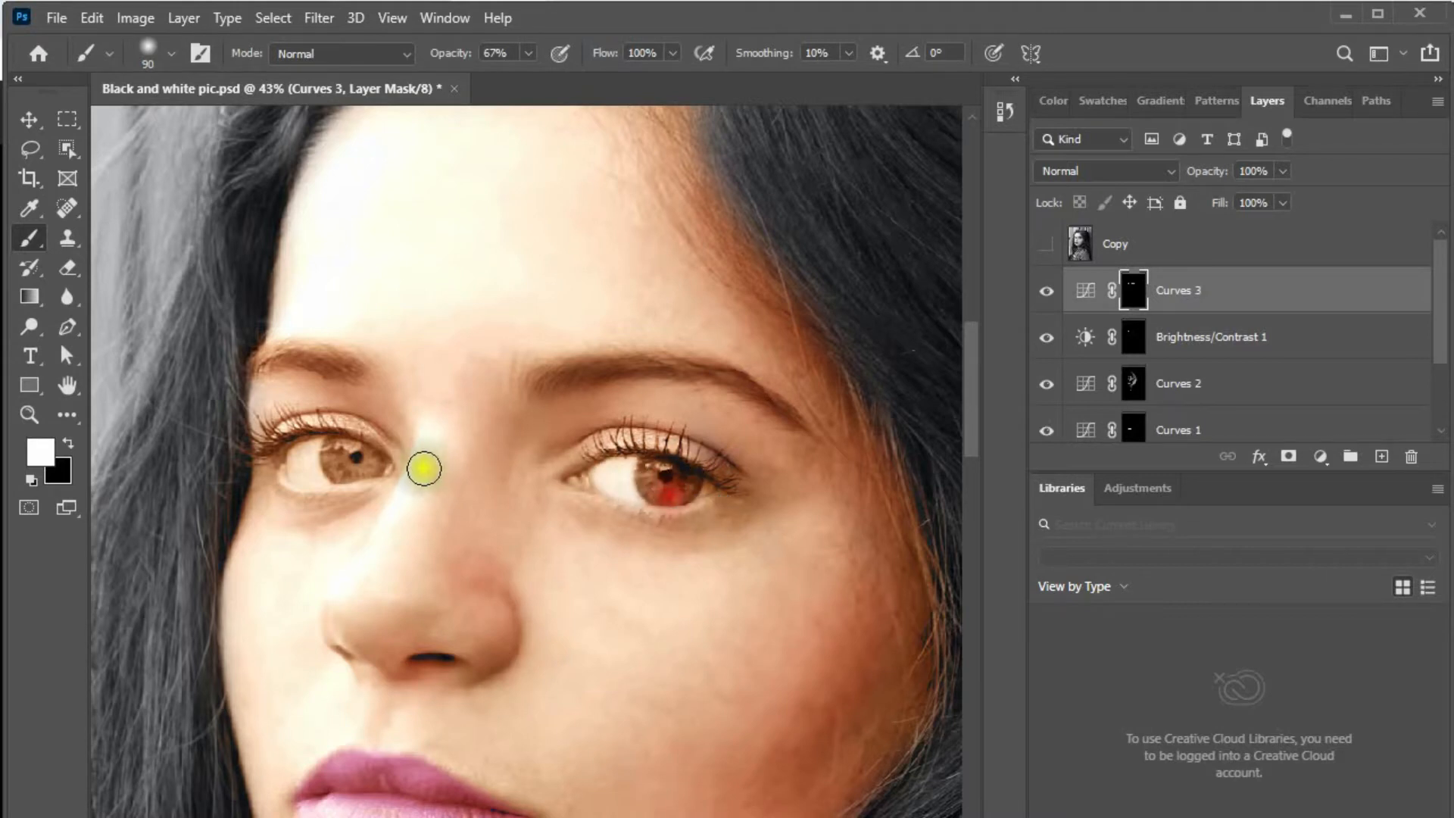
mouse_move(334, 465)
left_mouse_down()
mouse_move(353, 466)
mouse_move(255, 446)
left_mouse_up()
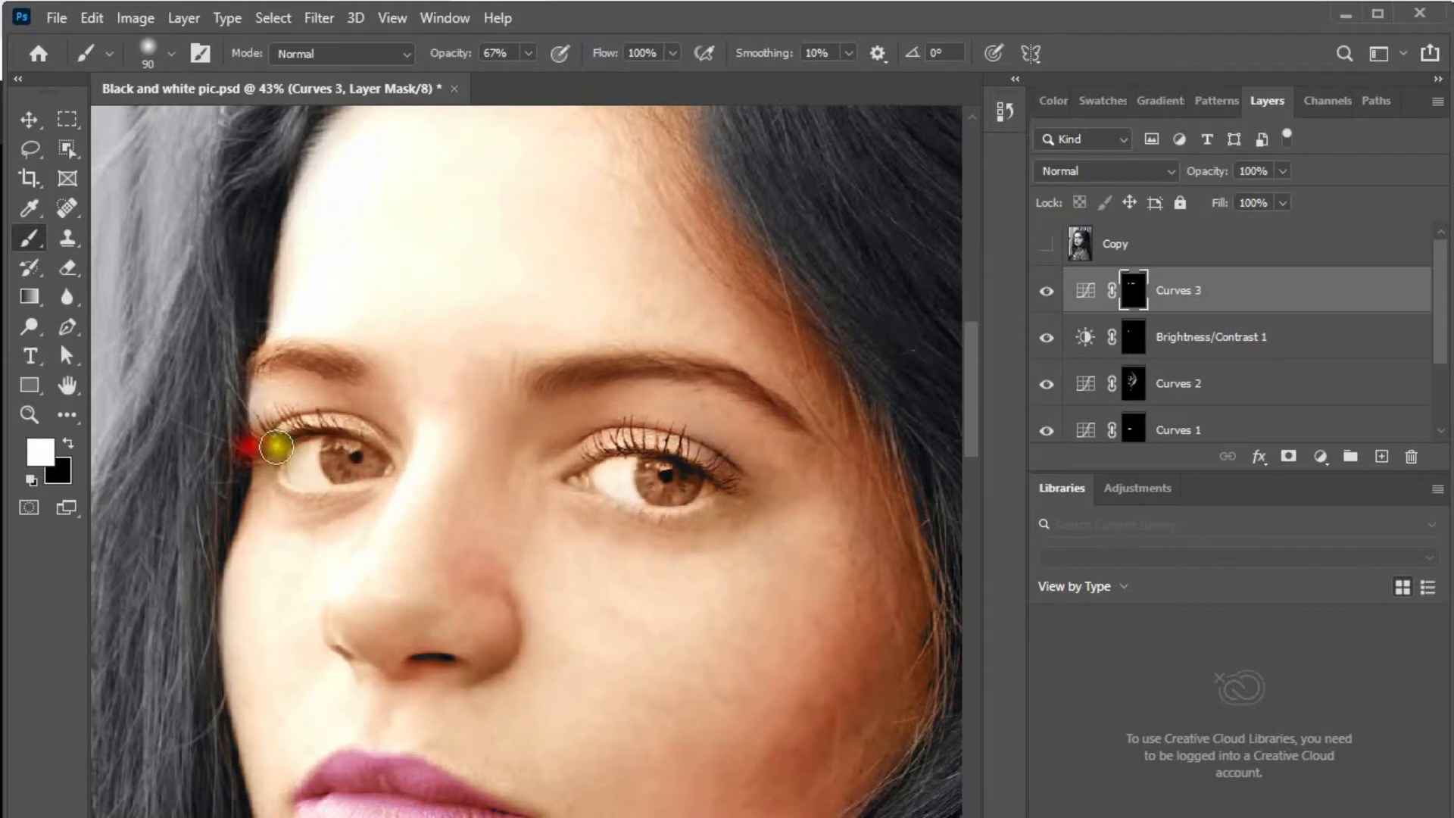
left_click_drag(591, 465, 719, 480)
Reduce the brush to 45 and darken the lower lash lines of both eyes.
key("[")
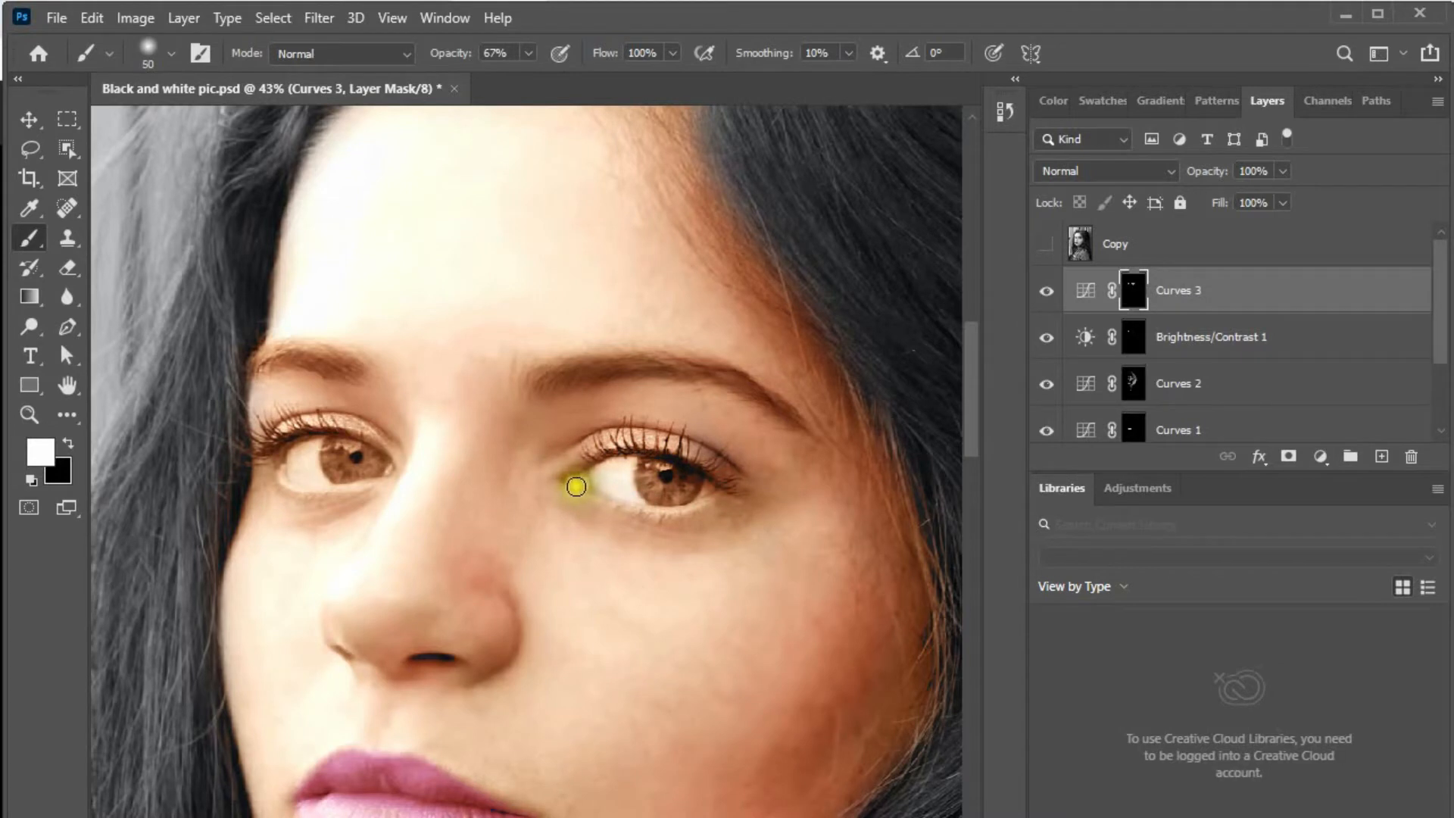
key("[")
mouse_move(574, 484)
left_mouse_down()
mouse_move(651, 516)
mouse_move(732, 489)
left_mouse_up()
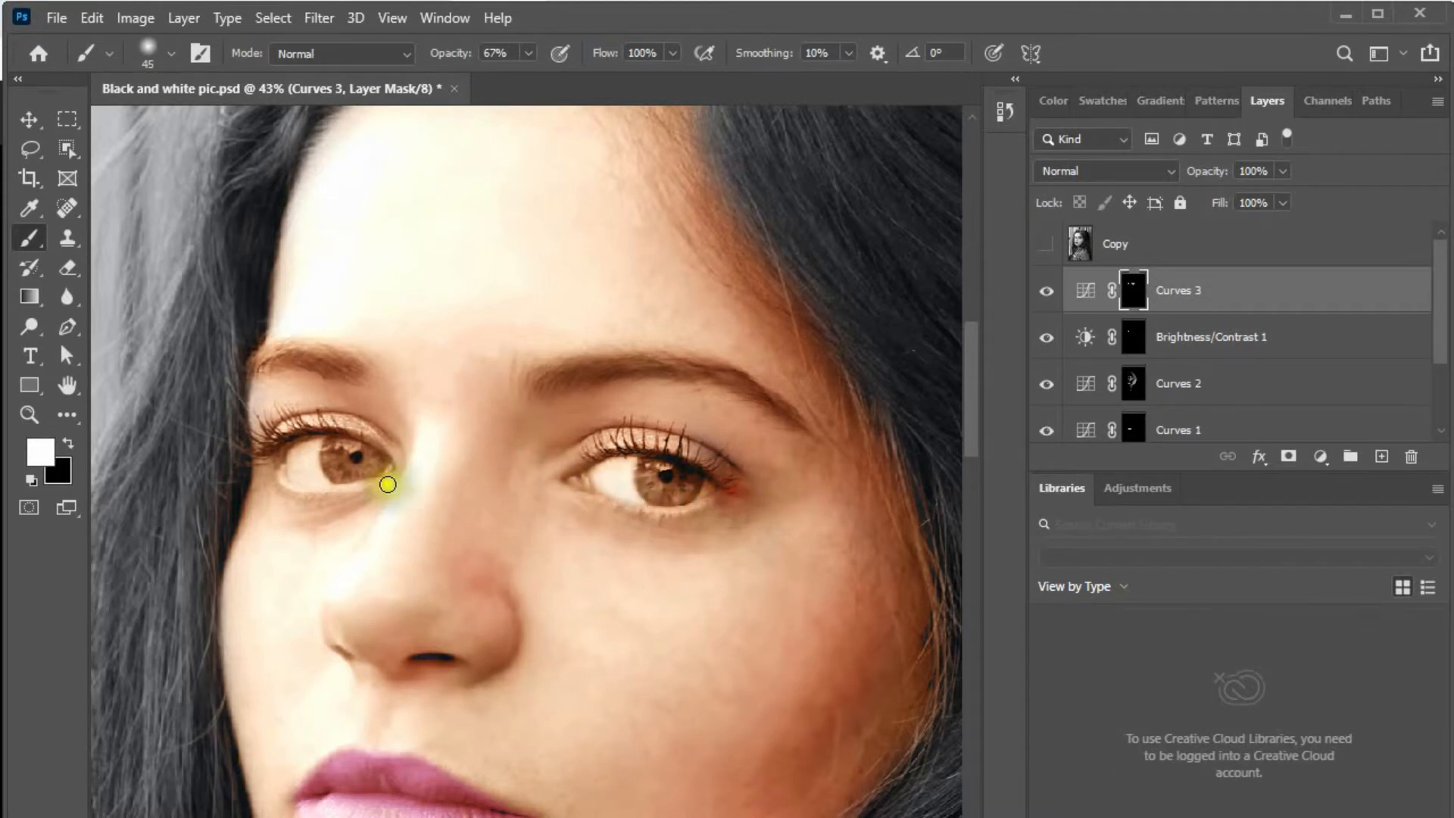
mouse_move(388, 484)
left_mouse_down()
mouse_move(379, 503)
mouse_move(302, 503)
mouse_move(261, 469)
mouse_move(378, 468)
left_mouse_up()
Compare the whole face with the Curves 3 layer hidden and shown.
left_click(625, 594, "alt")
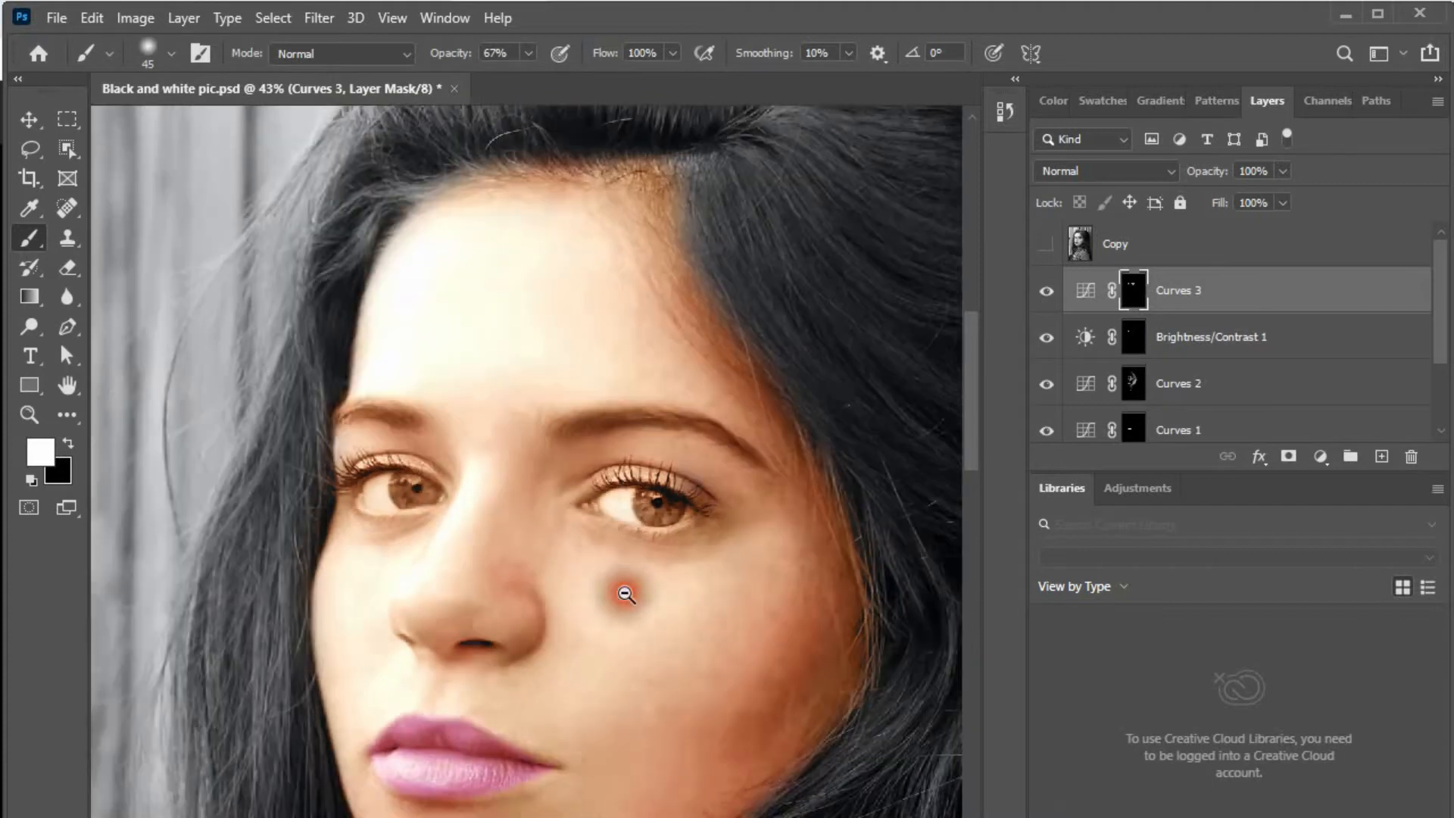
left_click(625, 594, "alt")
left_click_drag(644, 582, 627, 486)
key("v")
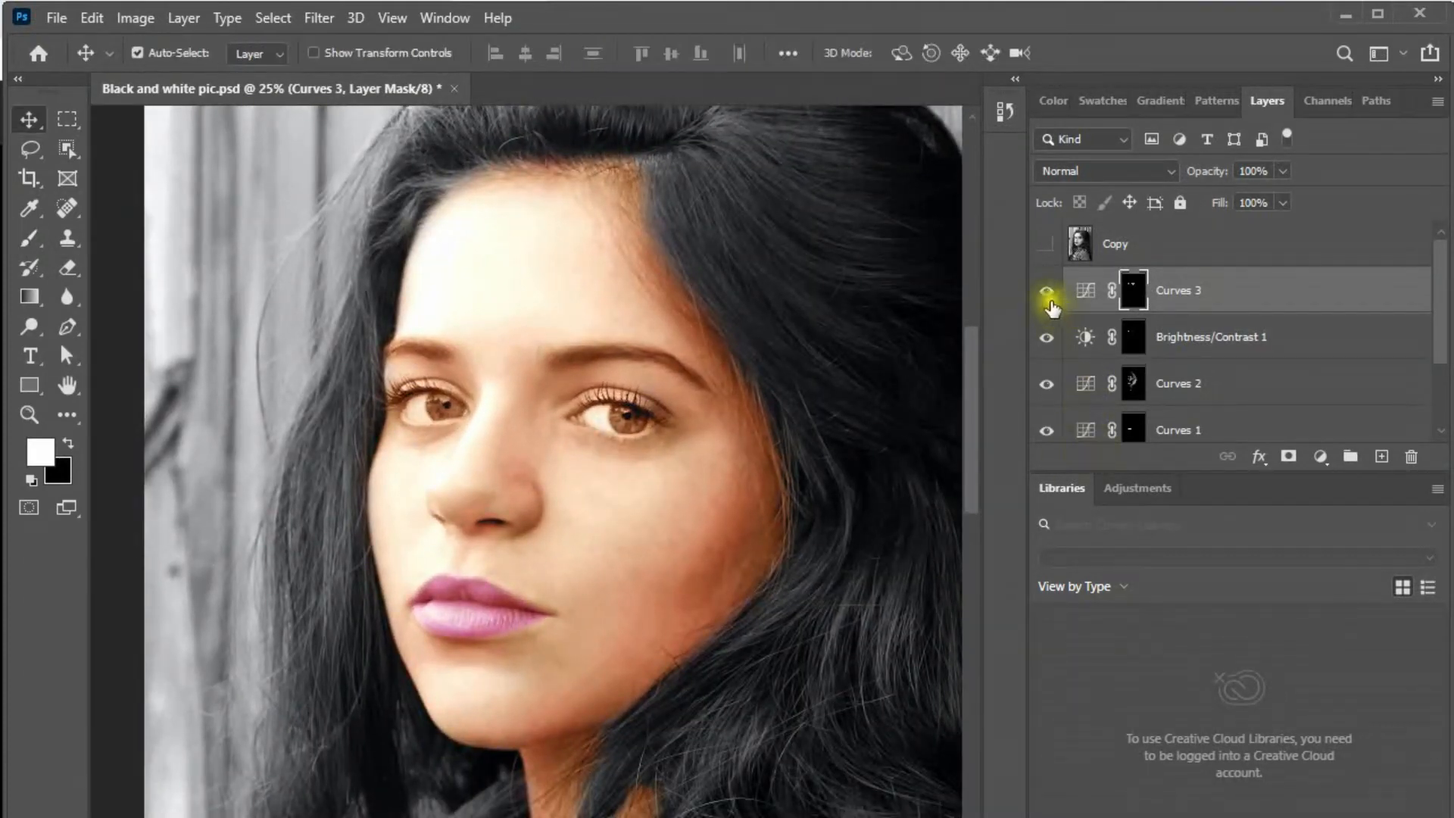
left_click(1049, 298)
left_click(1048, 297)
Shade the side and bridge of the nose on the Curves 3 mask at 35% brush opacity, and enlarge the brush to 300.
left_click(687, 542, "alt")
left_click_drag(694, 546, 652, 438)
left_click(558, 510, "ctrl")
left_click(529, 558, "ctrl")
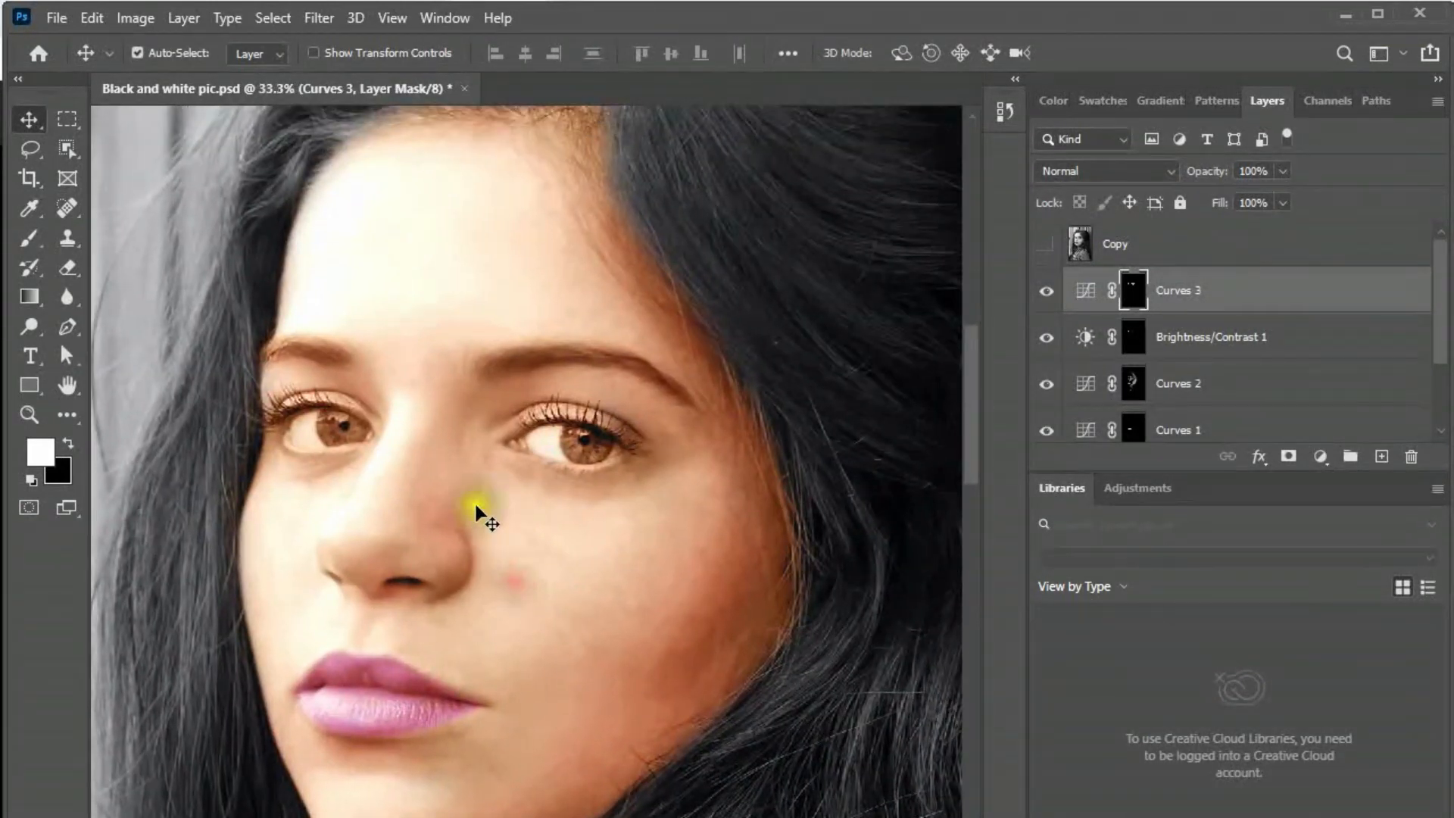
key("b")
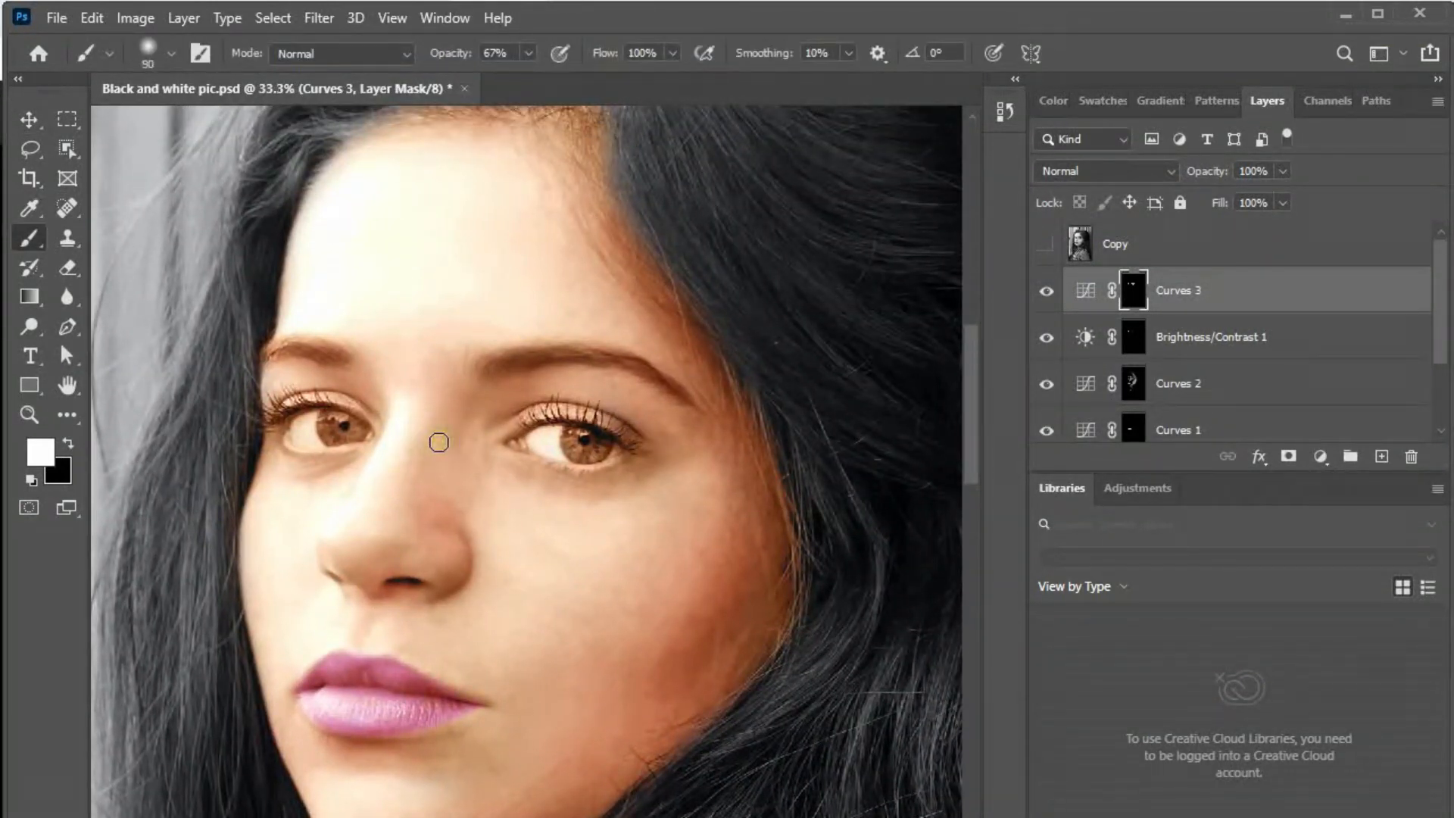
key("bracketright")
mouse_move(434, 517)
left_mouse_down()
mouse_move(458, 544)
mouse_move(449, 580)
left_mouse_up()
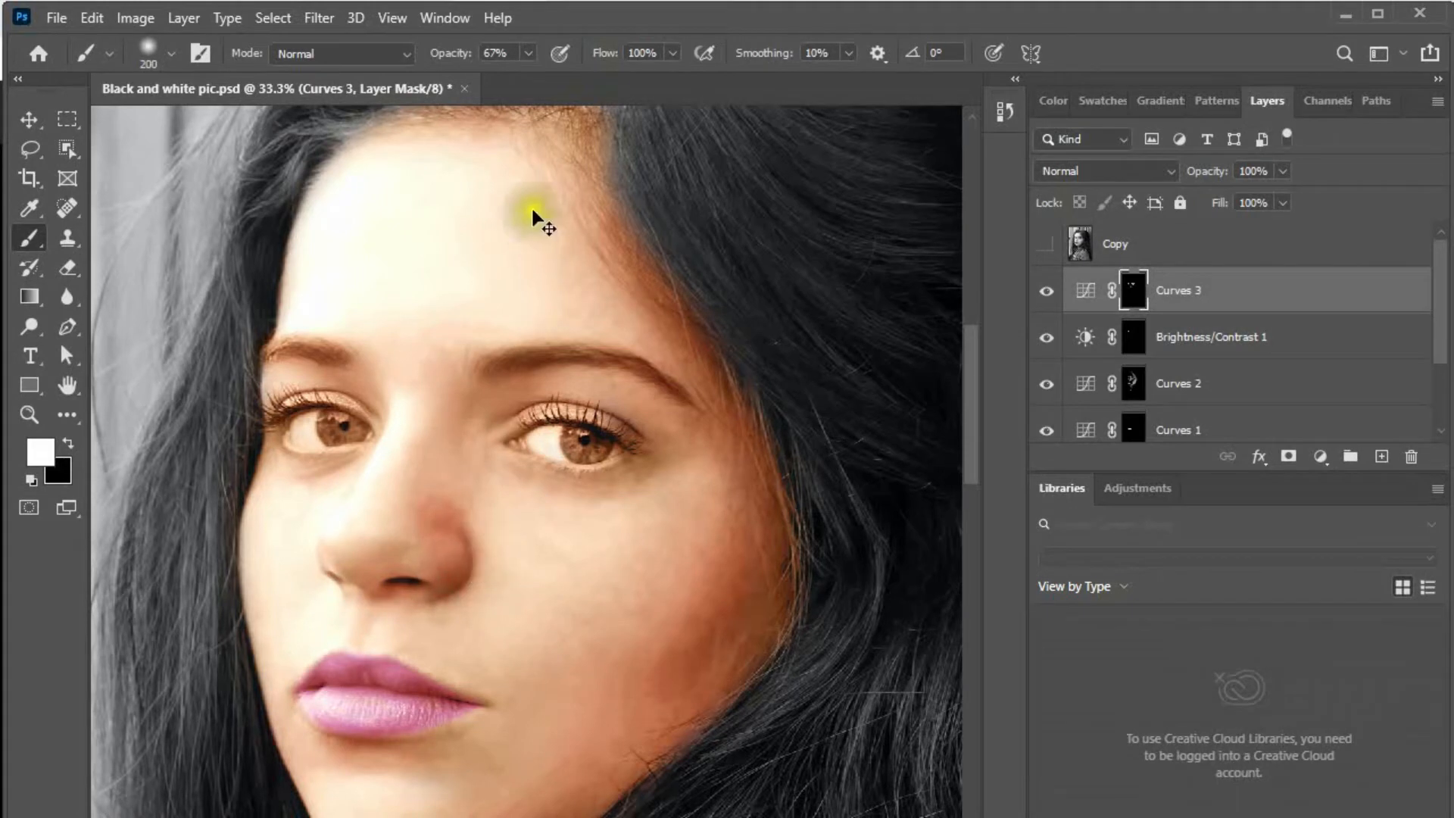
left_click_drag(429, 56, 420, 57)
left_click_drag(394, 503, 447, 522)
mouse_move(425, 468)
left_mouse_down()
mouse_move(412, 505)
mouse_move(432, 412)
left_mouse_up()
key("bracketright")
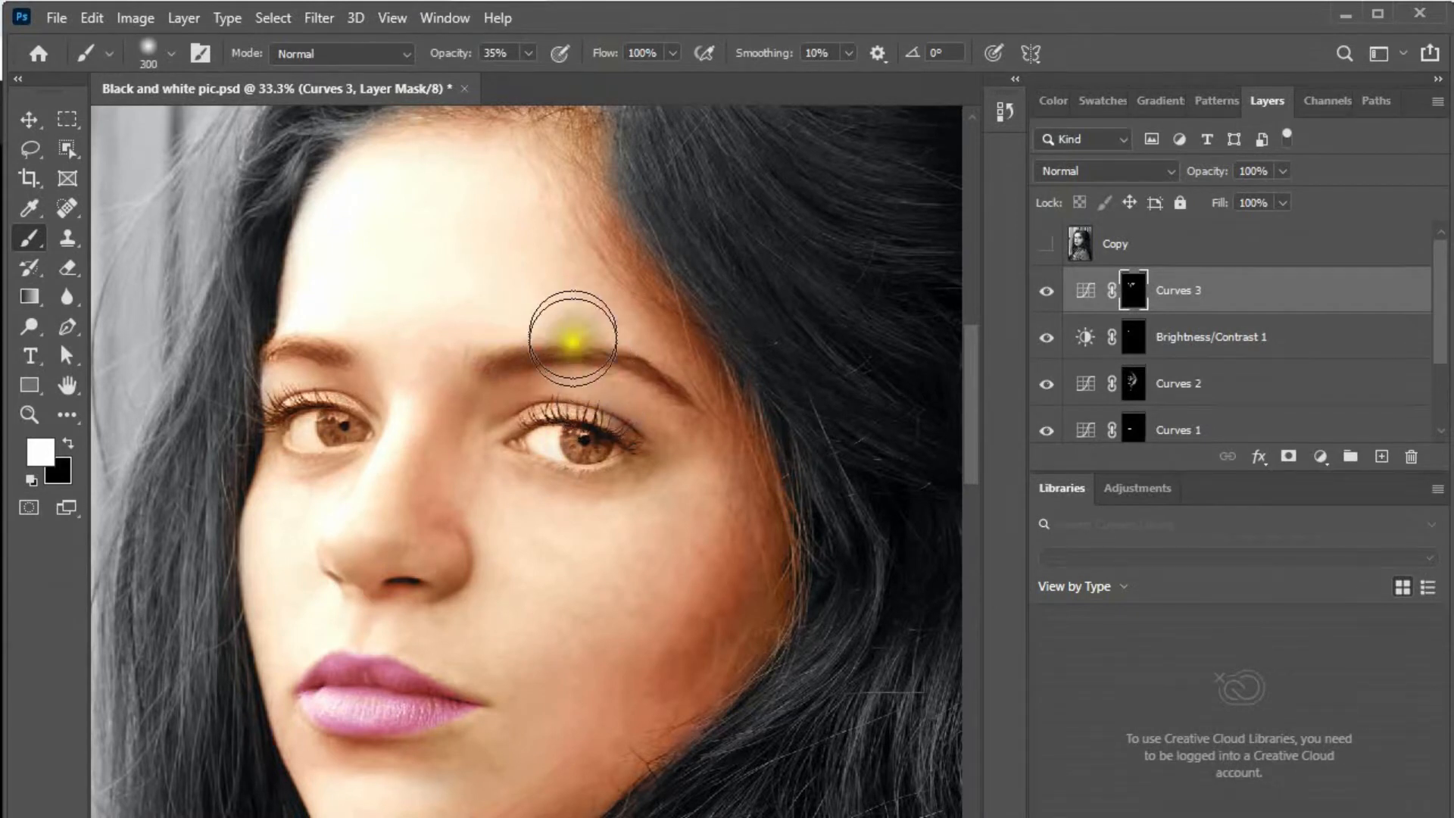
Shade beside the corner of the mouth and along the jaw and chin on the Curves 3 mask with the size 300 brush.
left_click_drag(590, 453, 600, 362)
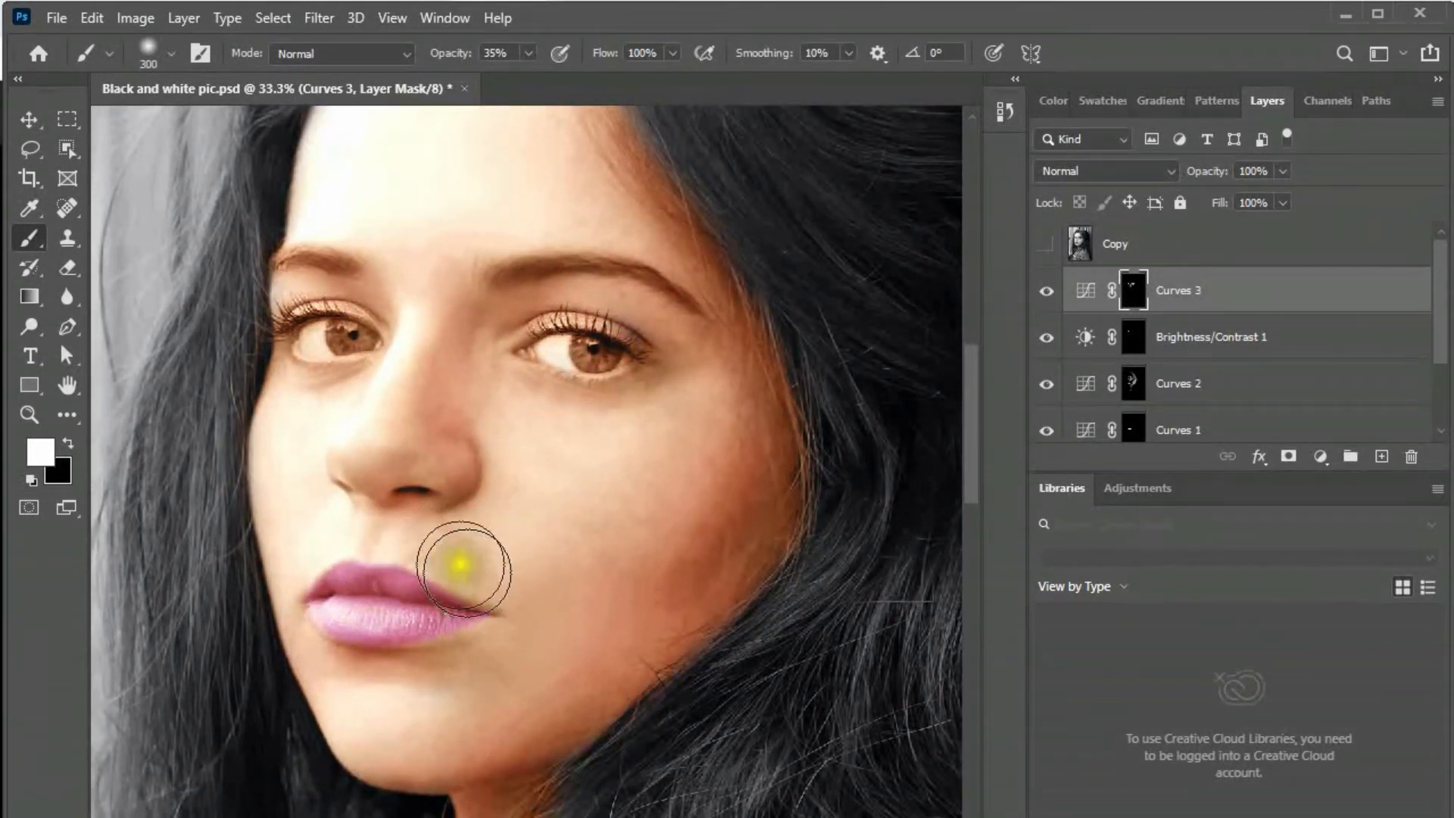
mouse_move(465, 568)
left_mouse_down()
mouse_move(503, 587)
mouse_move(516, 616)
left_mouse_up()
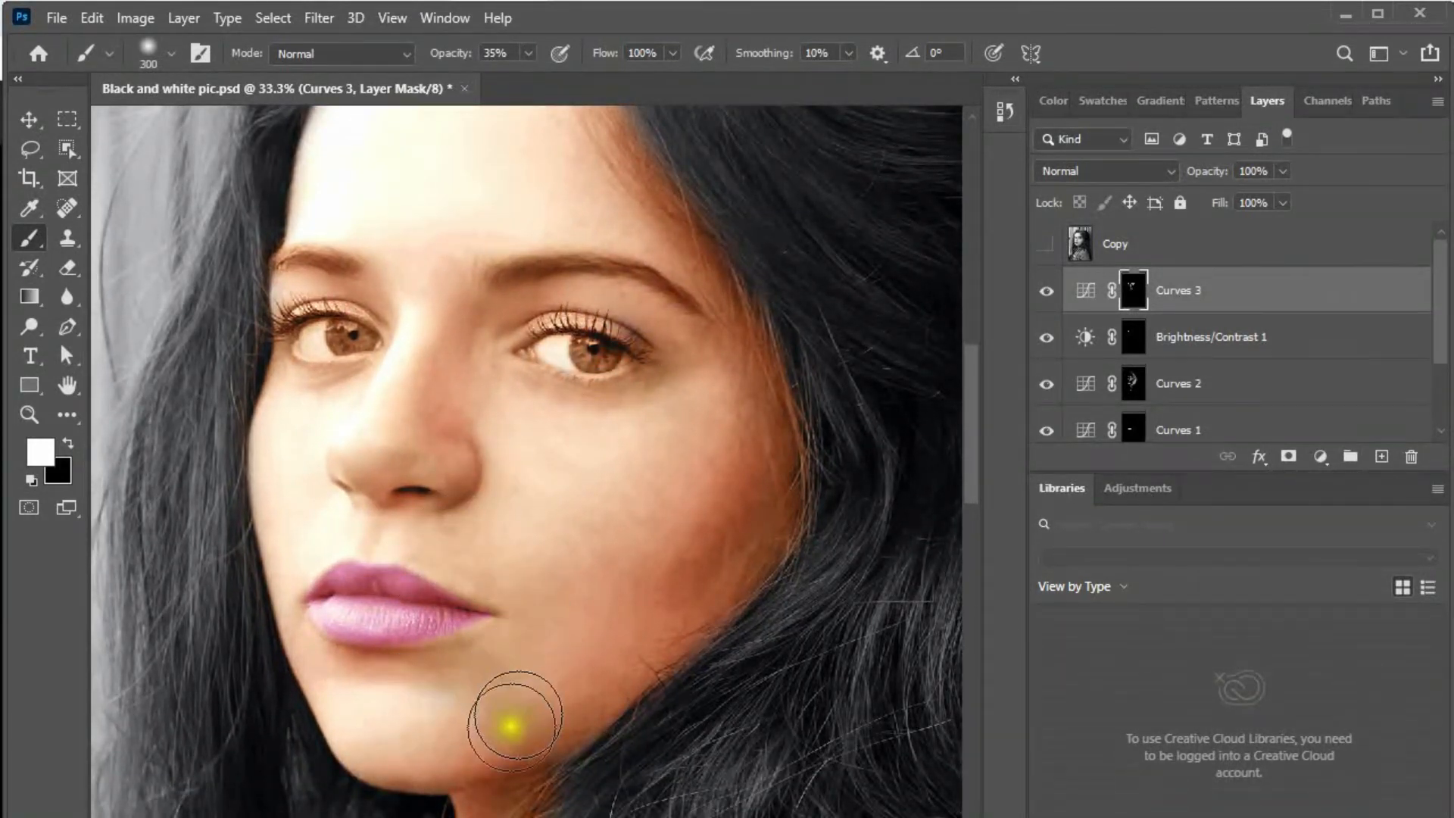
left_click_drag(480, 773, 552, 756)
mouse_move(619, 509)
left_mouse_down()
mouse_move(620, 549)
mouse_move(571, 485)
left_mouse_up()
Compare the whole portrait with the Curves 3 layer hidden and shown.
left_click(578, 522, "alt")
left_click(581, 524, "alt")
key("v")
left_click(1044, 296)
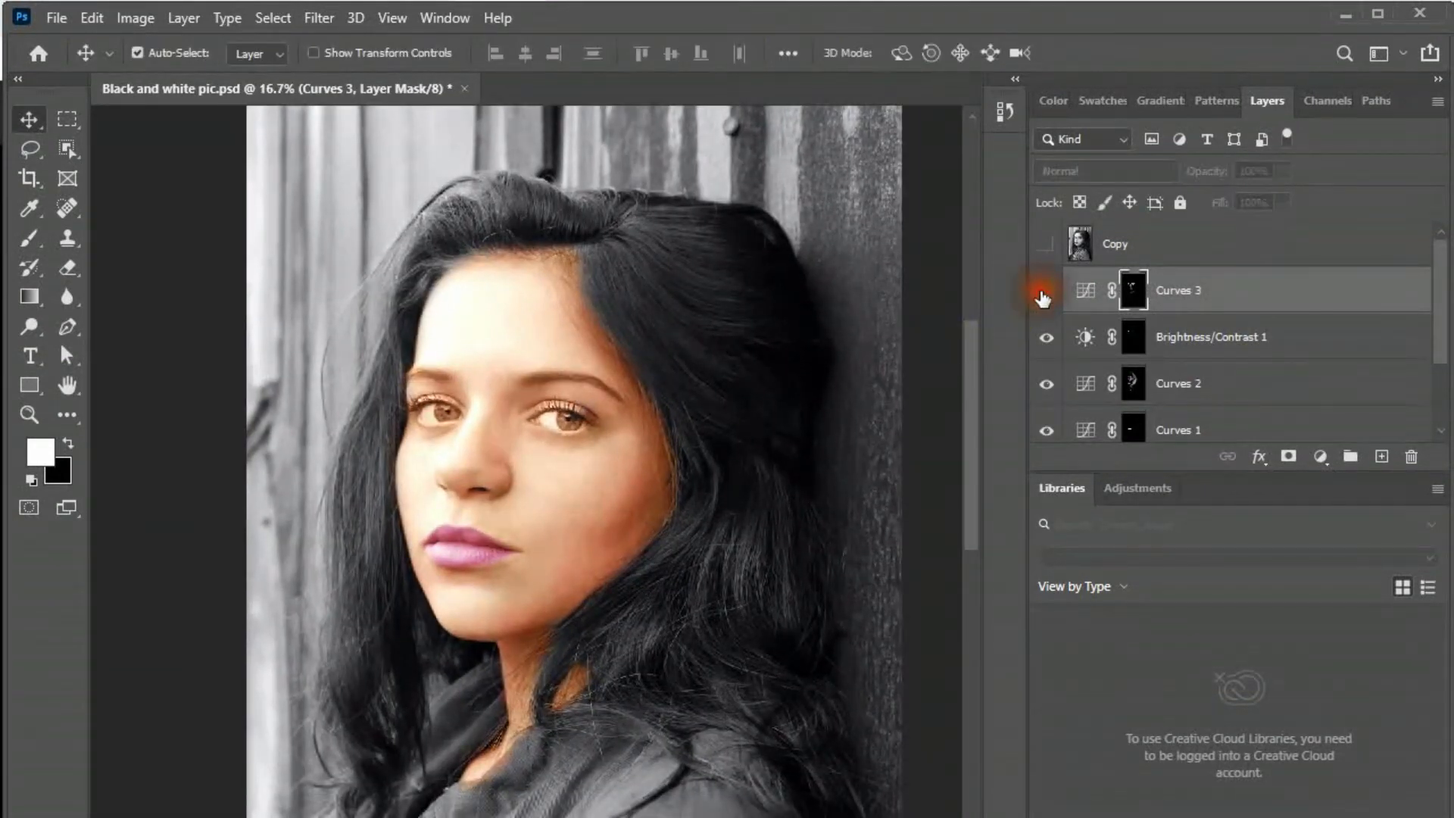
left_click(1045, 292)
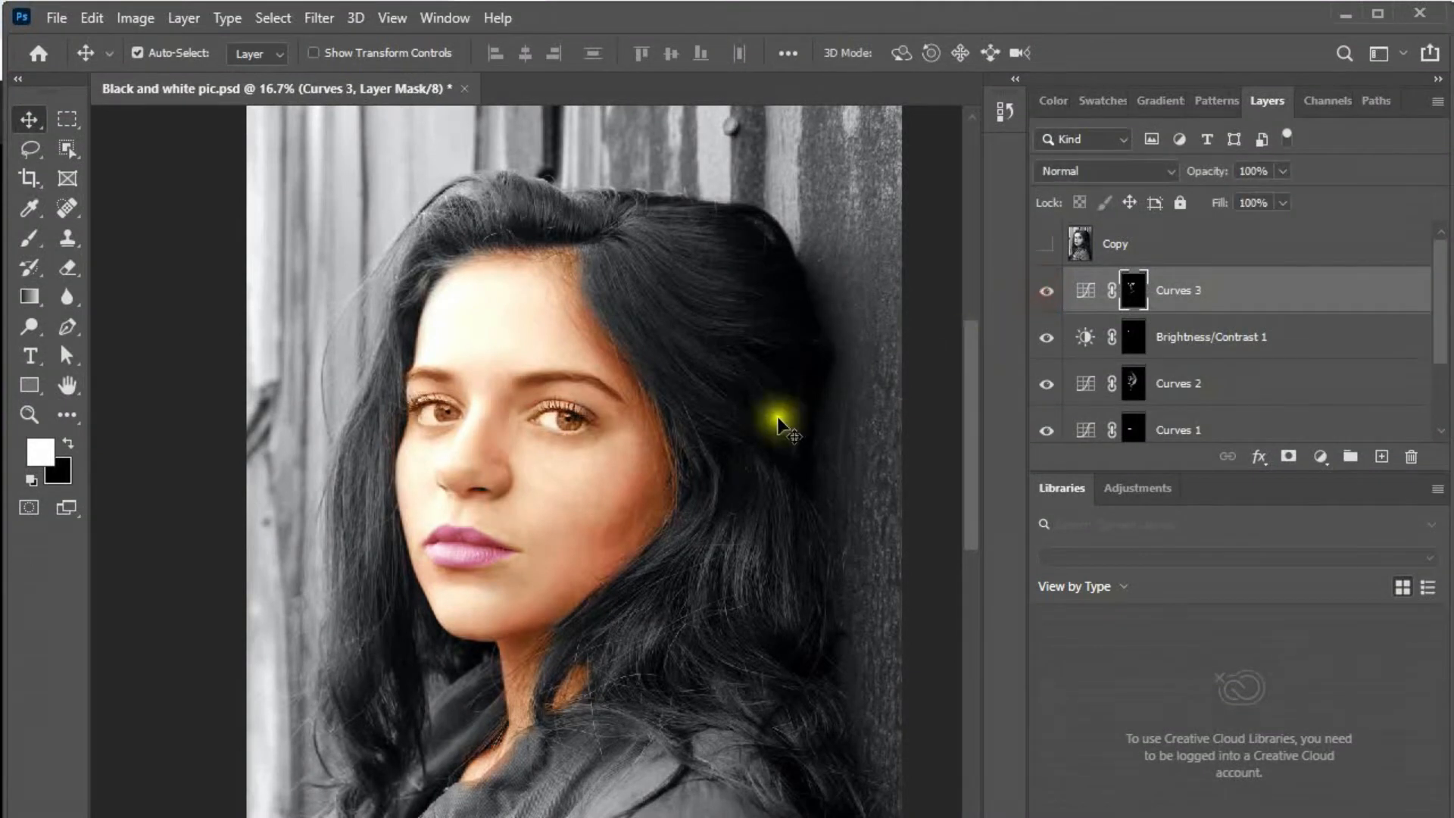
Save the portrait document.
left_click_drag(648, 465, 638, 445)
key("ctrl+s")
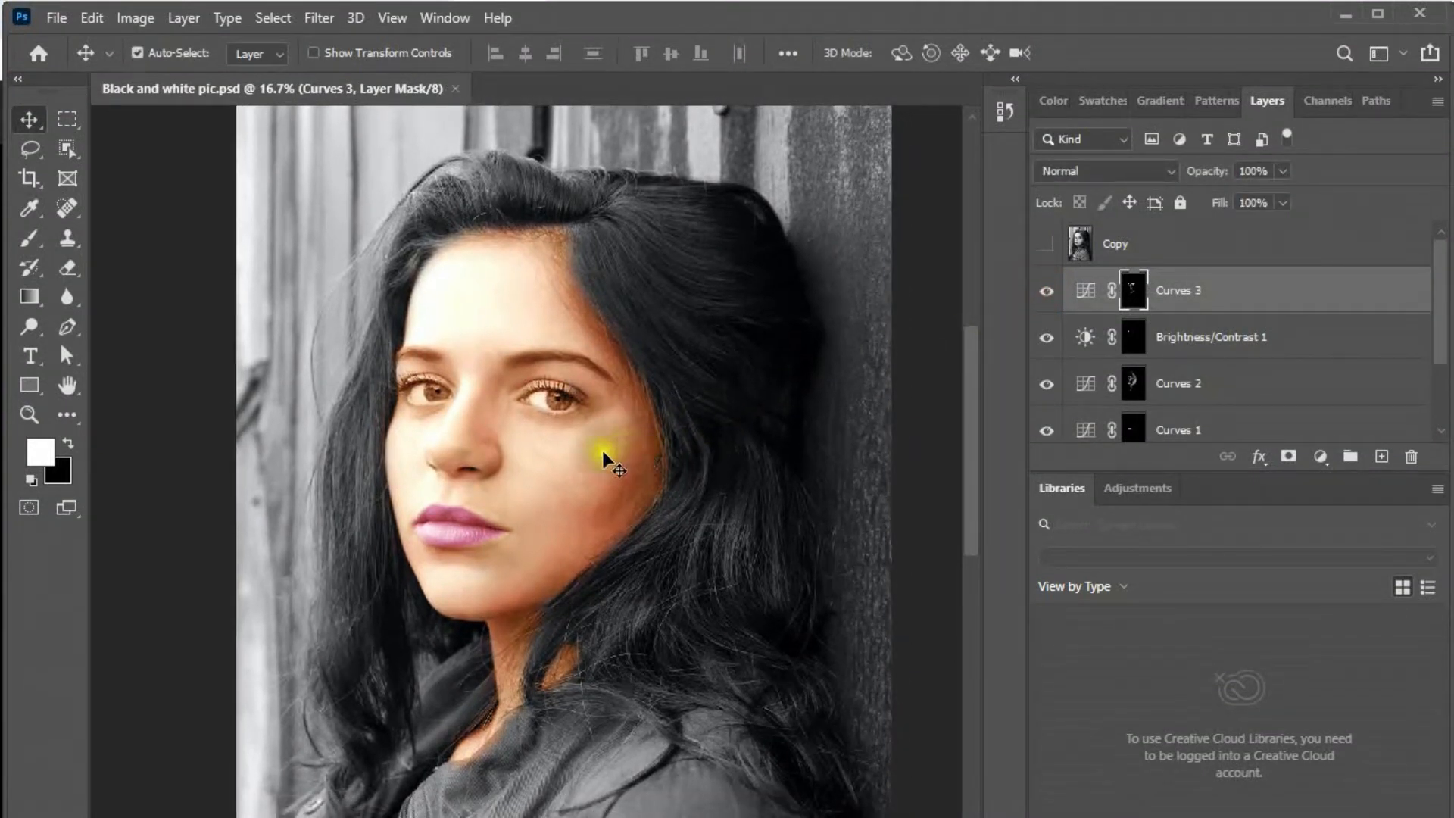
left_click_drag(544, 479, 534, 448)
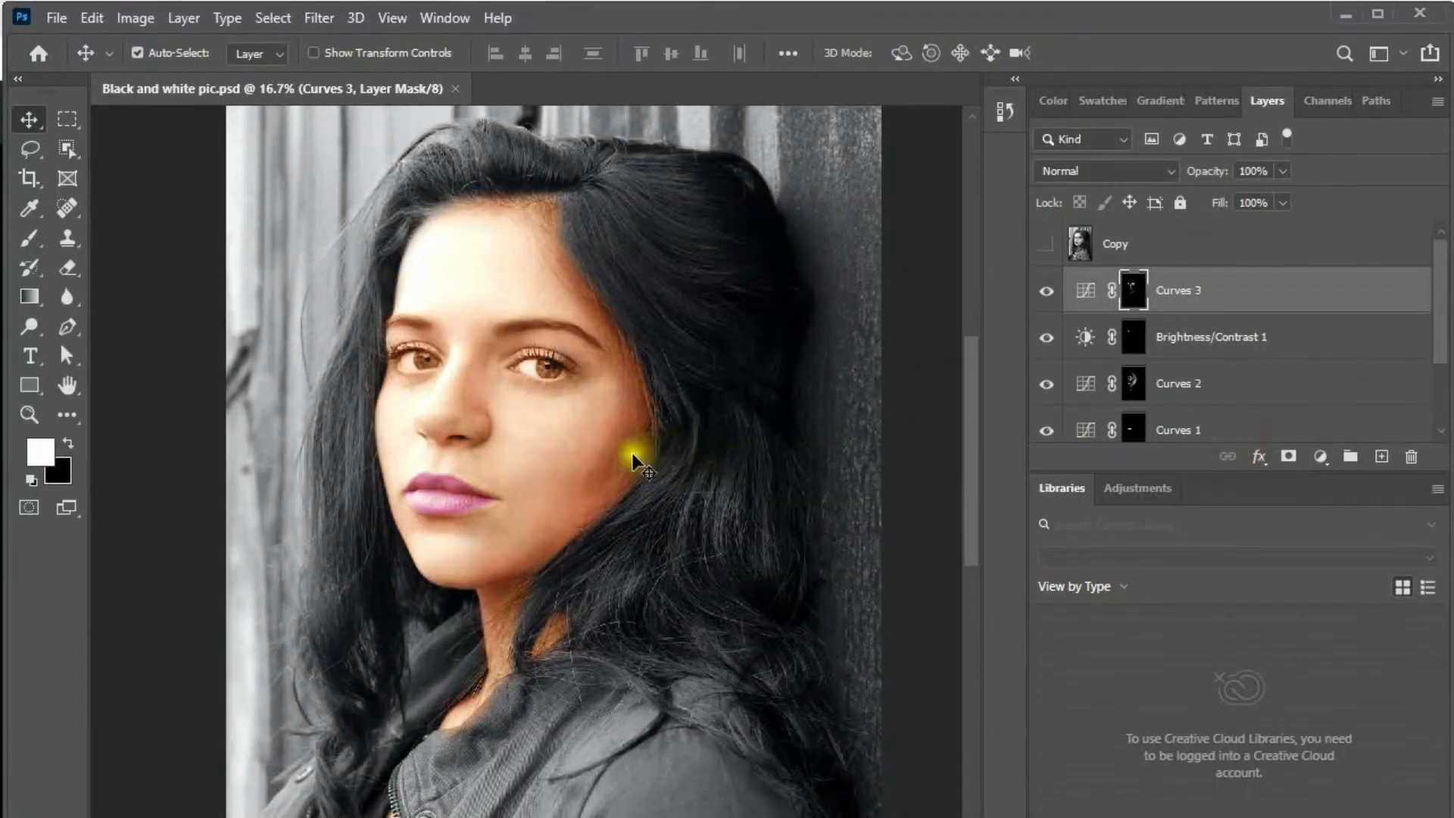
Add a Curves adjustment layer above Curves 3 and raise the midtones of its Red channel.
left_click(1238, 304)
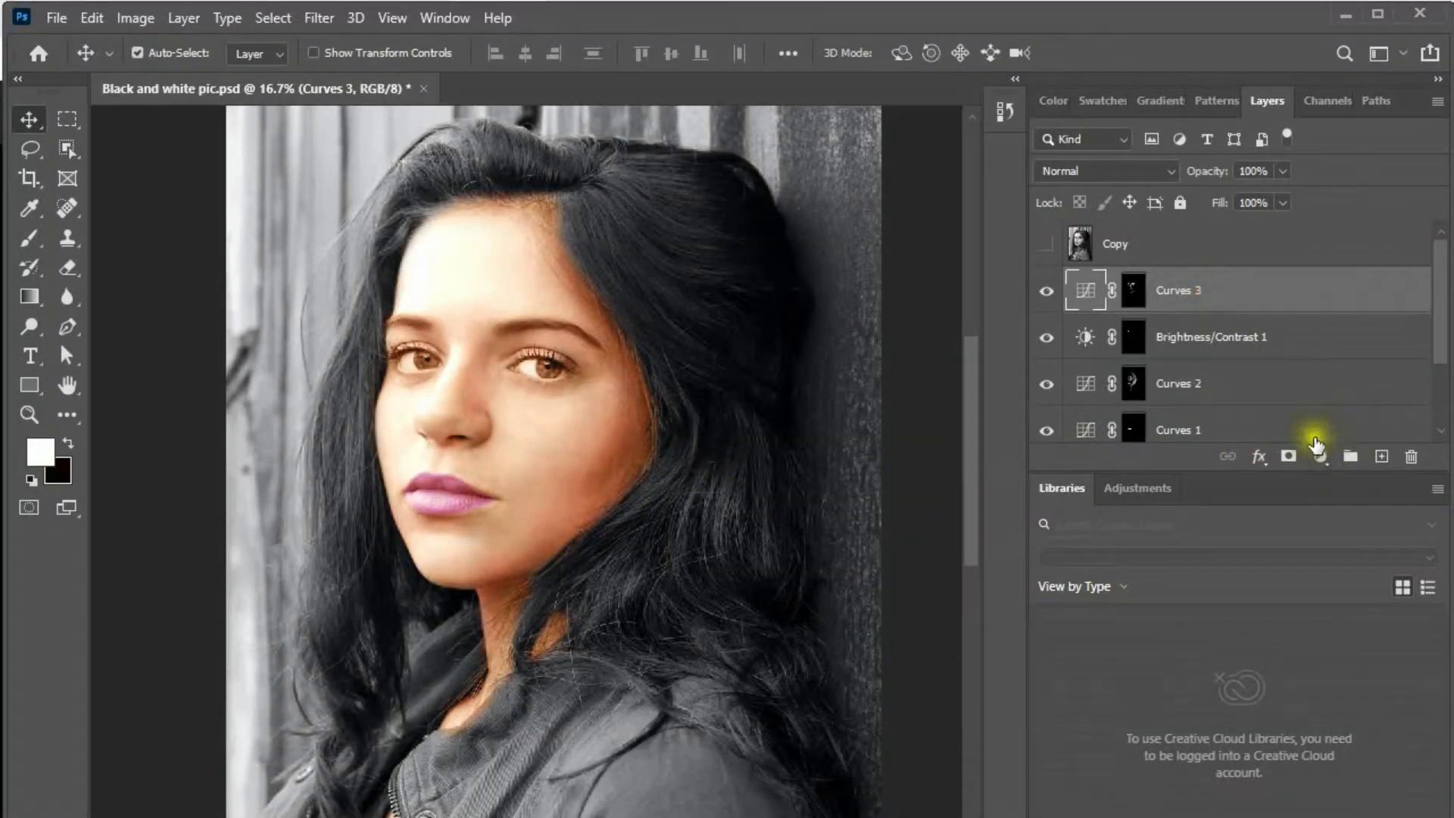
left_click(1322, 461)
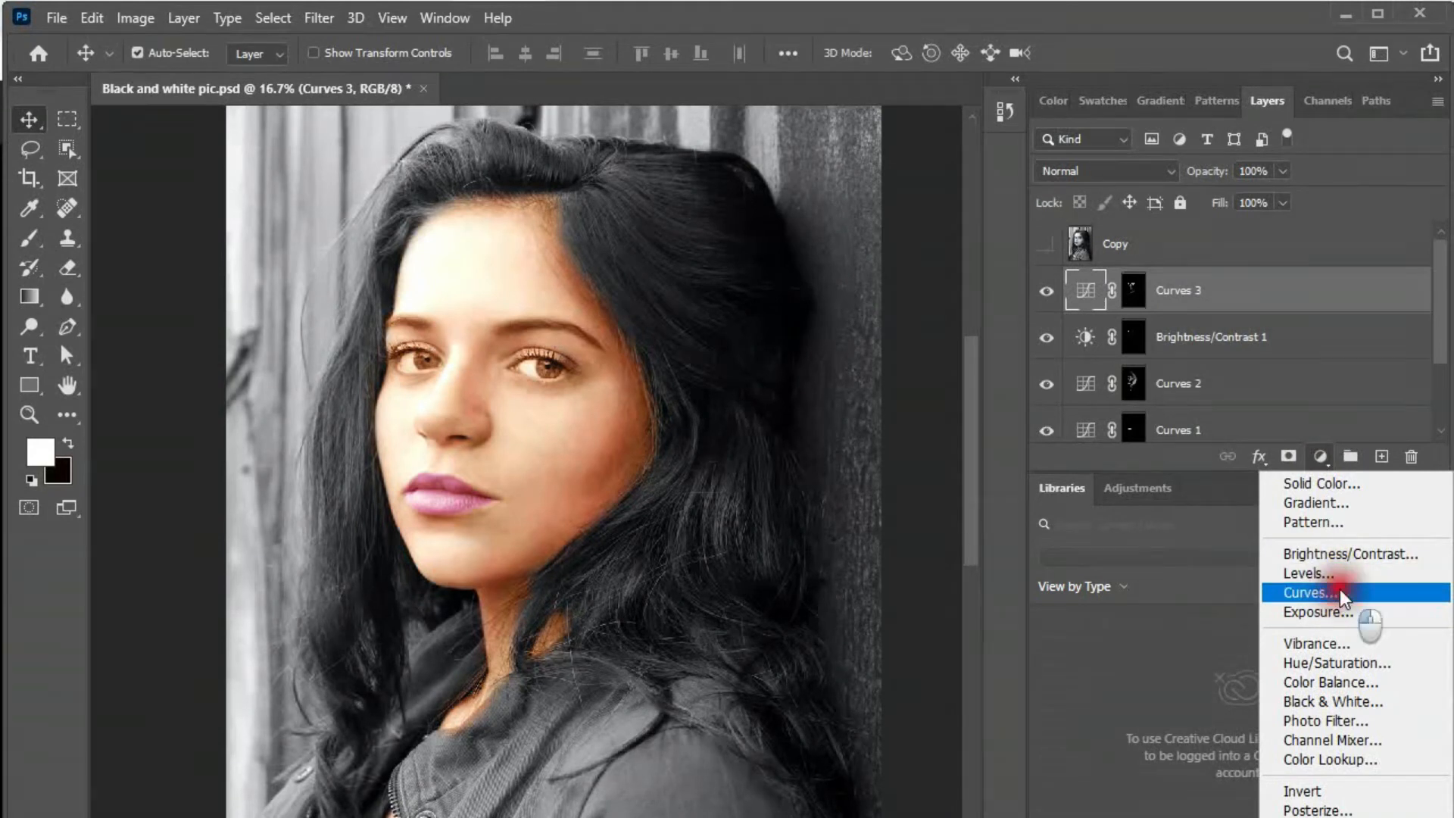
left_click(1339, 593)
left_click(865, 235)
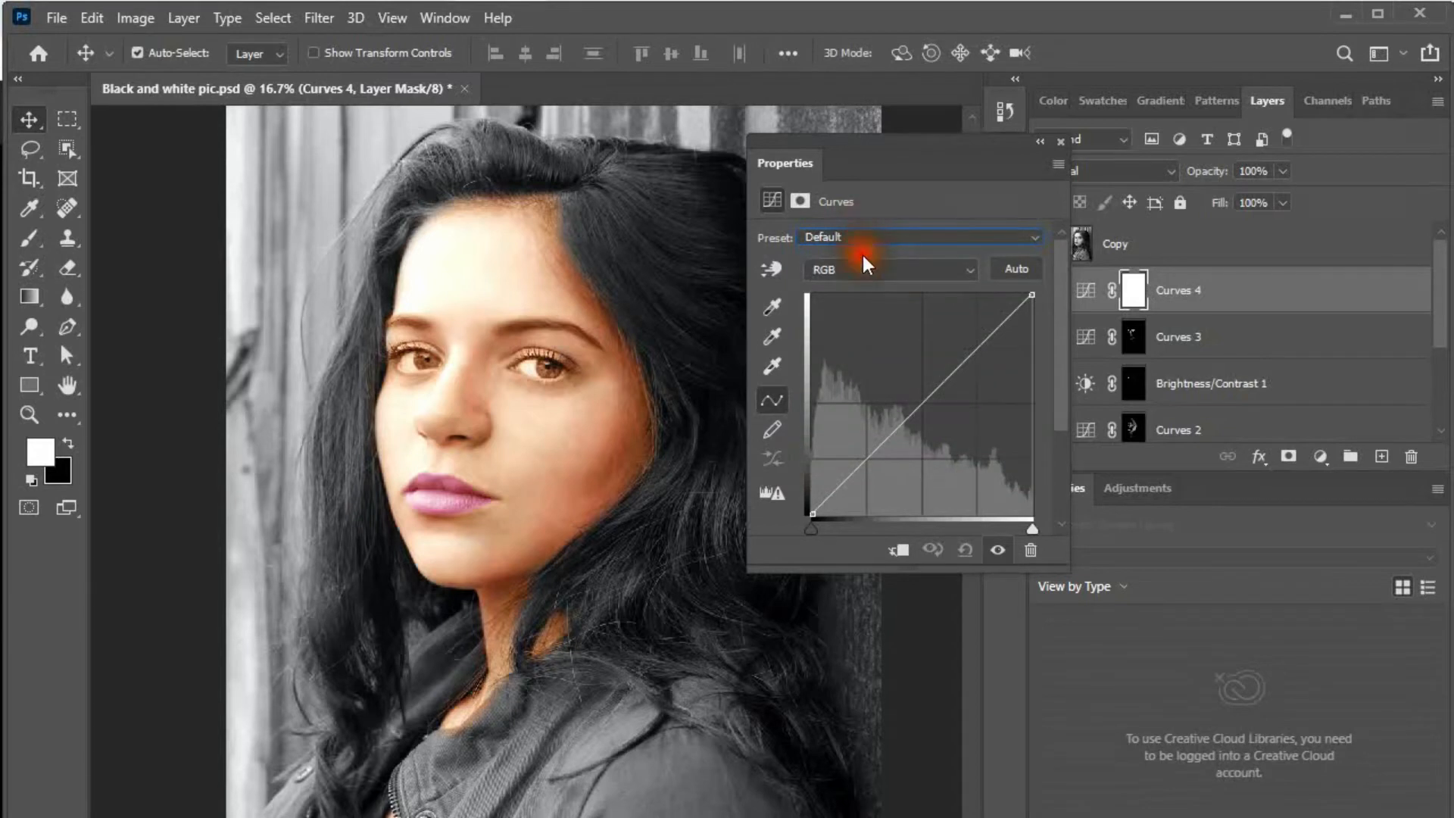
left_click(863, 267)
left_click(862, 300)
left_click_drag(925, 386, 913, 390)
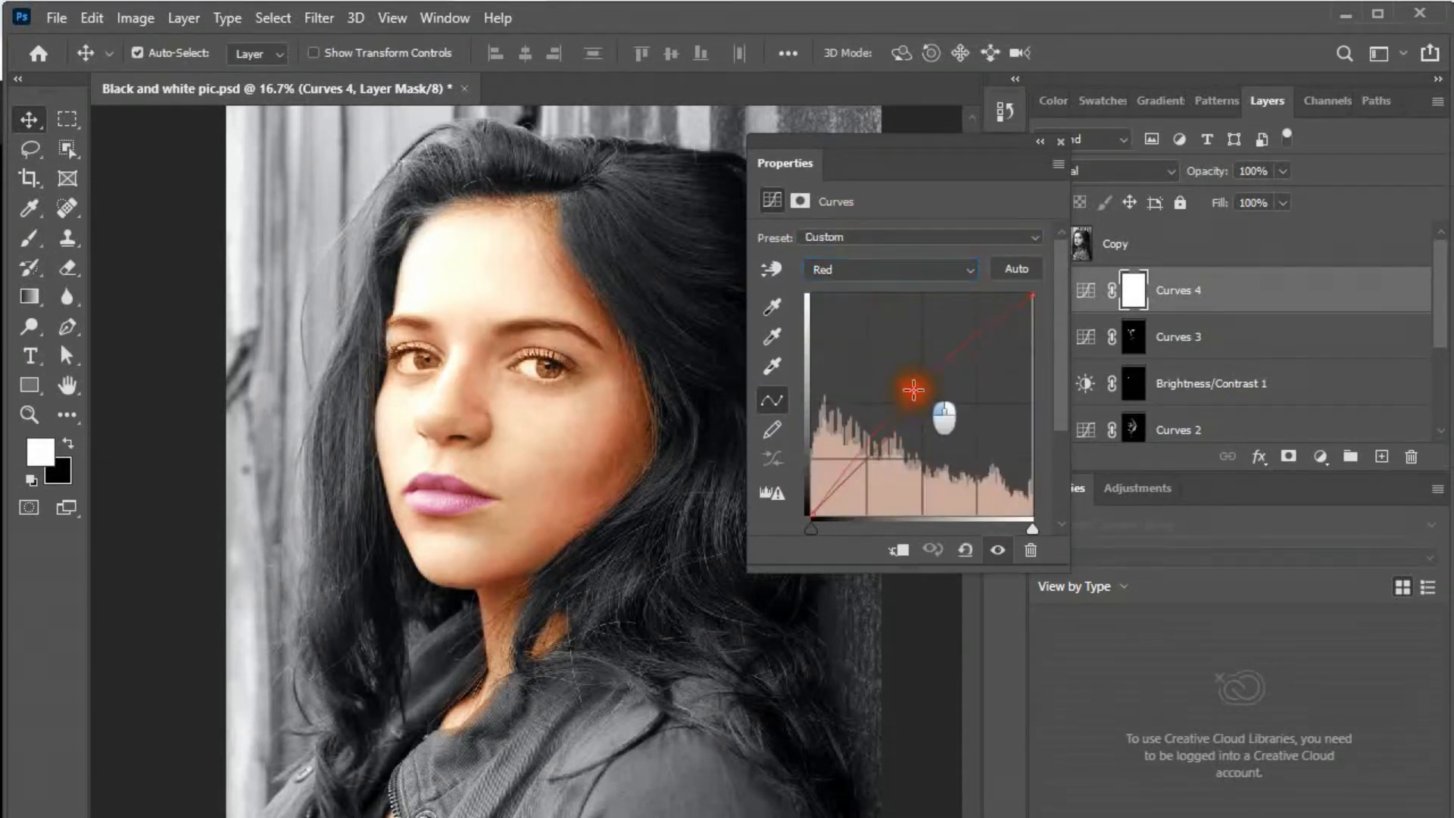
Raise the midtones of the Green channel and lower those of the Blue channel in the Curves 4 layer.
left_click(862, 270)
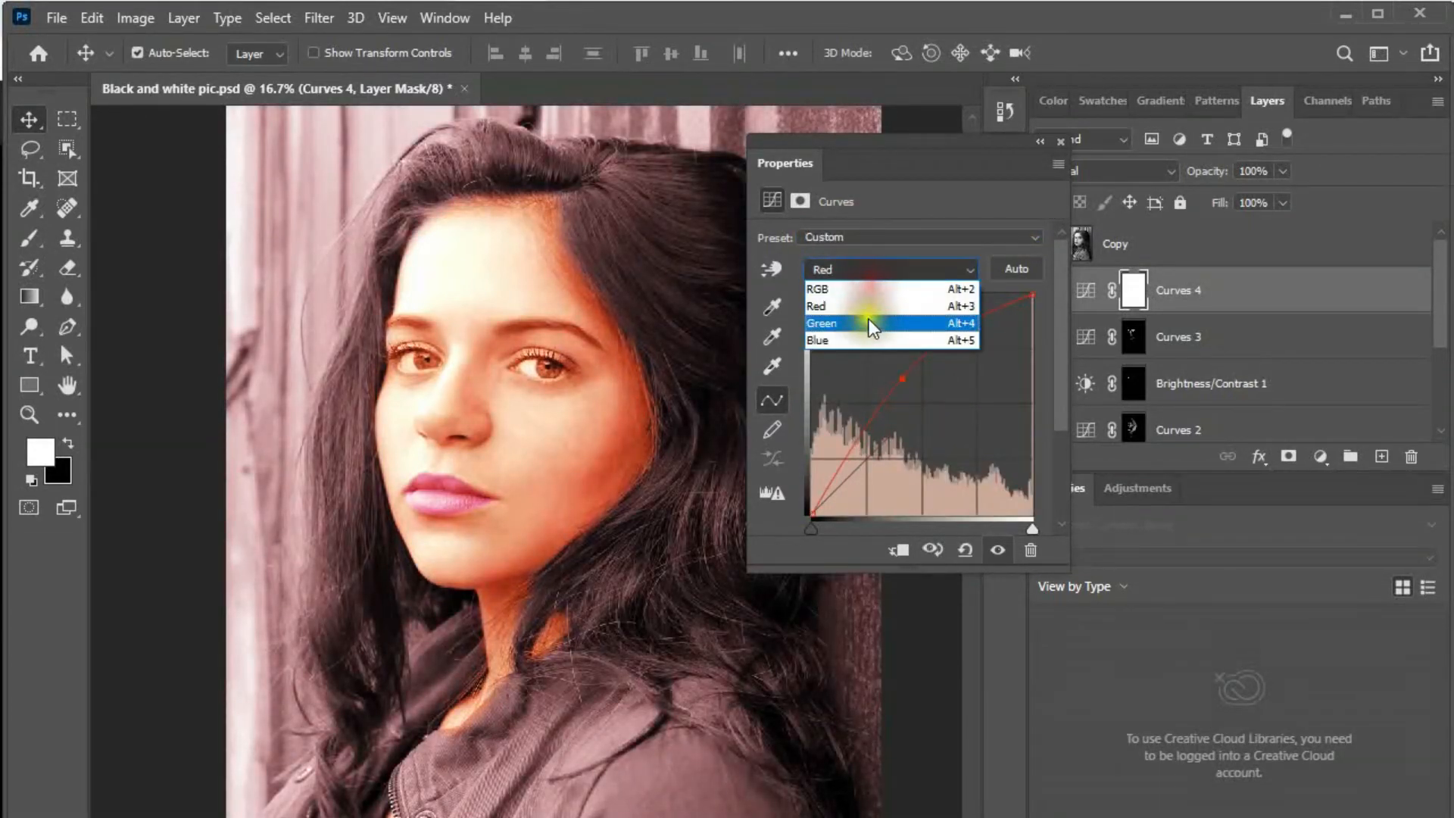
left_click(870, 319)
mouse_move(923, 402)
left_mouse_down()
mouse_move(961, 432)
mouse_move(911, 386)
left_mouse_up()
left_click(865, 277)
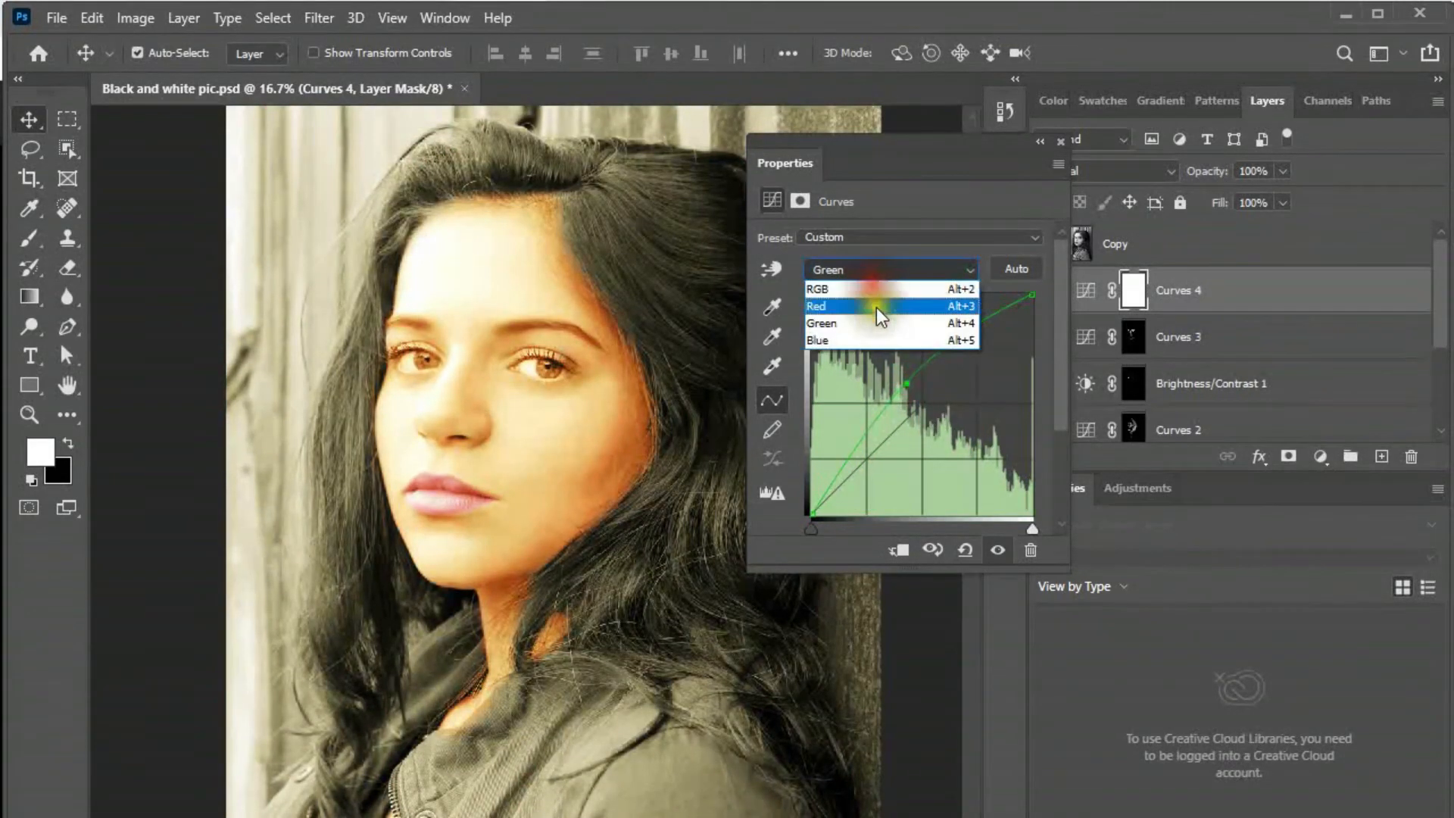
left_click(869, 328)
mouse_move(921, 392)
left_mouse_down()
mouse_move(933, 418)
mouse_move(904, 377)
mouse_move(940, 410)
left_mouse_up()
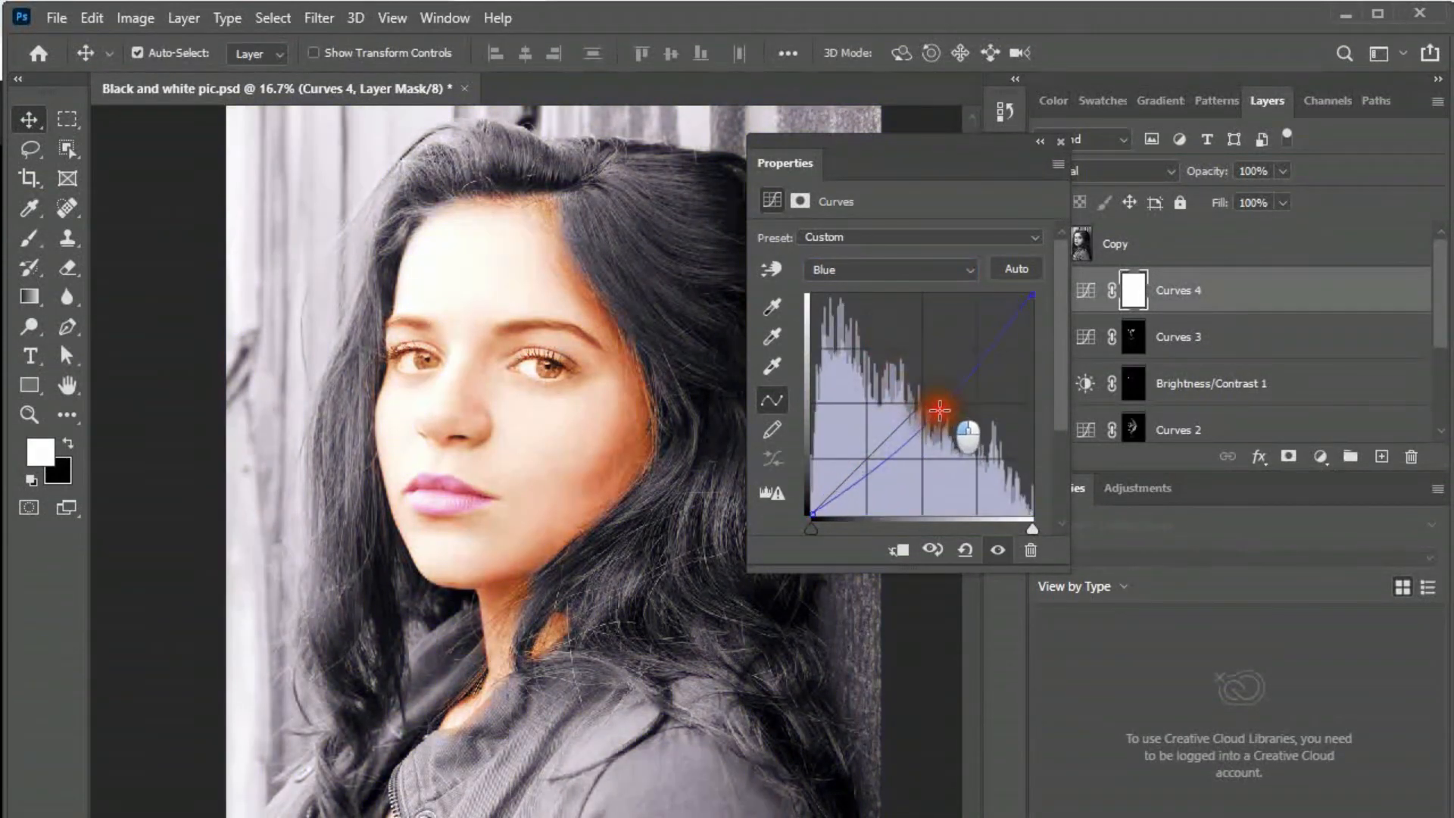
Raise the Red curve strongly for a golden-brown tint, and invert the Curves 4 mask to black.
left_click(877, 271)
left_click(874, 293)
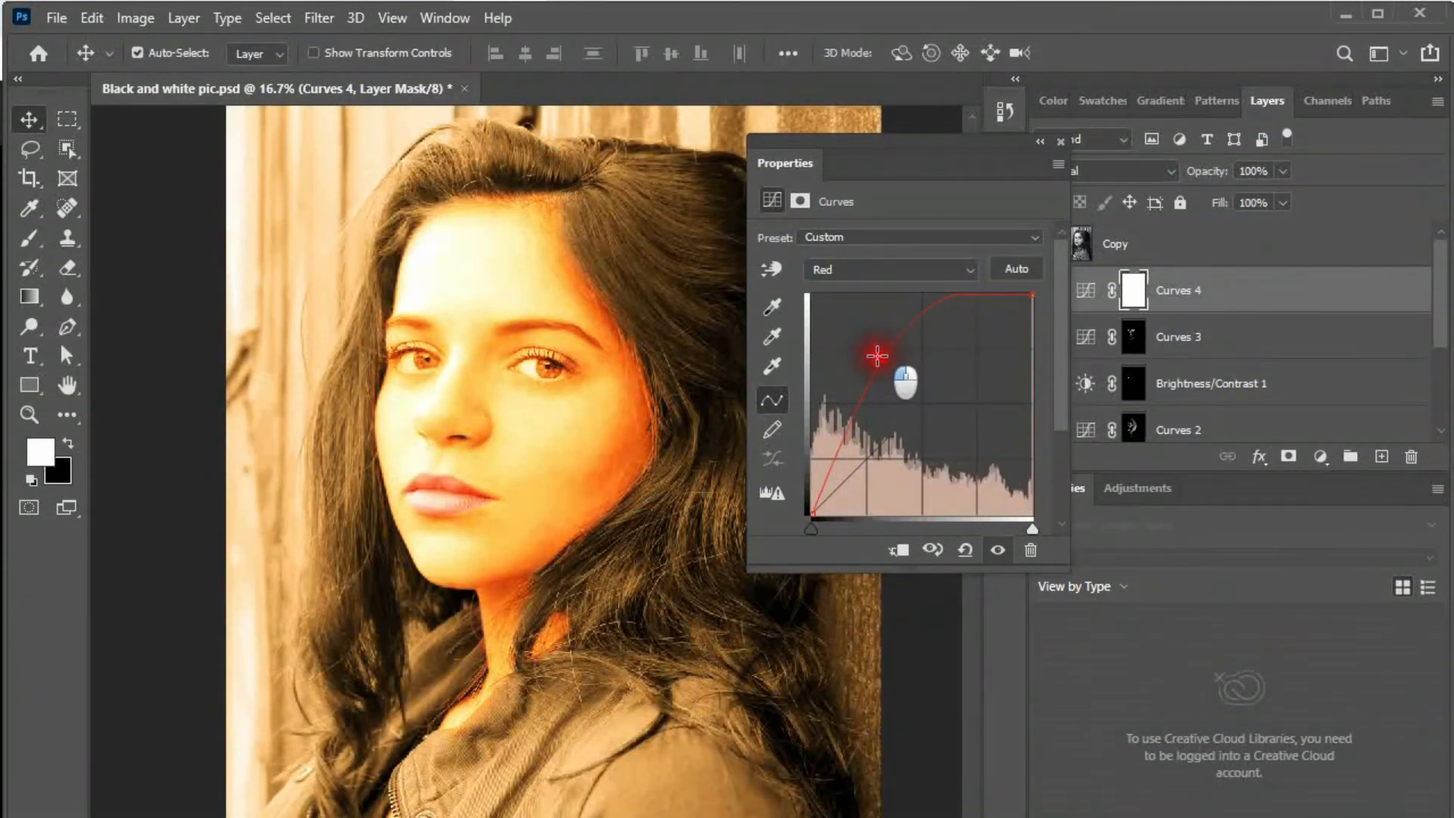
left_click(1061, 143)
left_click(1057, 147)
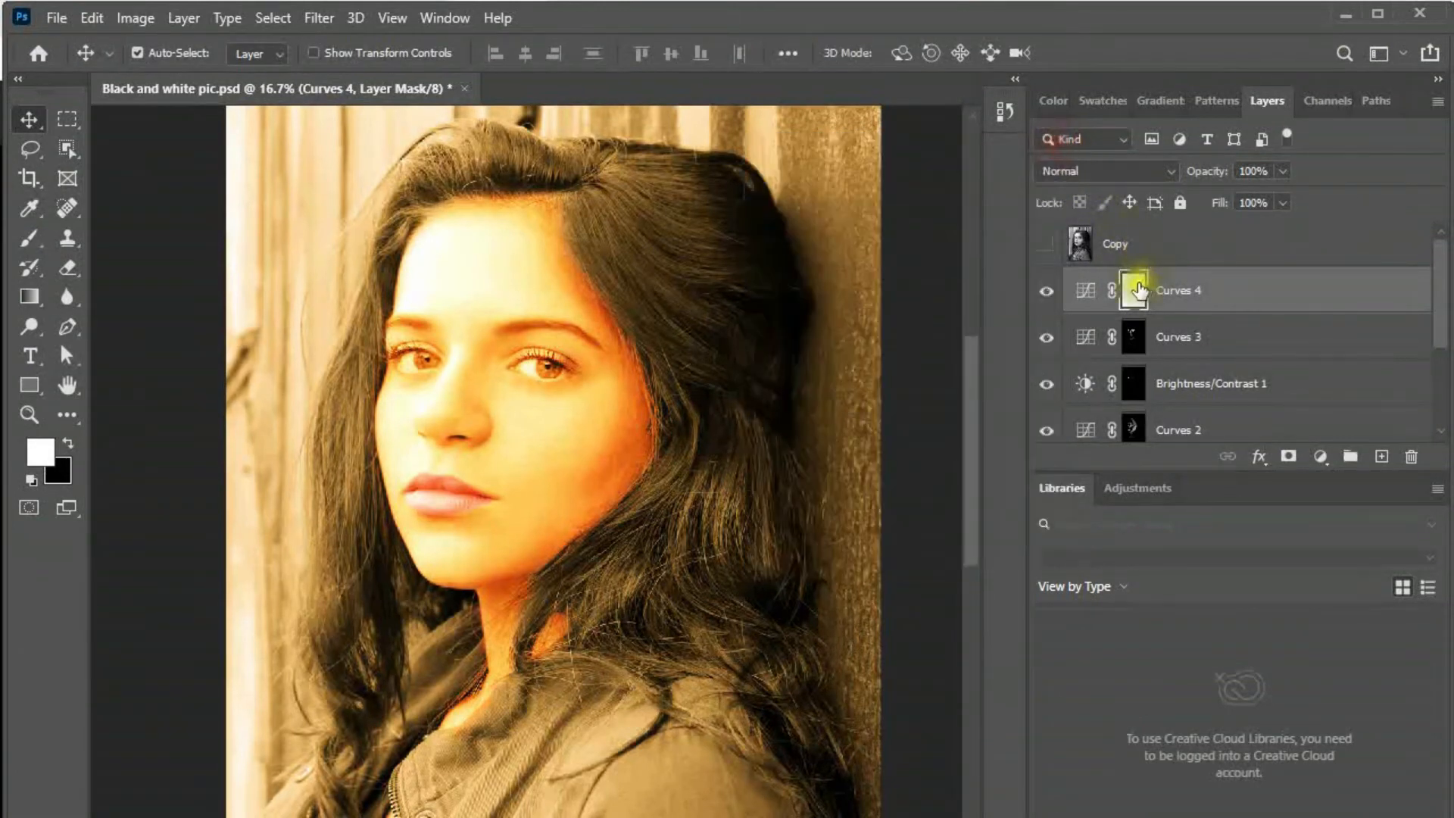
key("ctrl+i")
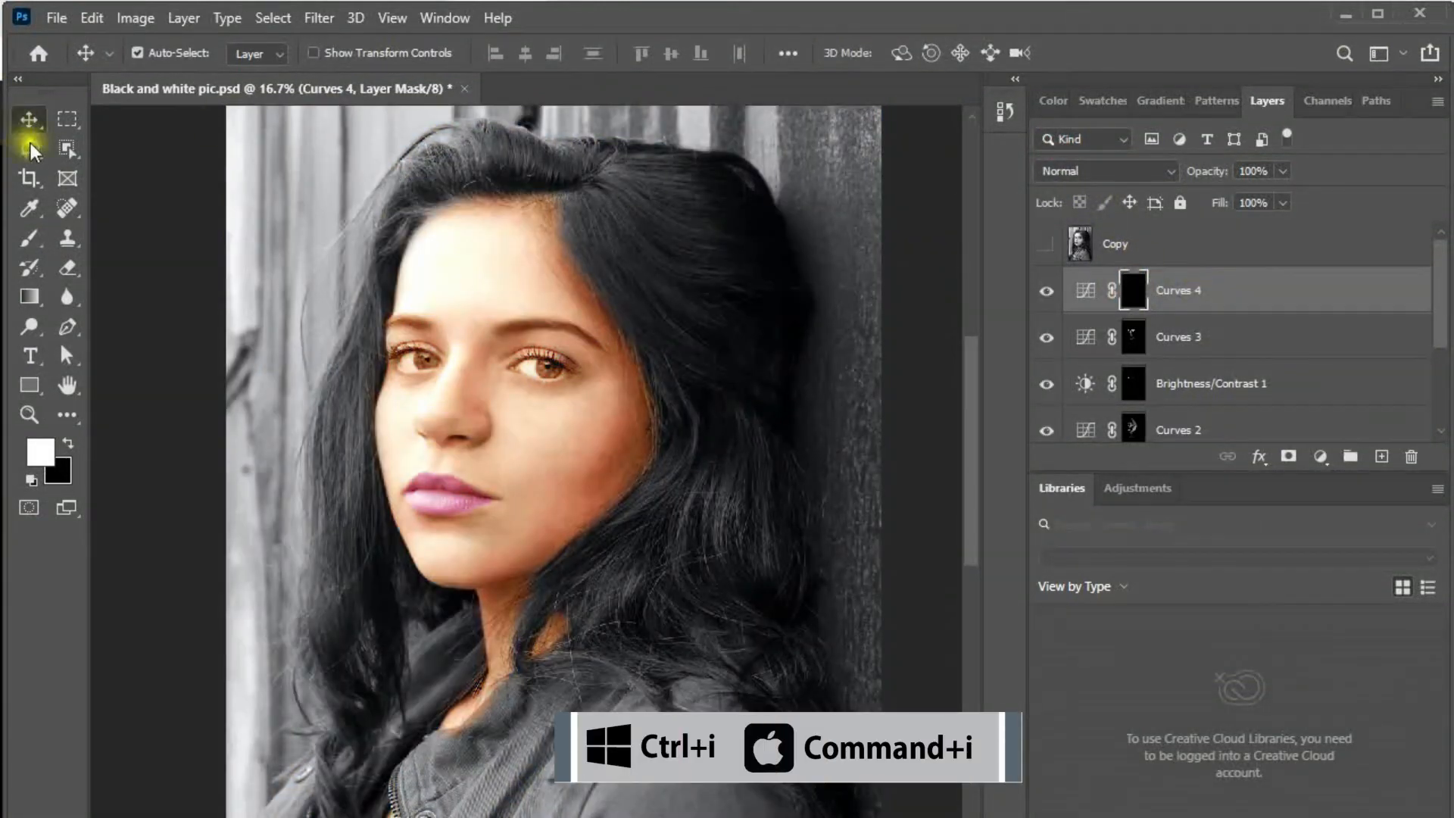
Paint the brown tint over the crown and upper hair on the Curves 4 mask, raising the brush opacity from 52% to 80%.
left_click(29, 238)
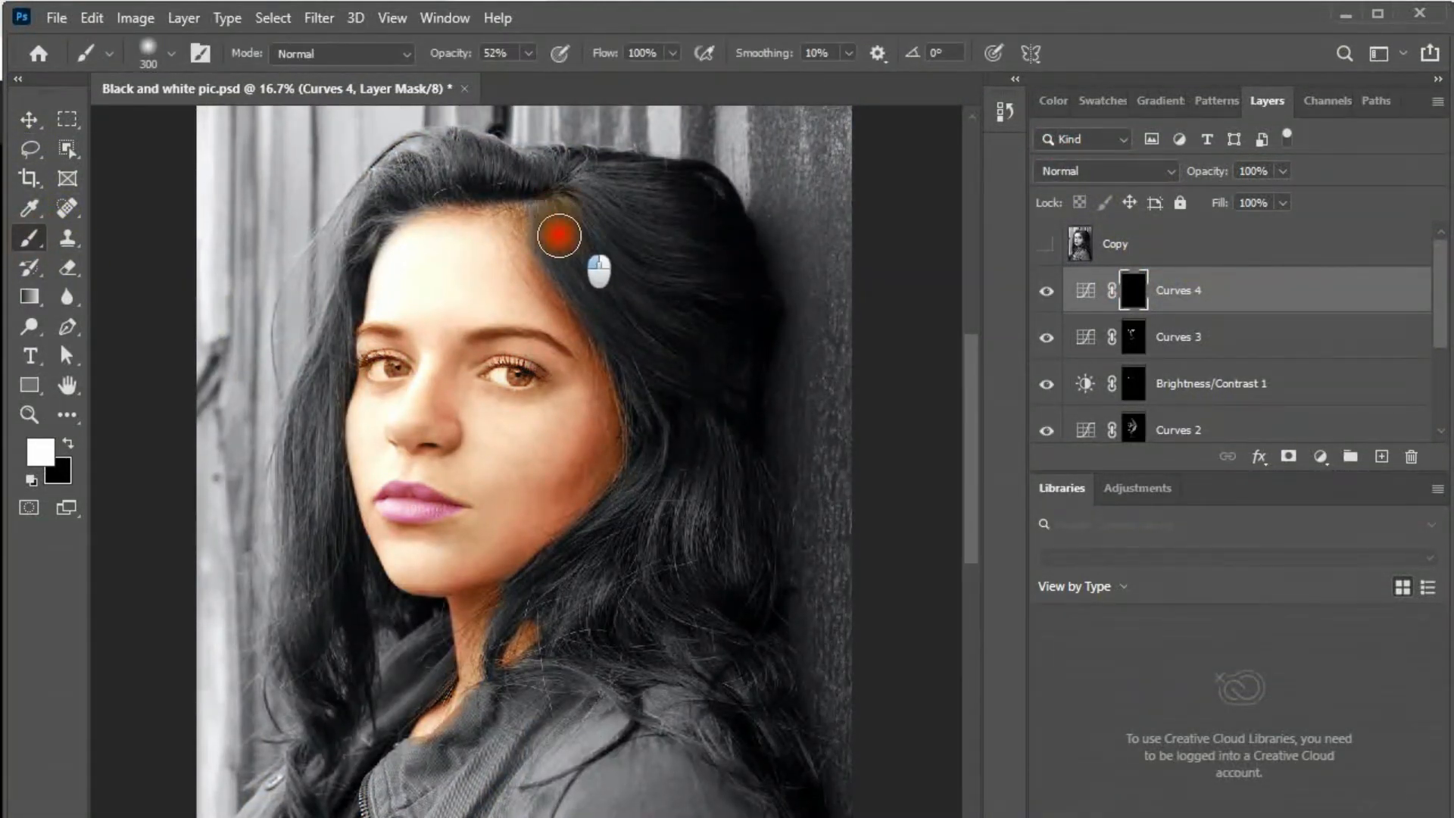
mouse_move(559, 236)
left_mouse_down()
mouse_move(609, 202)
mouse_move(608, 320)
left_mouse_up()
left_click_drag(452, 58, 476, 58)
mouse_move(606, 175)
left_mouse_down()
mouse_move(424, 166)
mouse_move(380, 204)
mouse_move(330, 331)
left_mouse_up()
scroll(373, 411, "up", 1)
left_click_drag(373, 409, 500, 257)
mouse_move(406, 281)
left_mouse_down()
mouse_move(366, 552)
mouse_move(415, 294)
left_mouse_up()
left_click_drag(409, 295, 477, 425)
Reduce the brush size and paint the tint into the narrower strands beside the face, neck and collar.
key("bracketleft")
key("bracketleft")
key("bracketleft")
key("bracketleft")
key("bracketleft")
mouse_move(437, 481)
left_mouse_down()
mouse_move(455, 630)
mouse_move(477, 657)
left_mouse_up()
left_click_drag(403, 604, 409, 721)
key("bracketleft")
left_click_drag(477, 477, 474, 530)
left_click_drag(558, 327, 548, 441)
mouse_move(520, 331)
left_mouse_down()
mouse_move(537, 465)
mouse_move(503, 337)
mouse_move(474, 303)
left_mouse_up()
mouse_move(808, 423)
left_mouse_down()
mouse_move(604, 532)
mouse_move(561, 461)
left_mouse_up()
Enlarge the brush to about 200 and tint the long hair falling over the shoulder and down the jacket.
key("bracketright")
key("bracketright")
key("bracketright")
mouse_move(551, 431)
left_mouse_down()
mouse_move(487, 555)
mouse_move(666, 578)
left_mouse_up()
mouse_move(533, 455)
left_mouse_down()
mouse_move(748, 268)
mouse_move(707, 234)
mouse_move(730, 315)
left_mouse_up()
mouse_move(727, 372)
left_mouse_down()
mouse_move(610, 503)
mouse_move(661, 599)
mouse_move(524, 615)
left_mouse_up()
key("bracketright")
key("bracketright")
mouse_move(606, 402)
left_mouse_down()
mouse_move(711, 659)
mouse_move(708, 386)
left_mouse_up()
key("bracketleft")
left_click_drag(716, 454, 782, 747)
left_click_drag(676, 534, 674, 471)
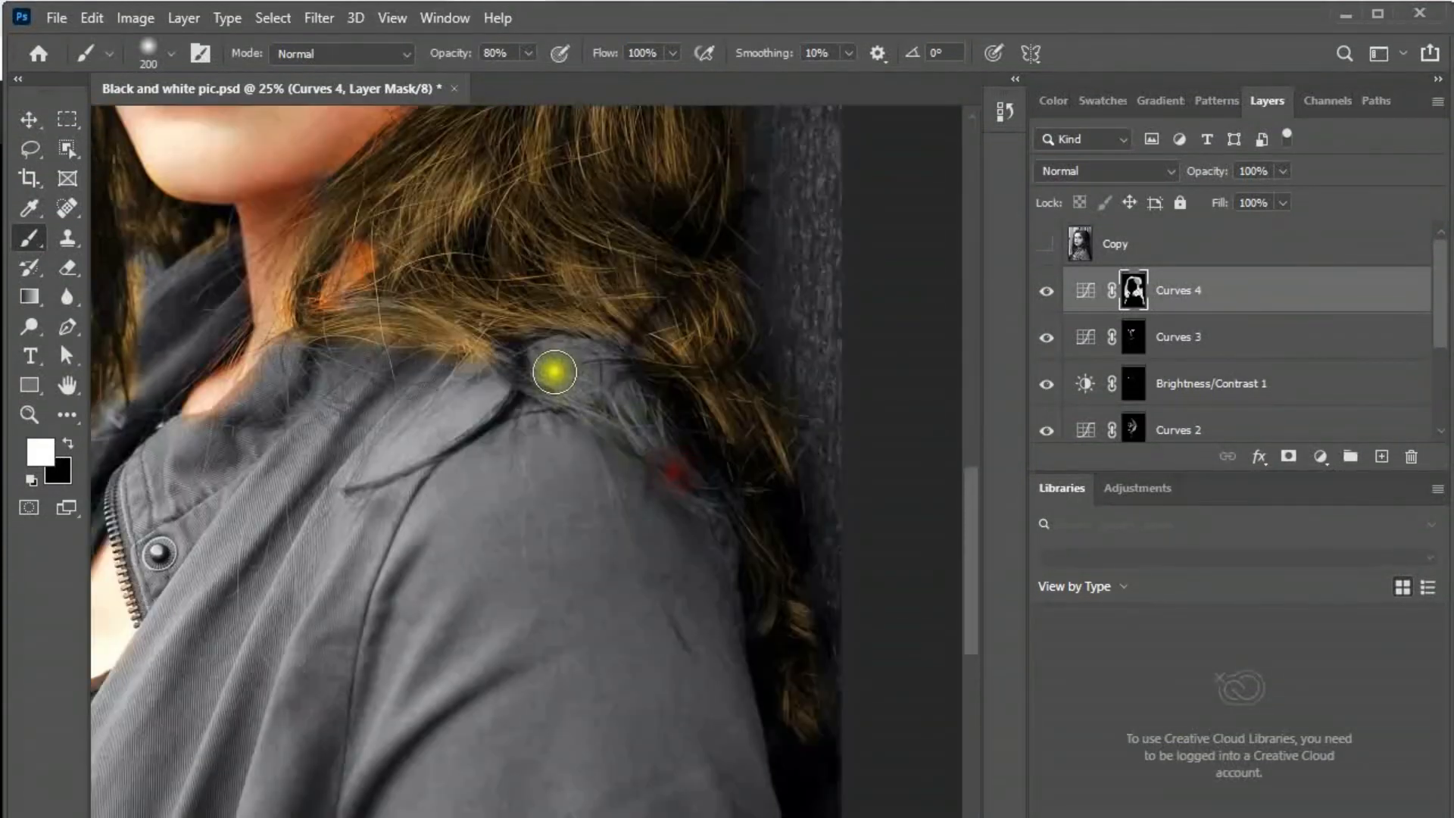
mouse_move(515, 393)
left_mouse_down()
mouse_move(388, 475)
mouse_move(522, 383)
left_mouse_up()
Enlarge the brush to 250 and fill in the tint over the crown and the outer edge of the hair.
key("bracketright")
key("bracketright")
key("bracketright")
key("bracketright")
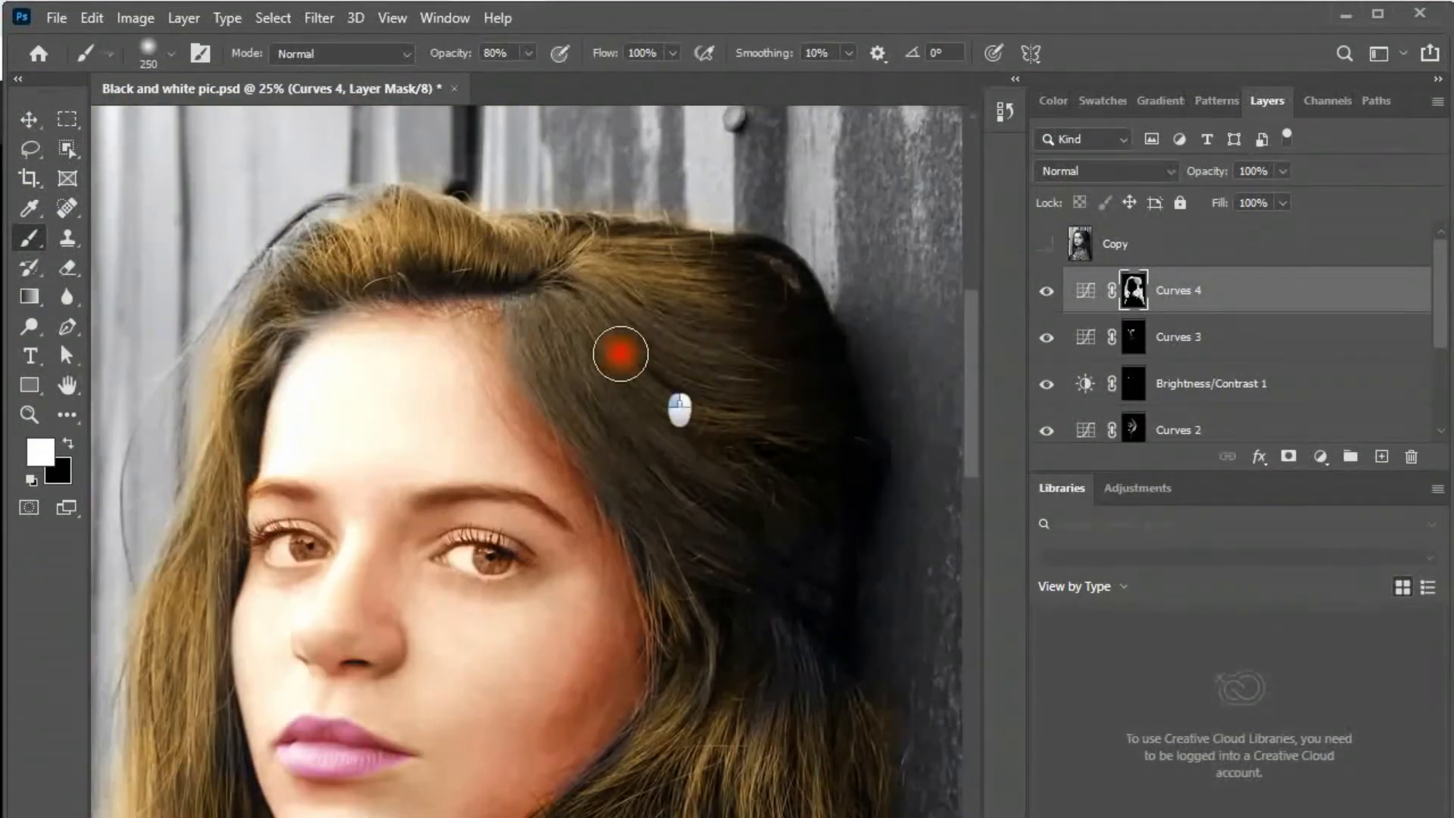
mouse_move(621, 354)
left_mouse_down()
mouse_move(701, 525)
mouse_move(591, 292)
left_mouse_up()
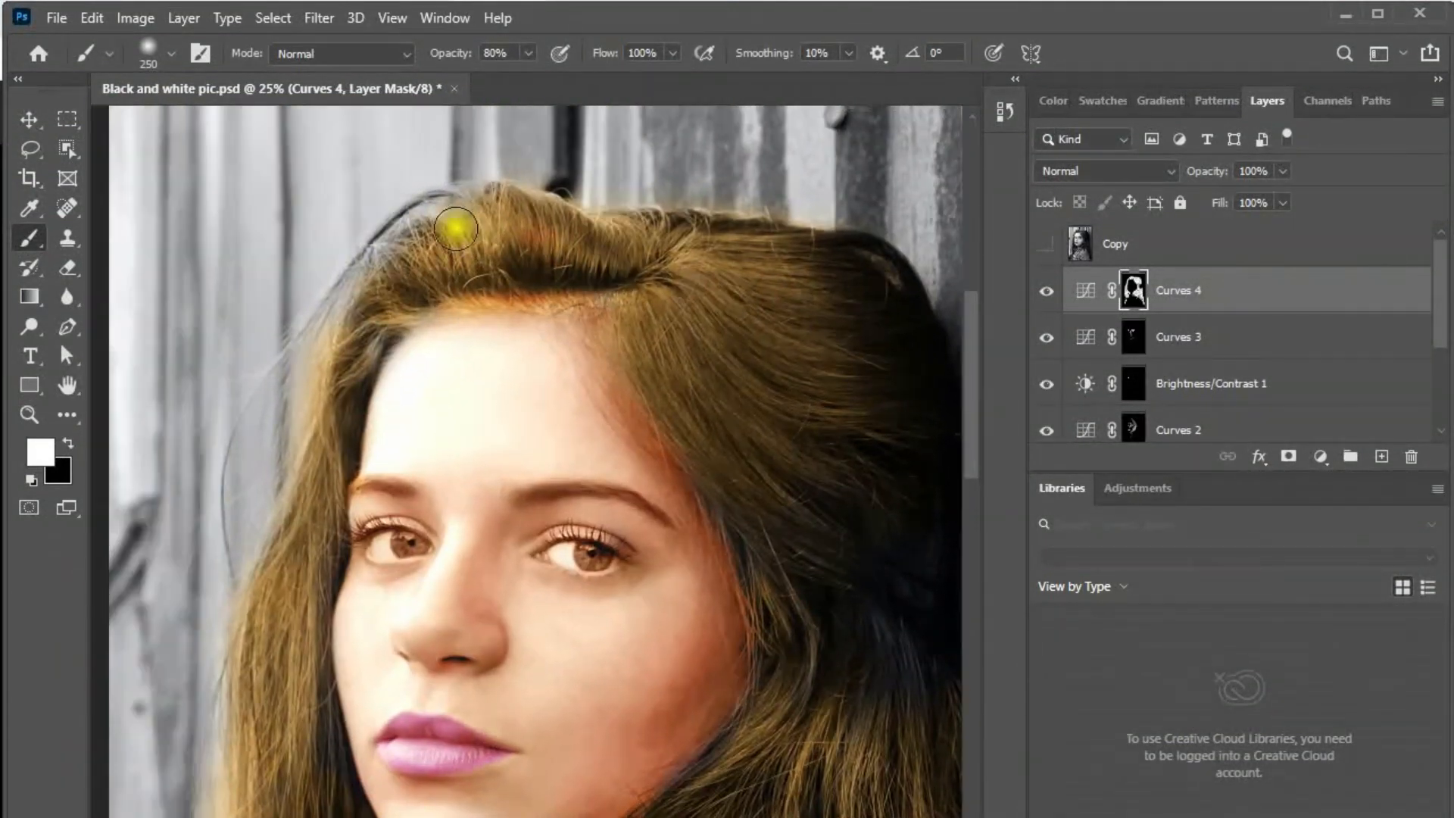
mouse_move(464, 227)
left_mouse_down()
mouse_move(442, 195)
mouse_move(288, 346)
mouse_move(471, 188)
left_mouse_up()
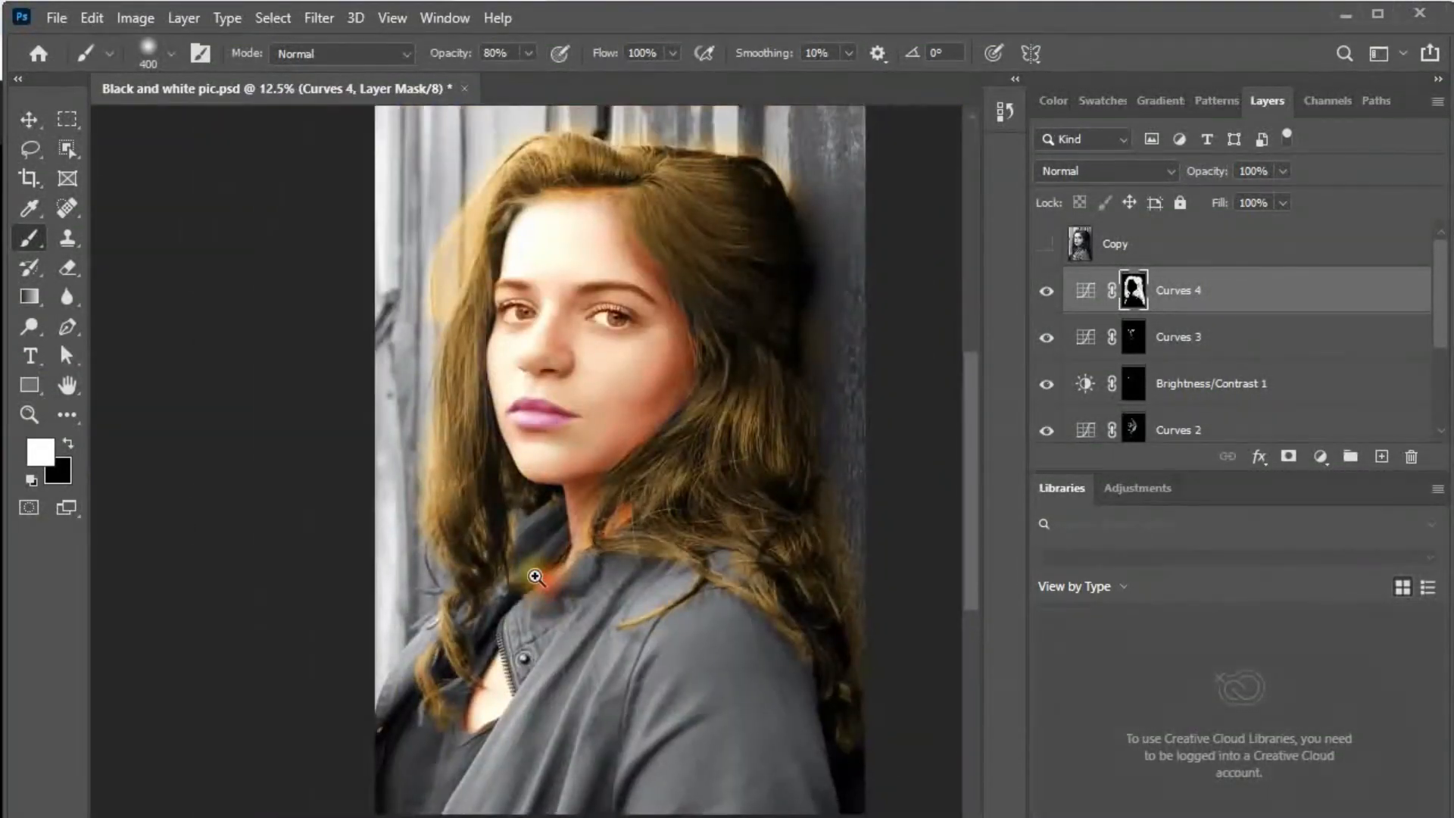
Set the Curves 4 layer opacity to 84%.
left_click(535, 578)
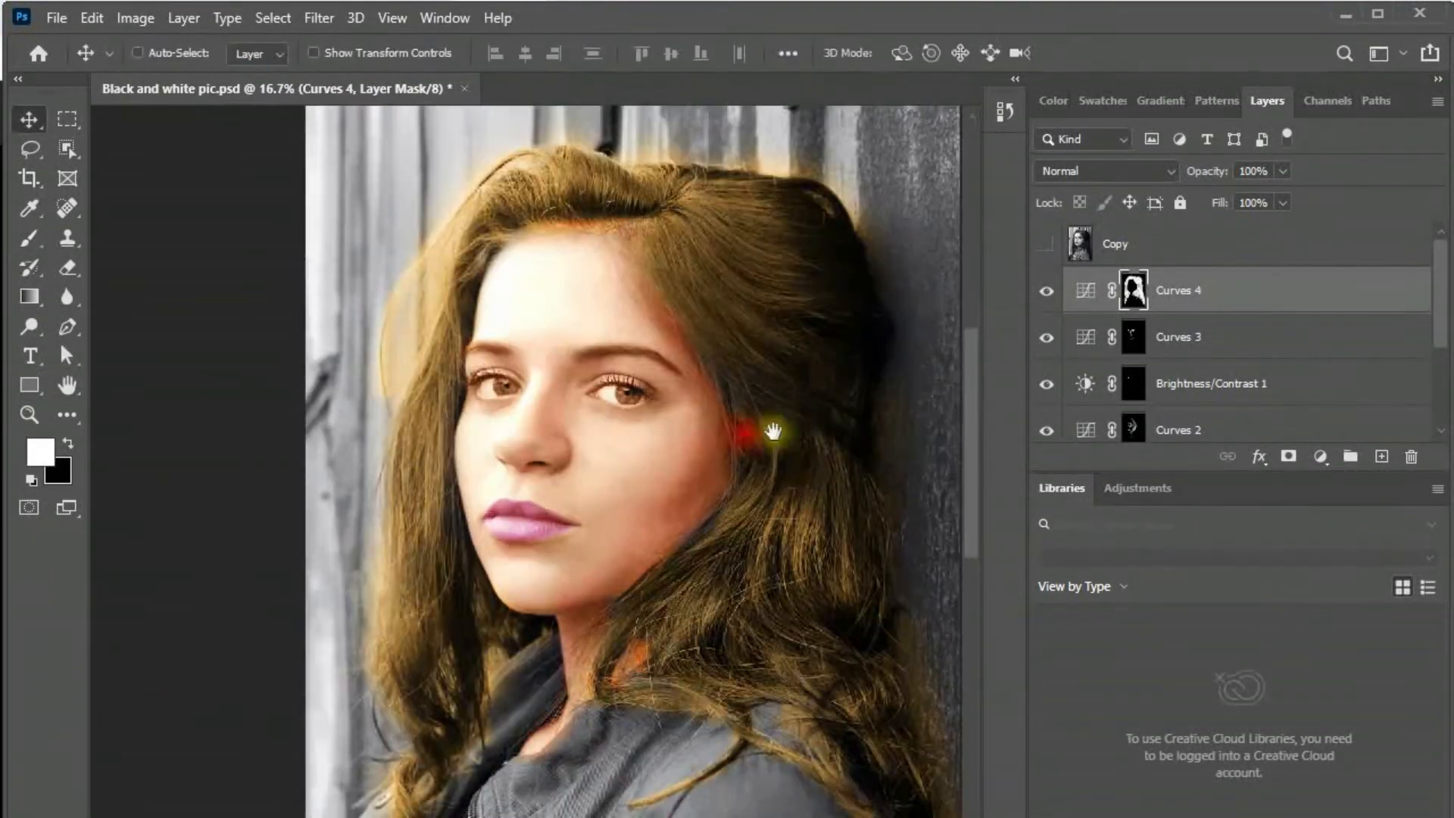
key("8")
key("4")
Erase tint spill from the wall beside the loose hair with black on the Curves 4 mask, using a size 175 brush at 64% opacity.
left_click(29, 237)
left_click(1134, 290)
key("ctrl+plus")
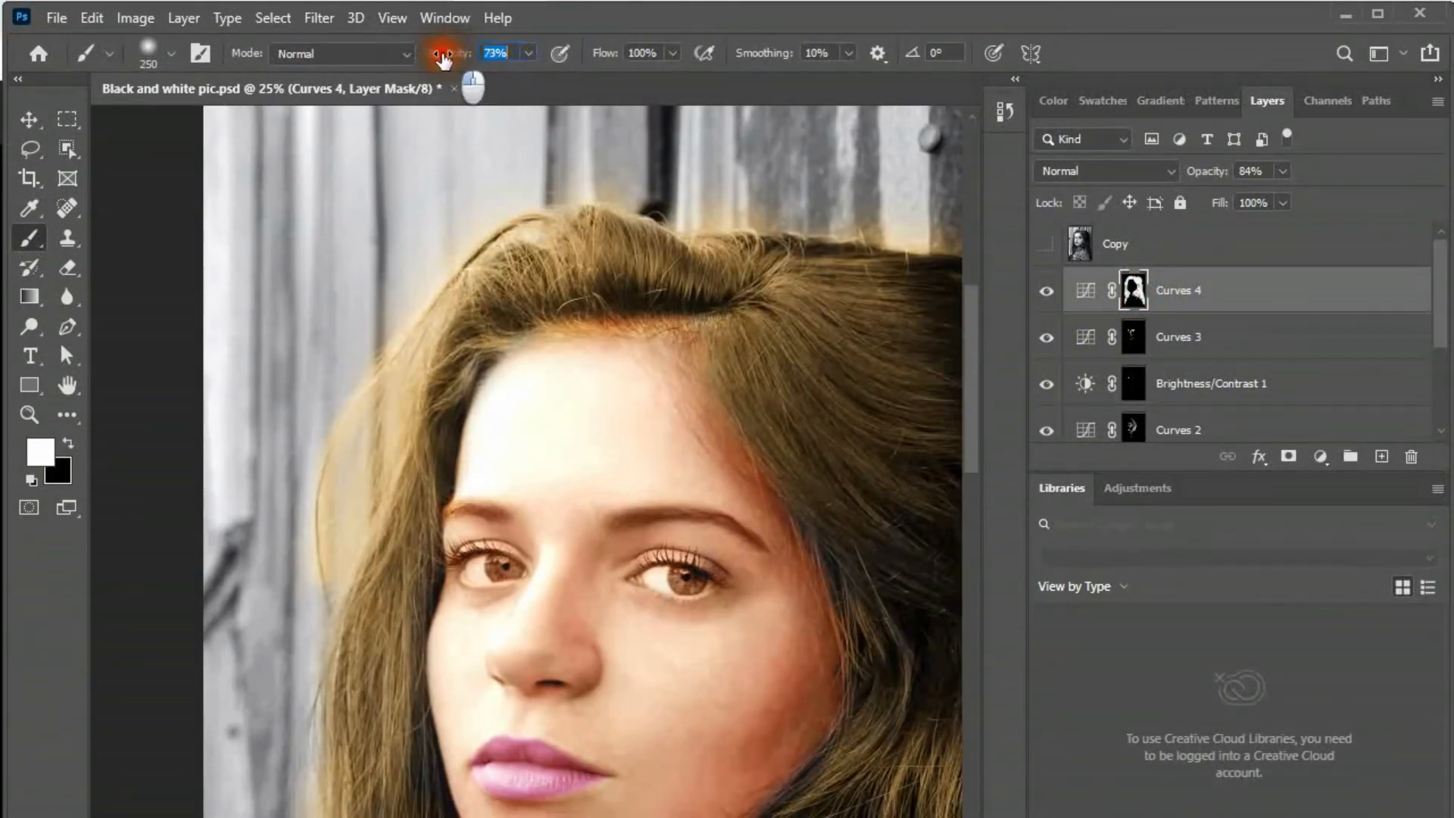
left_click_drag(443, 59, 437, 59)
key("bracketleft")
key("bracketleft")
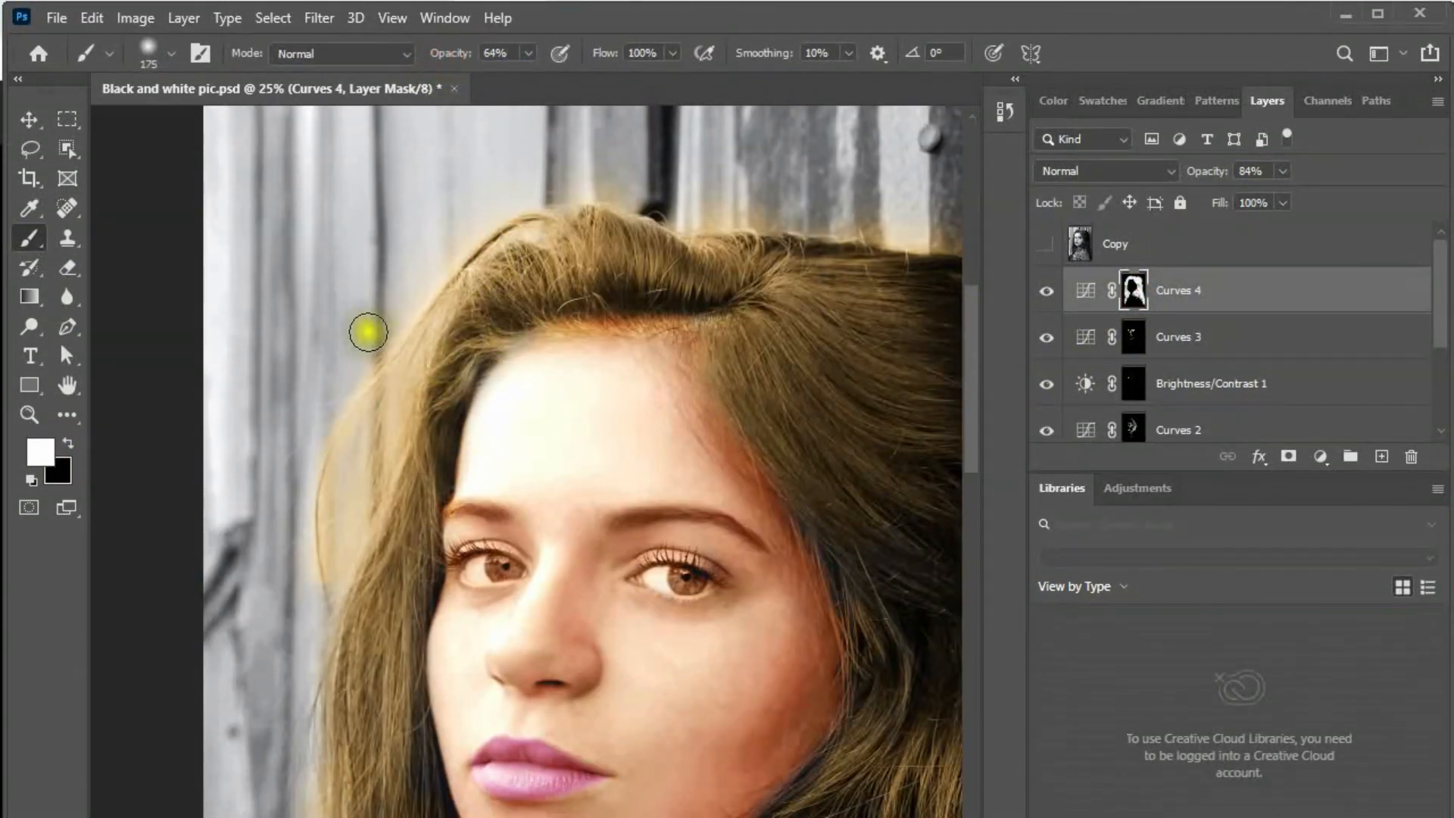
left_click_drag(367, 333, 273, 513)
key("ctrl+z")
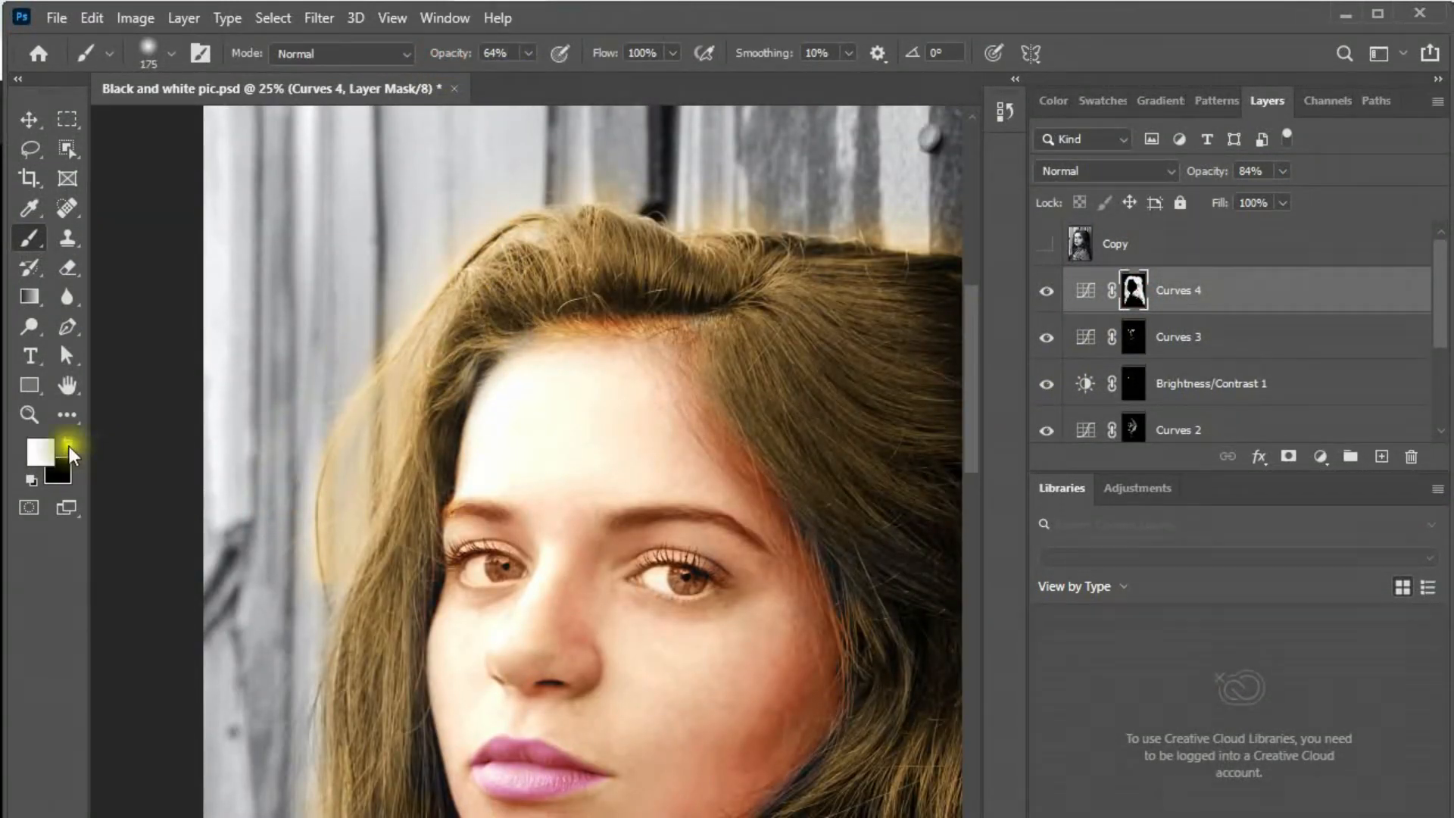
left_click_drag(291, 497, 277, 568)
left_click_drag(359, 454, 329, 551)
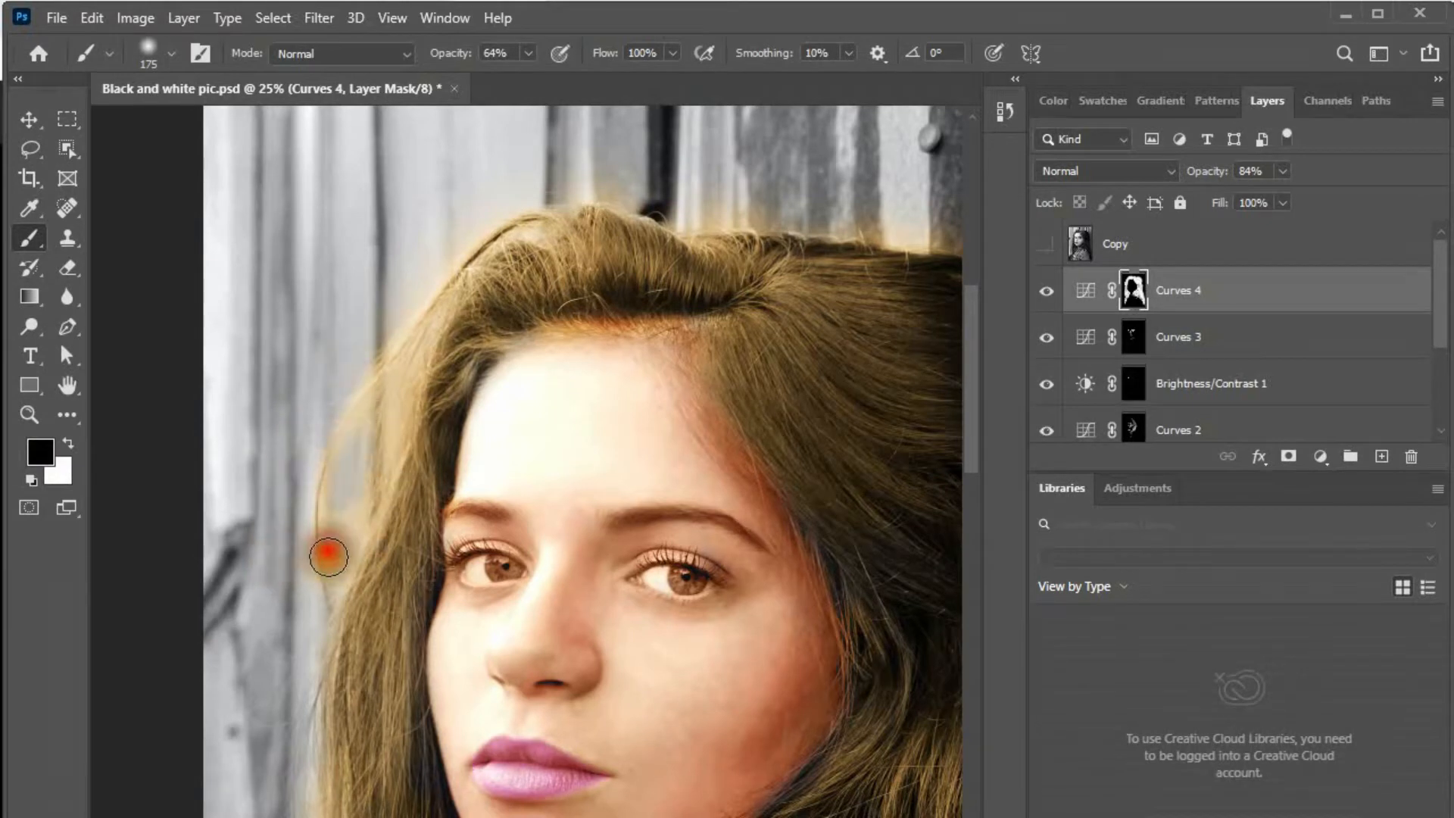
left_click_drag(355, 480, 325, 583)
left_click_drag(386, 407, 331, 577)
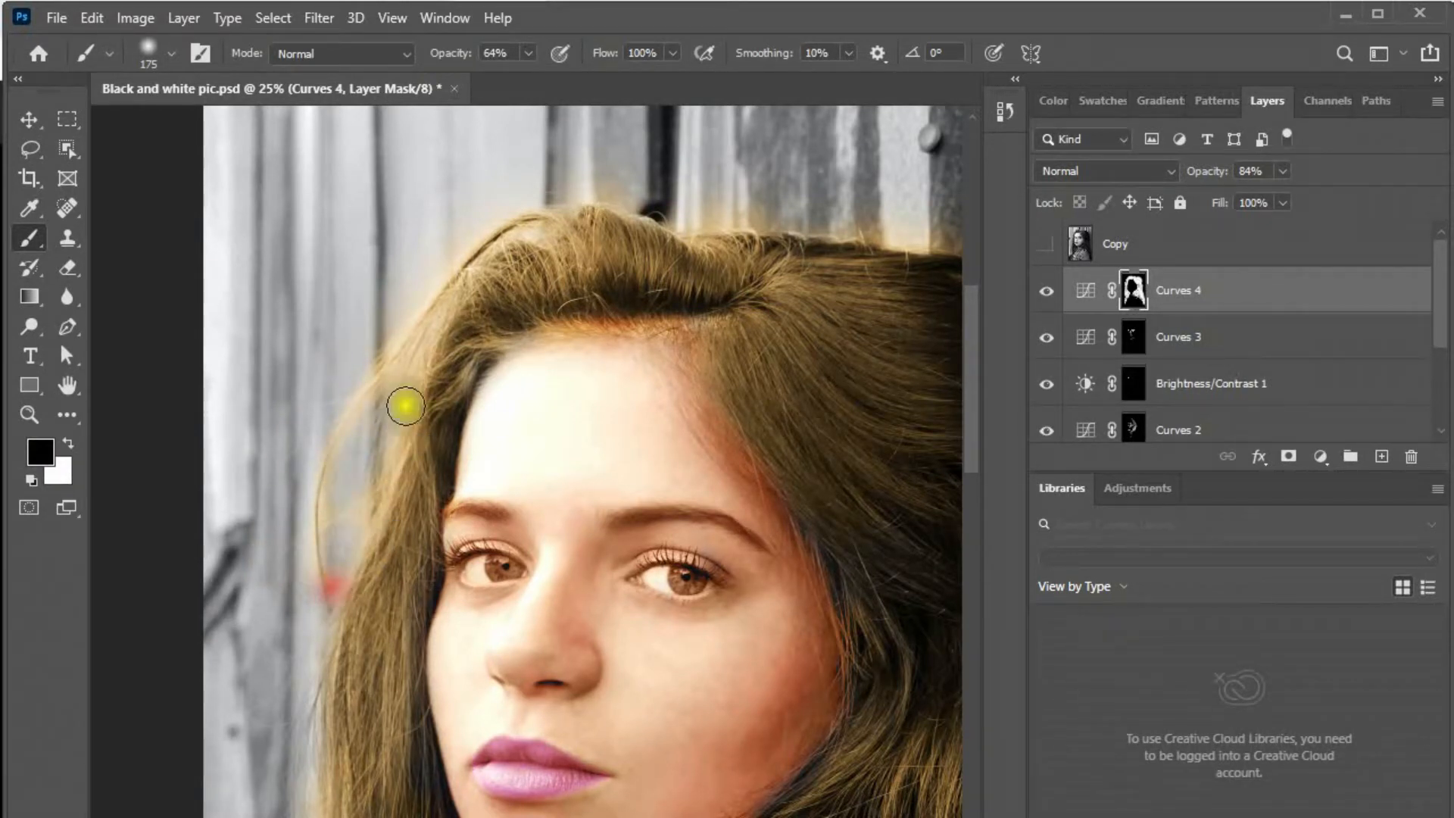
Lower the brush opacity to 48% and soften the remaining spill around the loose outer hair strands.
left_click_drag(439, 57, 436, 58)
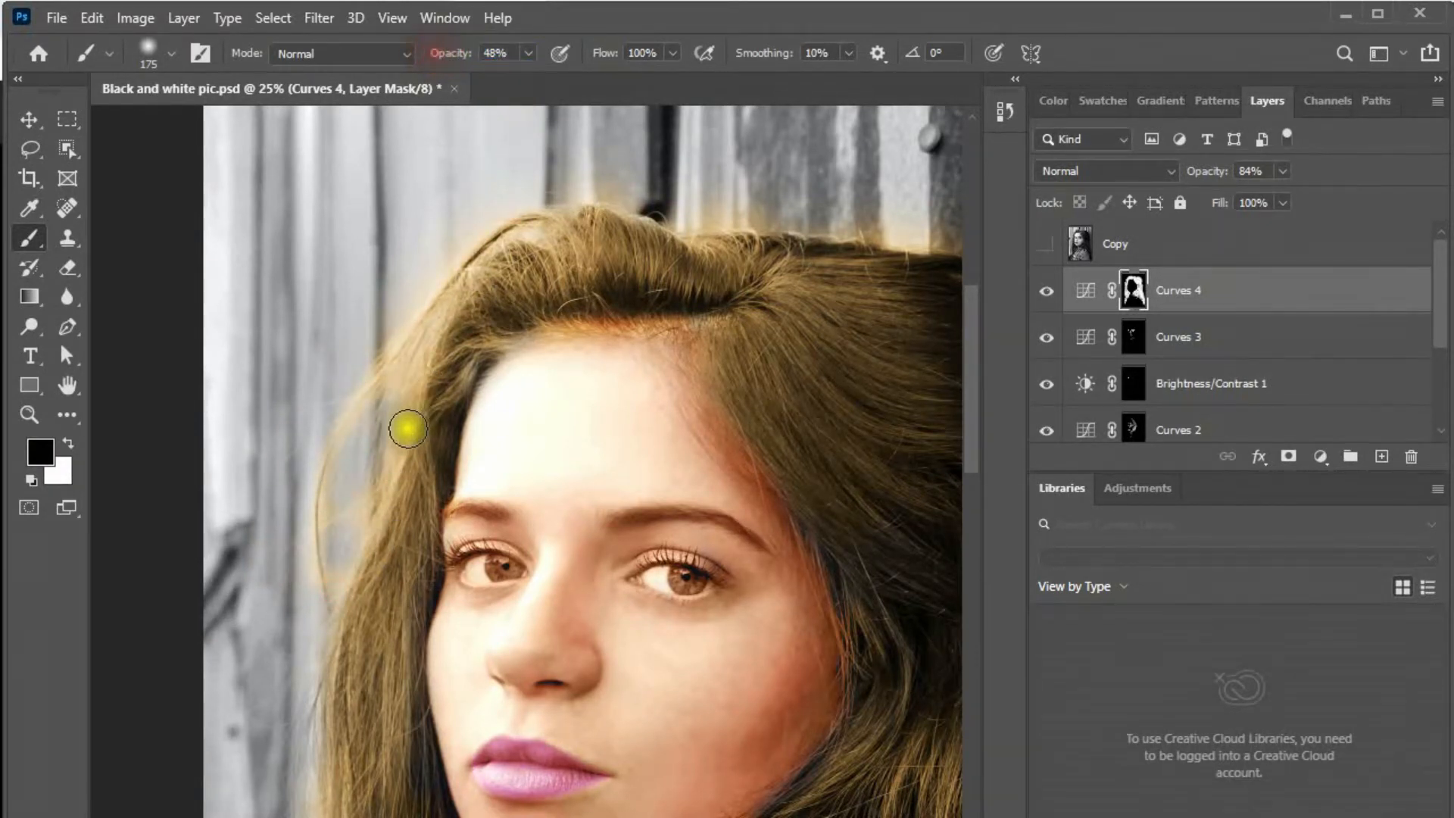
mouse_move(394, 385)
left_mouse_down()
mouse_move(351, 552)
mouse_move(312, 563)
mouse_move(318, 485)
mouse_move(319, 618)
left_mouse_up()
left_click_drag(365, 481, 351, 525)
mouse_move(370, 359)
left_mouse_down()
mouse_move(420, 331)
mouse_move(402, 318)
mouse_move(334, 435)
left_mouse_up()
left_click_drag(416, 393, 325, 498)
mouse_move(327, 397)
left_mouse_down()
mouse_move(422, 294)
mouse_move(692, 312)
left_mouse_up()
Raise the brush opacity to 72% and erase the tint from the wall above and behind the head.
scroll(619, 309, "right", 5)
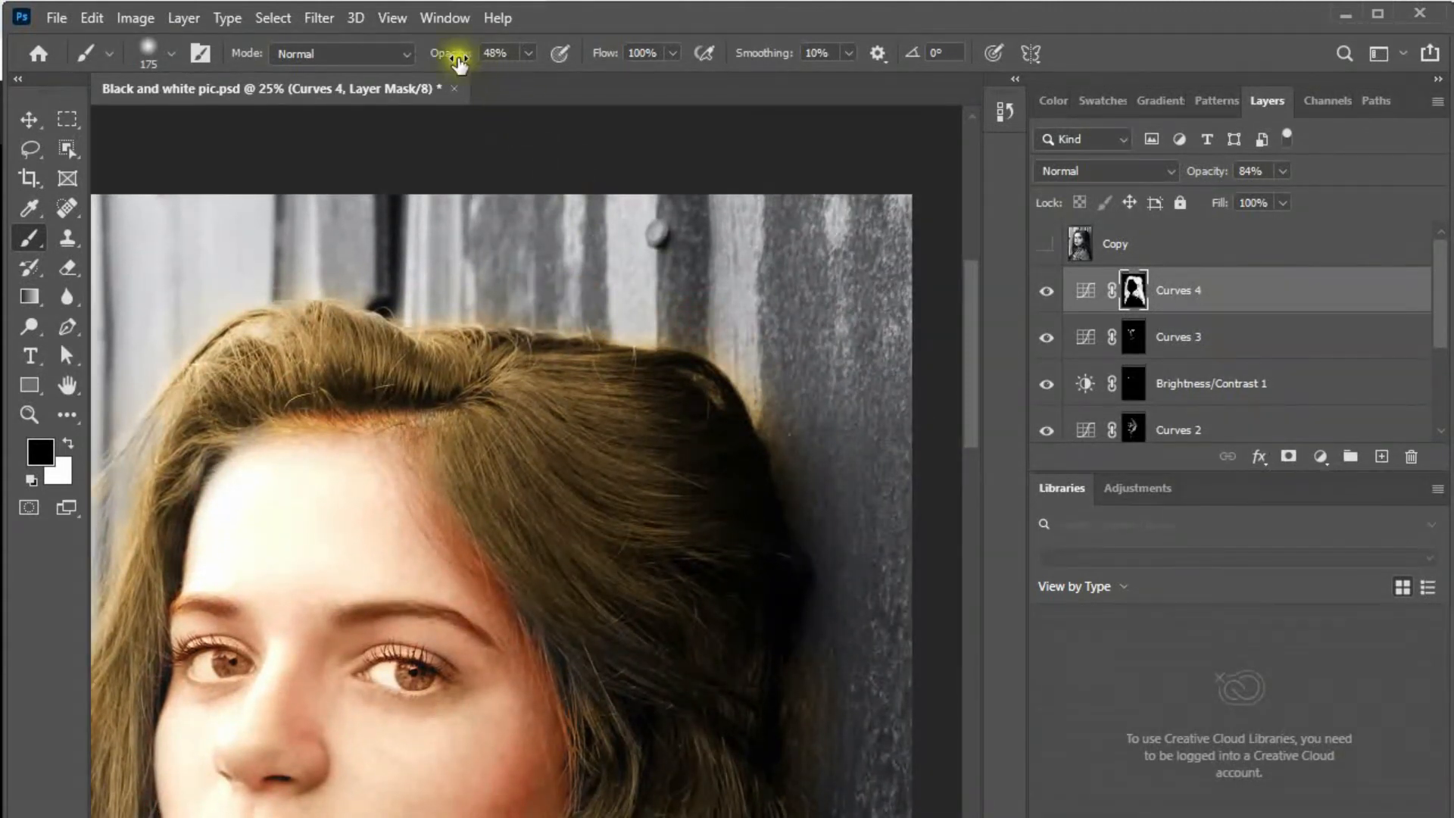
mouse_move(382, 295)
left_mouse_down()
mouse_move(606, 314)
mouse_move(741, 356)
mouse_move(643, 327)
mouse_move(740, 361)
mouse_move(771, 416)
mouse_move(733, 362)
left_mouse_up()
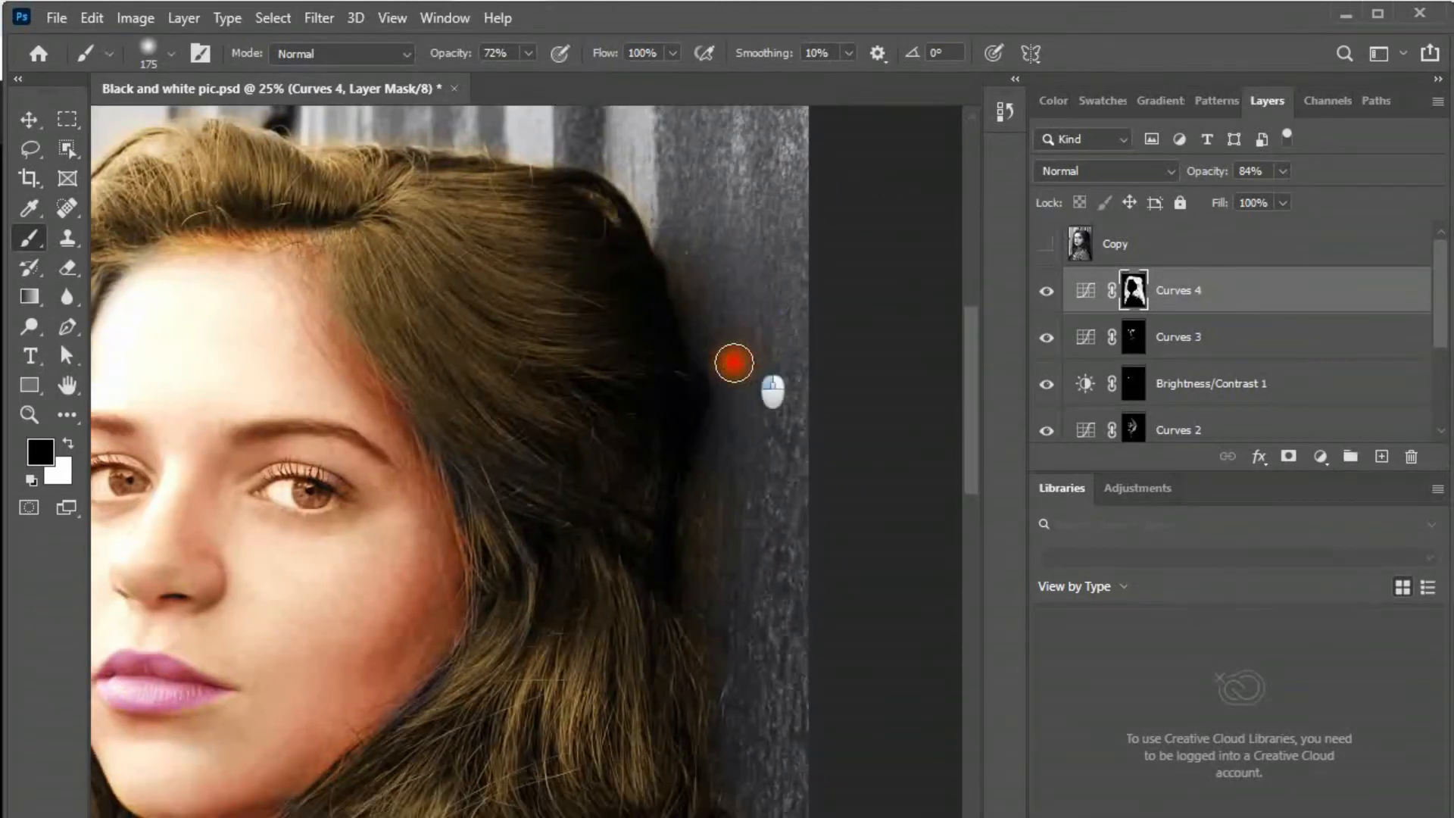
mouse_move(677, 233)
left_mouse_down()
mouse_move(724, 633)
mouse_move(741, 311)
left_mouse_up()
mouse_move(731, 527)
left_mouse_down()
mouse_move(732, 612)
mouse_move(755, 698)
mouse_move(780, 714)
left_mouse_up()
left_click_drag(776, 655, 759, 497)
mouse_move(728, 486)
left_mouse_down()
mouse_move(762, 604)
mouse_move(725, 387)
left_mouse_up()
left_click_drag(773, 596, 739, 340)
left_click_drag(739, 454, 759, 500)
Clean the tint spill off the jacket and background around the lower curled strand beside the open zipper.
left_click_drag(534, 471, 847, 559)
mouse_move(666, 485)
left_mouse_down()
mouse_move(707, 467)
mouse_move(688, 474)
left_mouse_up()
left_click_drag(549, 457, 719, 441)
left_click_drag(387, 410, 373, 493)
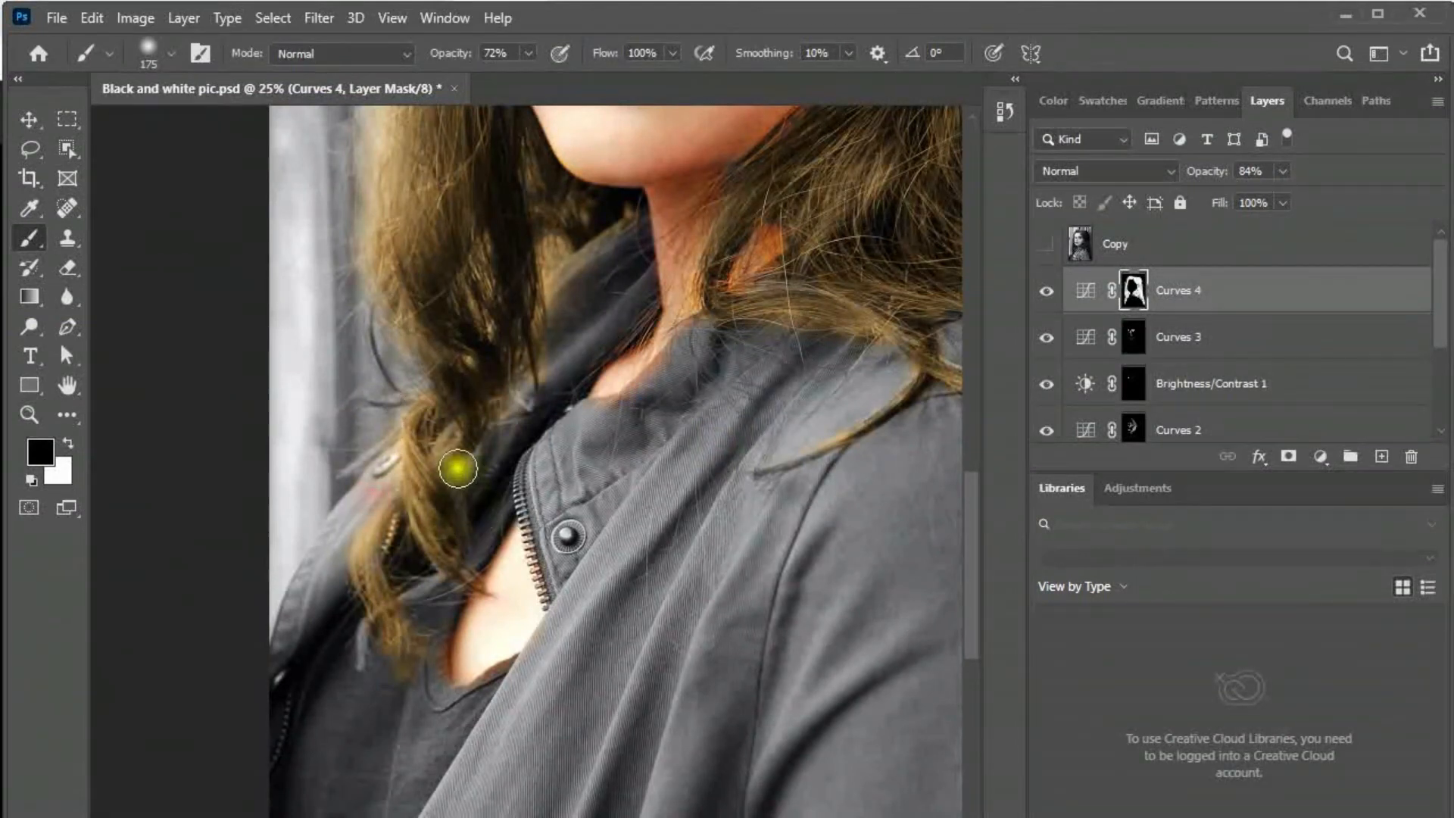
mouse_move(459, 472)
left_mouse_down()
mouse_move(503, 595)
mouse_move(422, 710)
mouse_move(382, 702)
left_mouse_up()
left_click_drag(452, 574, 458, 632)
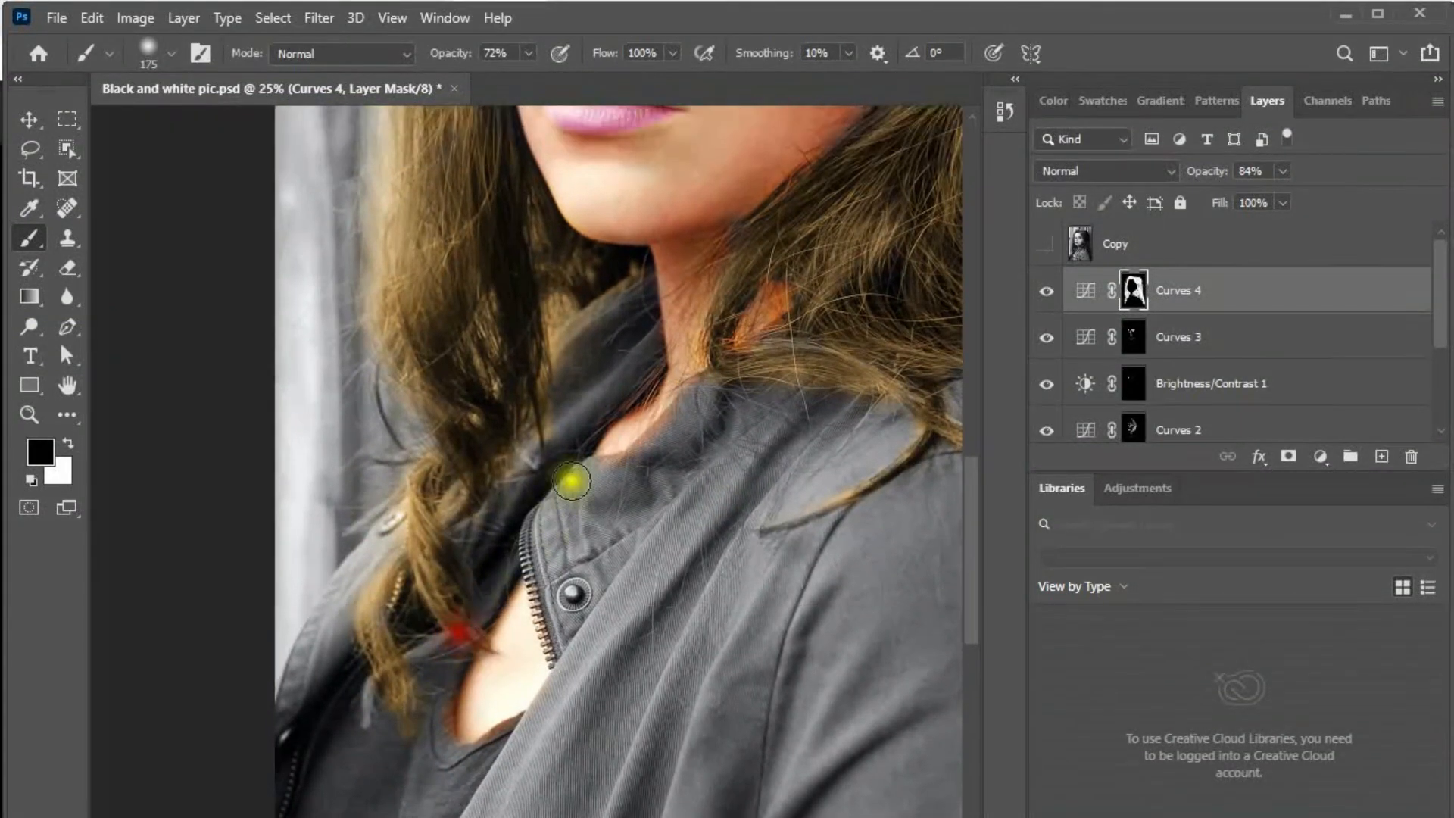
Erase the tint from the jacket collar beside the neck and around the stray strand on the shoulder.
mouse_move(567, 342)
left_mouse_down()
mouse_move(568, 402)
mouse_move(519, 500)
left_mouse_up()
left_click_drag(583, 419, 564, 587)
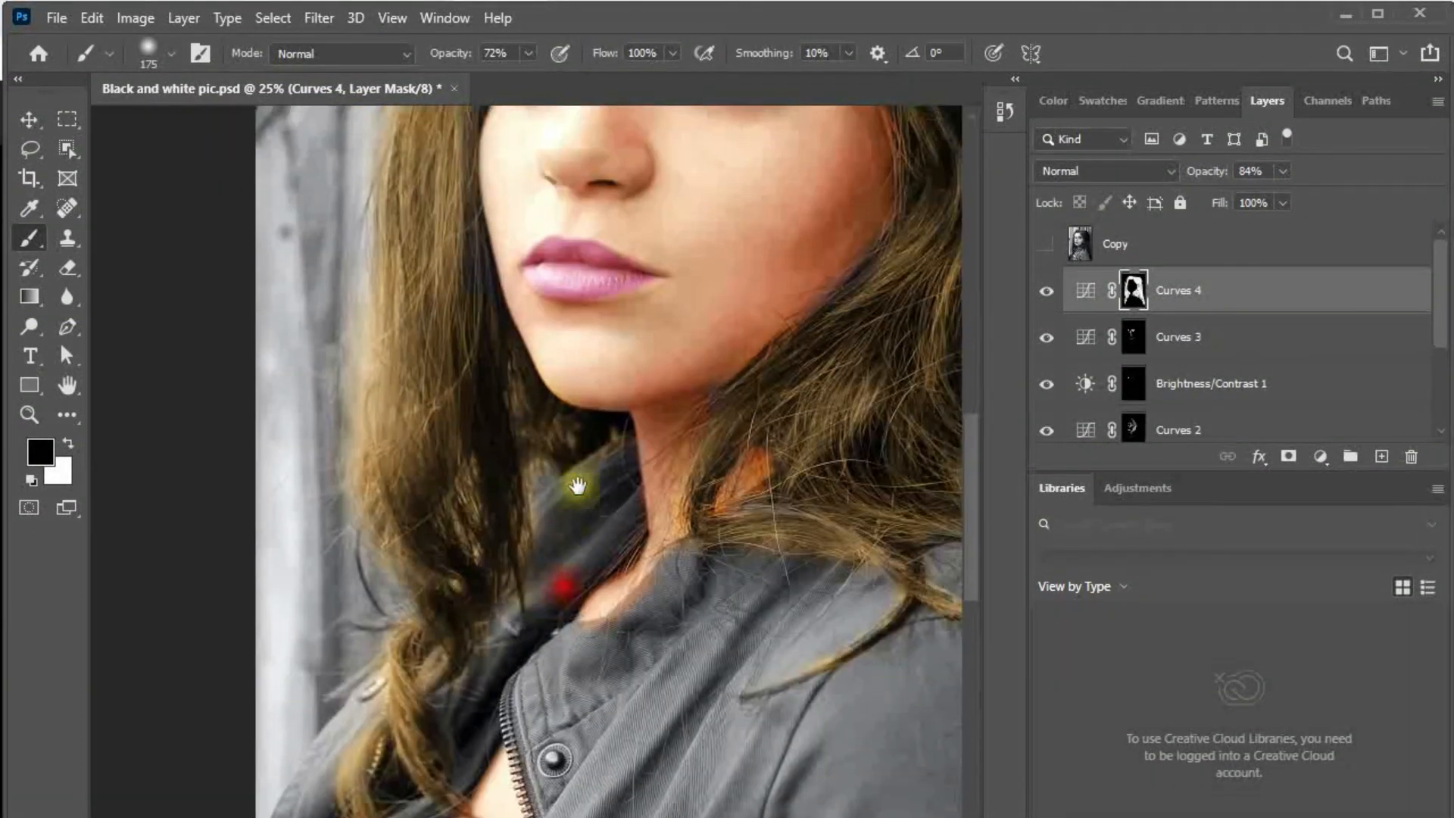
left_click_drag(620, 434, 620, 542)
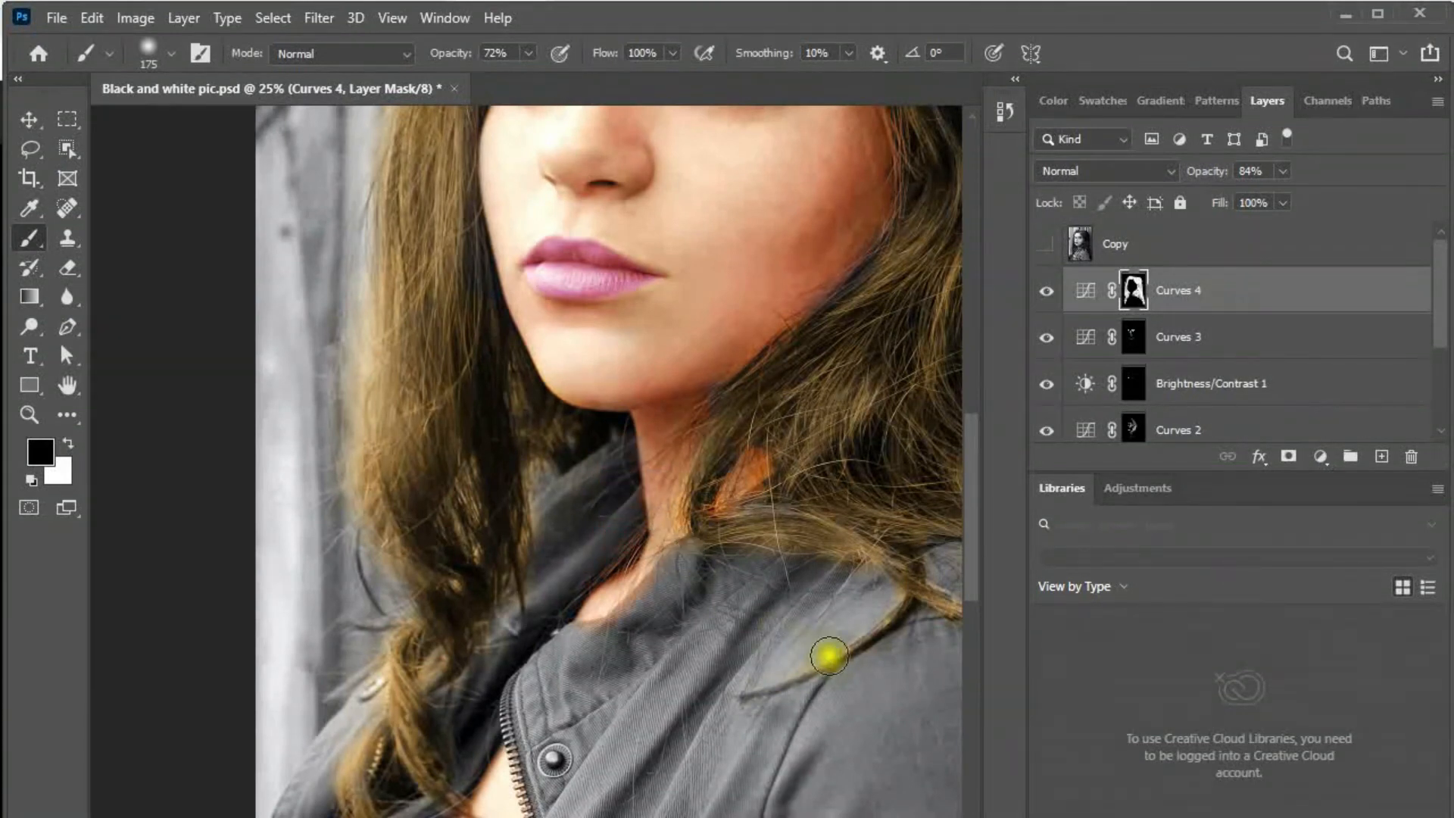
left_click_drag(826, 662, 718, 682)
left_click_drag(447, 577, 480, 482)
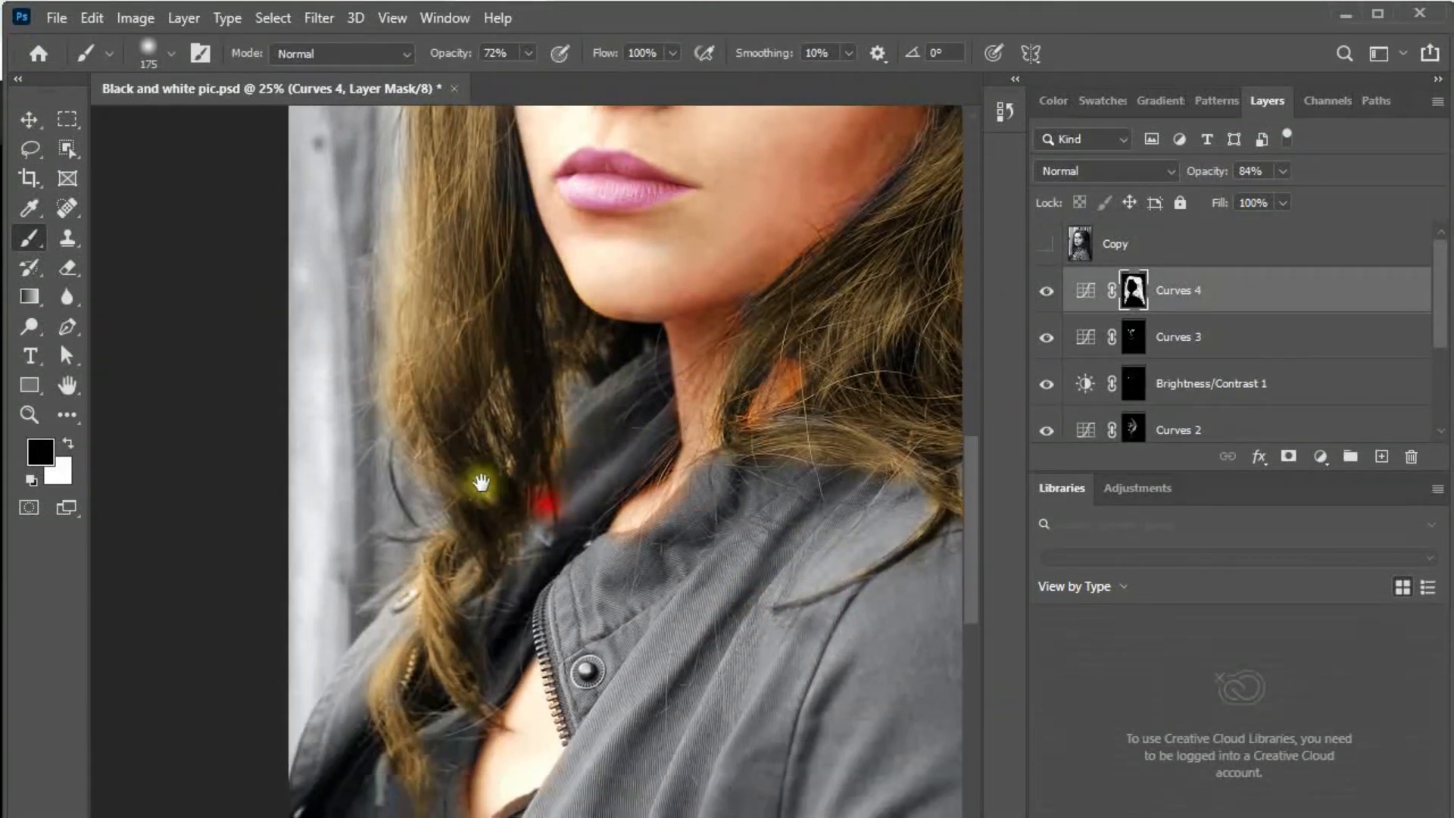
Enlarge the brush to 250 px and erase the tint spill around the lower curl and the neighbouring jacket collar.
mouse_move(400, 558)
left_mouse_down()
mouse_move(373, 633)
mouse_move(480, 598)
mouse_move(562, 503)
mouse_move(571, 400)
mouse_move(568, 489)
left_mouse_up()
key("]")
mouse_move(599, 387)
left_mouse_down()
mouse_move(600, 370)
mouse_move(482, 676)
left_mouse_up()
left_click(660, 573, "alt")
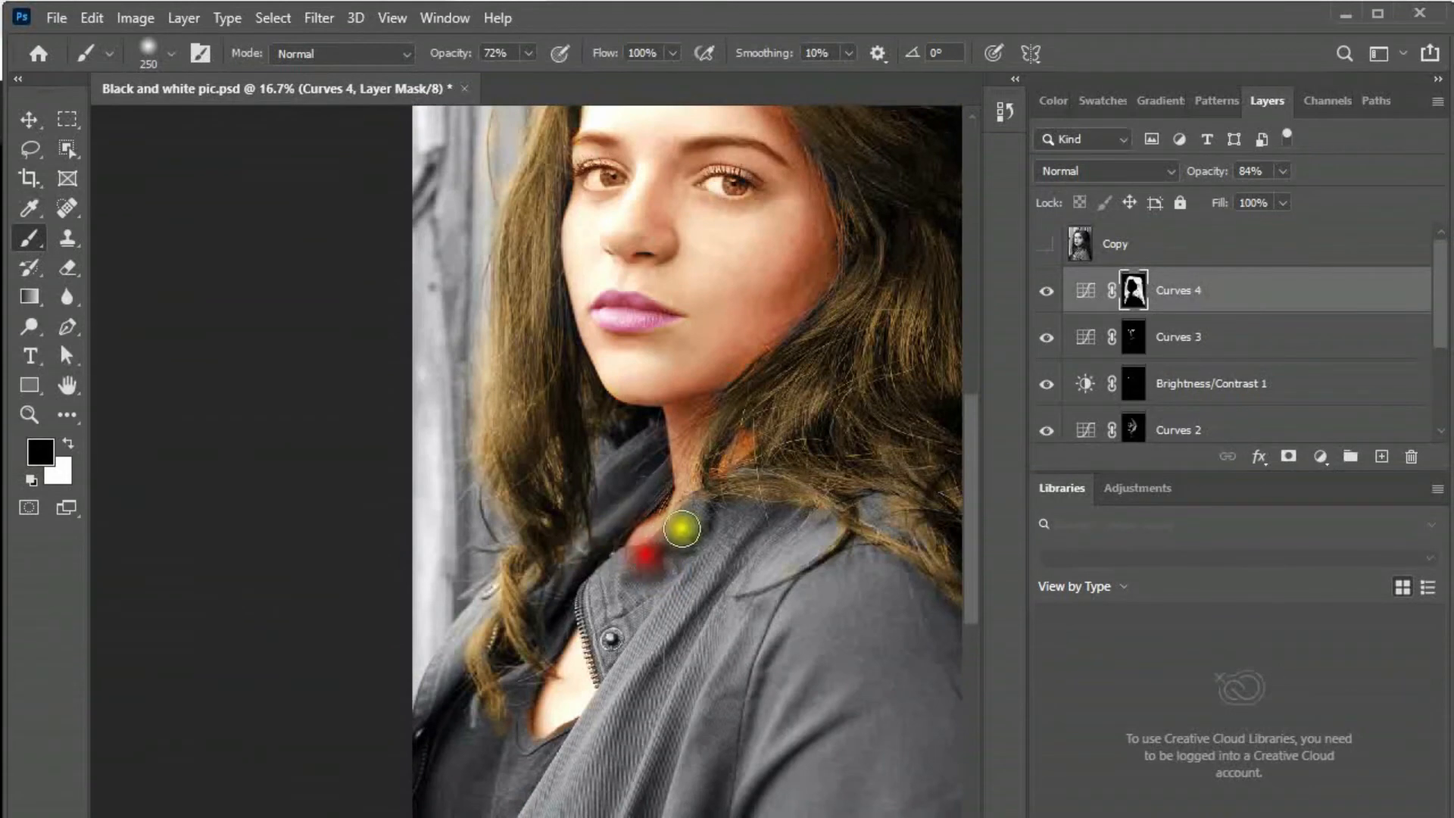
Erase the remaining hair tint from the wall beside the loose strands and around the top and back of the head.
left_click_drag(685, 526, 577, 685)
mouse_move(382, 309)
left_mouse_down()
mouse_move(344, 408)
mouse_move(370, 277)
left_mouse_up()
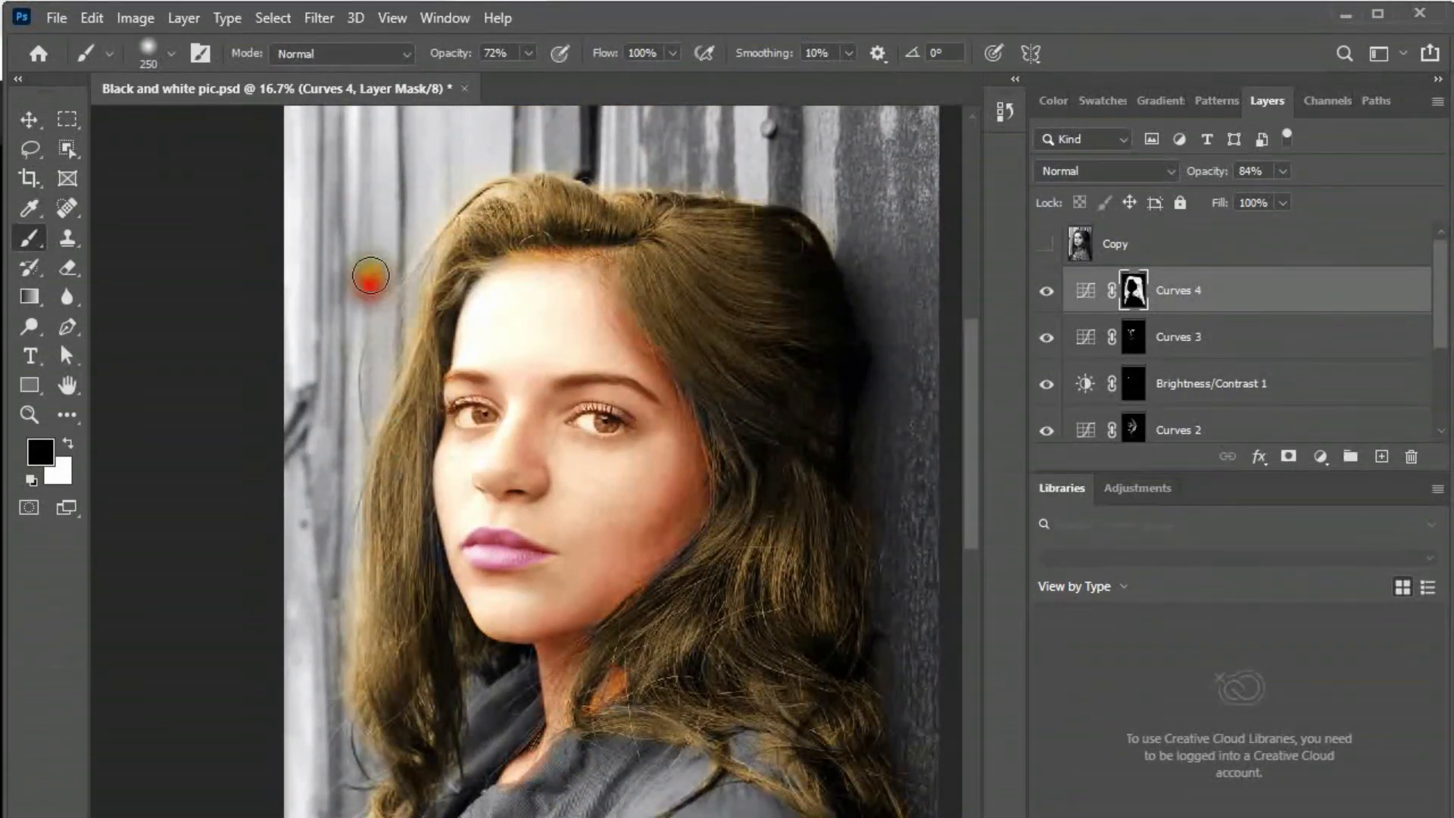
mouse_move(433, 200)
left_mouse_down()
mouse_move(486, 172)
mouse_move(422, 227)
mouse_move(526, 153)
mouse_move(605, 173)
left_mouse_up()
mouse_move(712, 164)
left_mouse_down()
mouse_move(843, 219)
mouse_move(879, 267)
left_mouse_up()
left_click_drag(765, 195, 856, 262)
left_click_drag(905, 425, 855, 337)
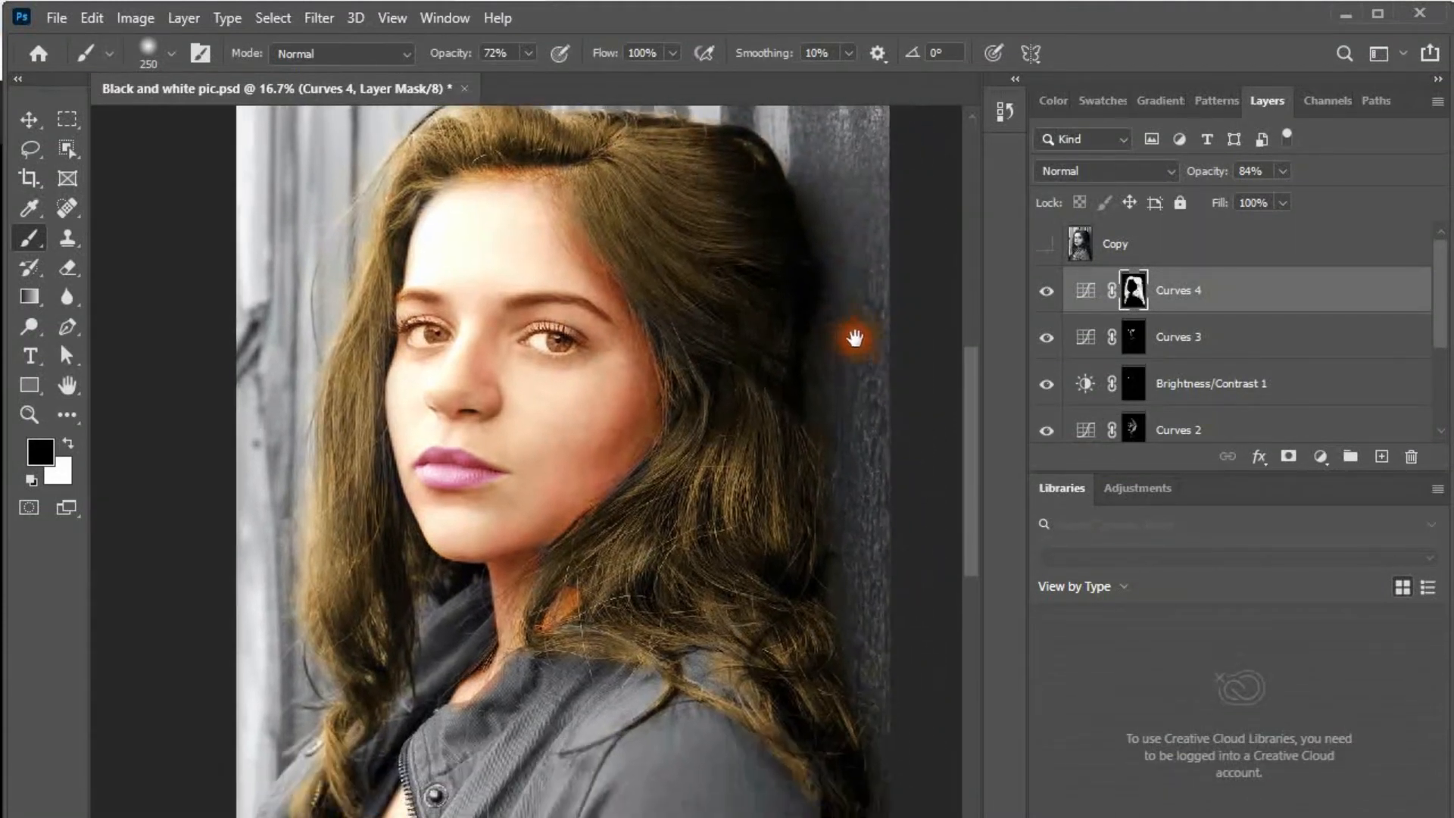
Refine the hair mask along the forehead hairline, alternating white and black to restore the hair tint and clear it off the skin.
left_click_drag(509, 183, 441, 184)
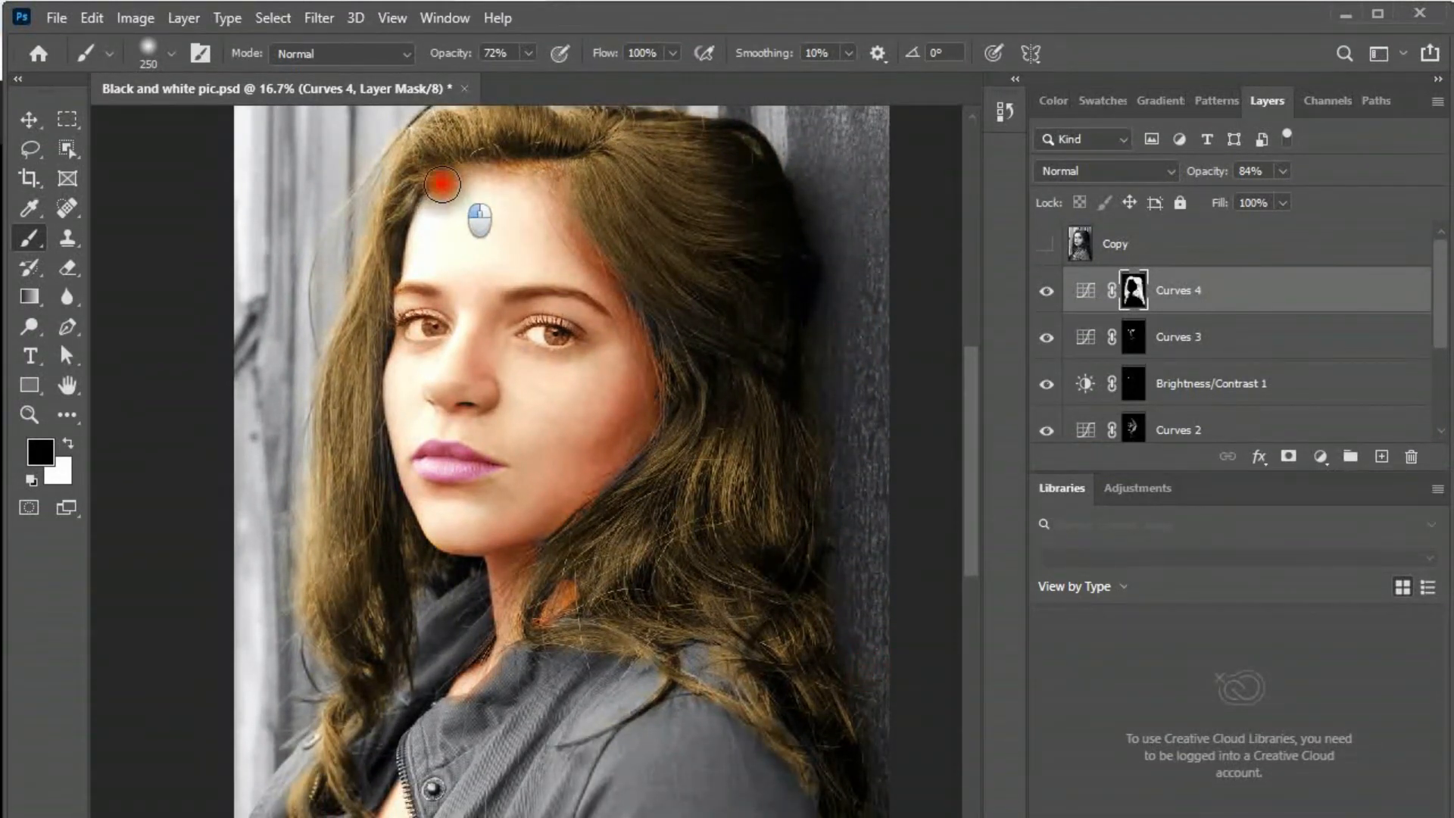
left_click_drag(529, 175, 441, 183)
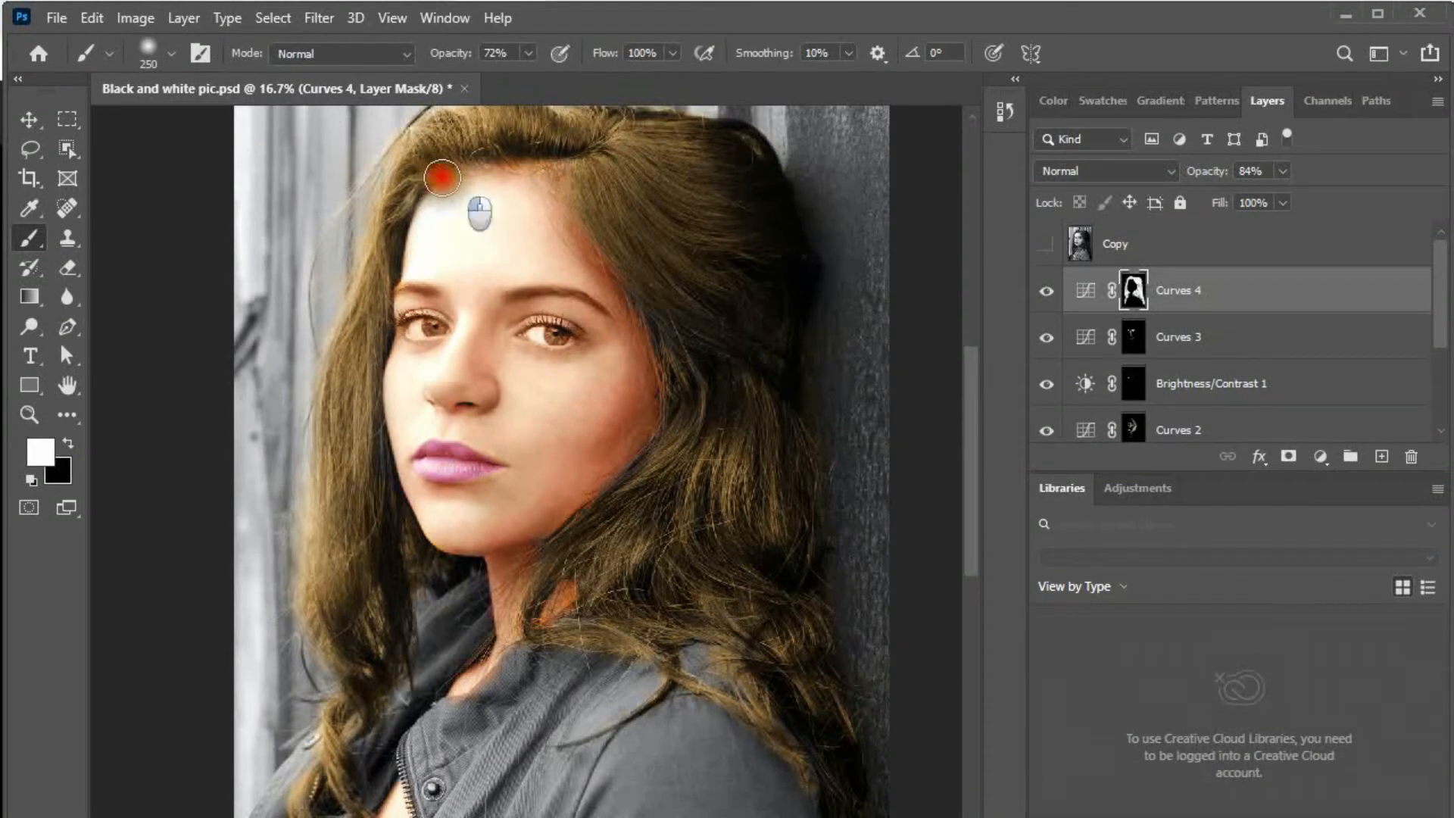
key("x")
key("x")
key("x")
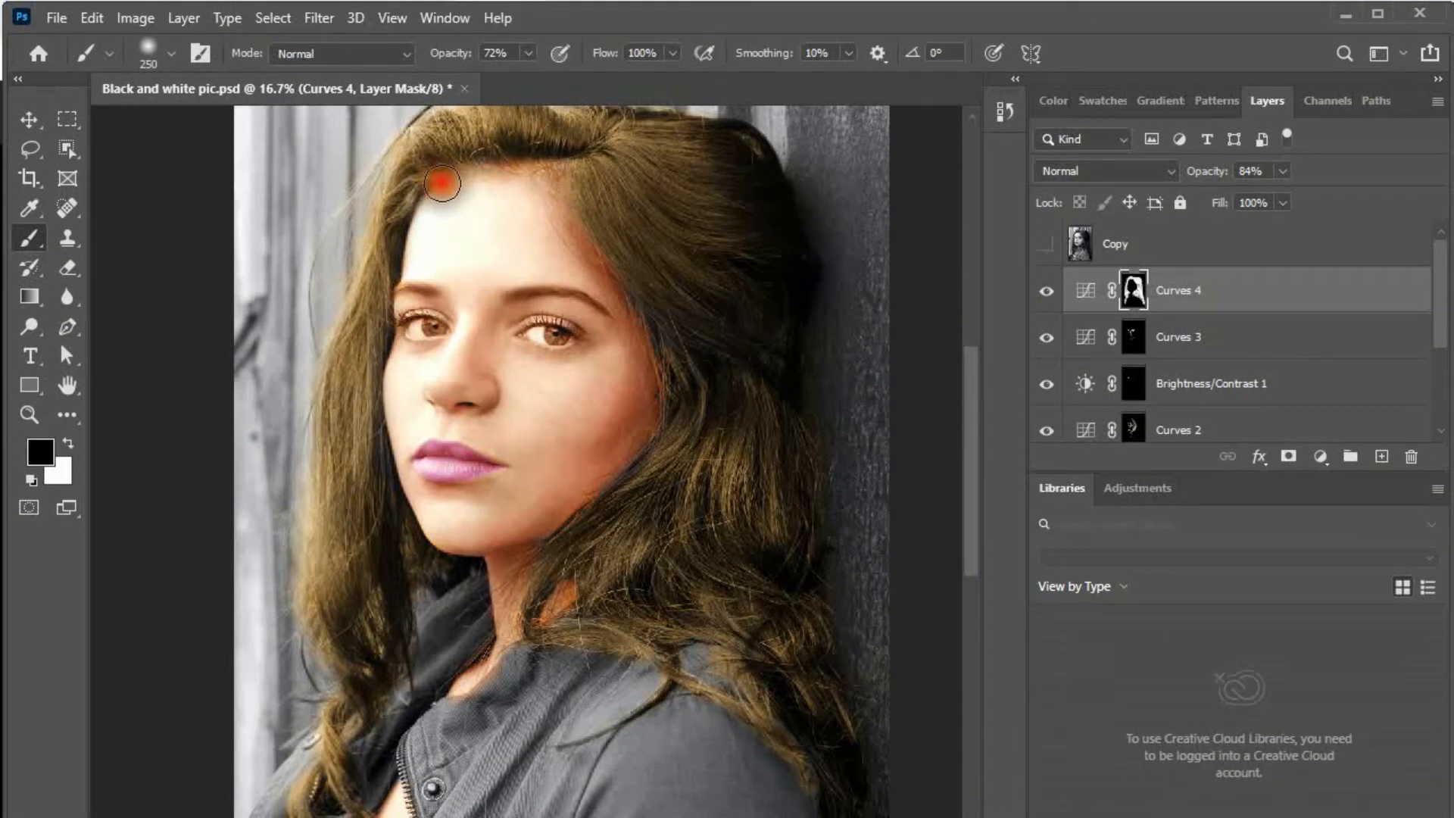
mouse_move(443, 183)
left_mouse_down()
mouse_move(500, 185)
mouse_move(574, 254)
left_mouse_up()
key("x")
left_click_drag(559, 171, 571, 259)
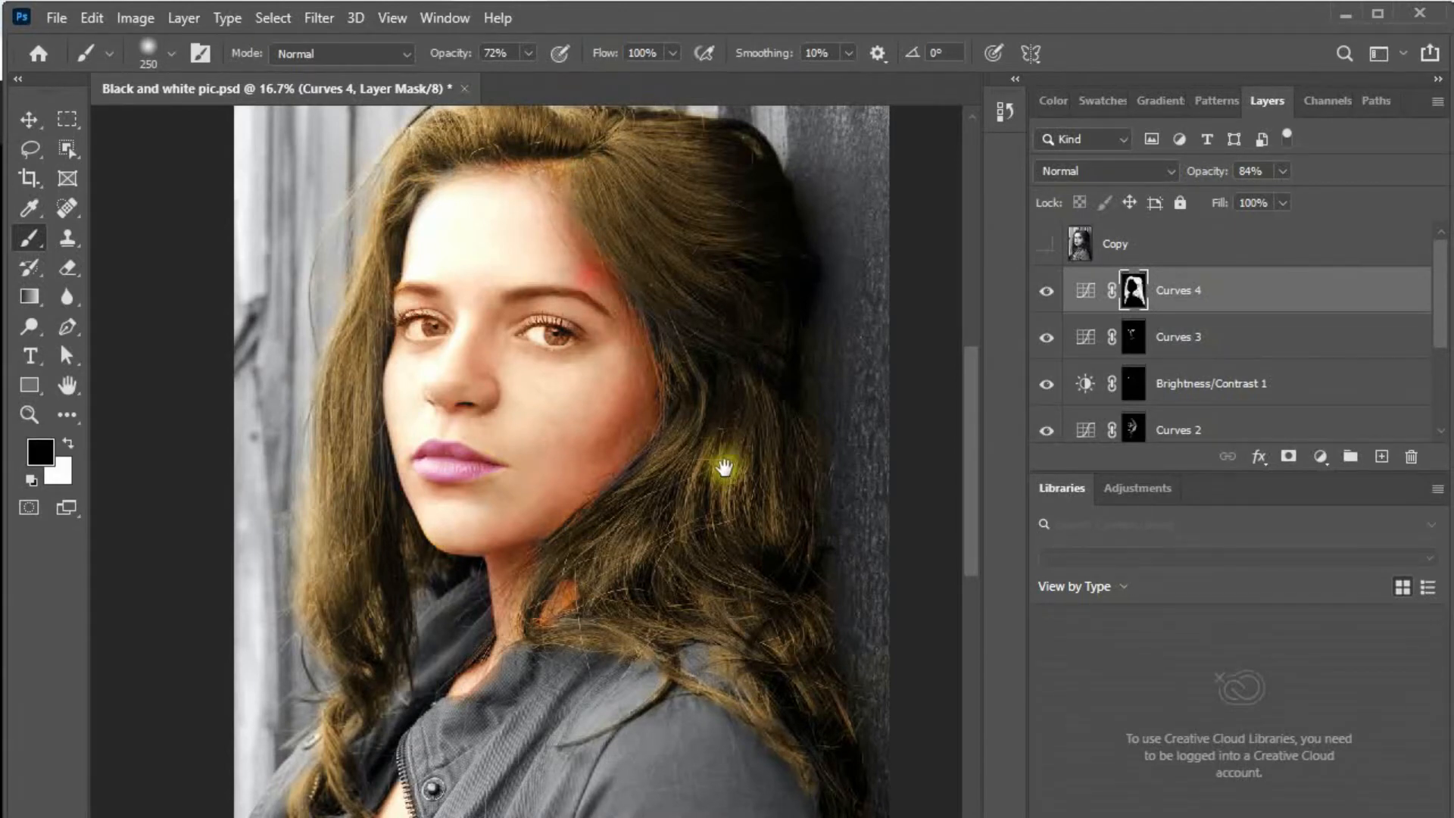
Compare the portrait with and without the Curves 4 hair tint and lower that layer's opacity to 68%.
left_click(732, 512, "alt")
left_click_drag(613, 488, 604, 467)
key("v")
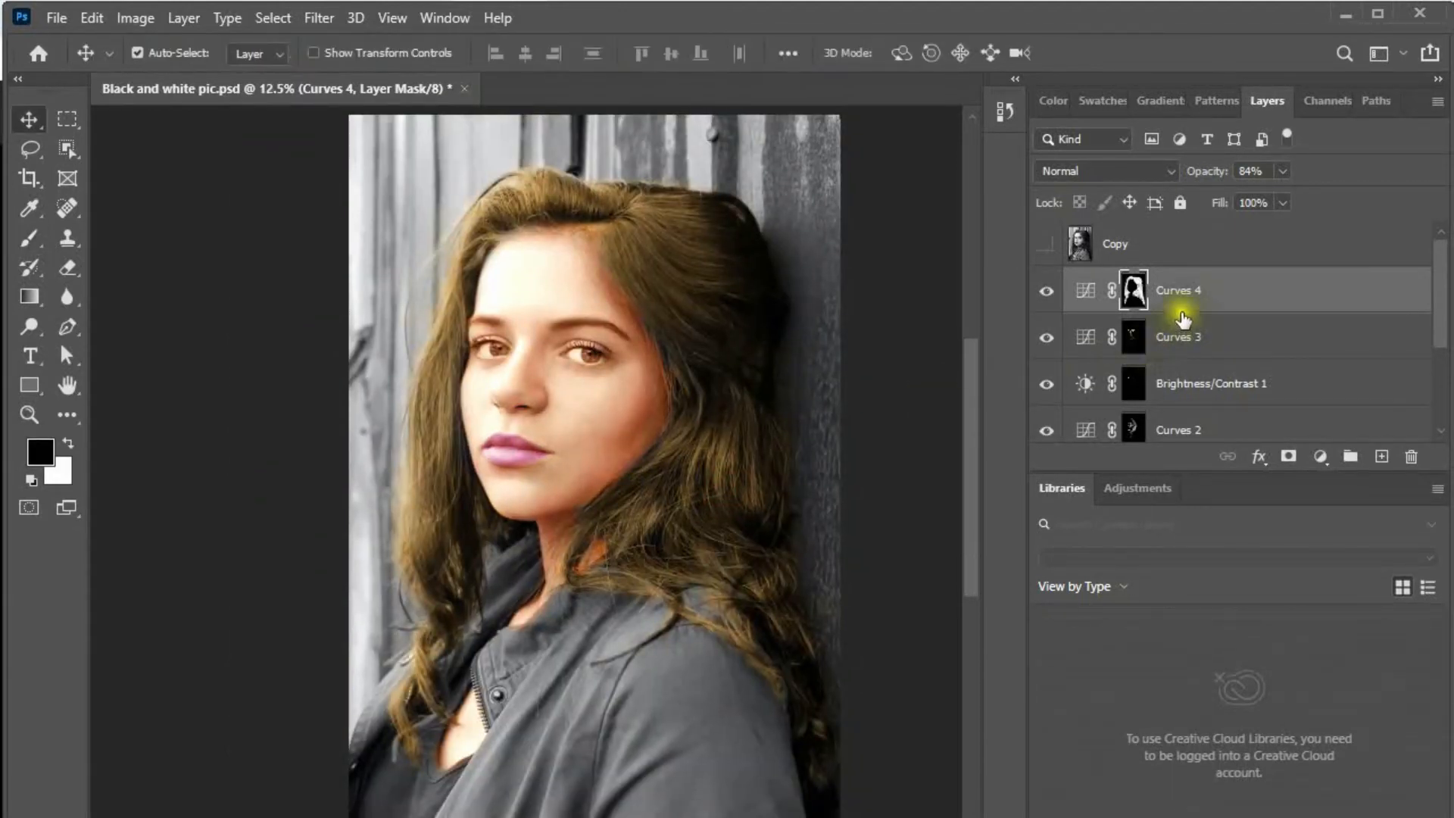
left_click(1048, 294)
left_click(1048, 294)
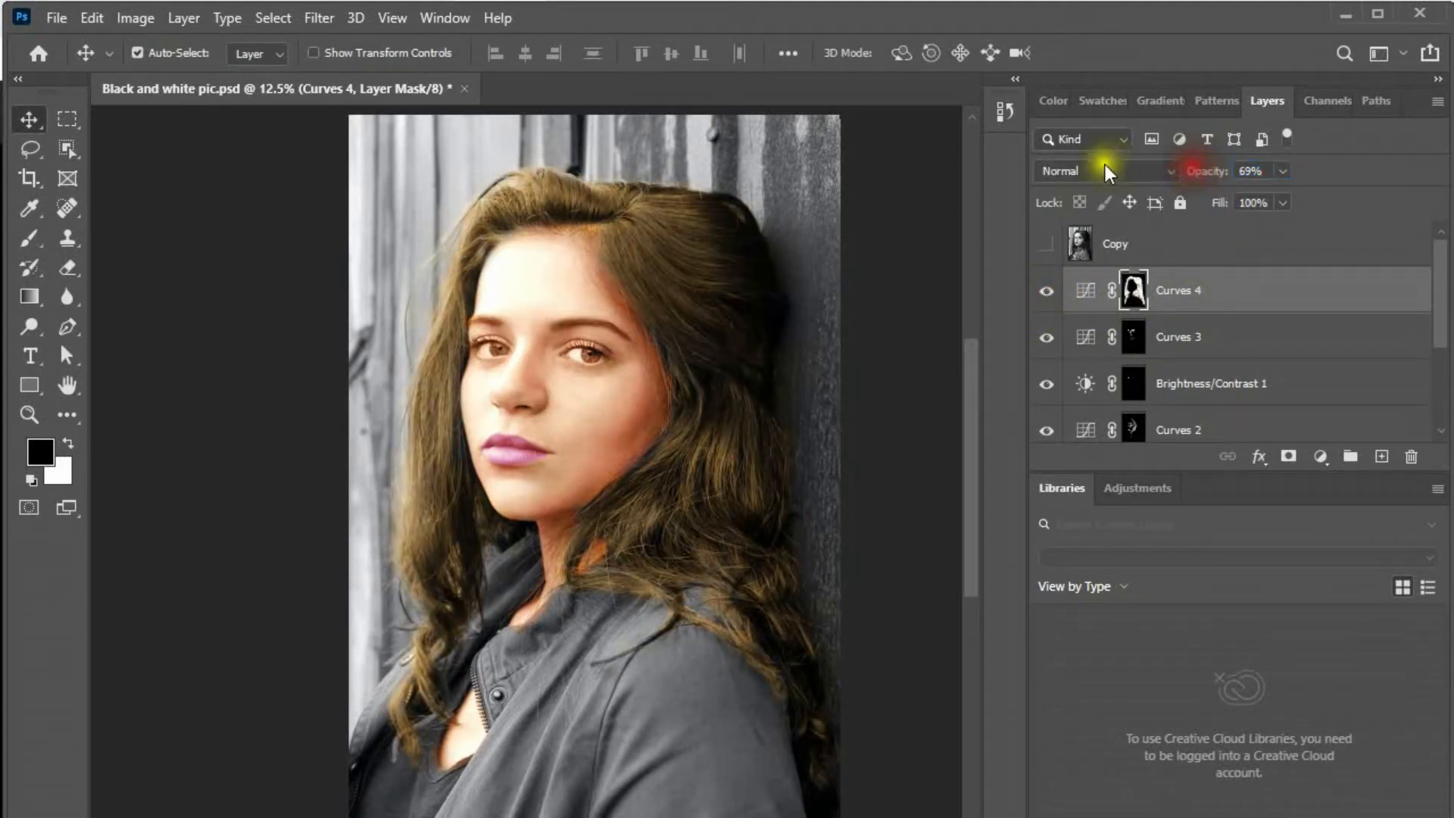
left_click_drag(796, 354, 749, 347)
left_click_drag(1208, 171, 1210, 171)
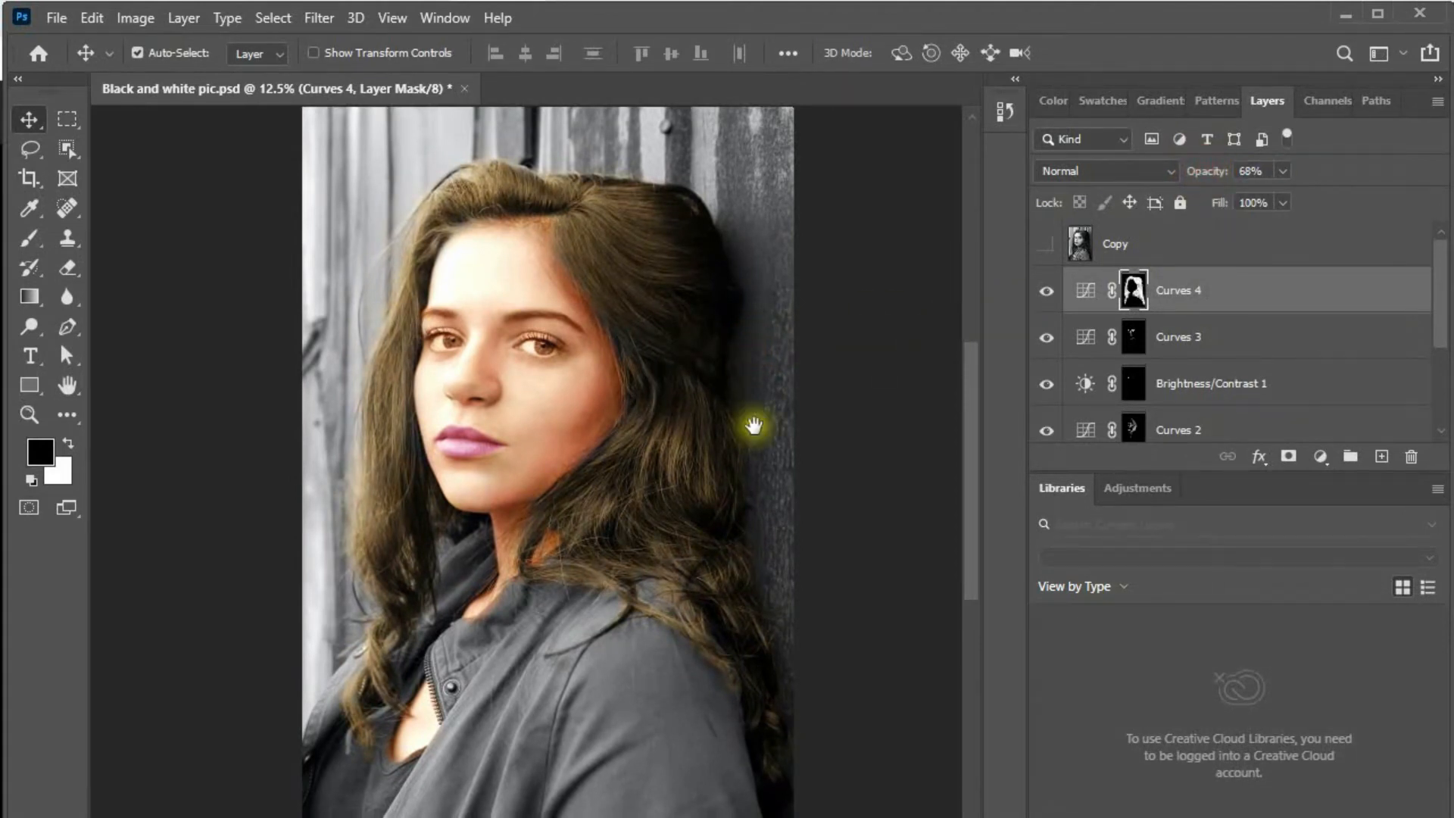
key("ctrl+minus")
left_click(572, 516, "ctrl")
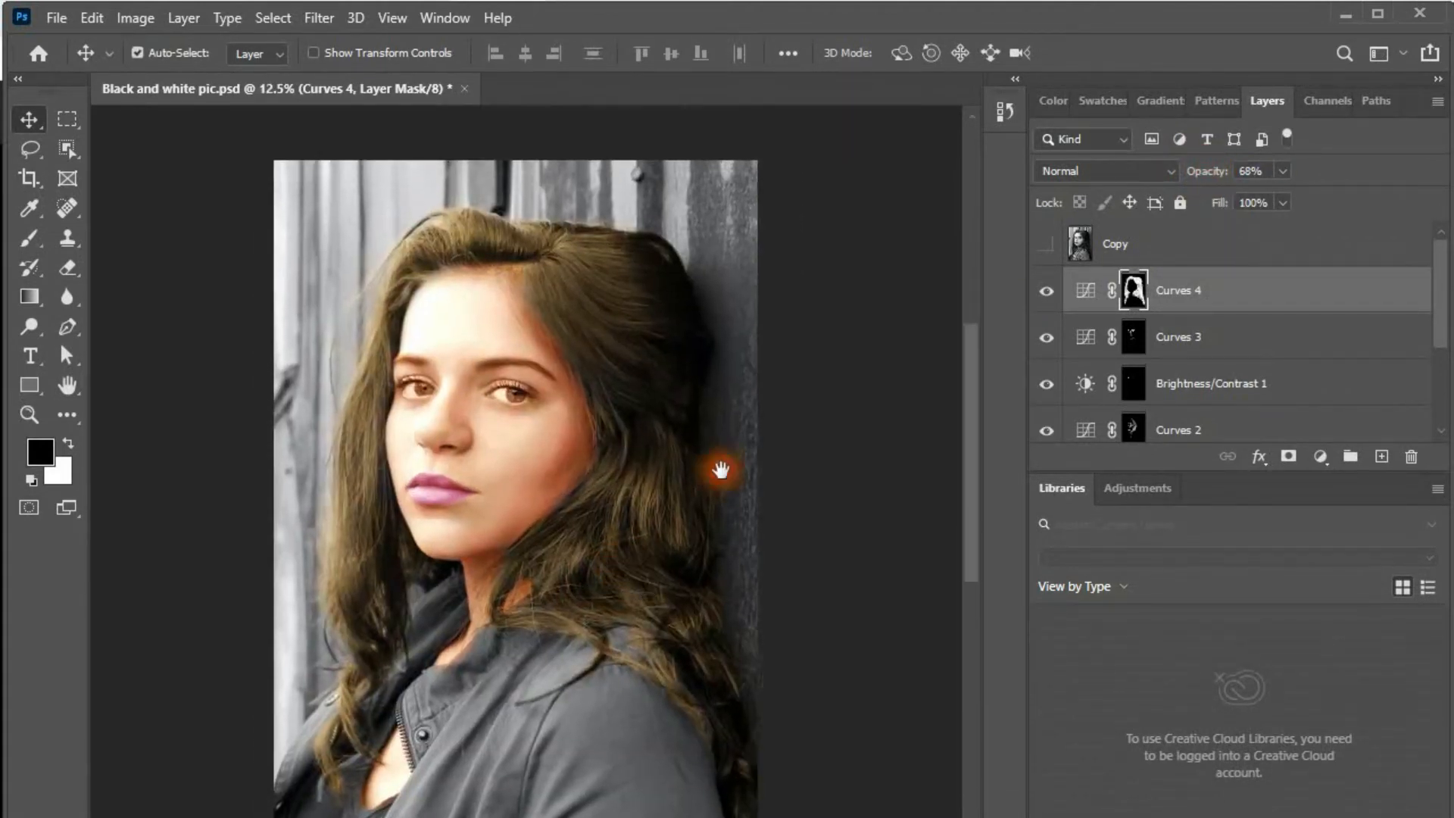
Raise the Curves 4 hair tint layer's opacity to 90%.
left_click_drag(1220, 171, 1216, 172)
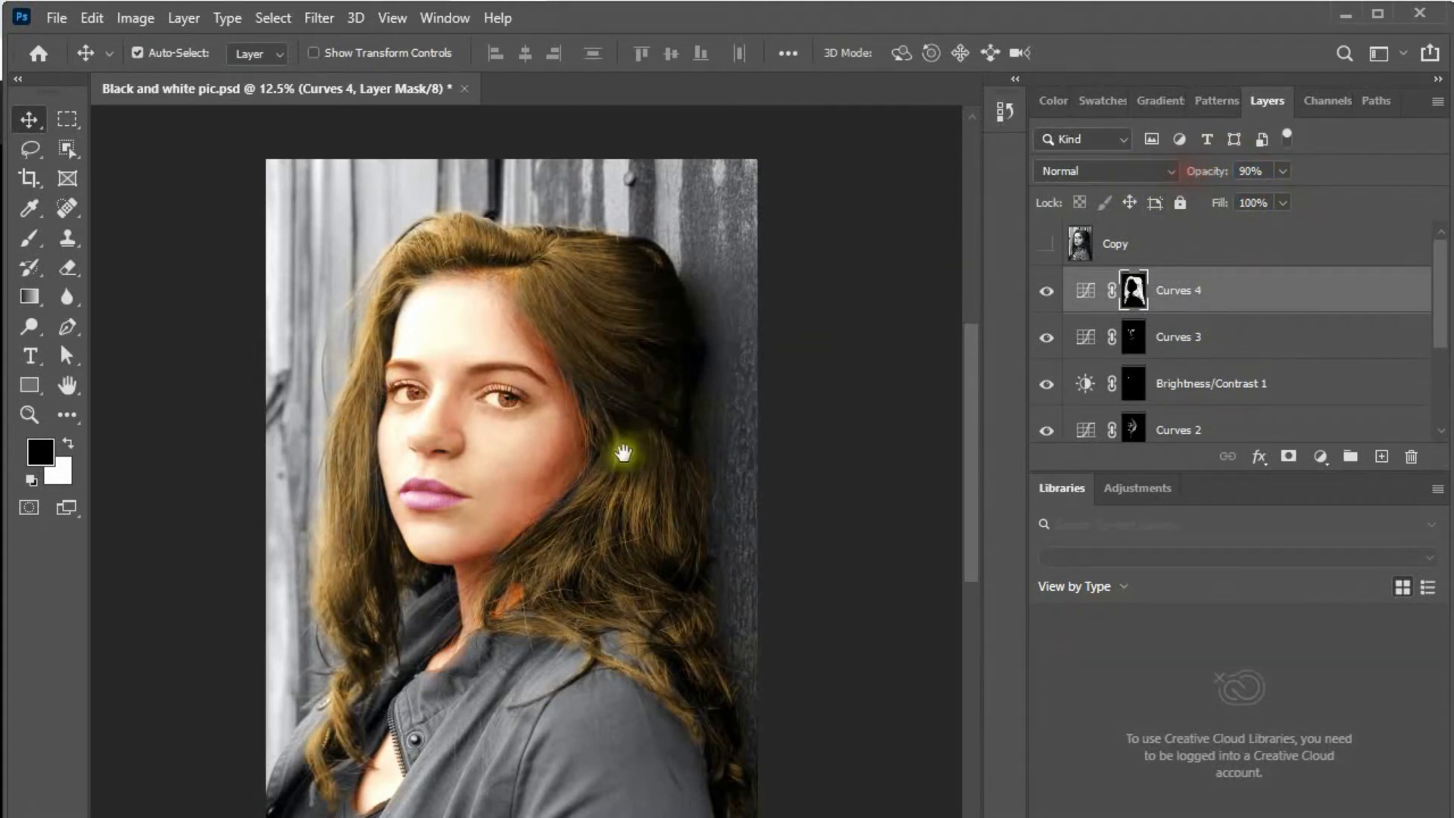
left_click_drag(623, 453, 625, 437)
left_click_drag(498, 504, 527, 479)
left_click_drag(576, 587, 580, 558)
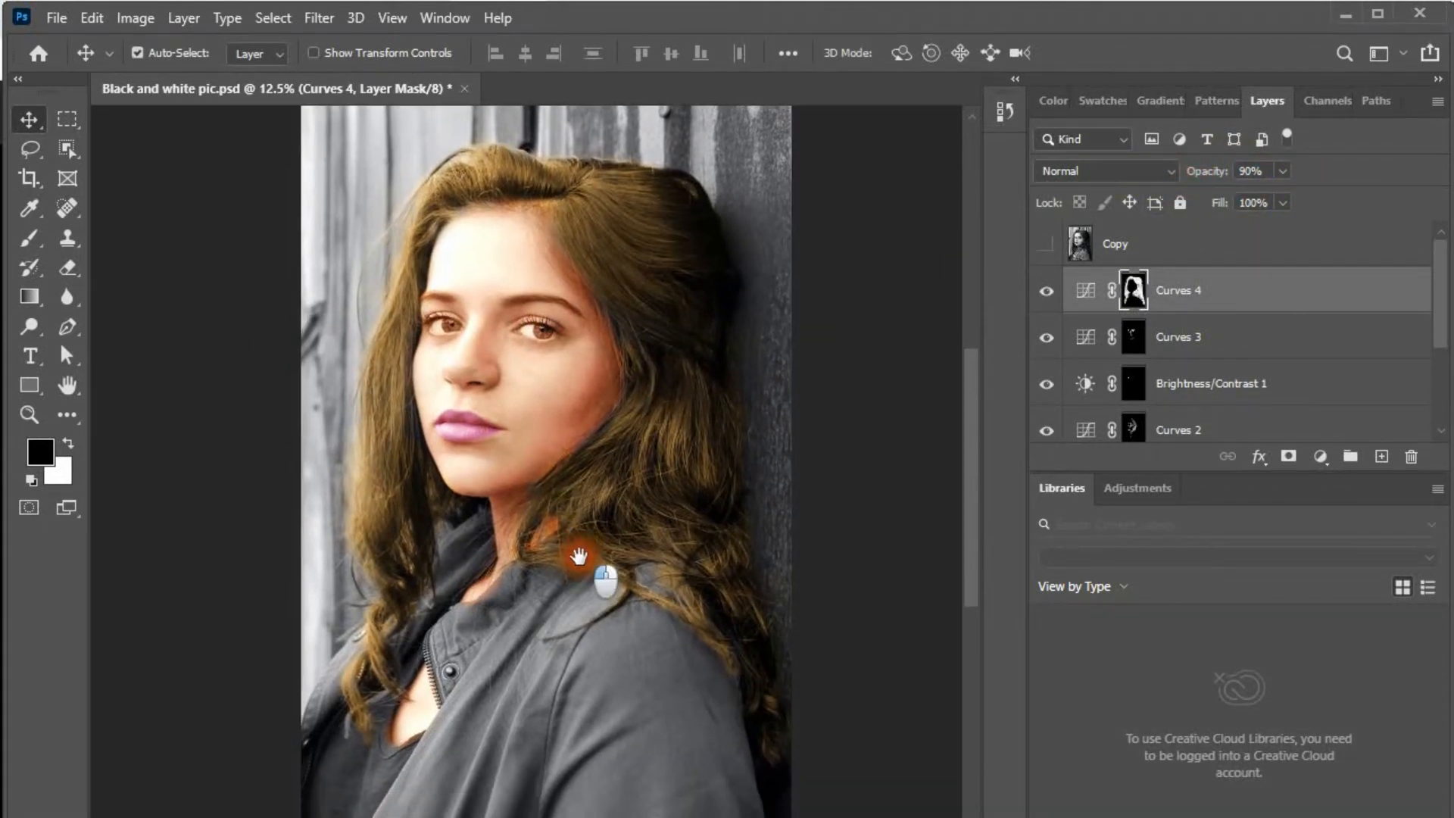
Add a Curves adjustment layer above the hair tint and pull its red channel curve strongly down.
left_click(1322, 456)
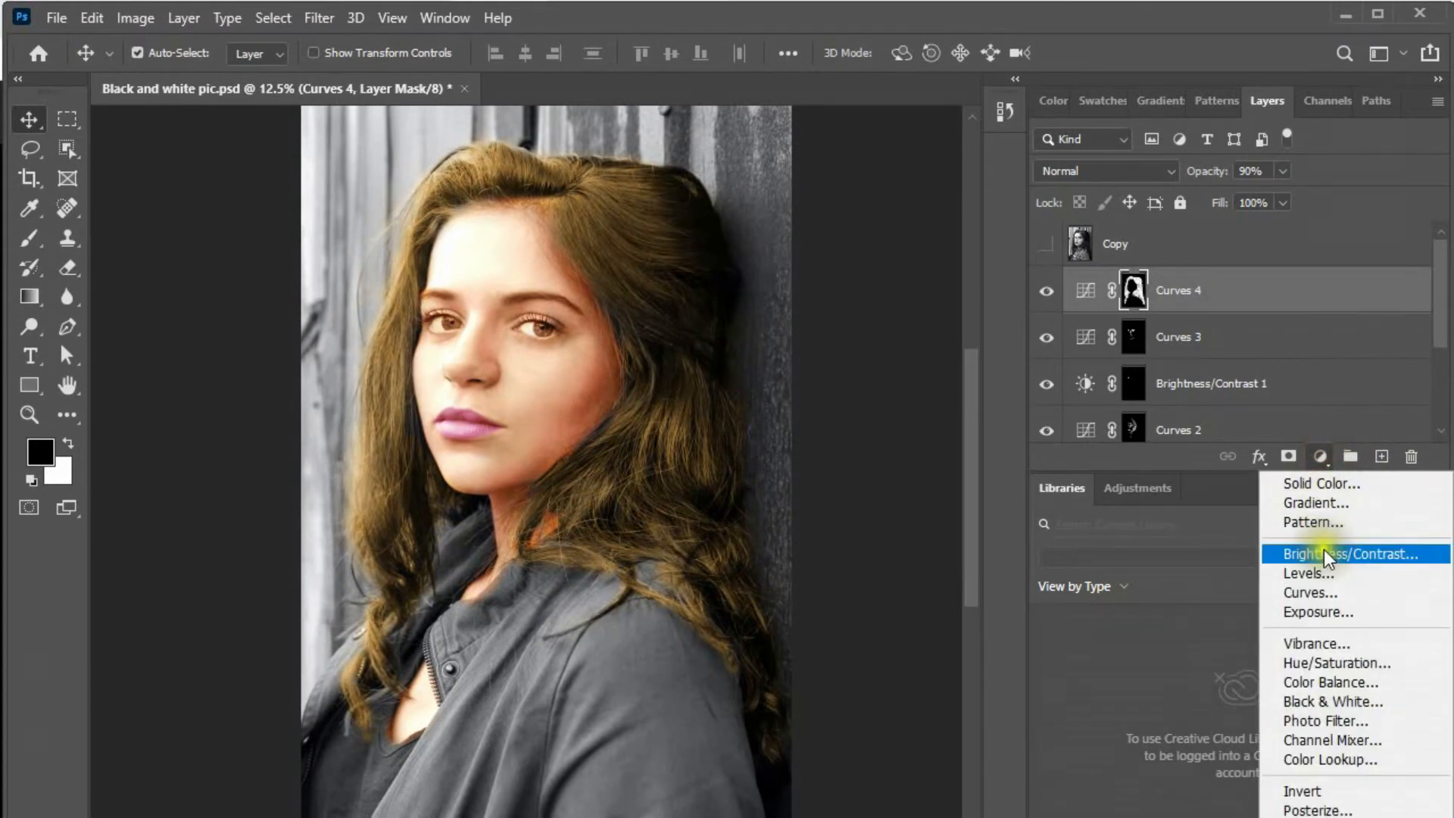
left_click(1319, 590)
left_click(869, 271)
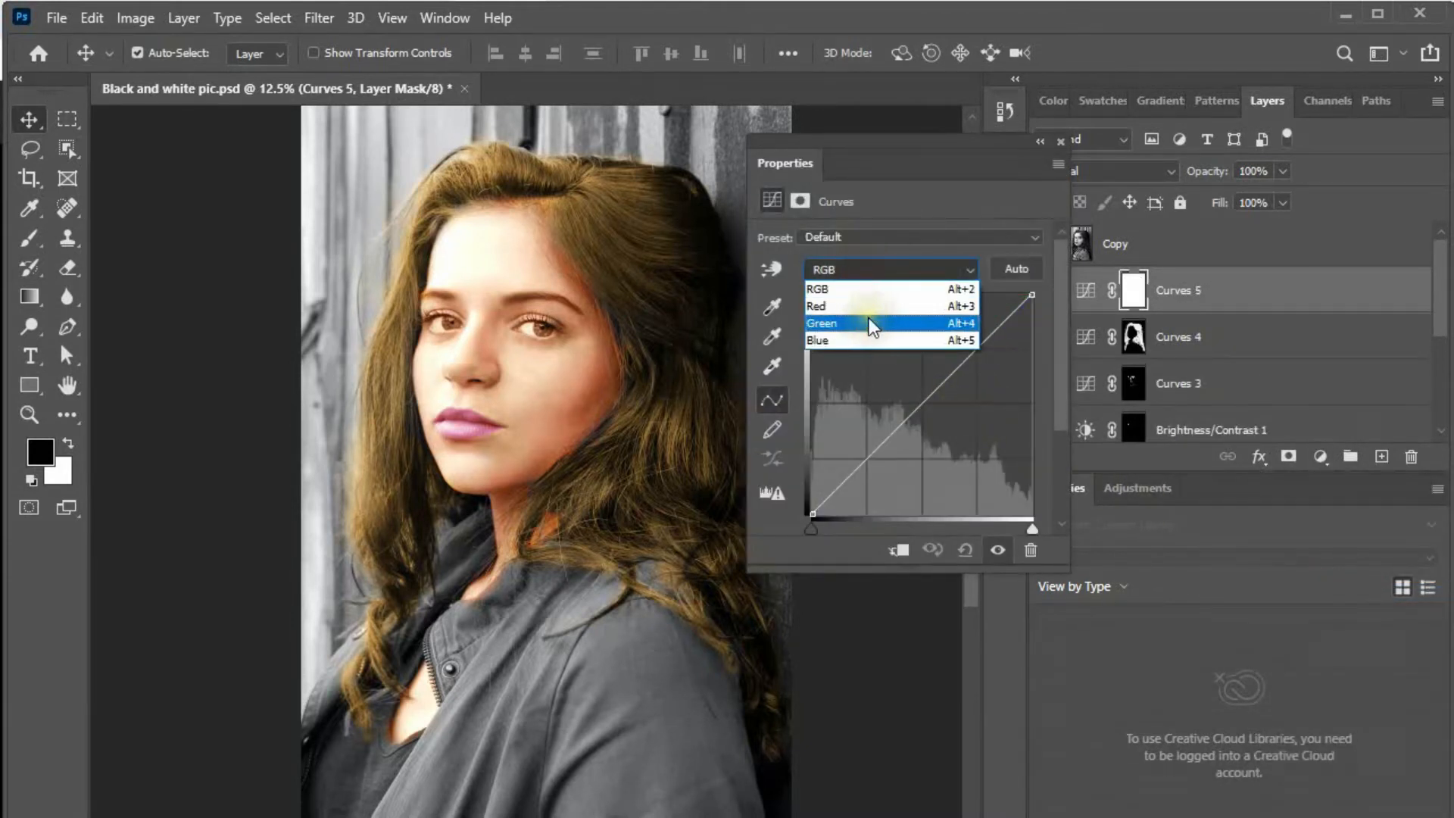
left_click(872, 307)
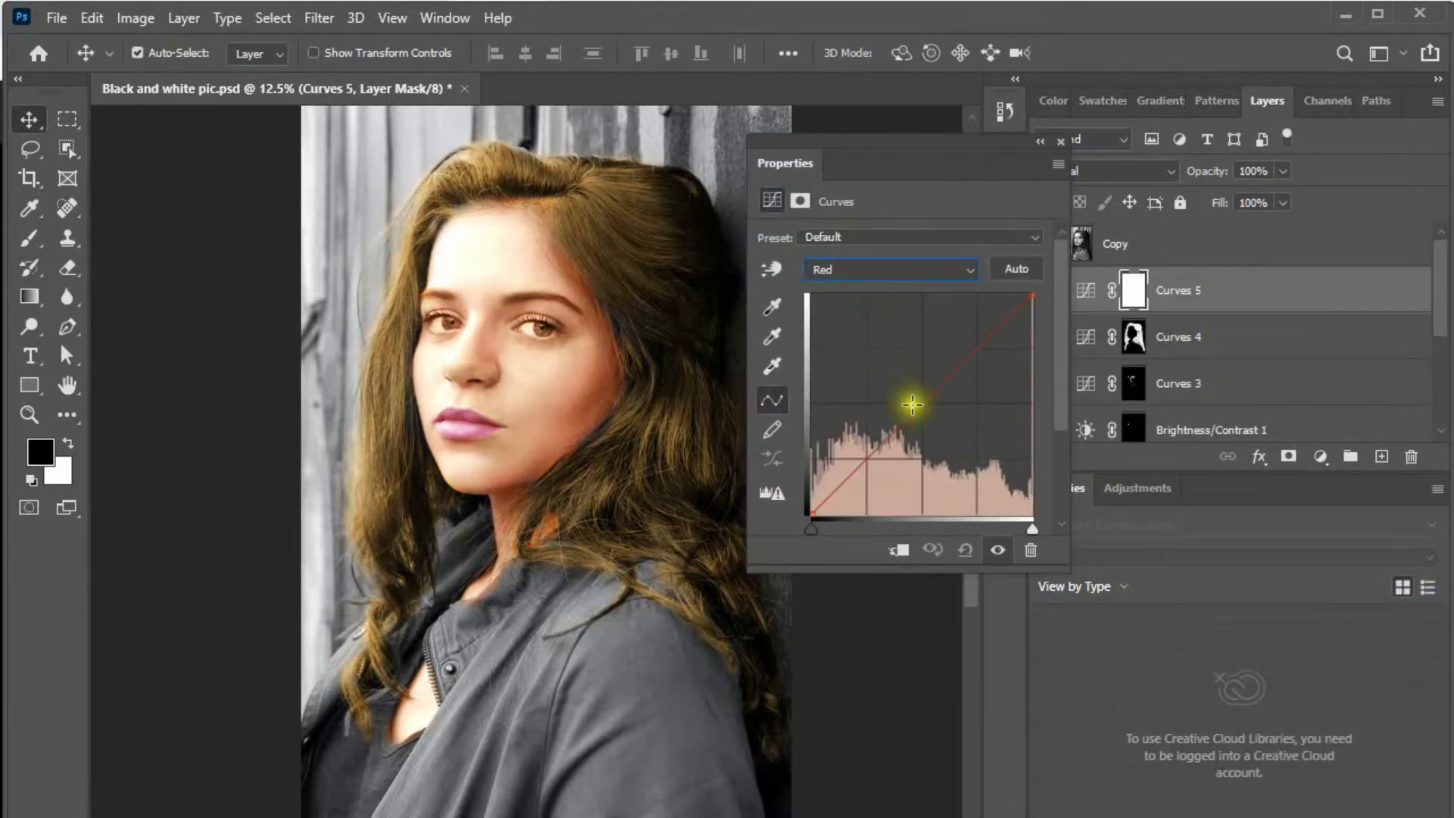
left_click_drag(942, 433, 949, 438)
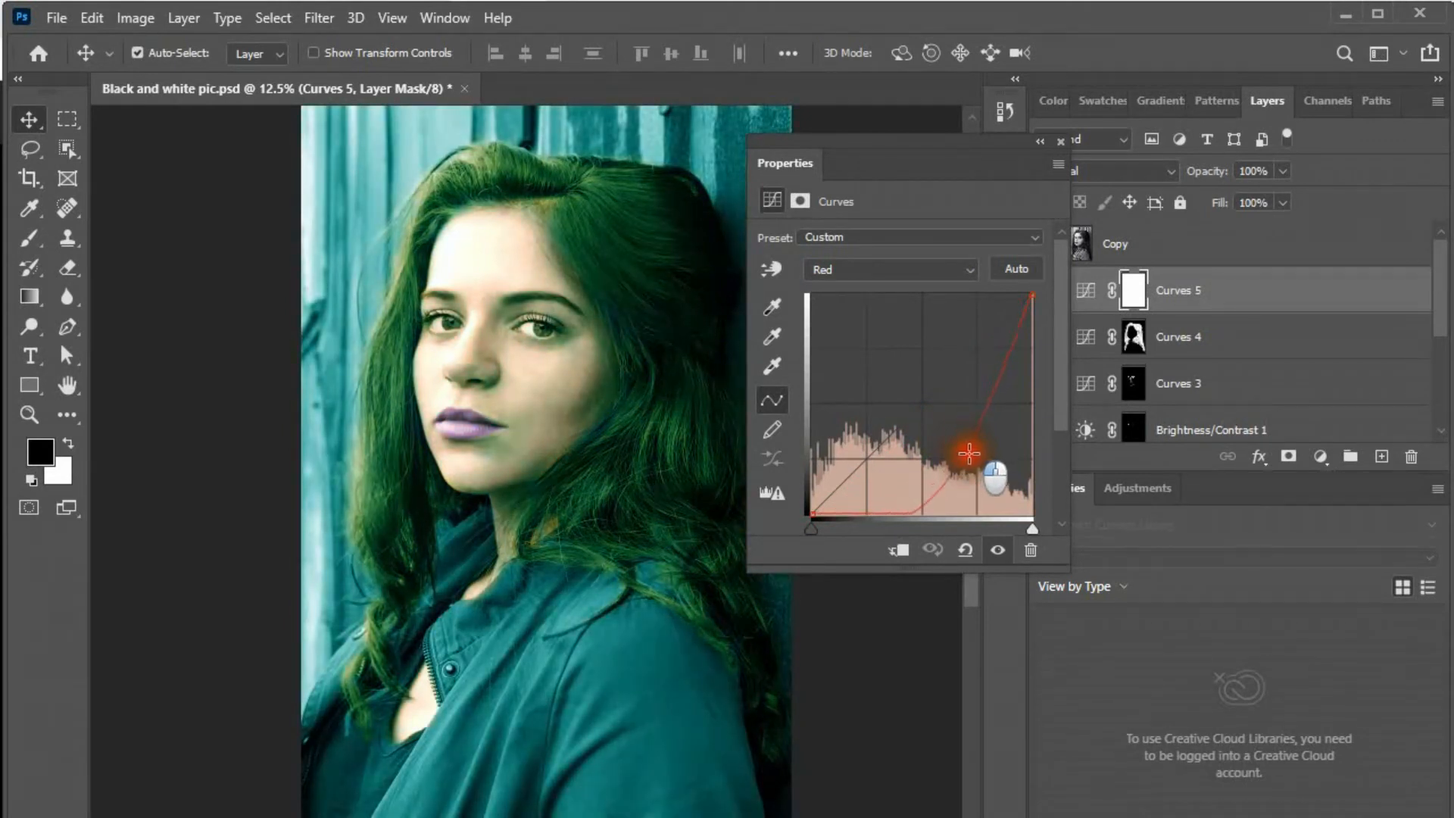
Lower the midtones of the green channel curve slightly and invert the Curves 5 mask to hide the teal tint.
left_click(856, 272)
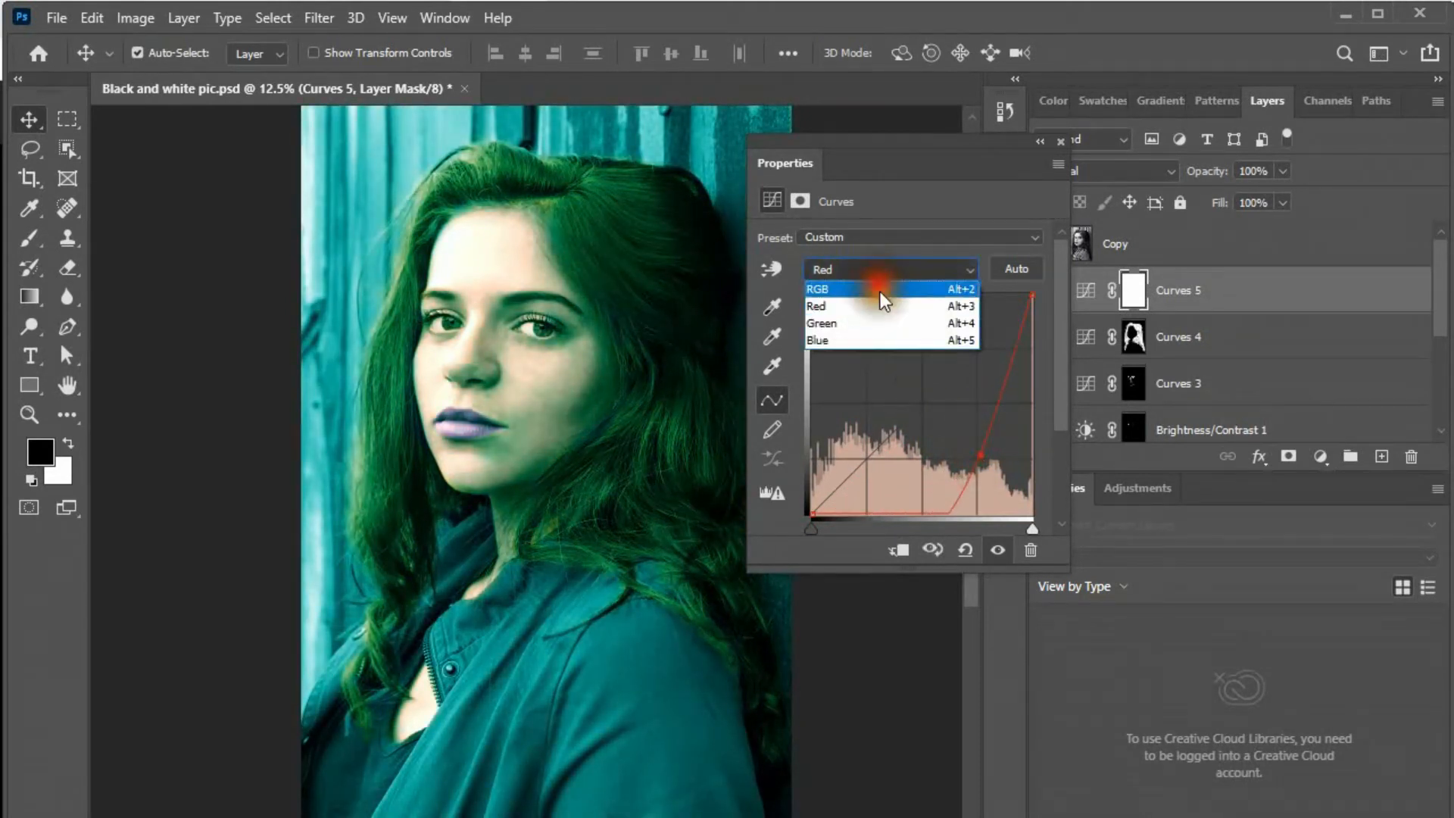
left_click(884, 326)
left_click_drag(919, 406, 927, 417)
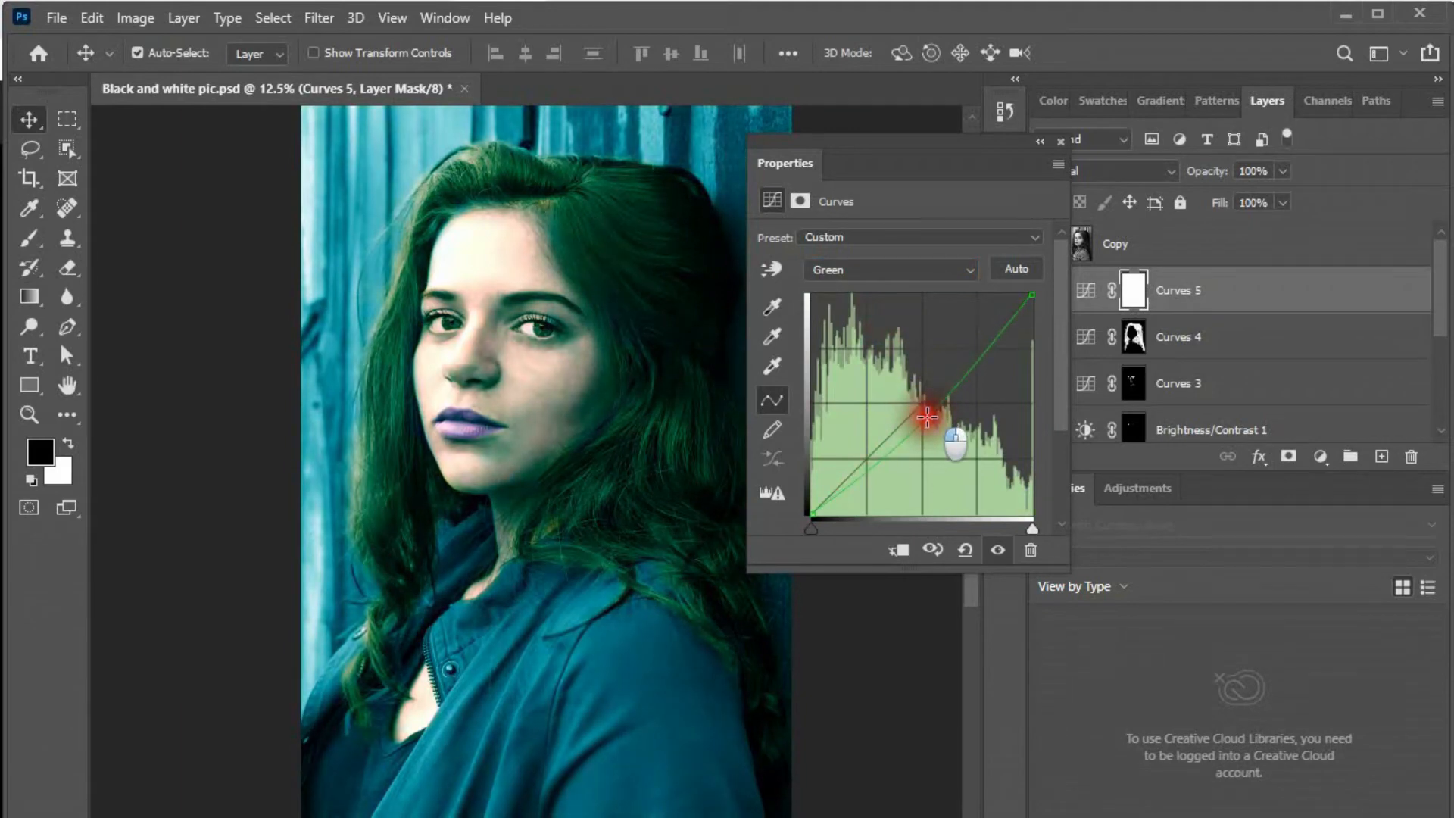
left_click(1060, 141)
left_click(1133, 290)
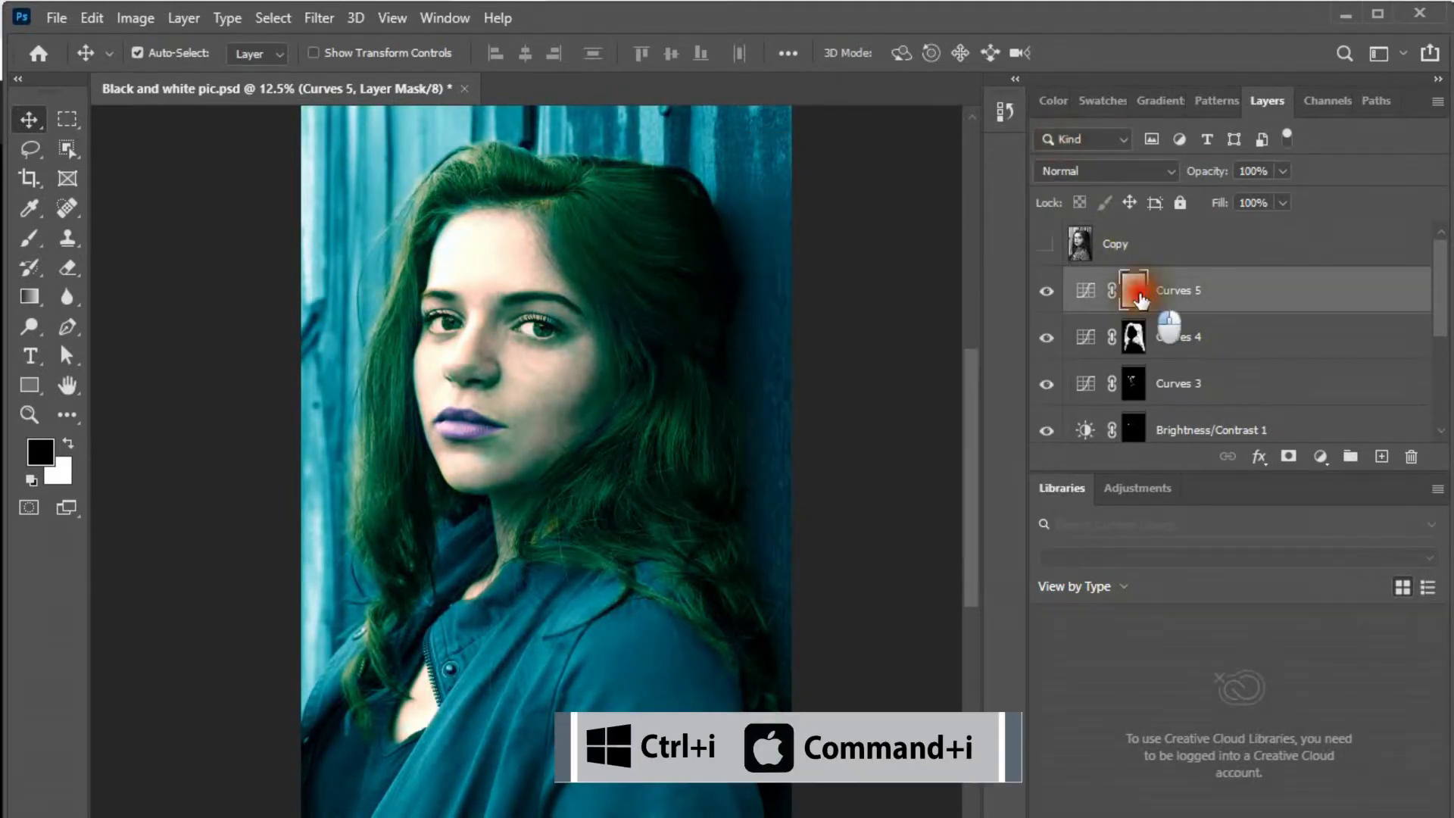
key("ctrl+i")
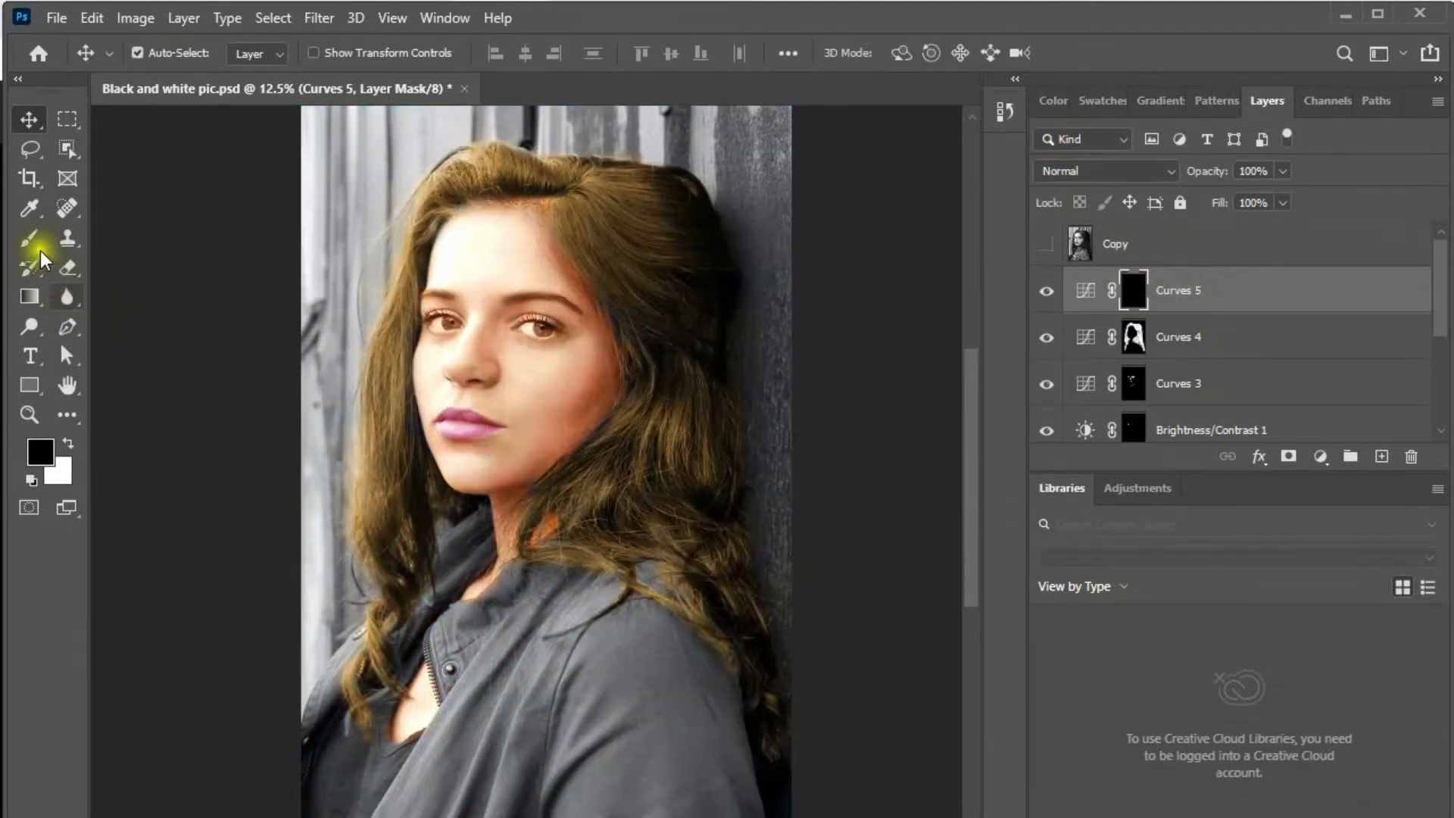
Paint white on the Curves 5 mask with a soft brush of about 500 px to colour the jacket's shoulder, sleeve and front teal.
left_click(31, 241)
left_click(510, 687, "ctrl")
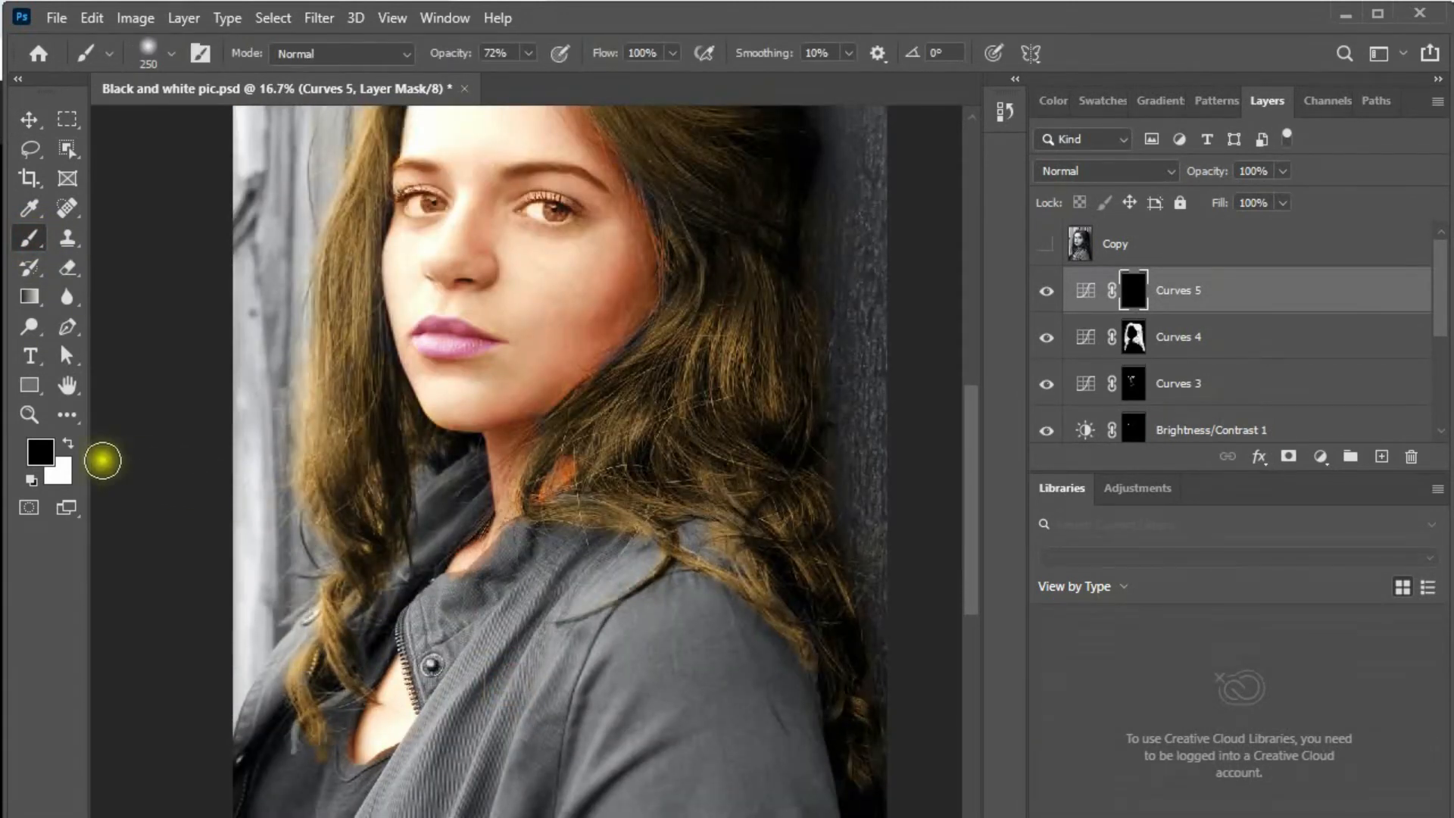
left_click_drag(517, 623, 533, 504)
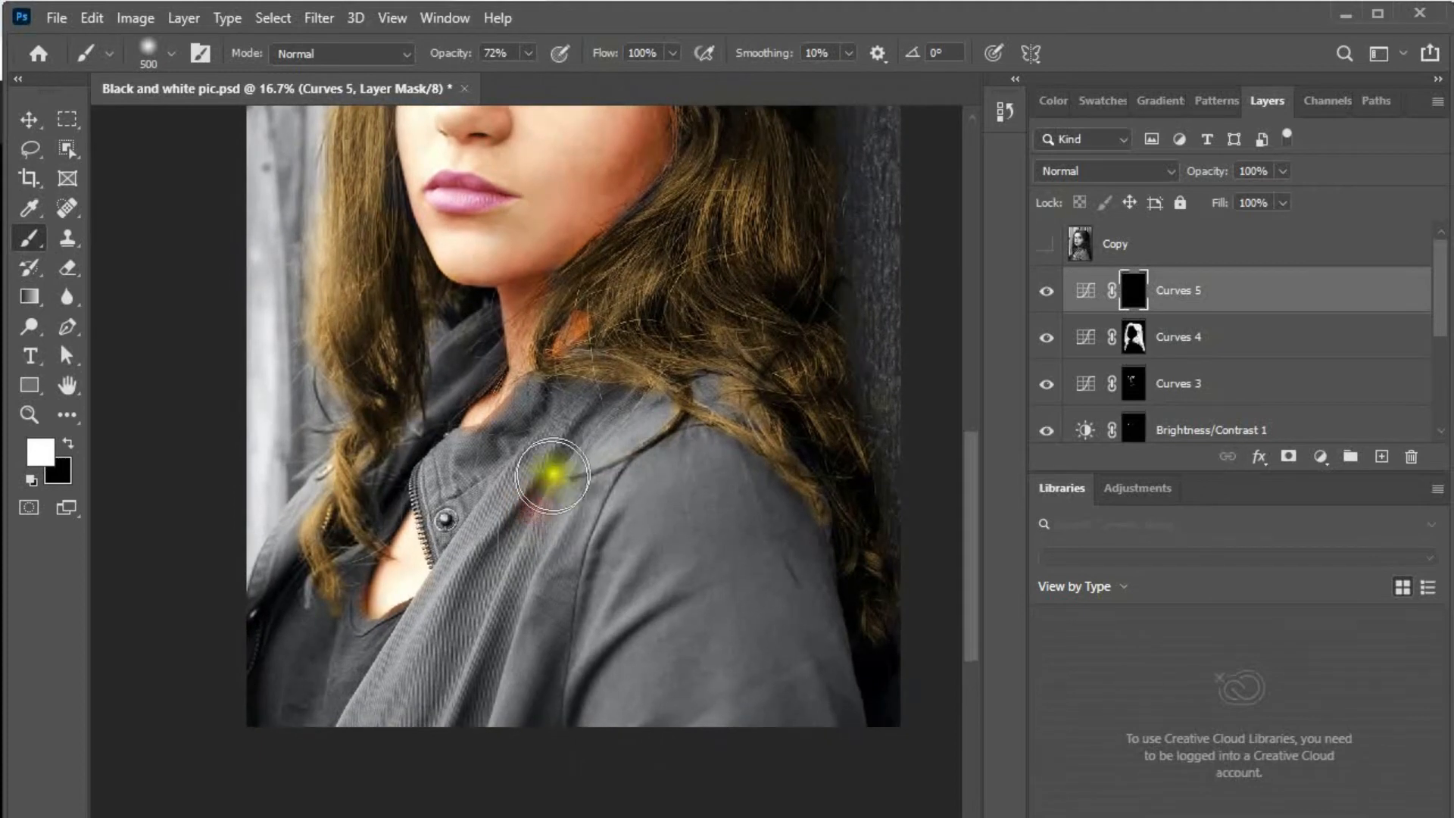
mouse_move(545, 403)
left_mouse_down()
mouse_move(374, 672)
mouse_move(522, 720)
mouse_move(772, 655)
mouse_move(672, 507)
mouse_move(717, 548)
mouse_move(765, 560)
left_mouse_up()
key("bracketleft")
key("bracketright")
mouse_move(711, 406)
left_mouse_down()
mouse_move(565, 416)
mouse_move(721, 659)
left_mouse_up()
left_click_drag(477, 502, 684, 494)
Reduce the brush to 100 px and paint the teal onto the jacket edge beside the curl and the inner collar.
key("bracketleft")
key("ctrl+plus")
key("ctrl+plus")
key("bracketleft")
key("bracketleft")
left_click_drag(415, 727, 557, 519)
key("bracketleft")
key("bracketleft")
key("bracketleft")
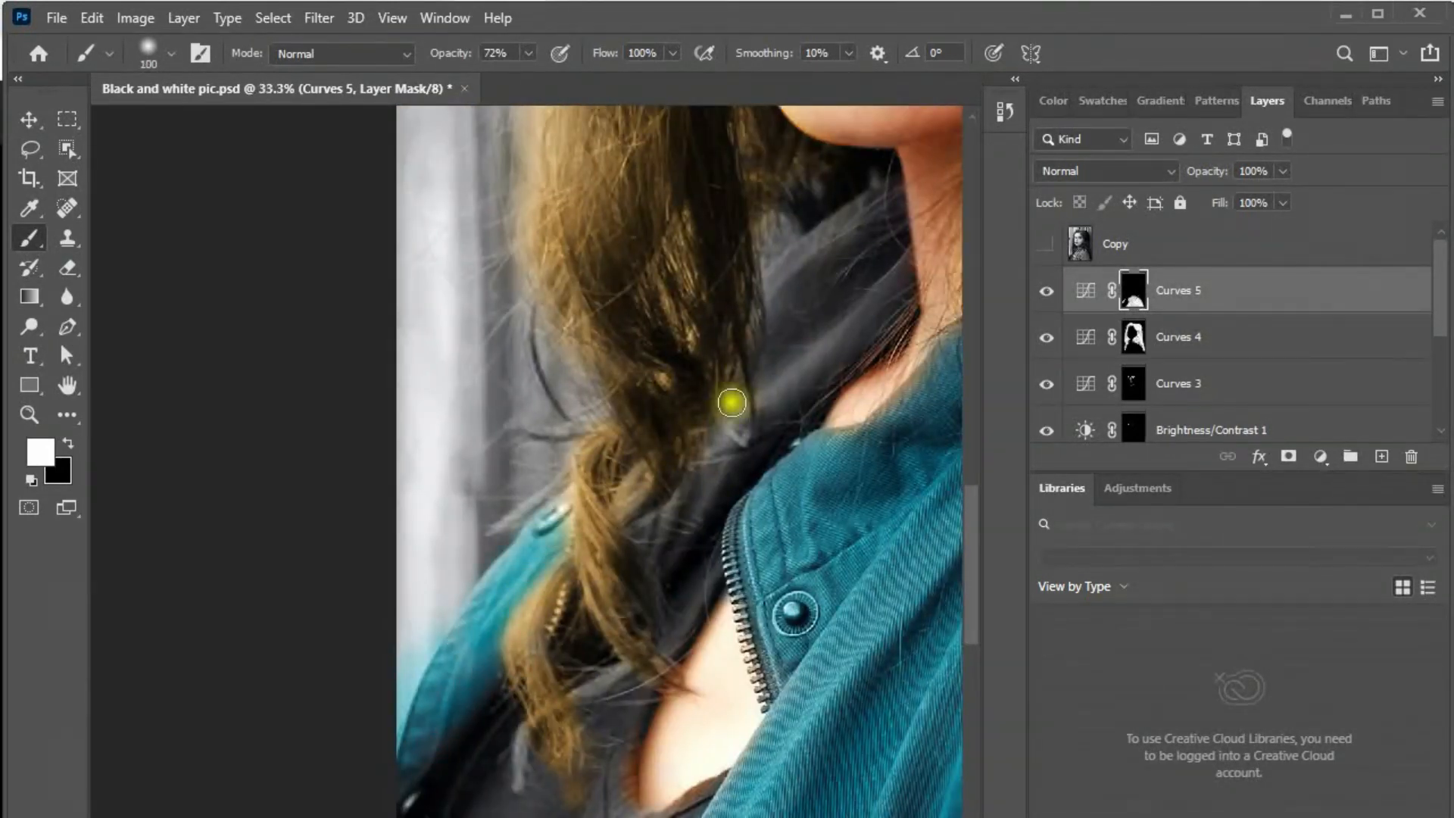
mouse_move(733, 402)
left_mouse_down()
mouse_move(890, 283)
mouse_move(670, 628)
mouse_move(776, 409)
left_mouse_up()
Open the Curves 5 blending options and set the Blend If Underlying Layer range to 44 for shadows and 243 for highlights.
key("ctrl+minus")
key("ctrl+minus")
key("ctrl+minus")
left_click_drag(600, 492, 559, 520)
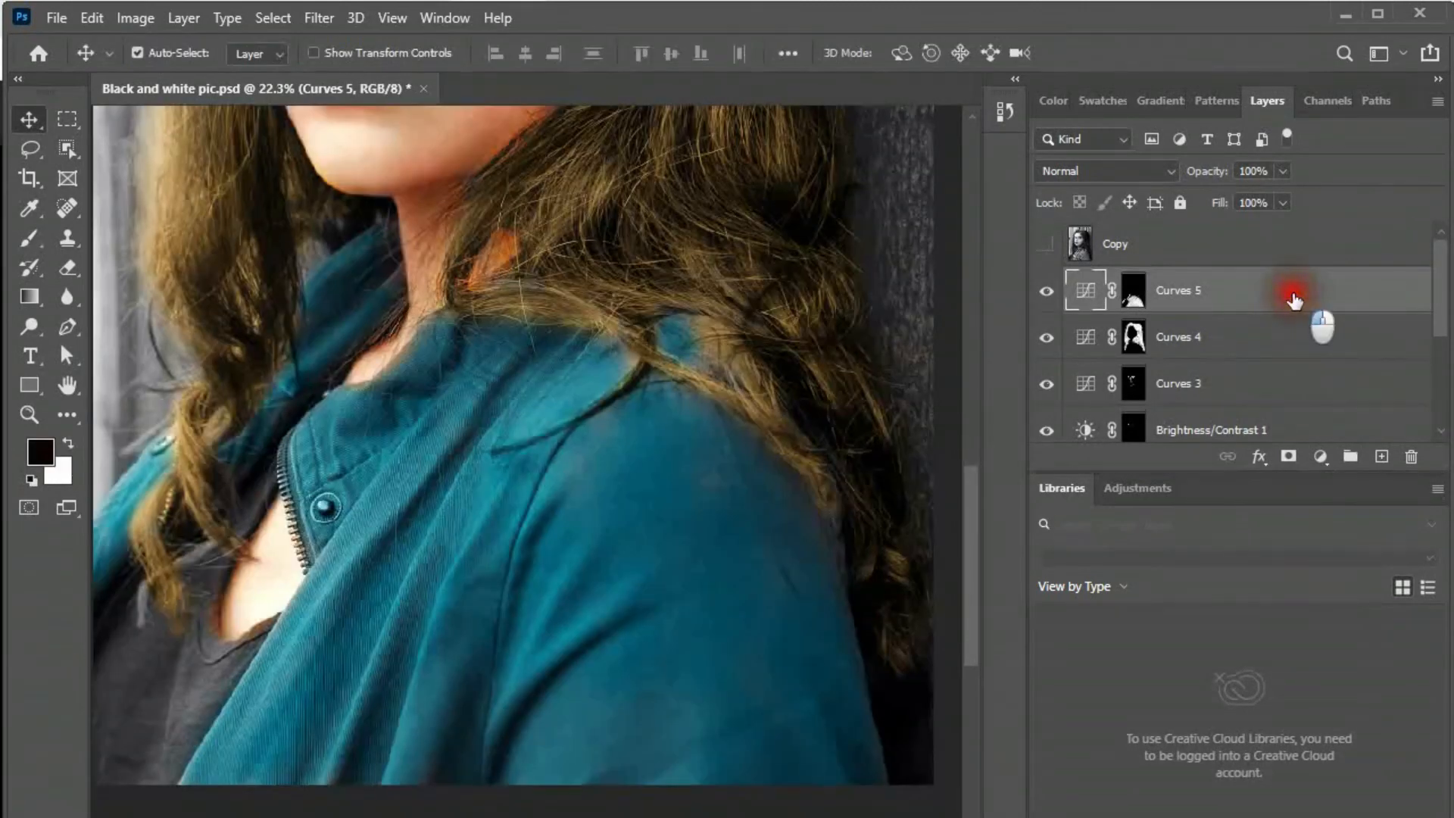
double_click(1294, 296)
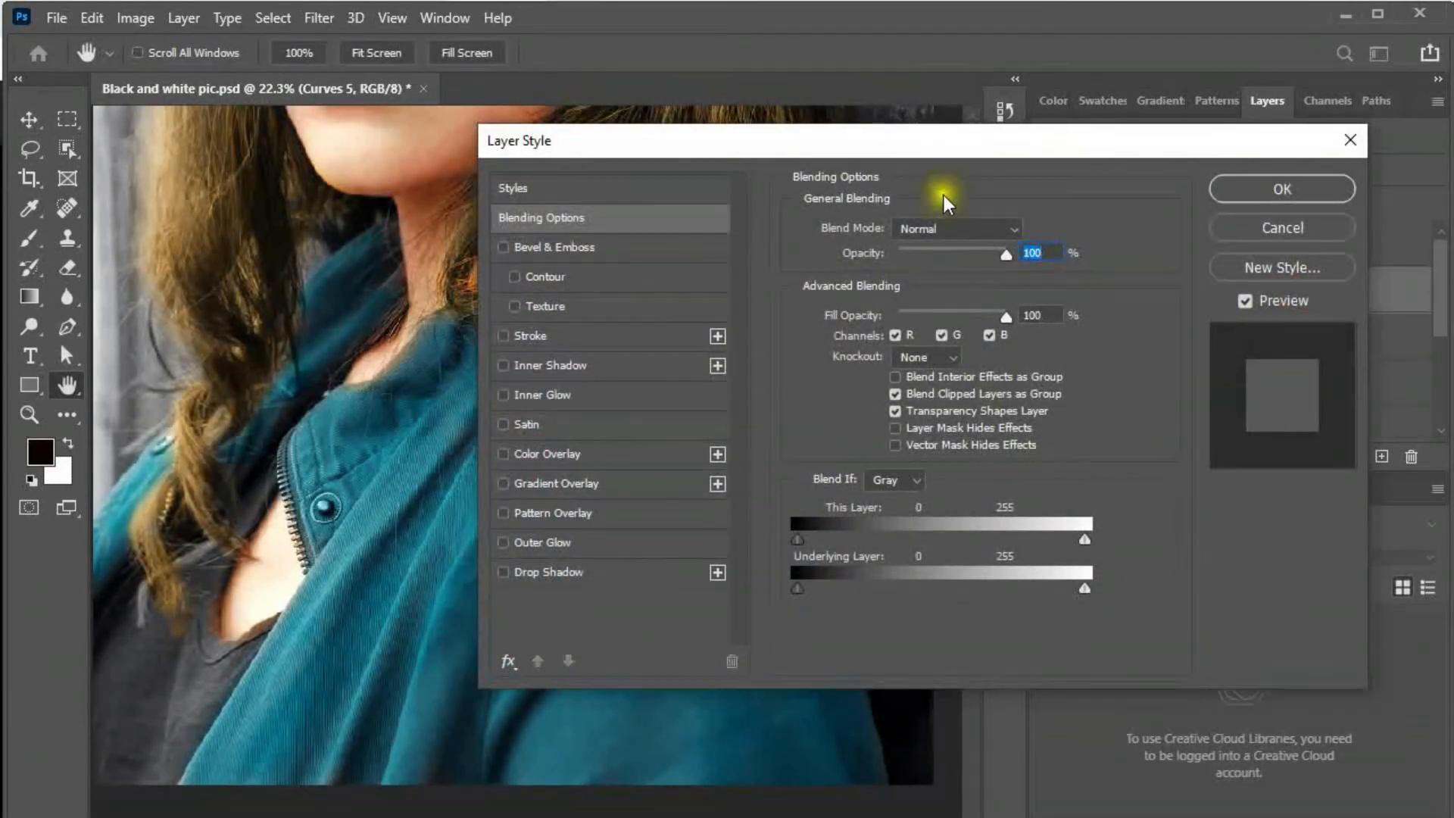
left_click_drag(947, 142, 1196, 179)
left_click_drag(1050, 626, 1073, 625)
left_click_drag(1336, 627, 1323, 625)
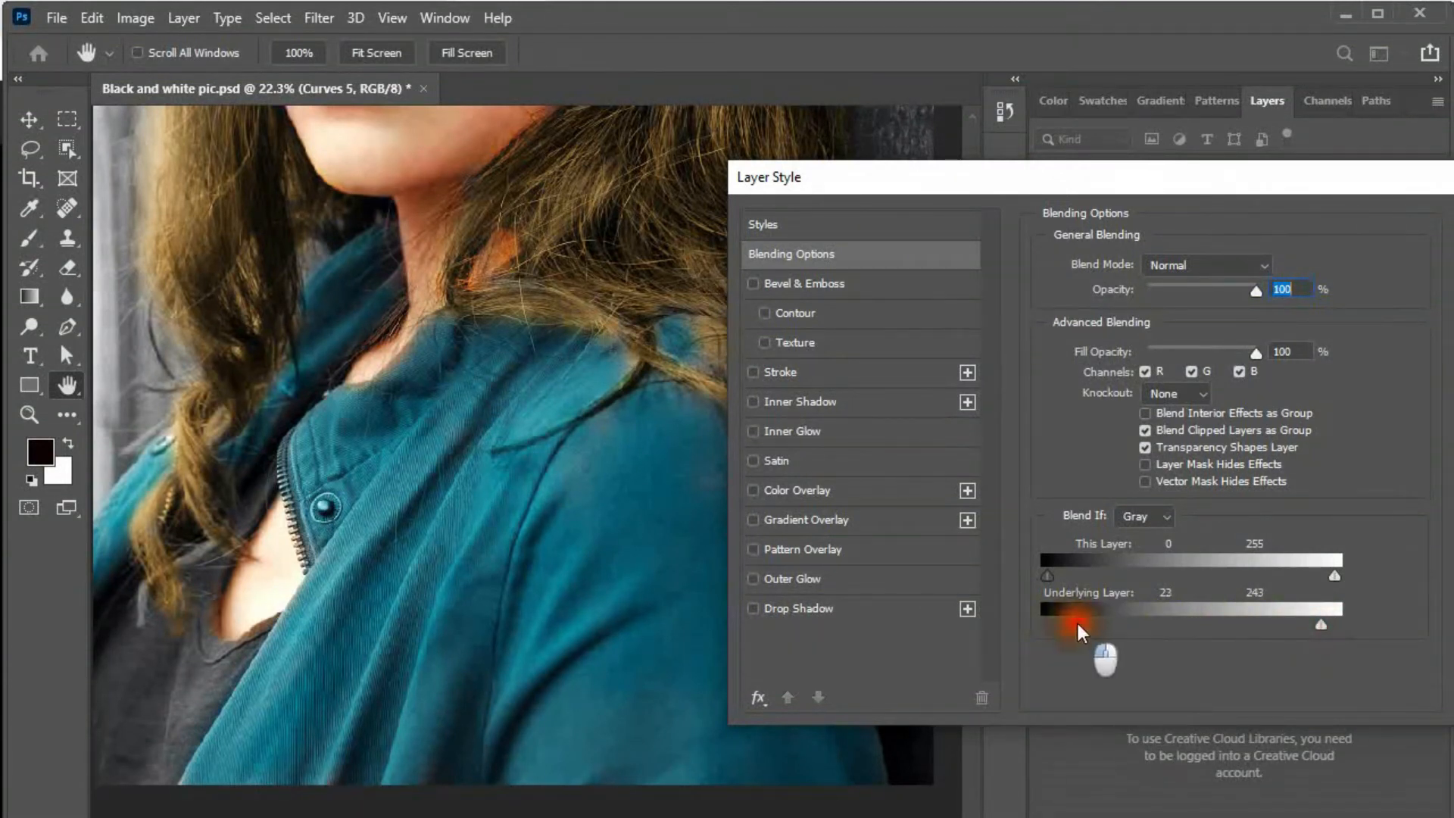
left_click_drag(1093, 178, 979, 167)
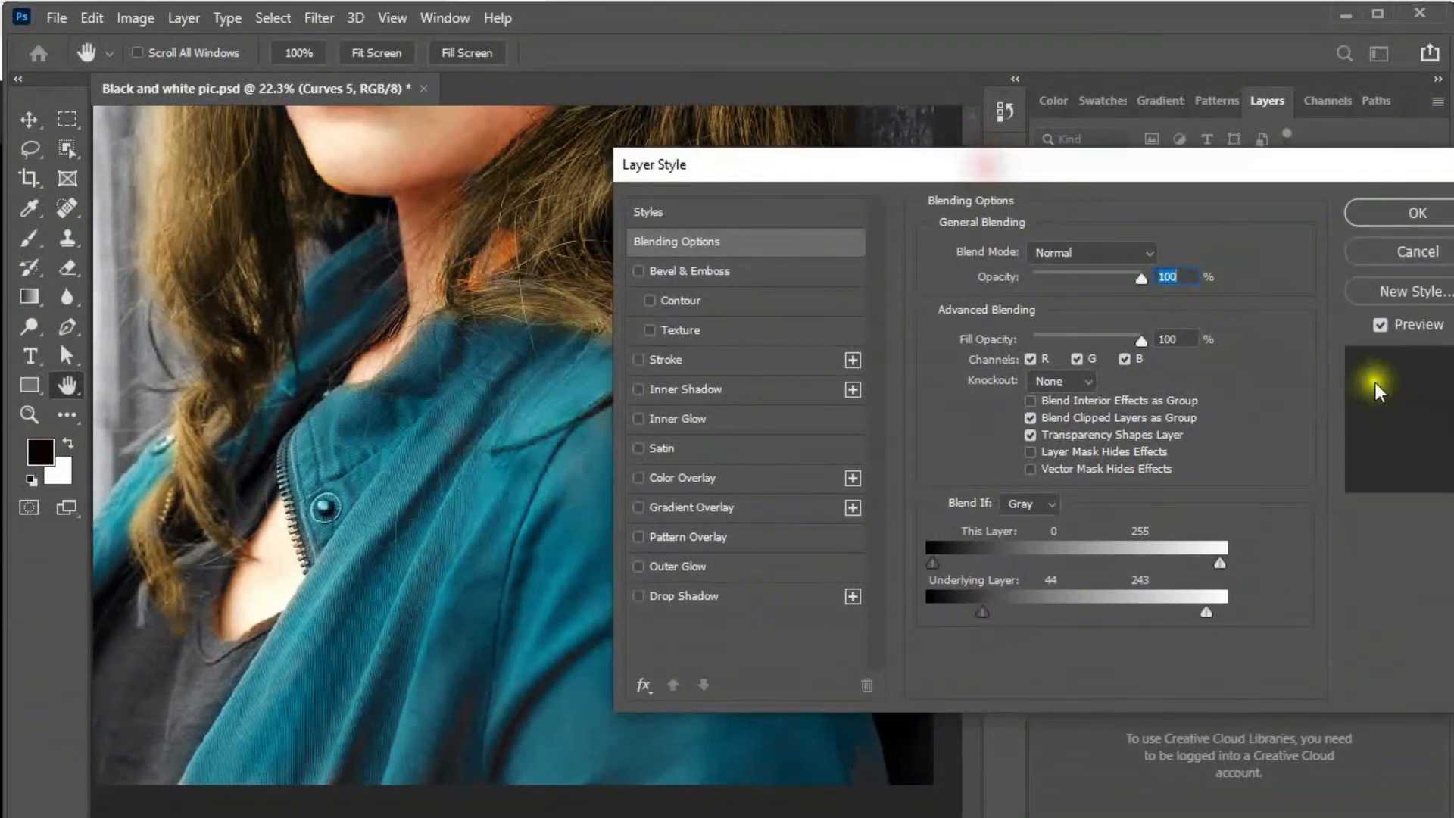
Compare the jacket blending with the preview off and on, and reduce the Underlying Layer shadow limit to 33.
left_click(1380, 326)
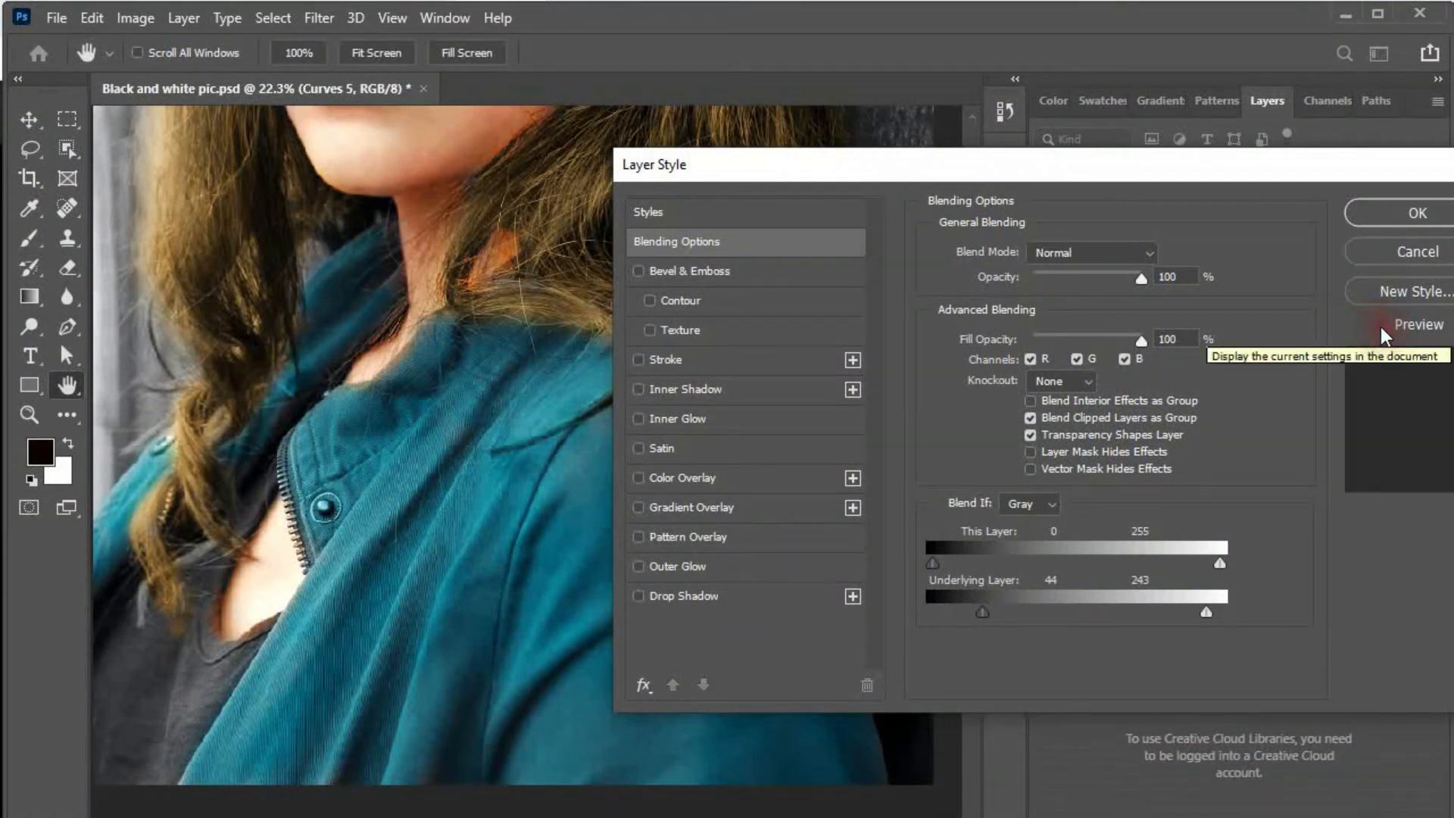
left_click(1383, 324)
left_click(1383, 324)
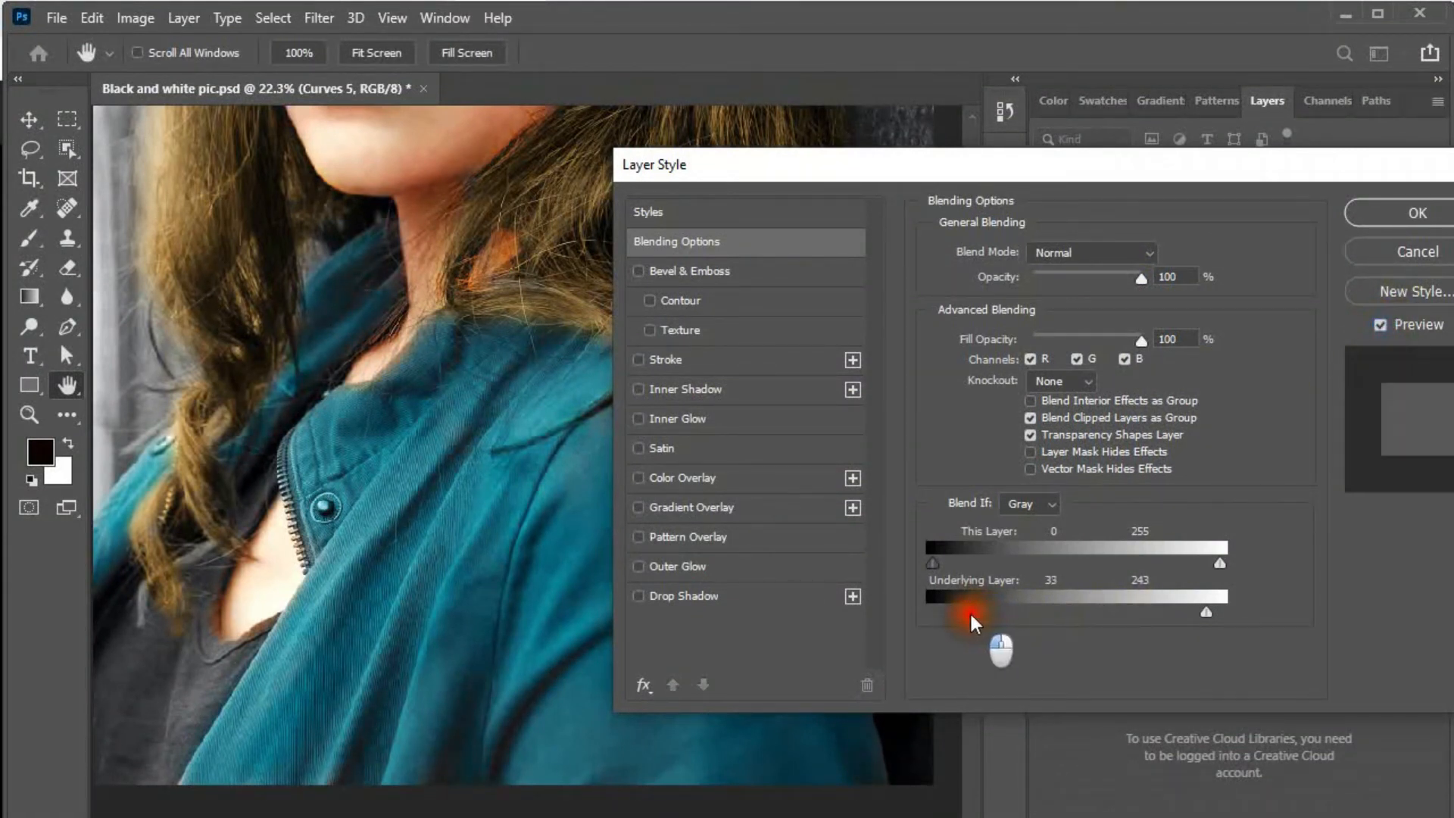
left_click(1417, 213)
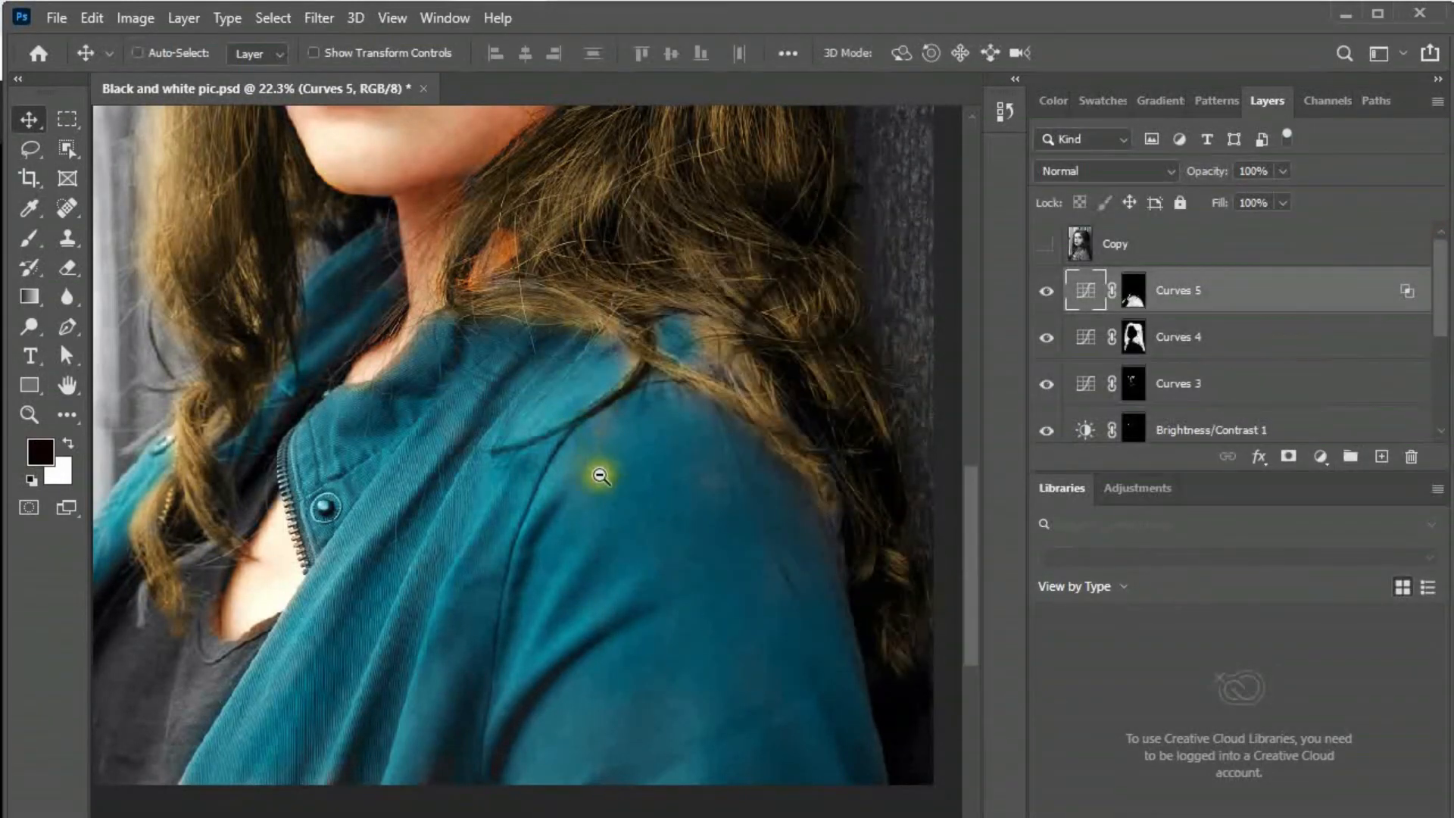
Add a Curves adjustment layer above Curves 5 and pull the RGB curve down through the midtones to darken the image.
left_click(599, 476, "ctrl+alt")
left_click_drag(601, 475, 633, 625)
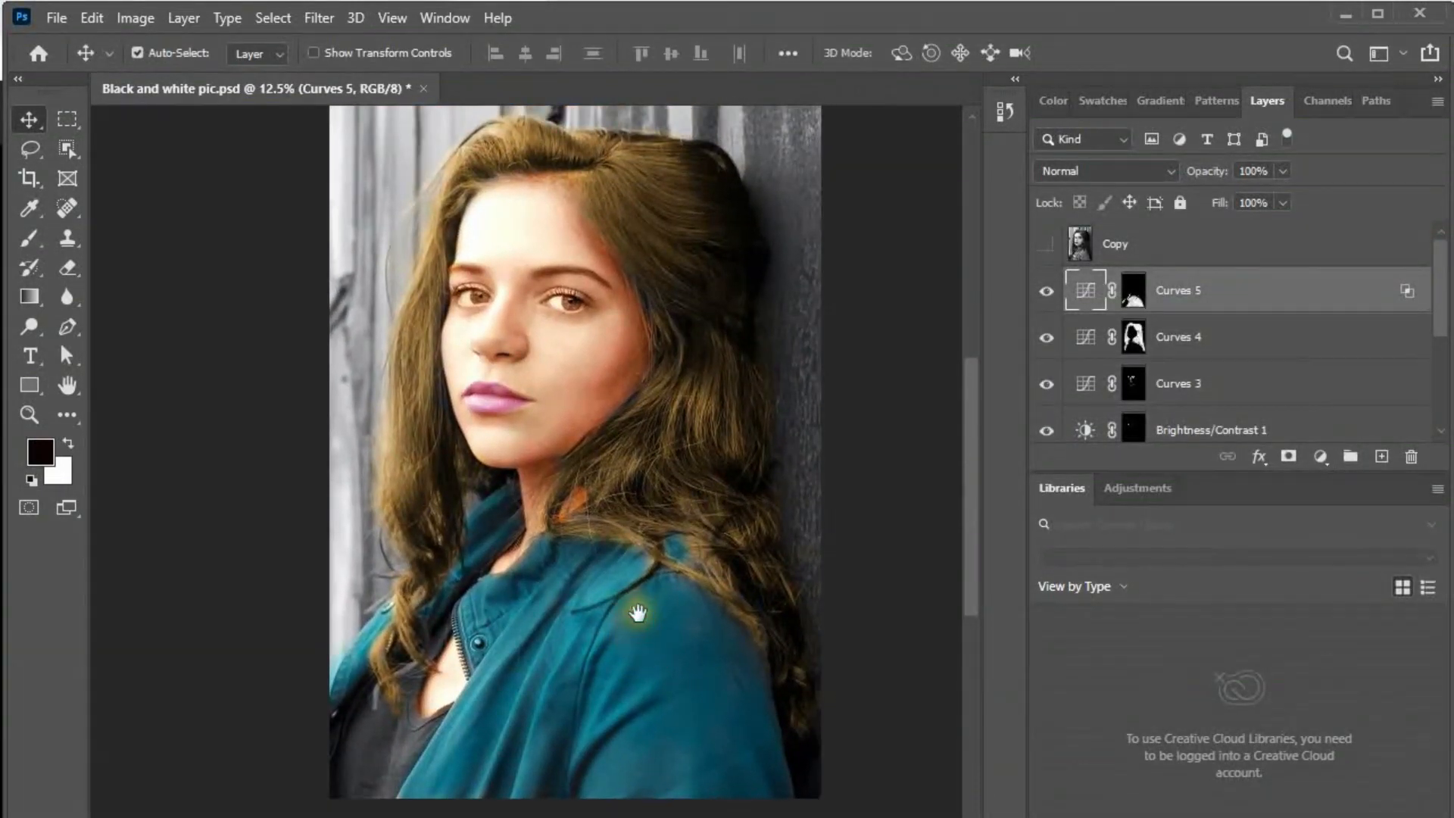
left_click_drag(654, 546, 644, 588)
left_click_drag(730, 283, 740, 337)
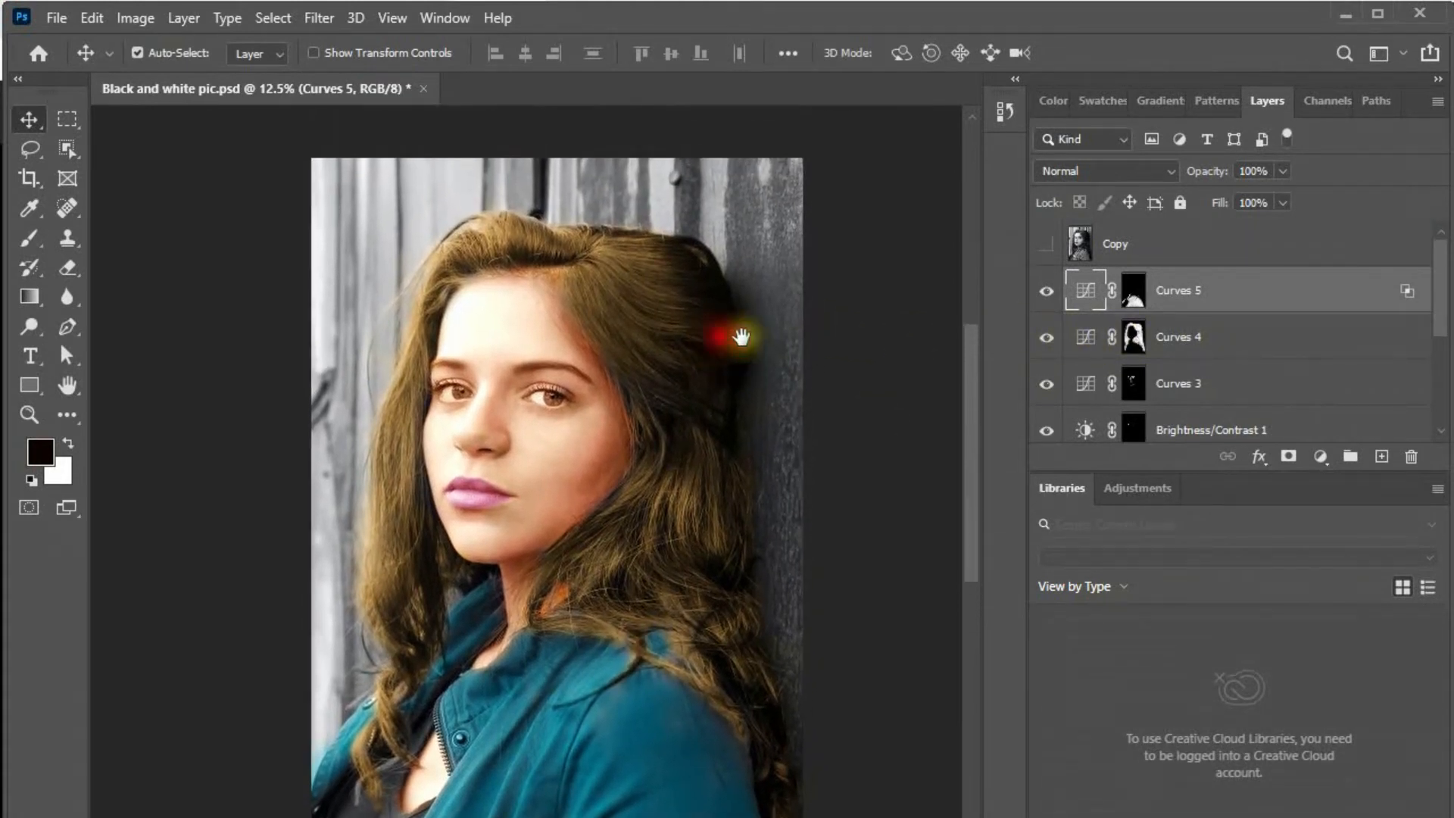
left_click(1321, 459)
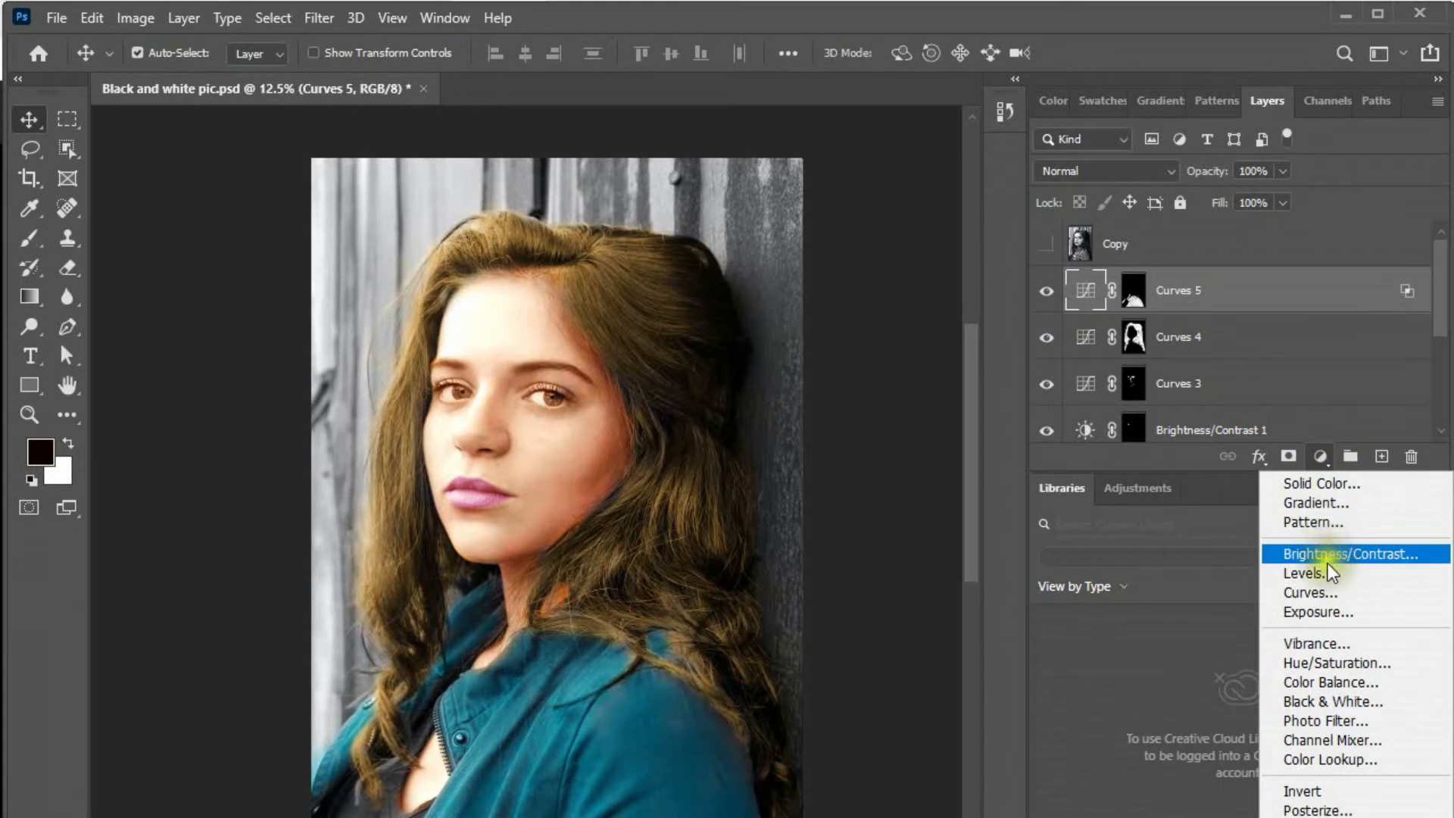
left_click(1324, 590)
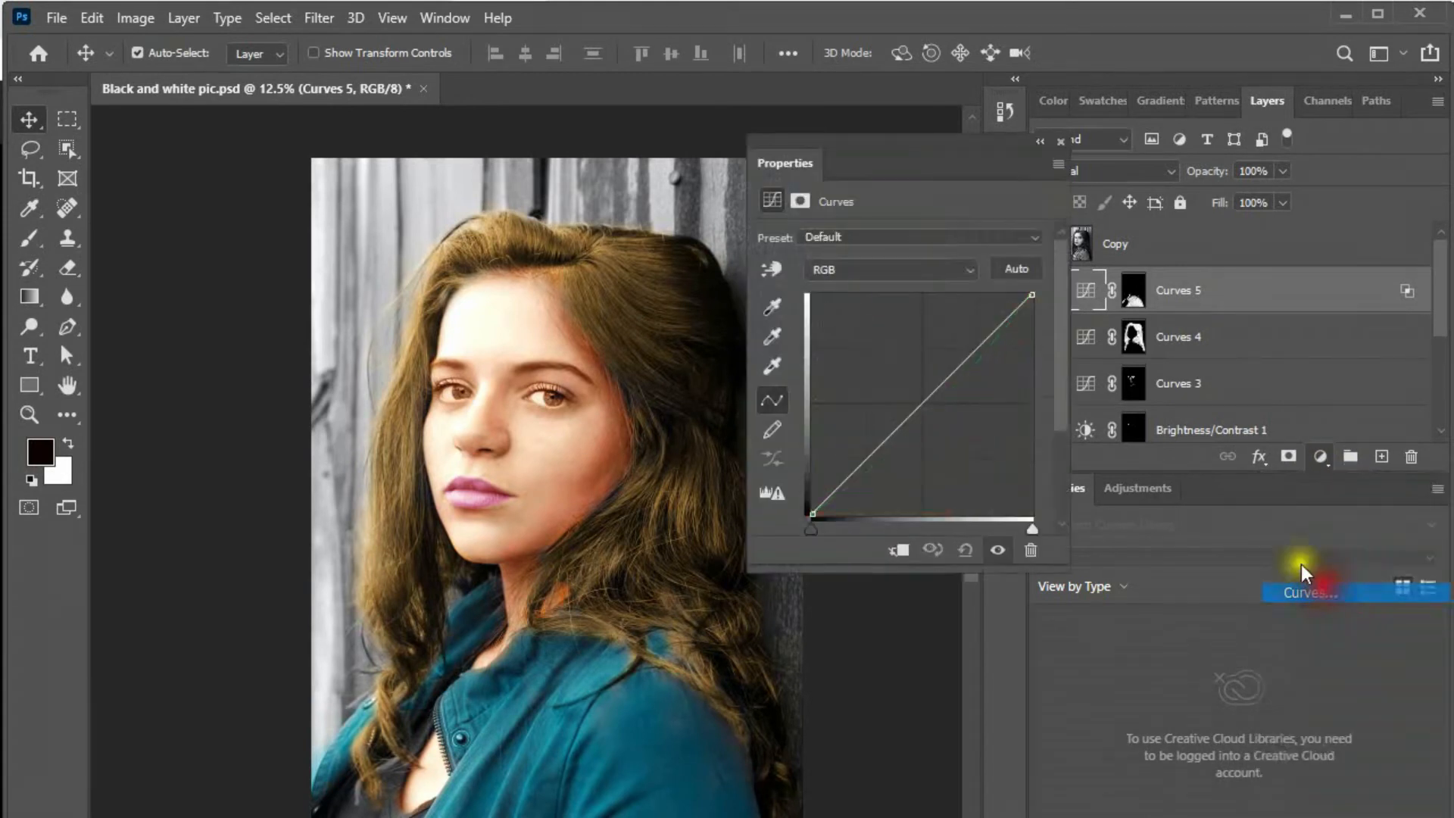
left_click(865, 271)
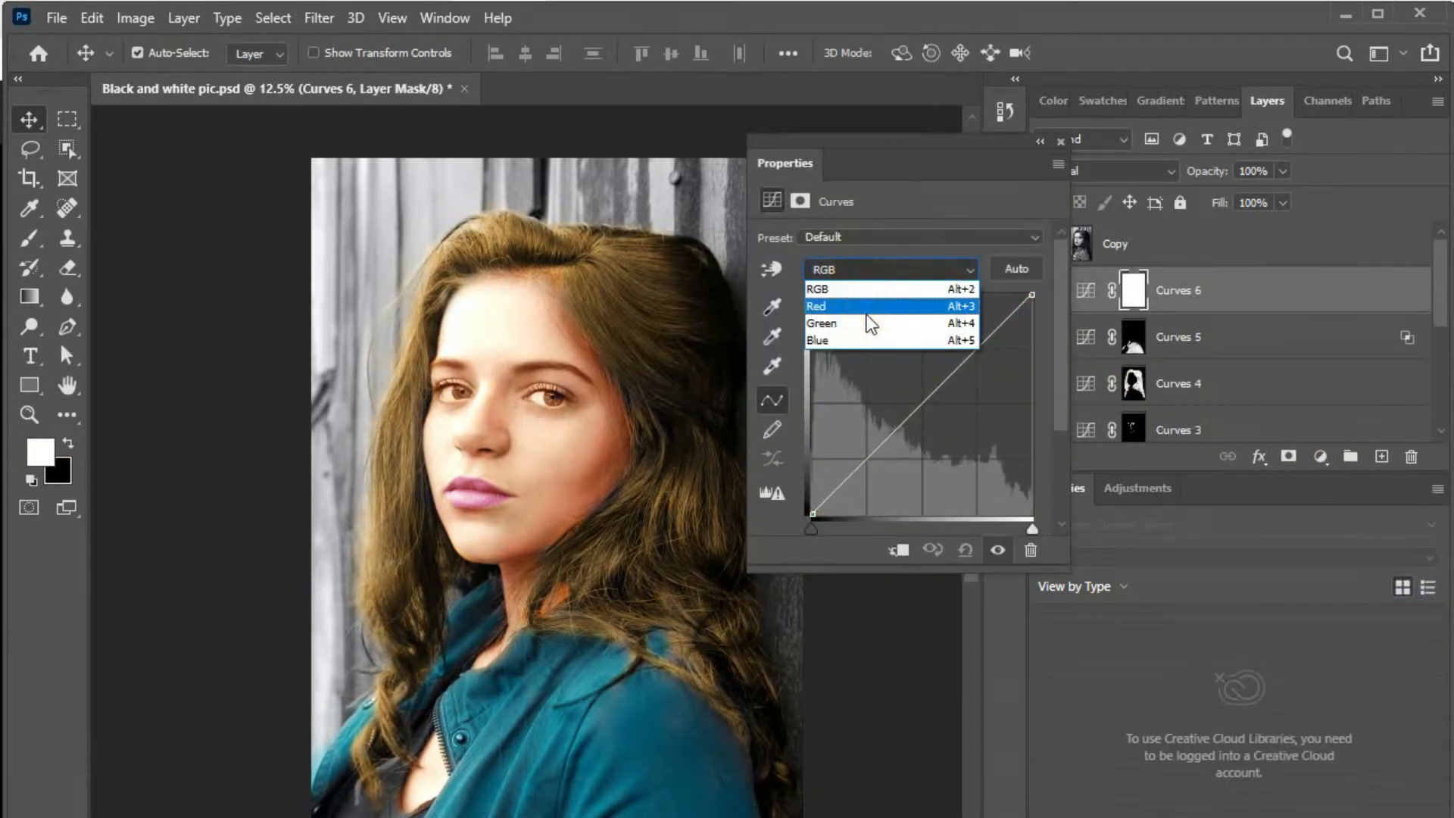
left_click(876, 289)
left_click_drag(918, 398, 952, 428)
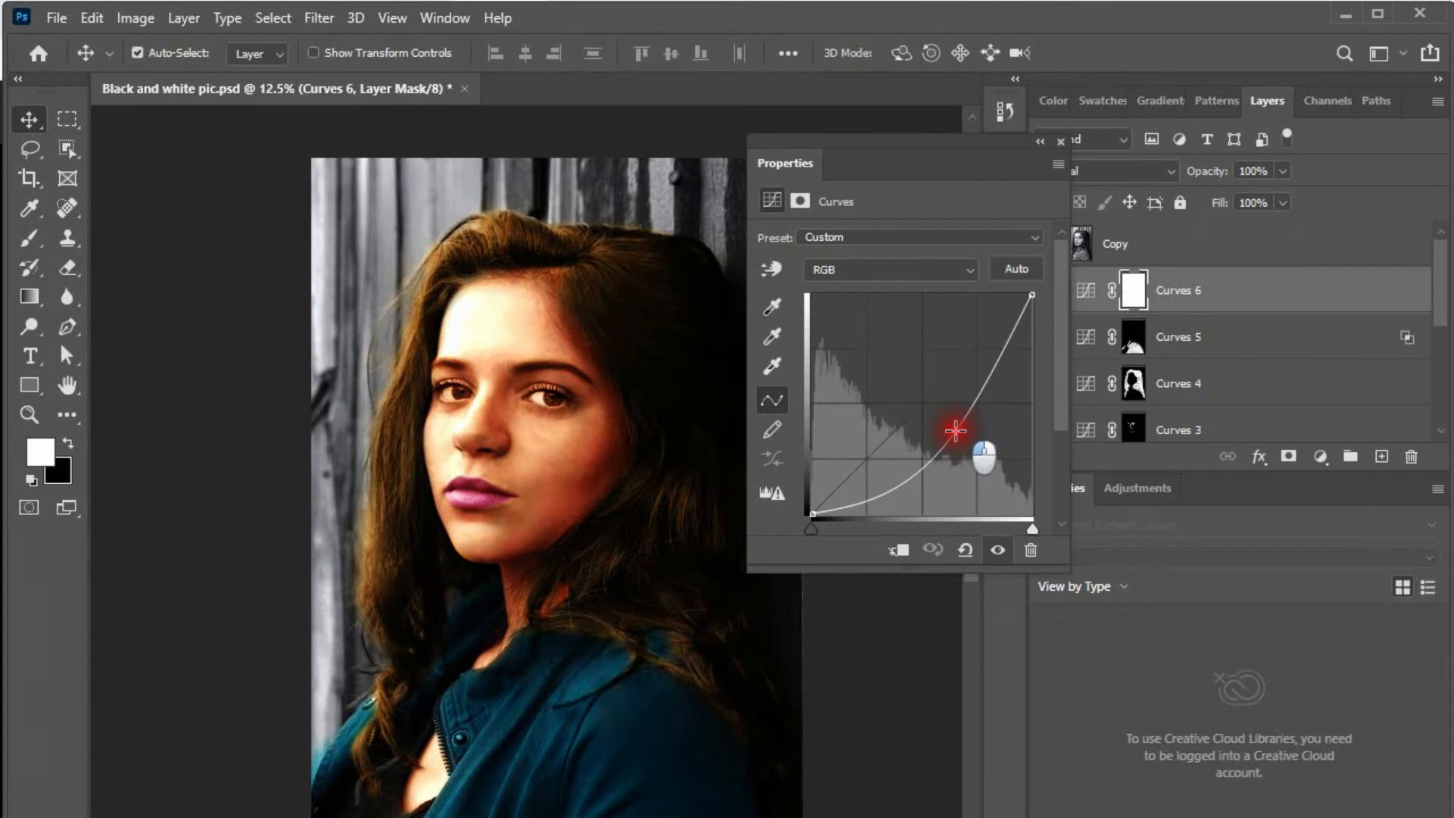
Lower the green curve and raise the blue curve of Curves 6 to give the image a purple tint.
left_click(880, 267)
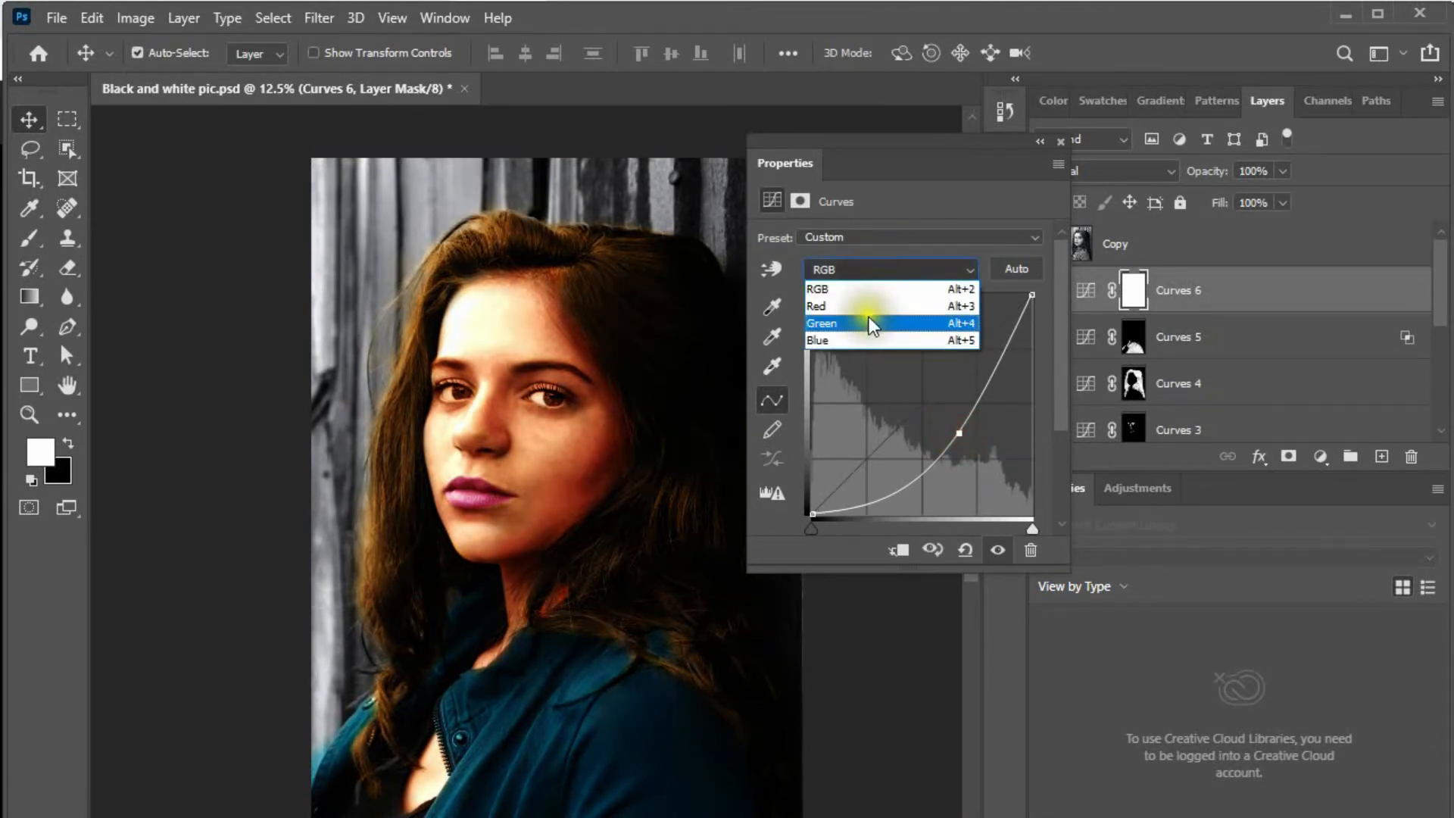
left_click(869, 318)
mouse_move(921, 401)
left_mouse_down()
mouse_move(907, 392)
mouse_move(974, 468)
mouse_move(906, 410)
left_mouse_up()
left_click(863, 275)
left_click(863, 337)
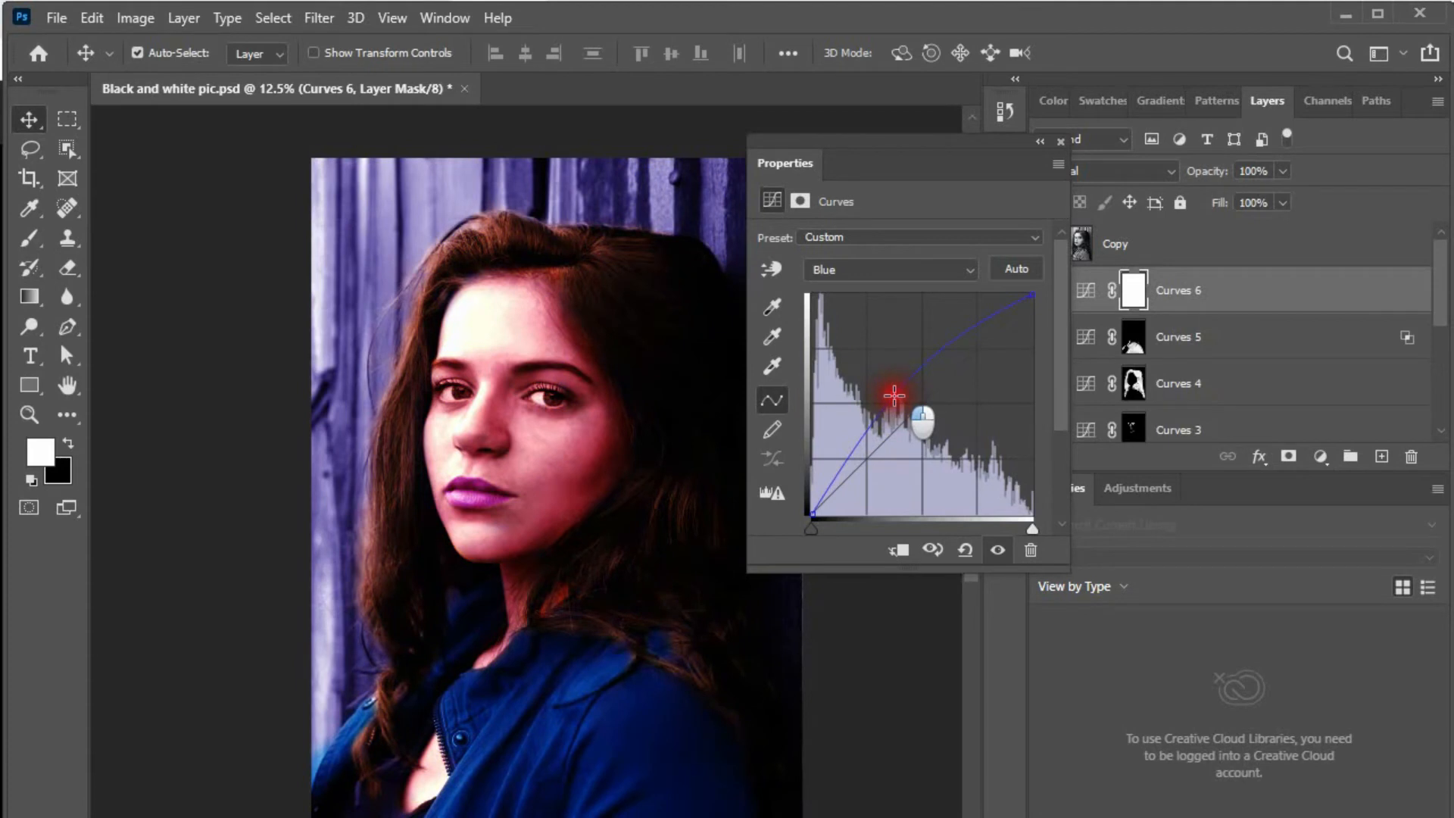
Close the curve settings and invert the Curves 6 layer mask to black.
left_click(1055, 141)
left_click(1133, 290)
key("ctrl+i")
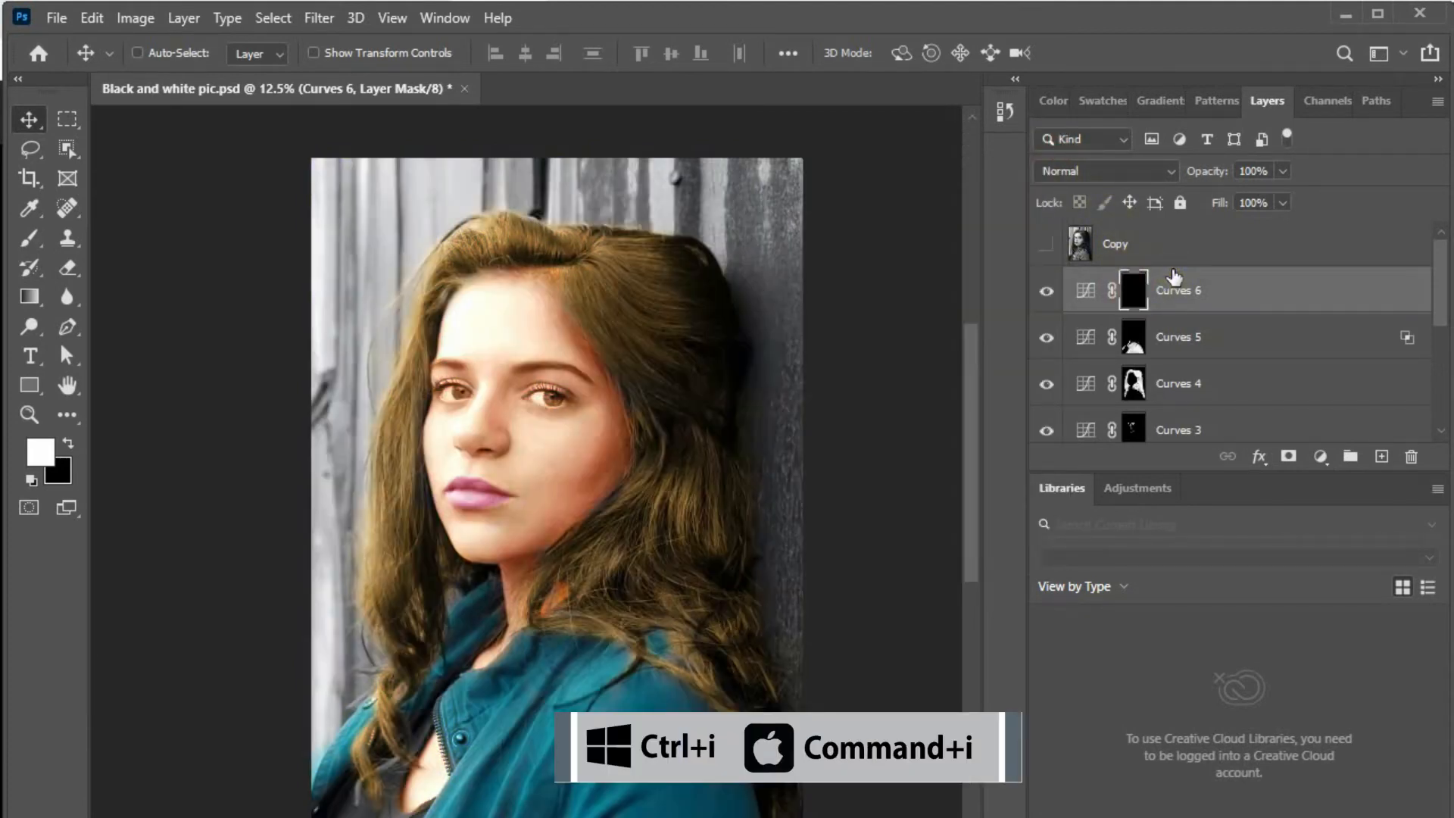
Enlarge the soft brush and paint white on the Curves 6 mask over the wooden wall around the woman to tint it purple.
key("b")
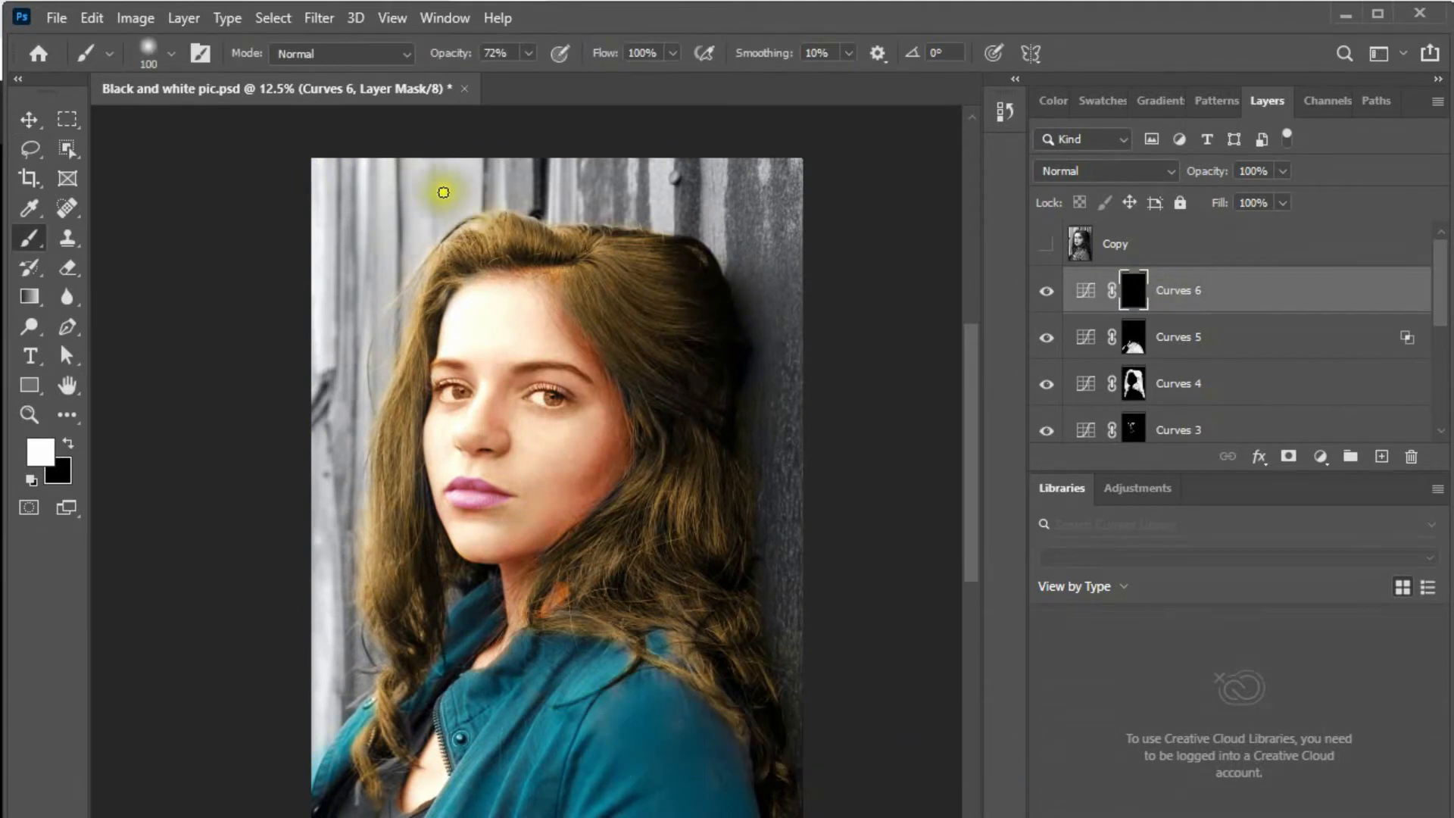
key("bracketright")
key("bracketright")
key("bracketright")
left_click_drag(334, 169, 337, 424)
left_click_drag(456, 54, 470, 55)
mouse_move(375, 181)
left_mouse_down()
mouse_move(328, 702)
mouse_move(343, 479)
mouse_move(675, 184)
mouse_move(789, 606)
mouse_move(624, 182)
mouse_move(695, 241)
mouse_move(475, 196)
left_mouse_up()
key("bracketright")
mouse_move(807, 179)
left_mouse_down()
mouse_move(328, 643)
mouse_move(349, 680)
mouse_move(780, 486)
mouse_move(766, 366)
mouse_move(778, 609)
mouse_move(370, 292)
left_mouse_up()
key("v")
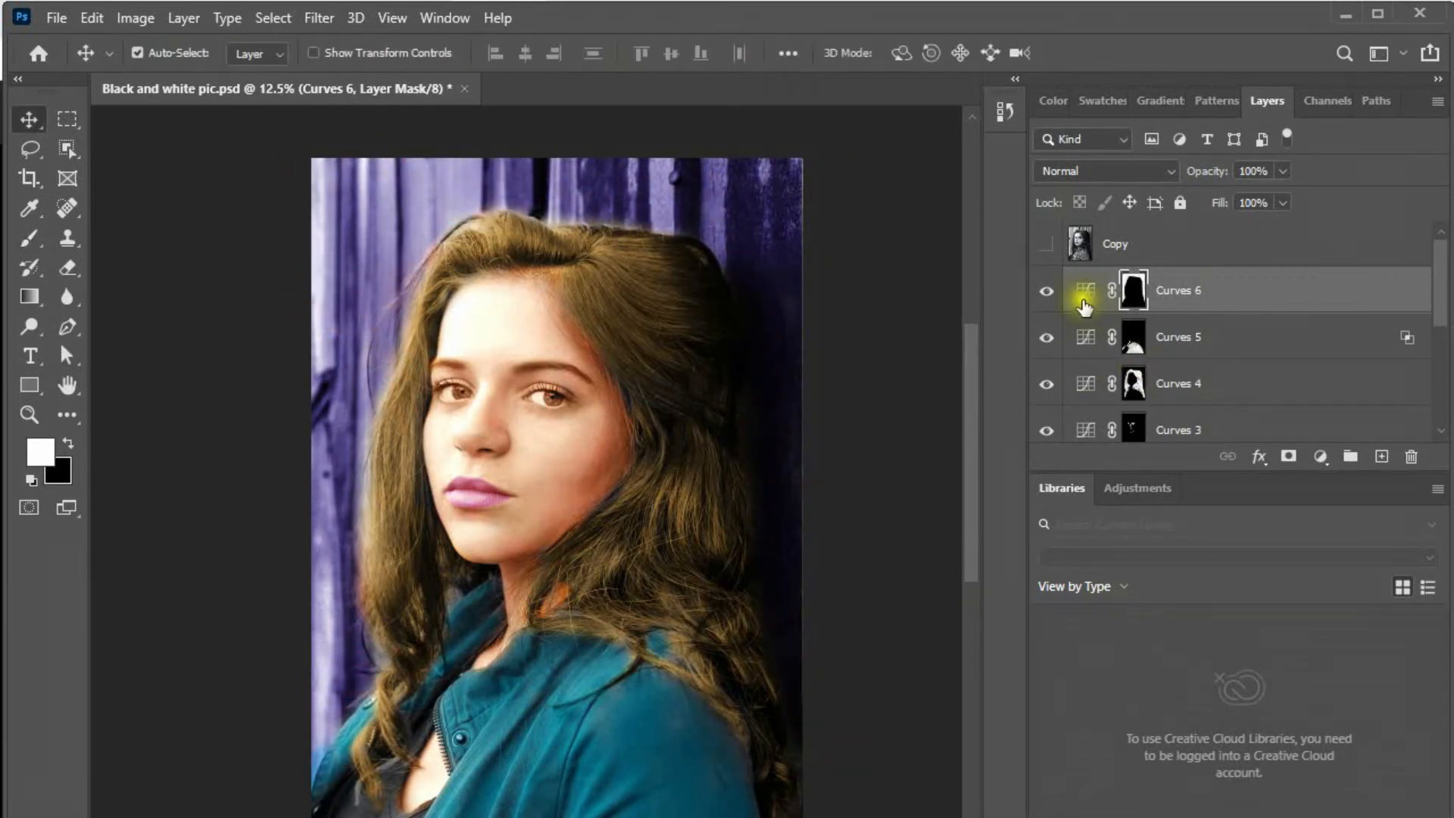
Compare the wall with Curves 6 hidden and shown, and reduce the layer's opacity to 60%.
left_click(1047, 298)
left_click(1047, 298)
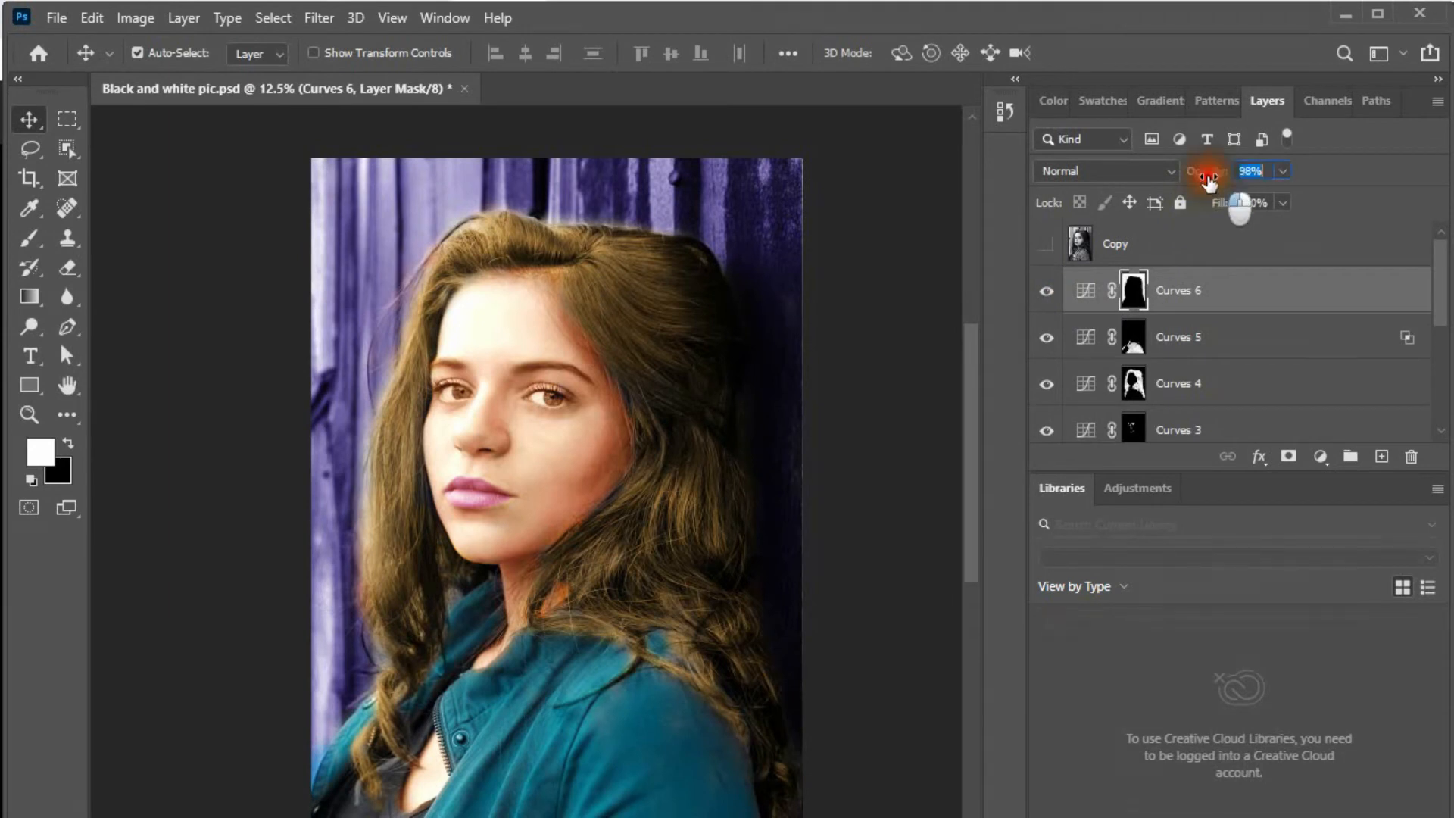
left_click_drag(1210, 182, 1189, 183)
left_click(618, 467, "alt")
left_click(576, 404)
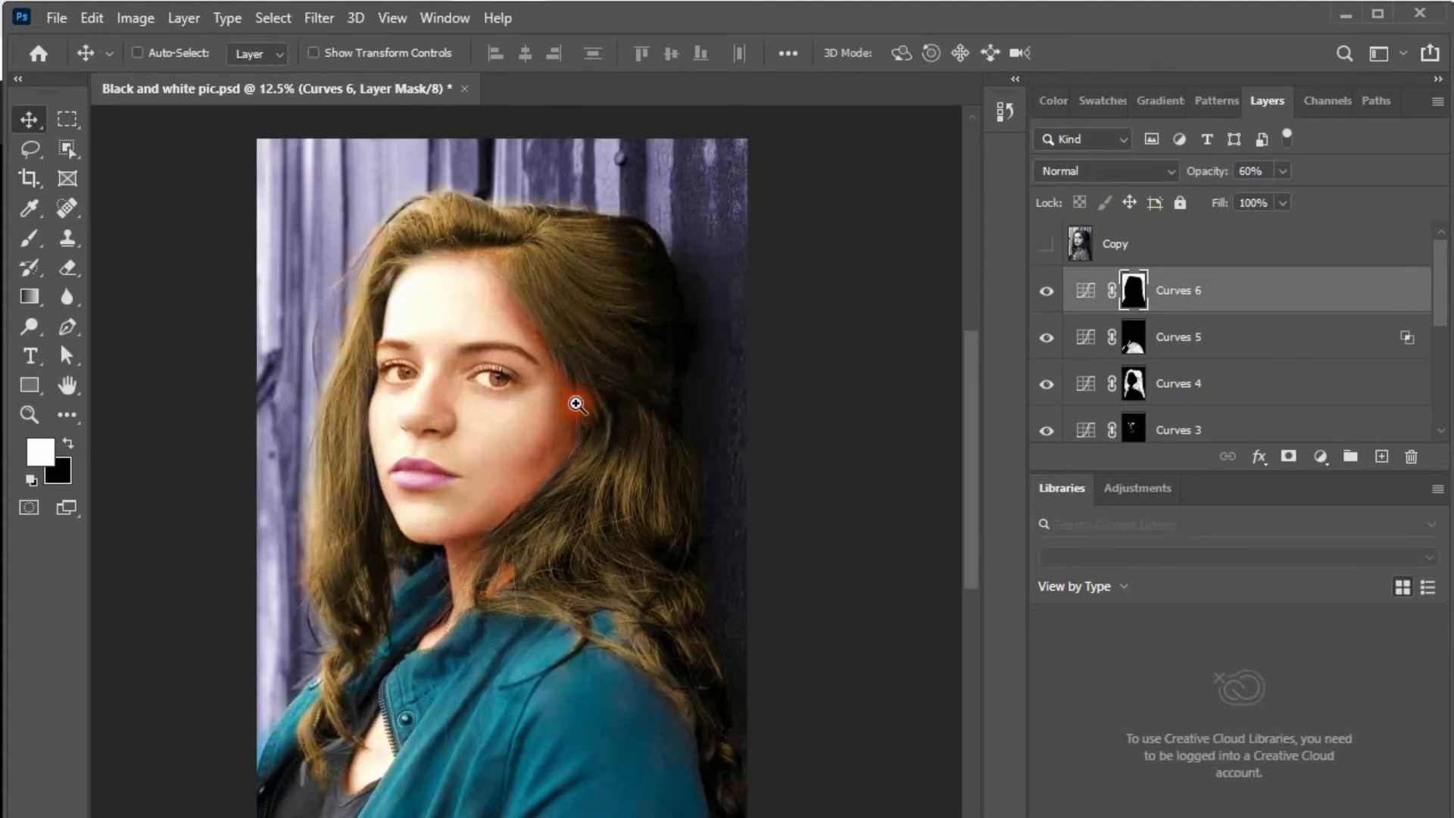
Check the softened wall tint with Curves 6 off and on, and save the document.
left_click(1046, 293)
left_click(1046, 292)
left_click(574, 406, "alt")
key("ctrl+s")
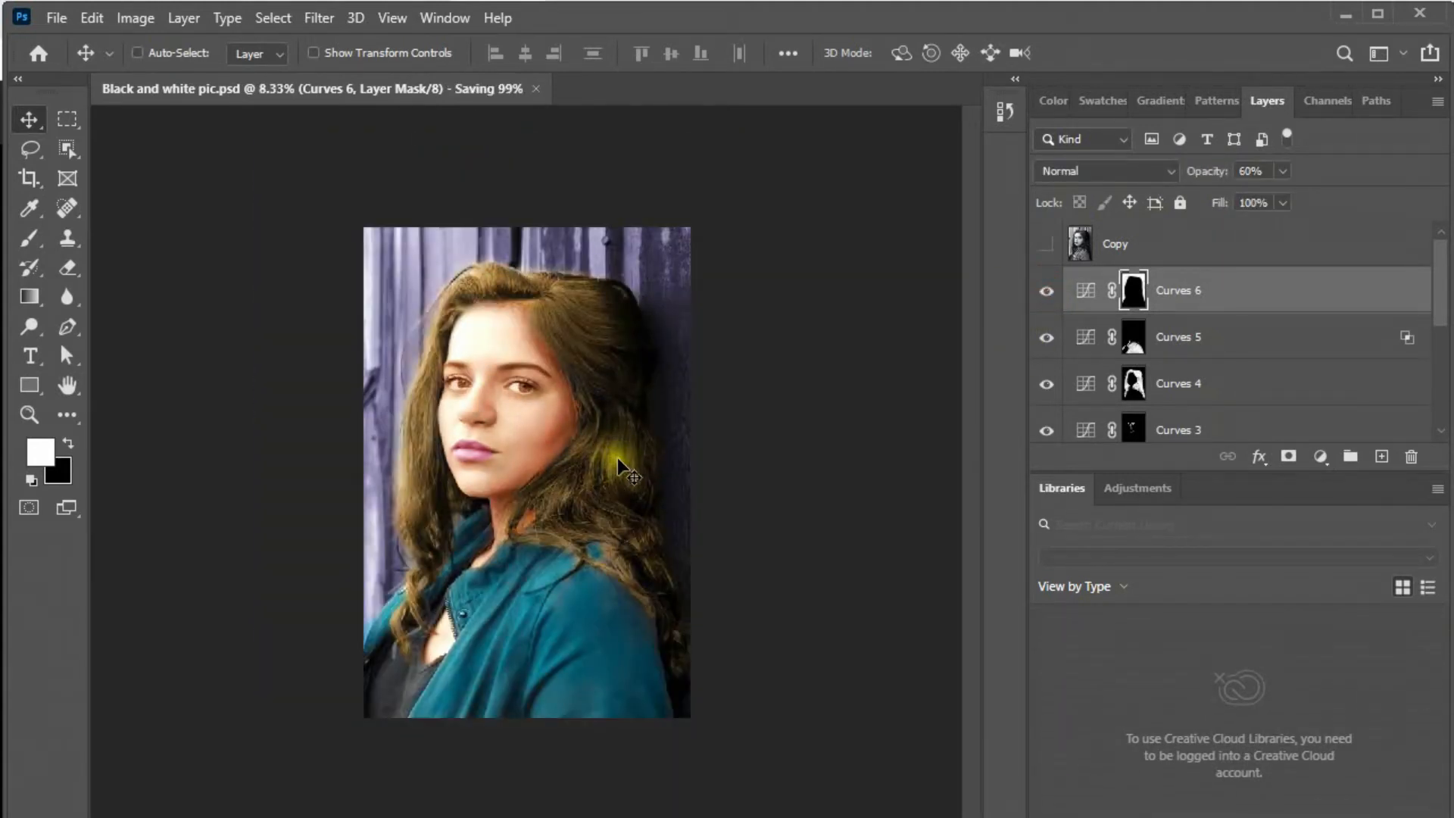
Examine the hair colour by selecting Curves 4 and switching its visibility off and on.
left_click(540, 443)
left_click(530, 436)
left_click(535, 436, "alt")
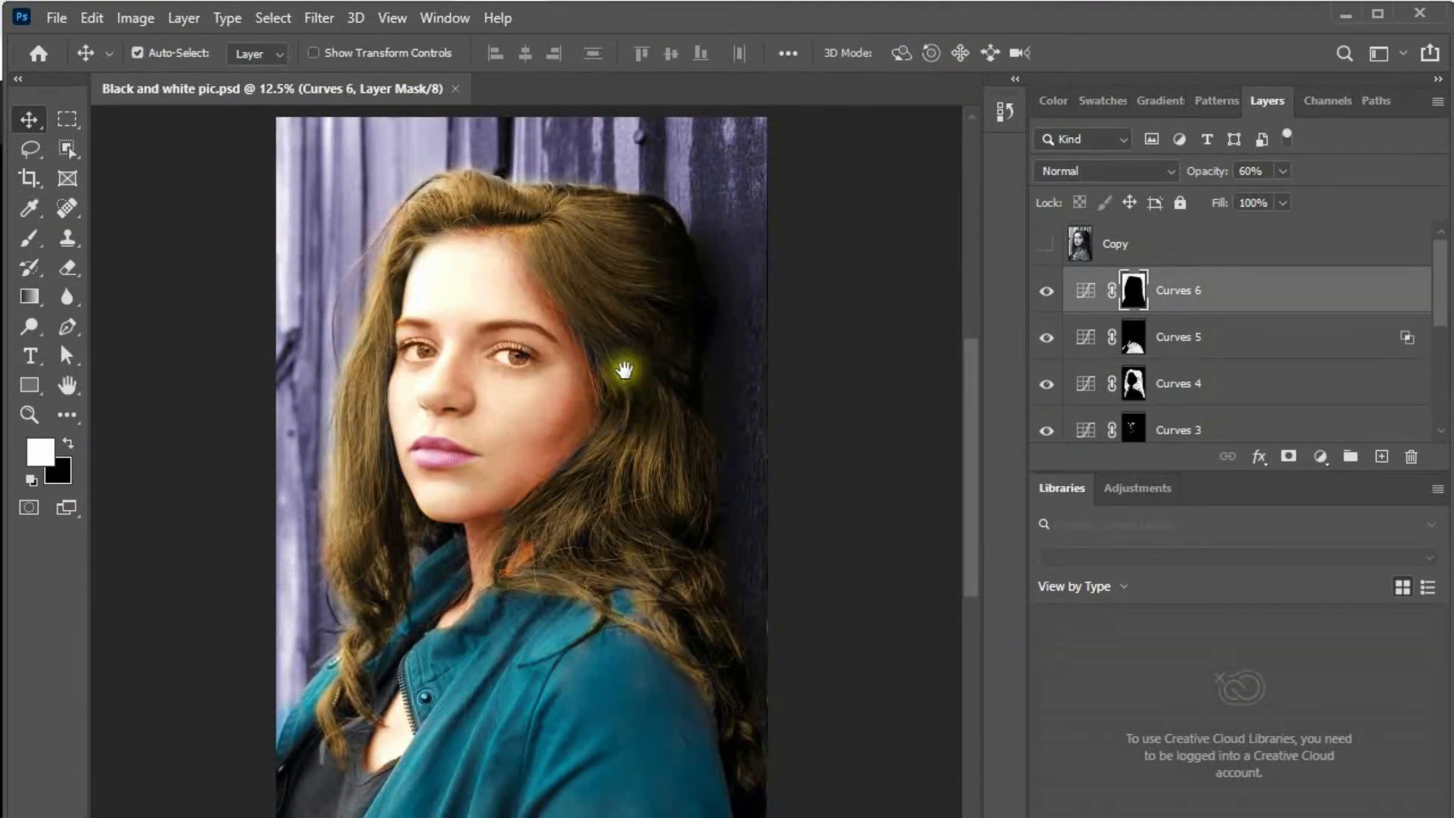
left_click(616, 282)
left_click(1047, 385)
left_click(1046, 393)
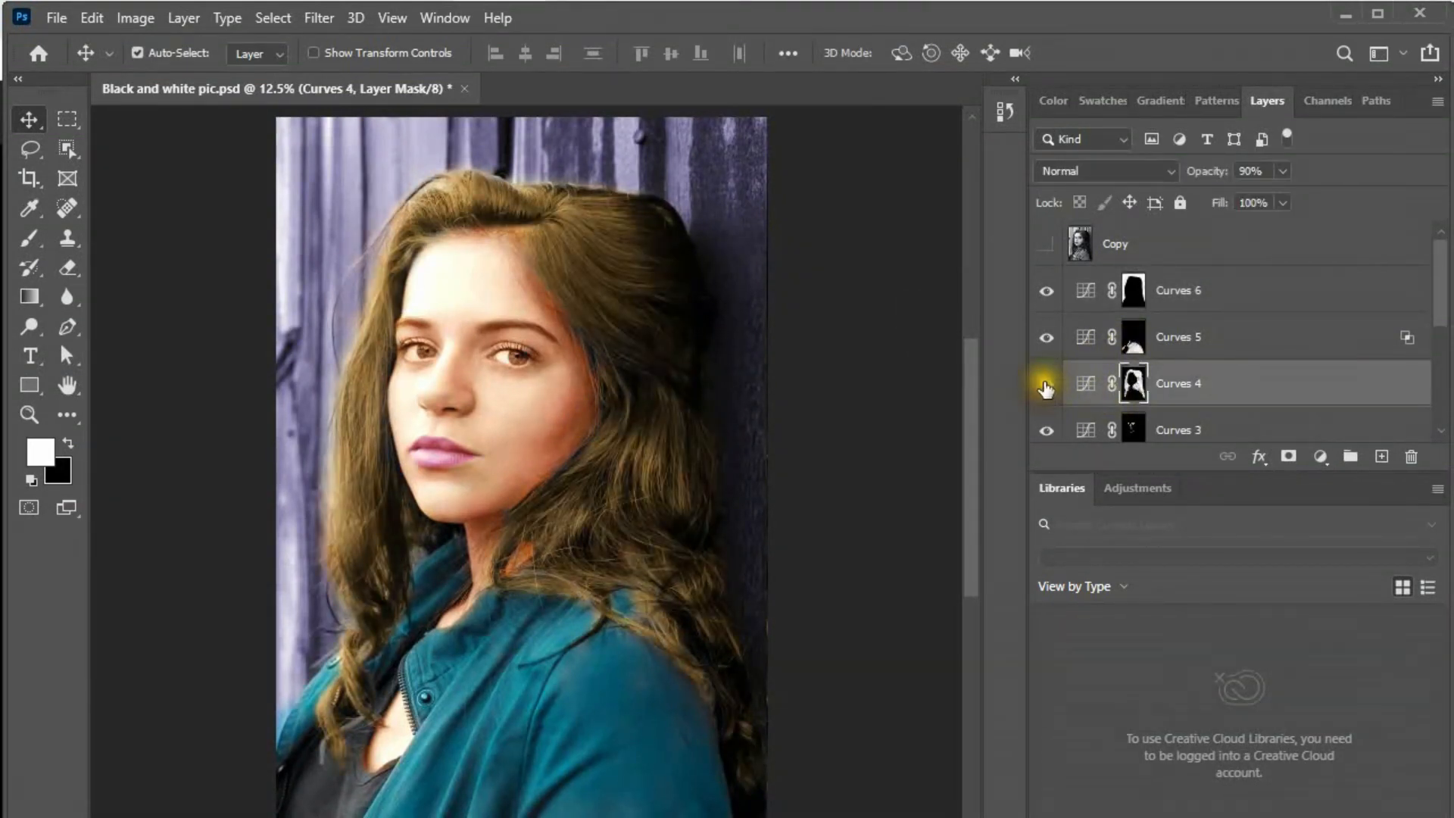
left_click(1045, 389)
left_click(1046, 389)
Add a Curves adjustment layer clipped to Curves 4 and pull its RGB curve down through the midtones to darken the hair.
left_click(1085, 383)
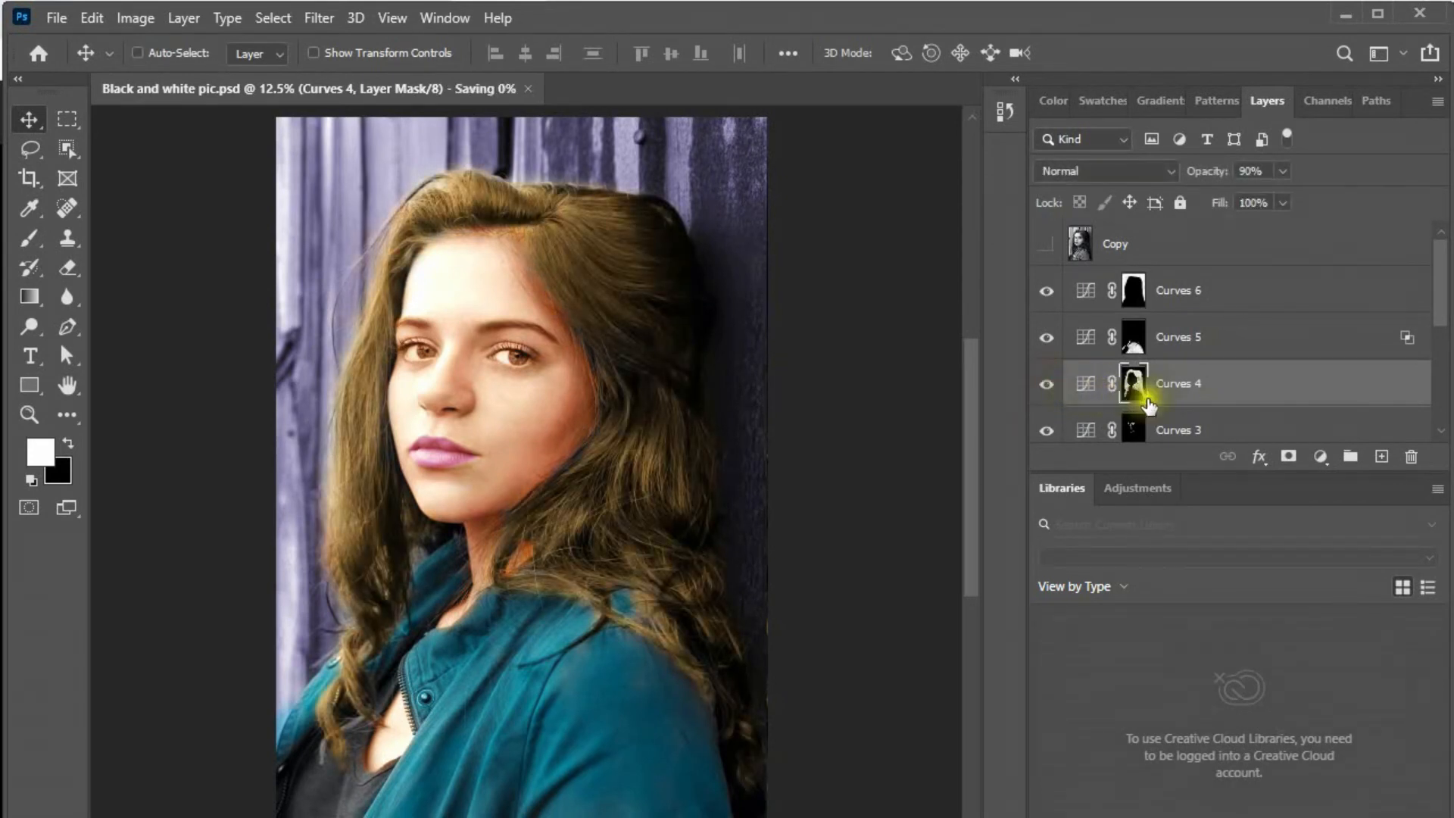
left_click(1321, 457)
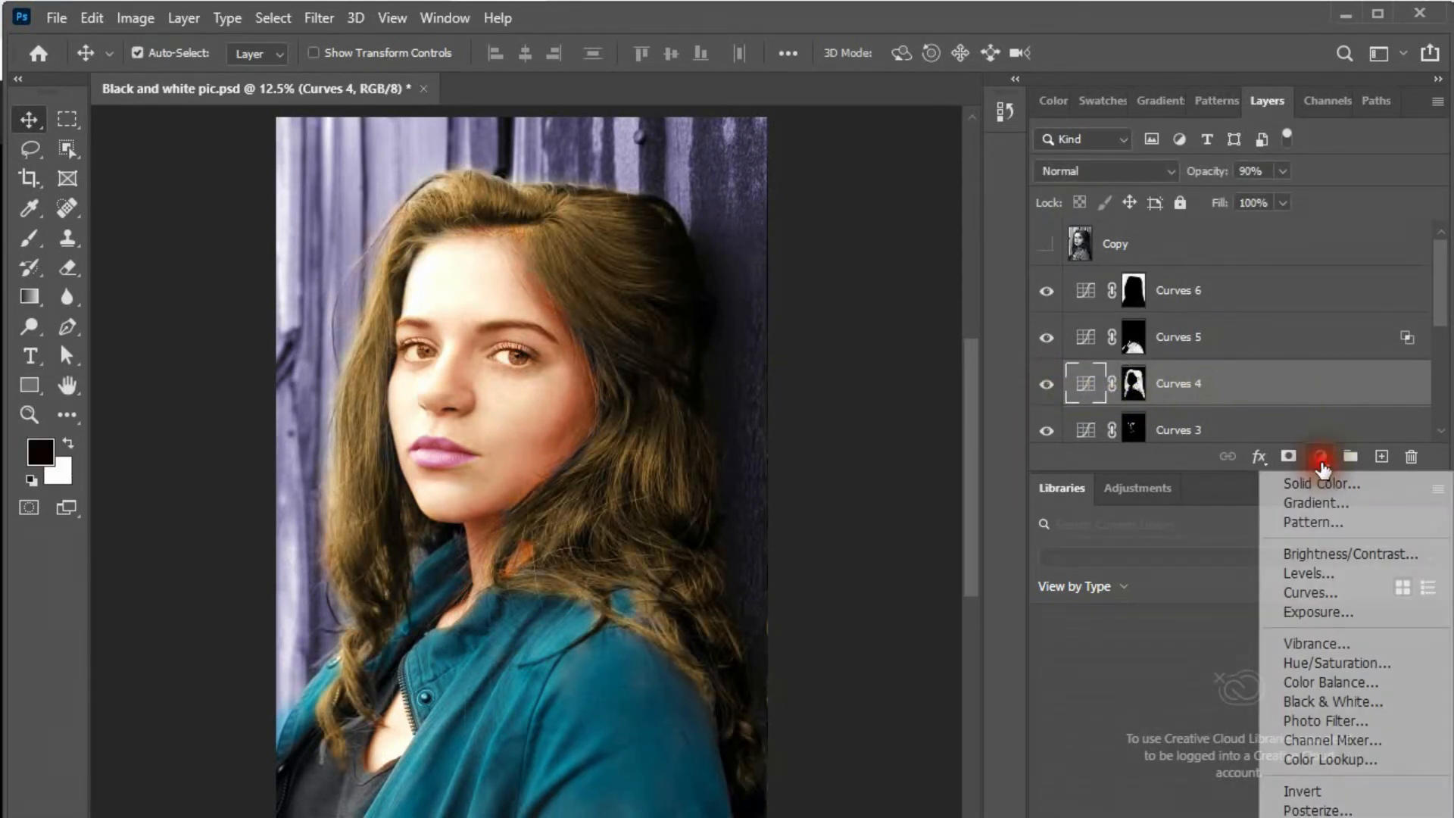
left_click(1319, 592)
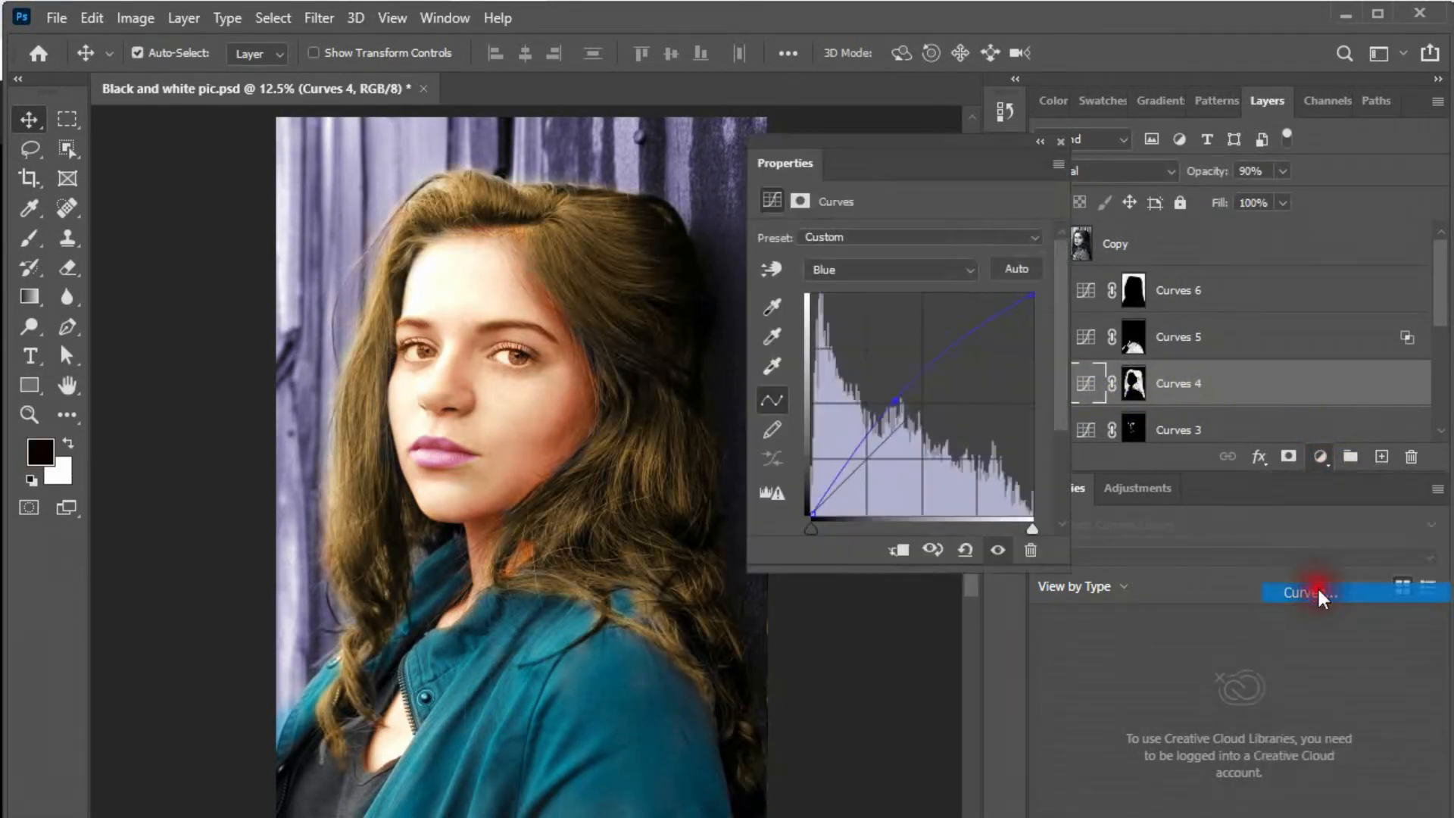
left_click(900, 552)
left_click_drag(924, 390, 960, 429)
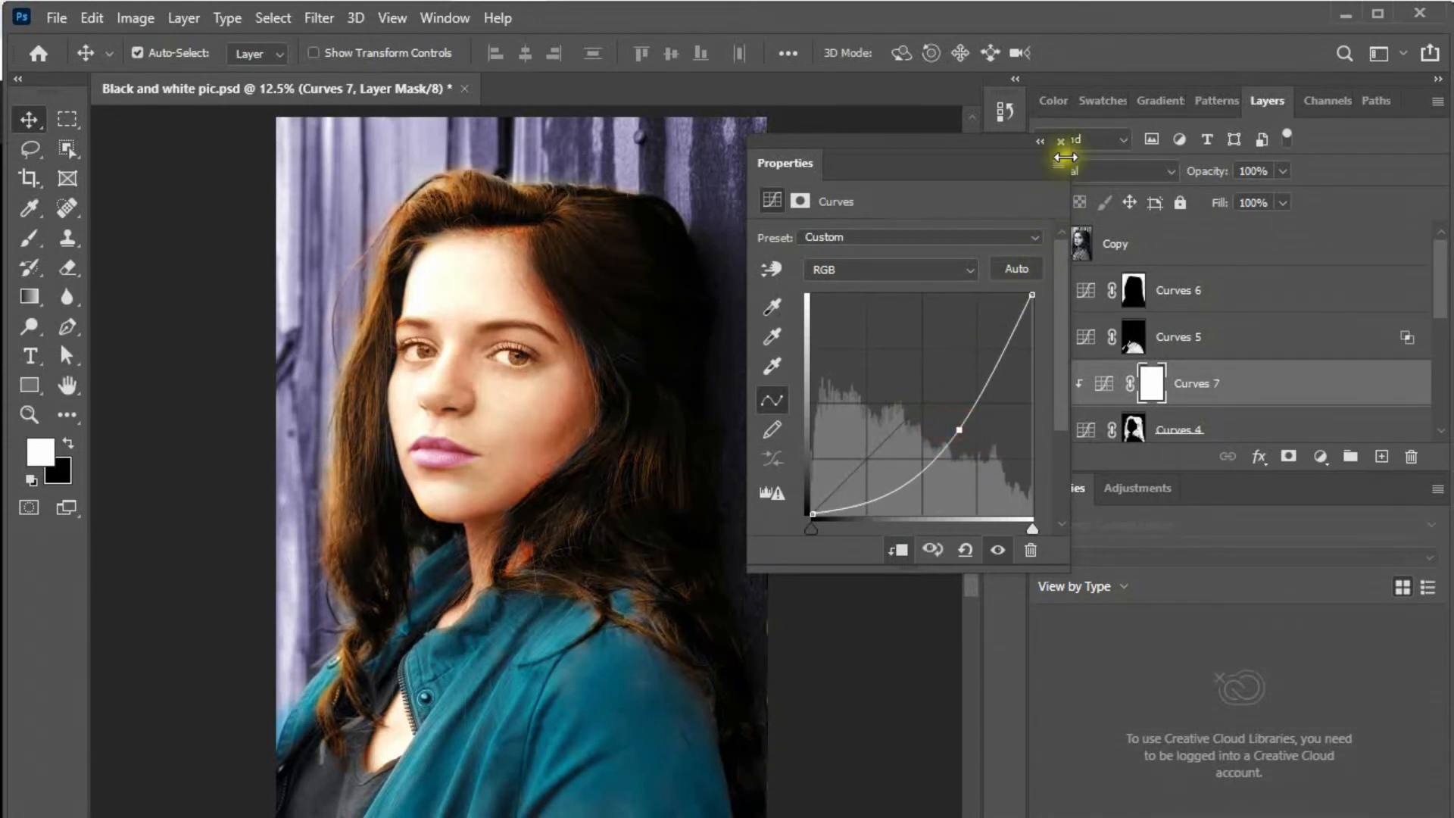
Invert the Curves 7 mask and paint white over the hair with a soft 900 to 1000 px brush, lowering the brush opacity to 69%.
left_click(1061, 141)
key("ctrl+i")
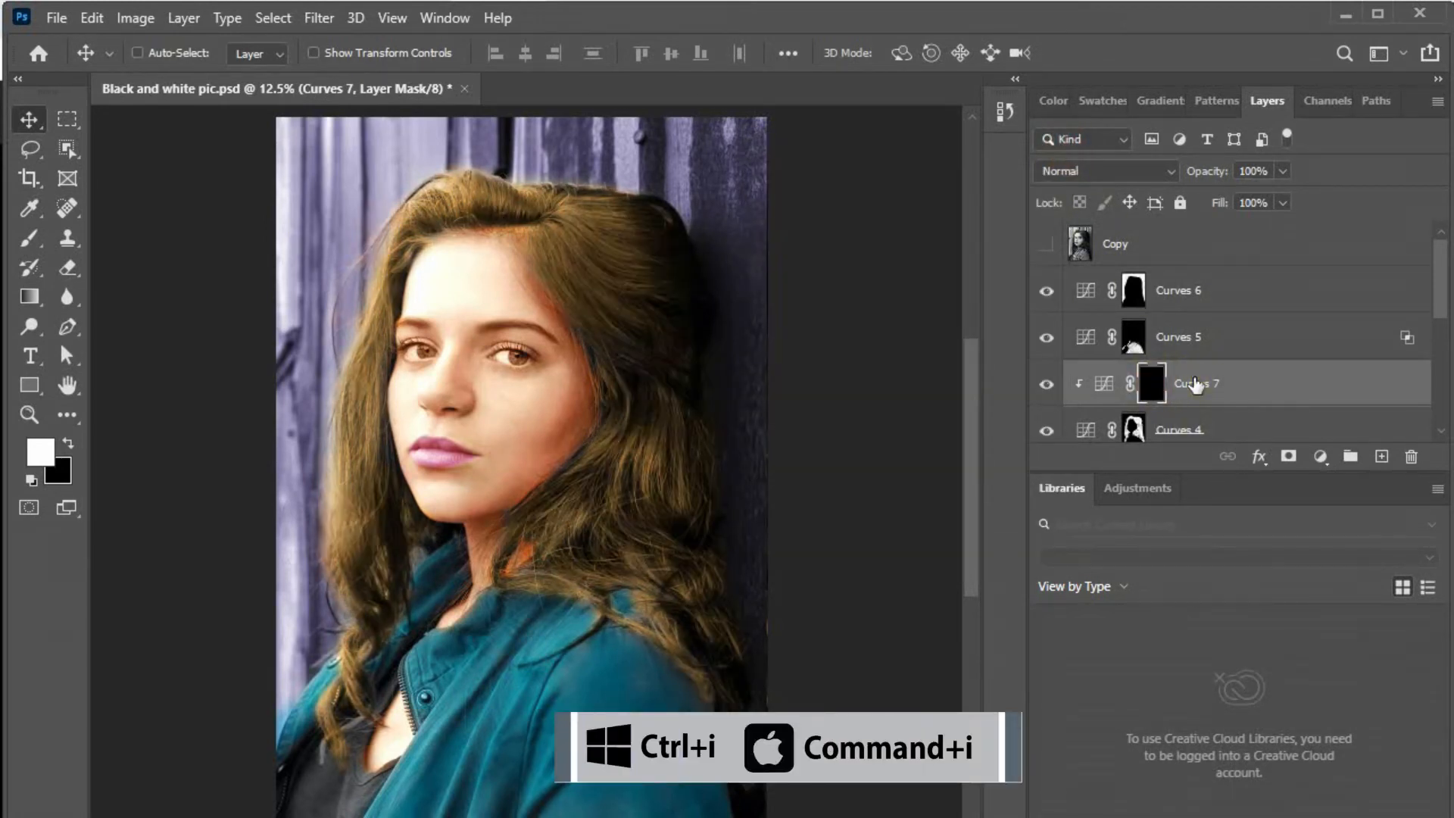
key("b")
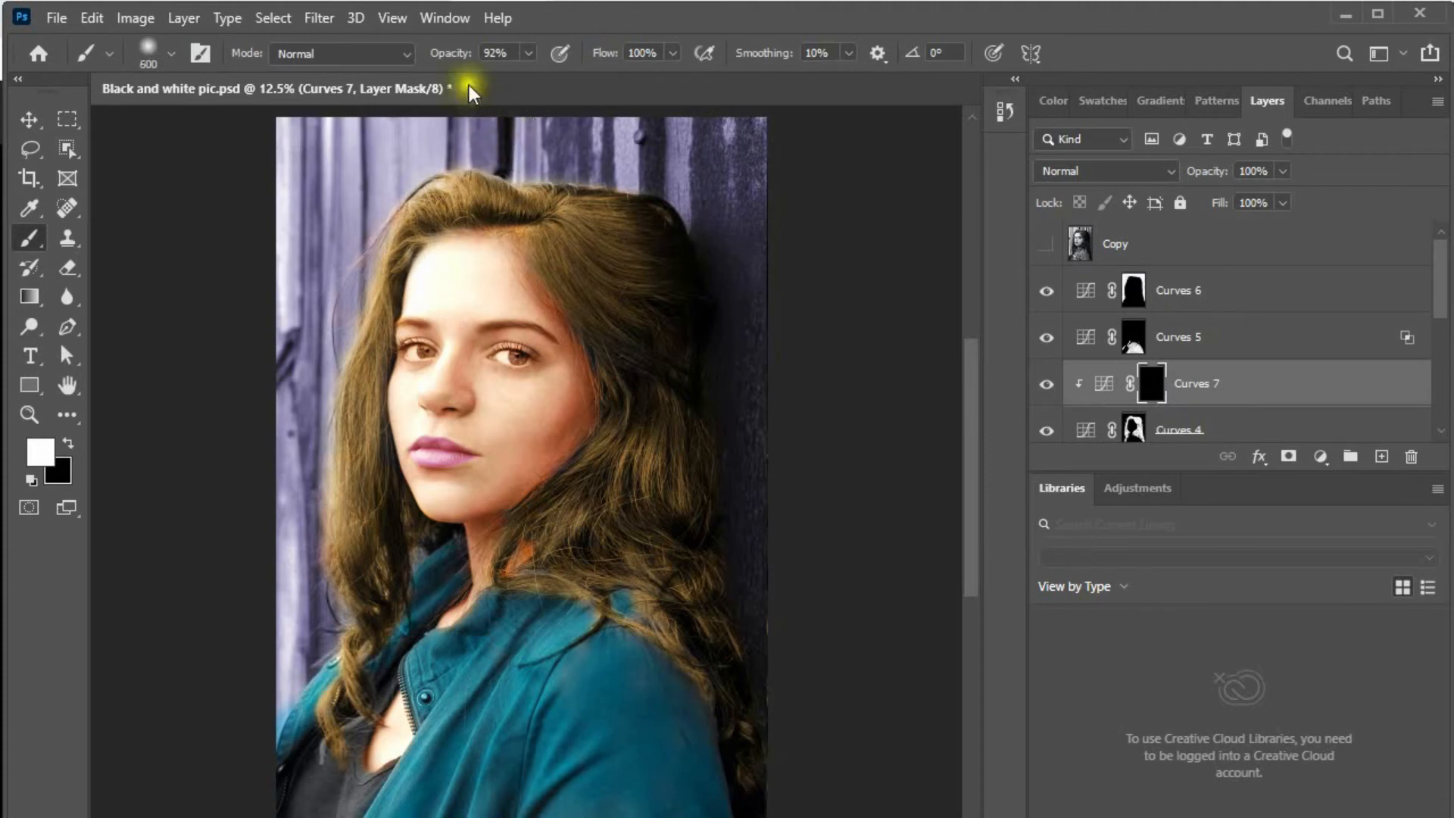
key("bracketright")
key("bracketright")
key("bracketright")
mouse_move(601, 211)
left_mouse_down()
mouse_move(675, 285)
mouse_move(723, 598)
left_mouse_up()
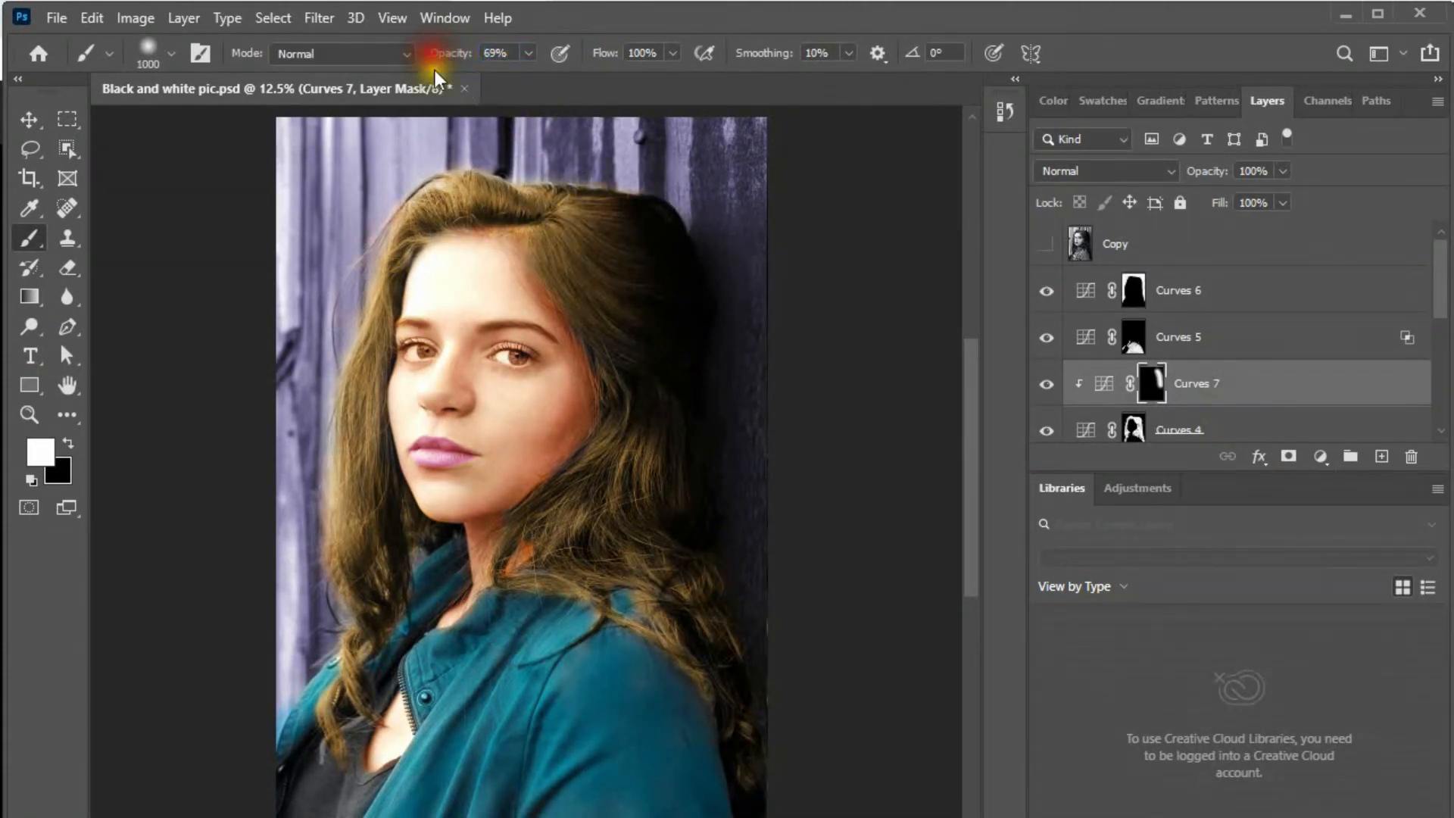
mouse_move(409, 128)
left_mouse_down()
mouse_move(422, 146)
mouse_move(519, 136)
mouse_move(308, 383)
mouse_move(304, 353)
mouse_move(294, 558)
mouse_move(328, 692)
mouse_move(307, 738)
left_mouse_up()
mouse_move(598, 536)
left_mouse_down()
mouse_move(752, 753)
mouse_move(571, 600)
mouse_move(644, 657)
mouse_move(558, 519)
mouse_move(574, 334)
mouse_move(538, 184)
mouse_move(470, 146)
mouse_move(379, 168)
mouse_move(303, 376)
mouse_move(308, 649)
mouse_move(558, 217)
mouse_move(659, 183)
mouse_move(633, 250)
left_mouse_up()
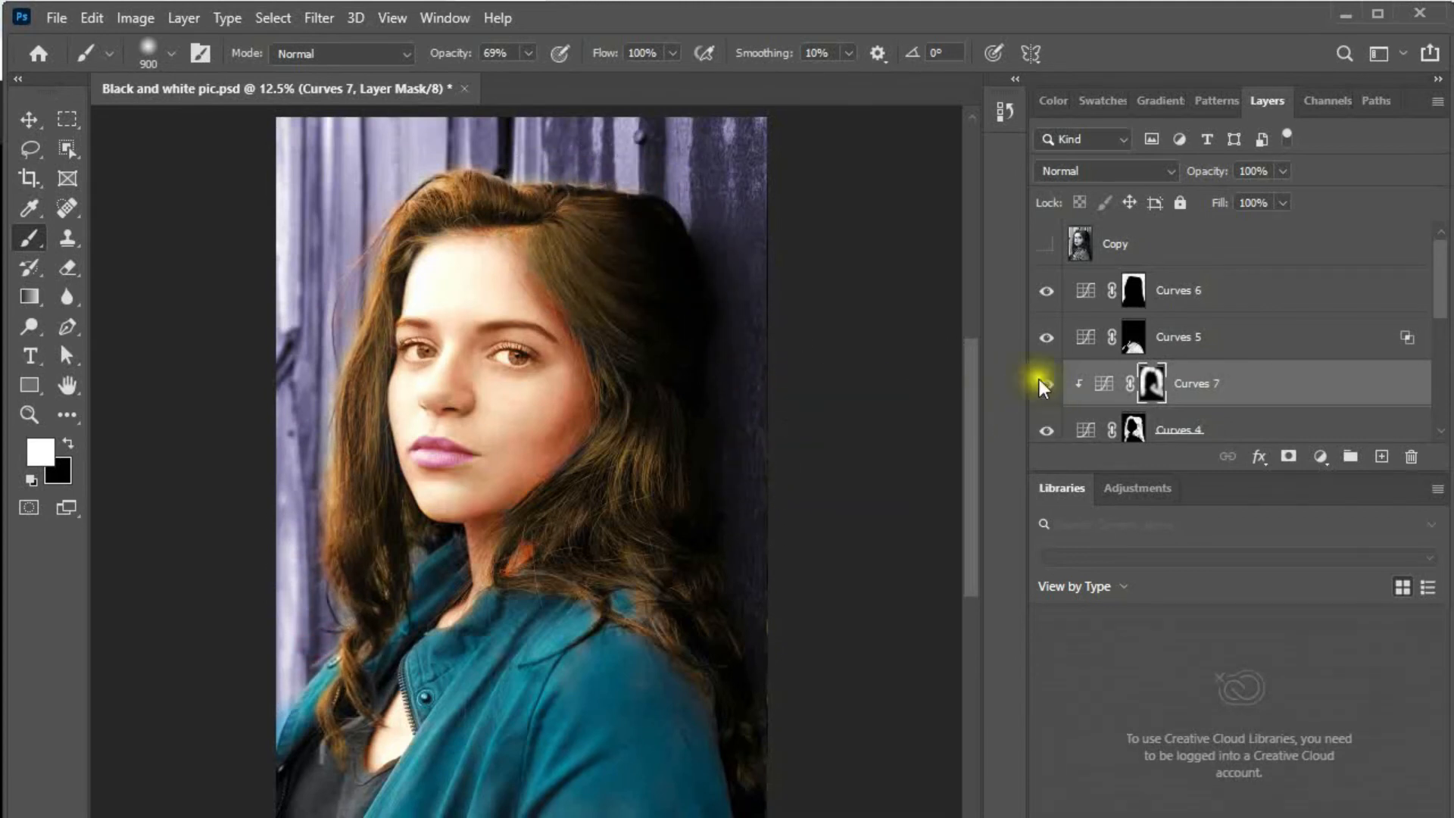
key("v")
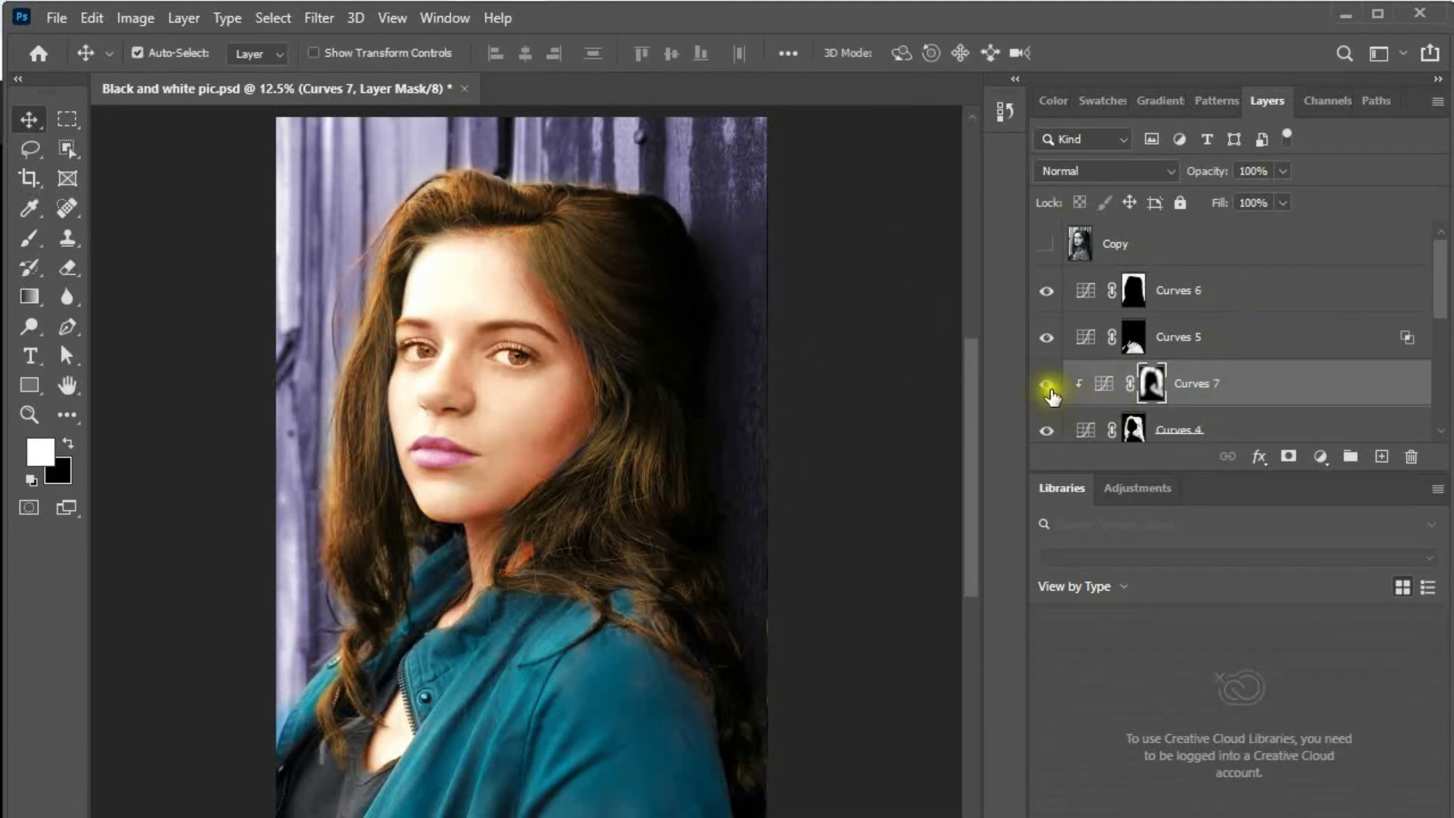
Compare the hair with Curves 7 off and on, set the layer's opacity to 87%, and save the document.
left_click(1046, 384)
left_click(1048, 385)
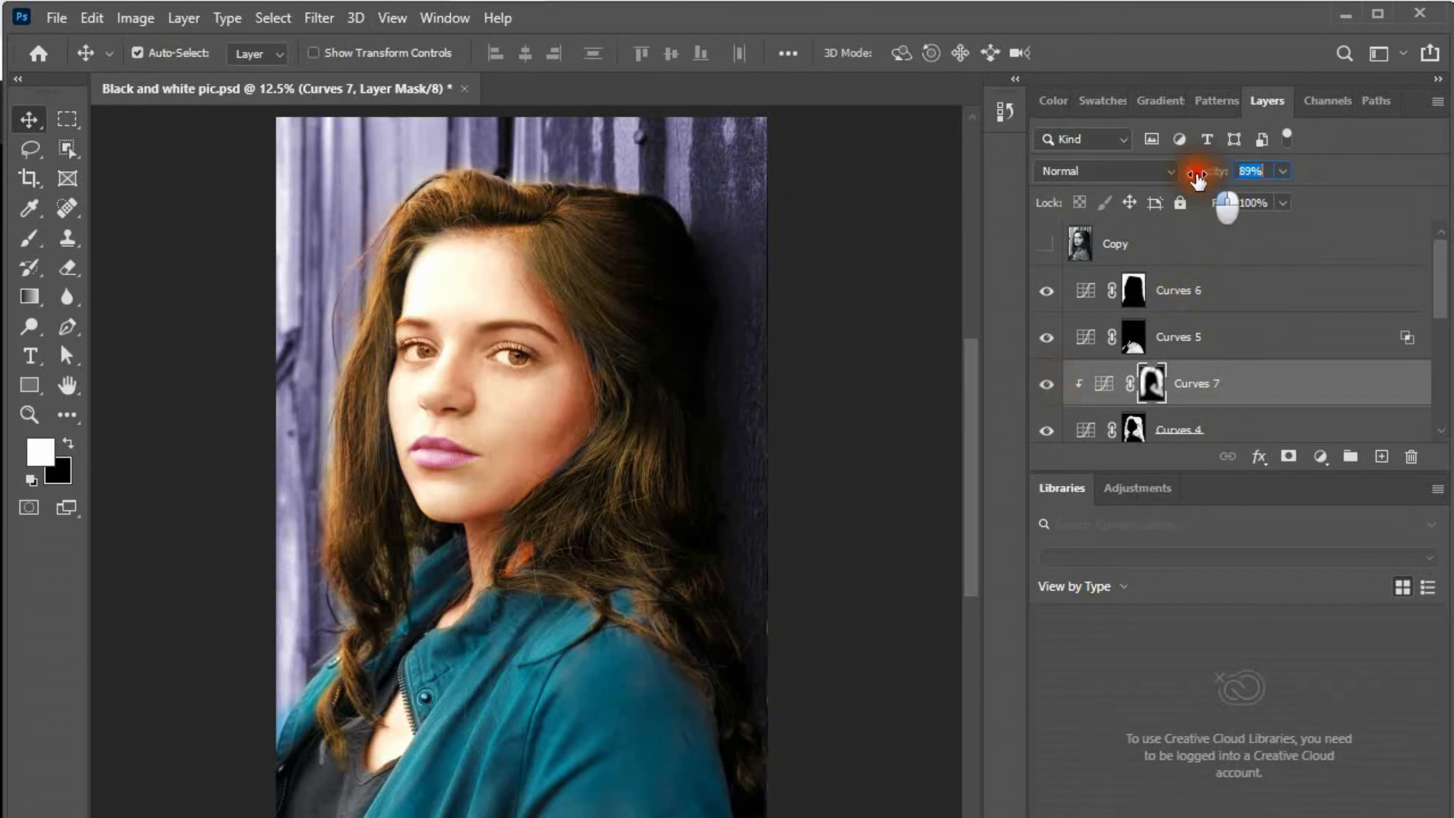
scroll(600, 471, "down", 3)
scroll(600, 471, "up", 2)
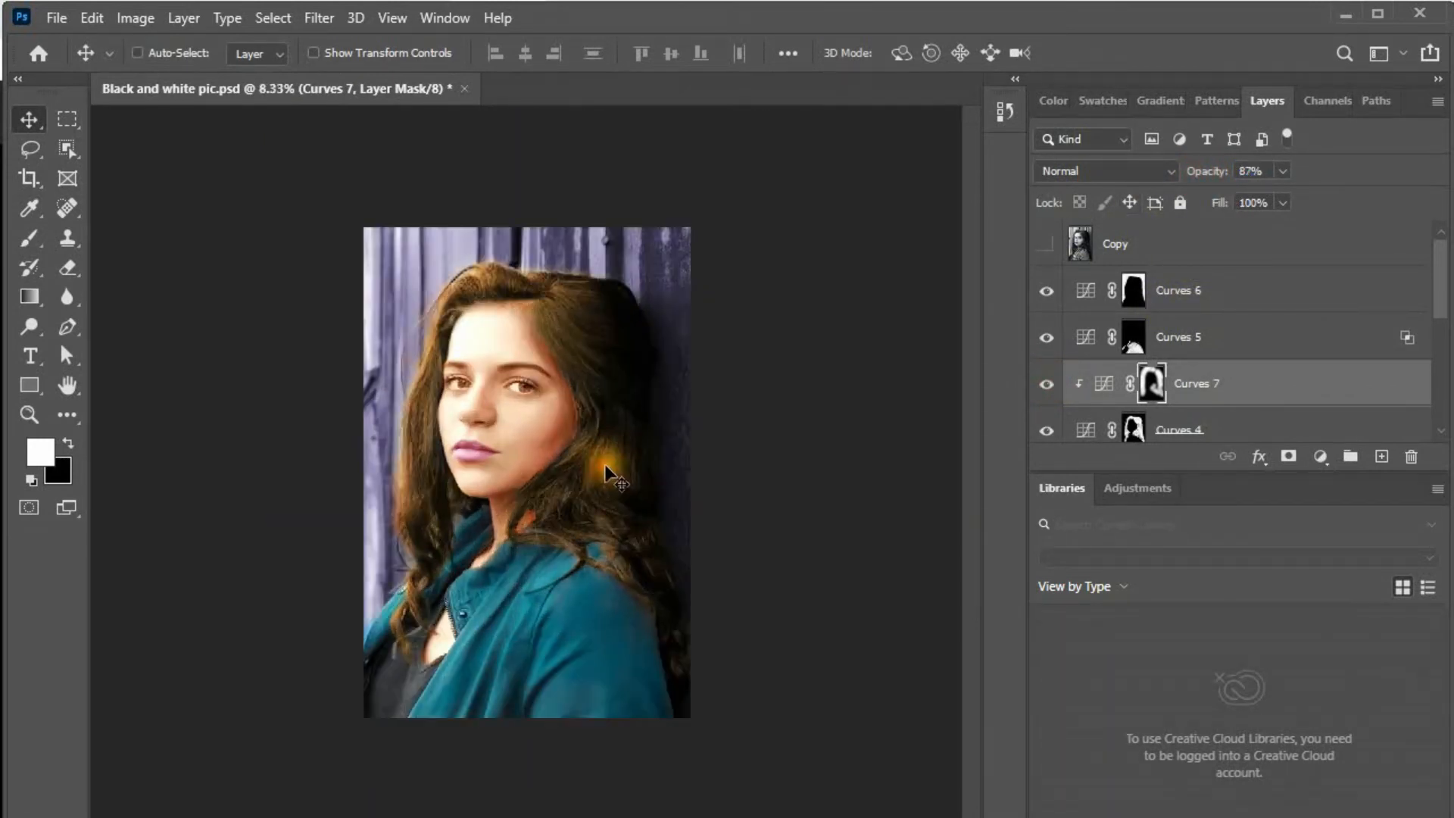
key("ctrl+s")
Review the hair, jacket and wall colours by toggling the visibility of Curves 7, 5, 6 and 4 one after another.
left_click(1051, 387)
left_click(1047, 384)
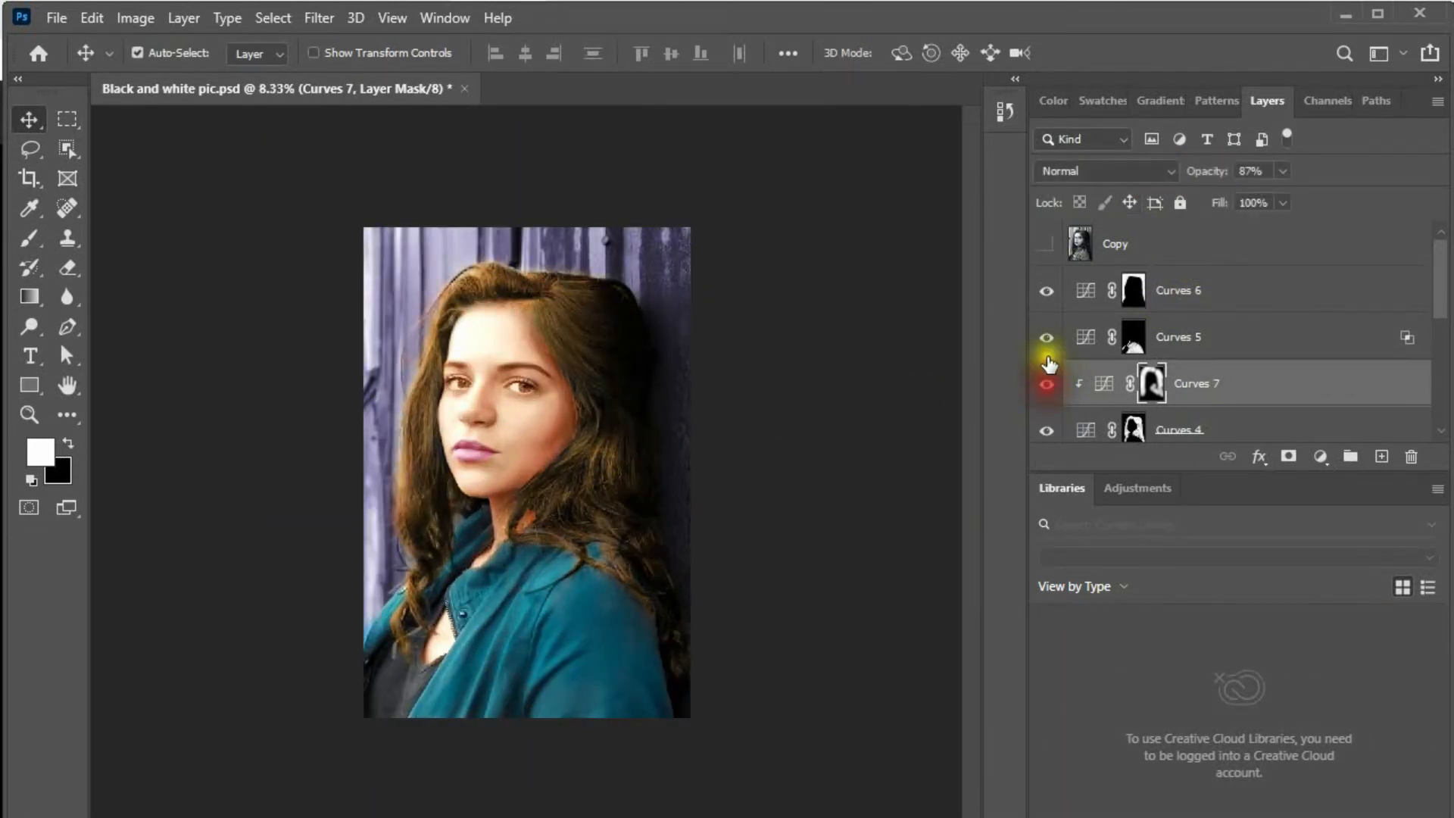
left_click(1049, 345)
left_click(1050, 346)
left_click(1047, 299)
left_click(1047, 299)
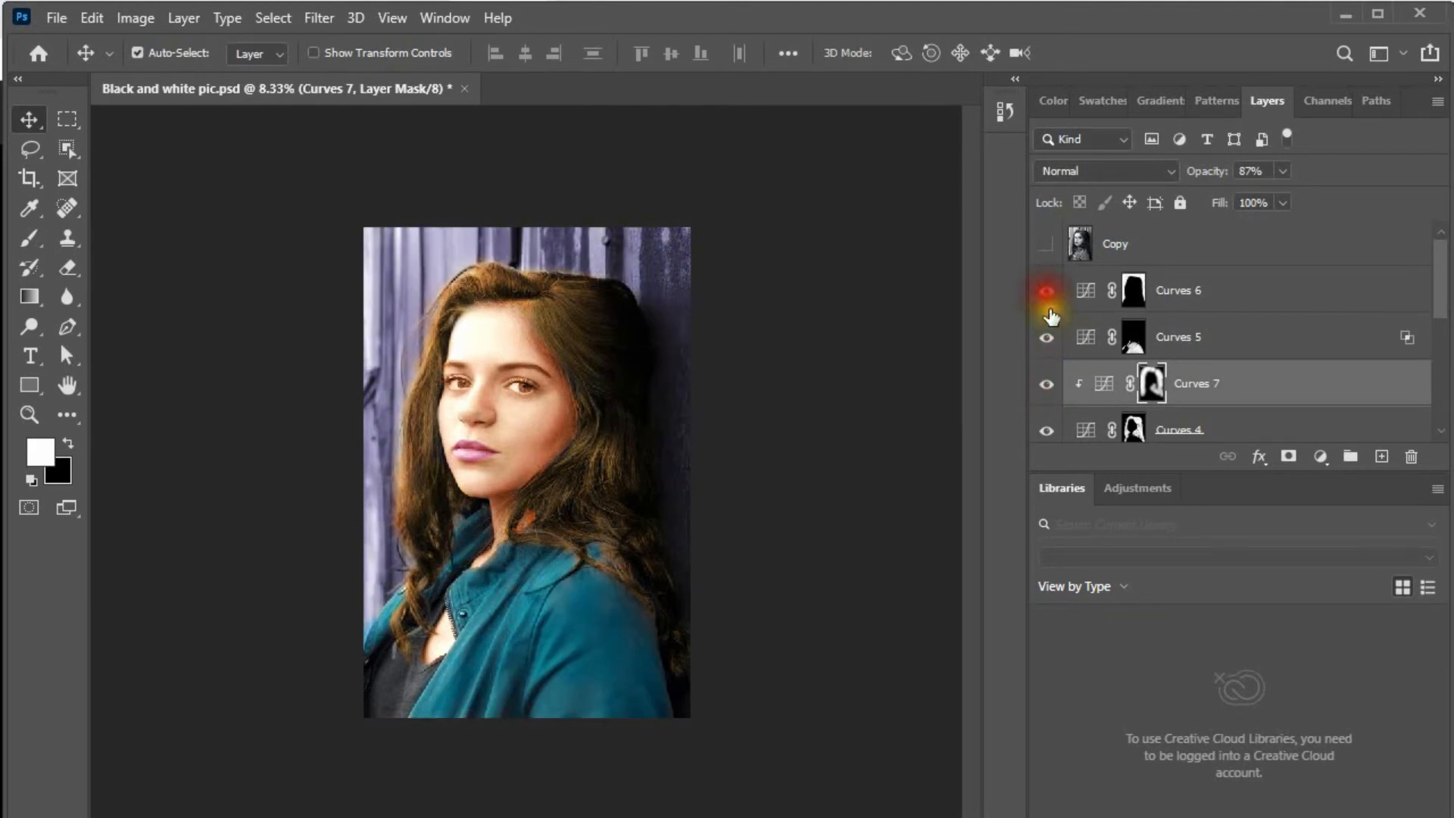
left_click(1047, 337)
left_click(1046, 337)
scroll(1059, 400, "down", 1)
left_click(1046, 385)
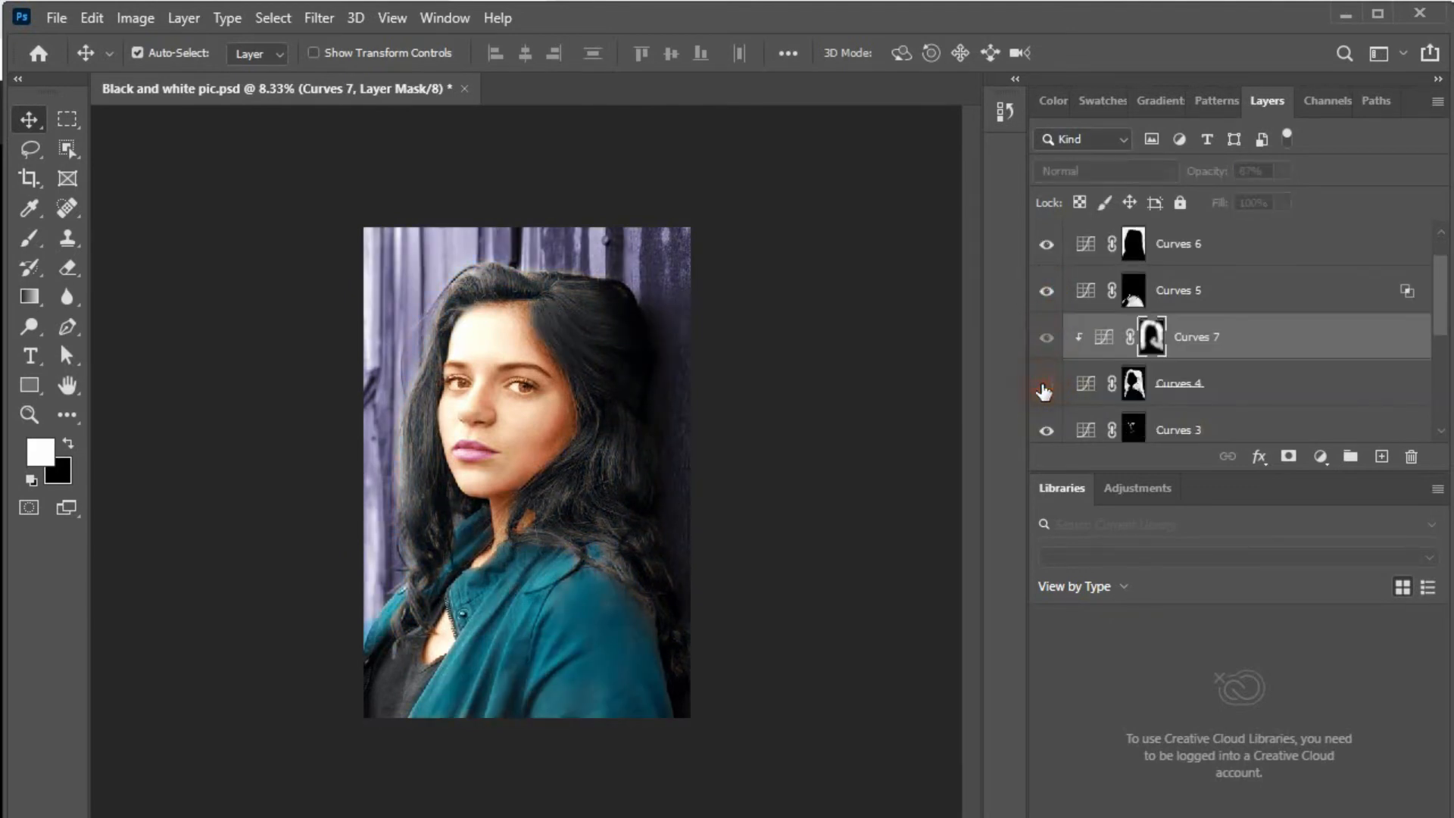
left_click(1045, 385)
Paint black on the Curves 4 mask with a 400 px brush to clear brown spill along the hair's outer edge, and save.
left_click(1177, 387)
left_click(702, 372, "ctrl")
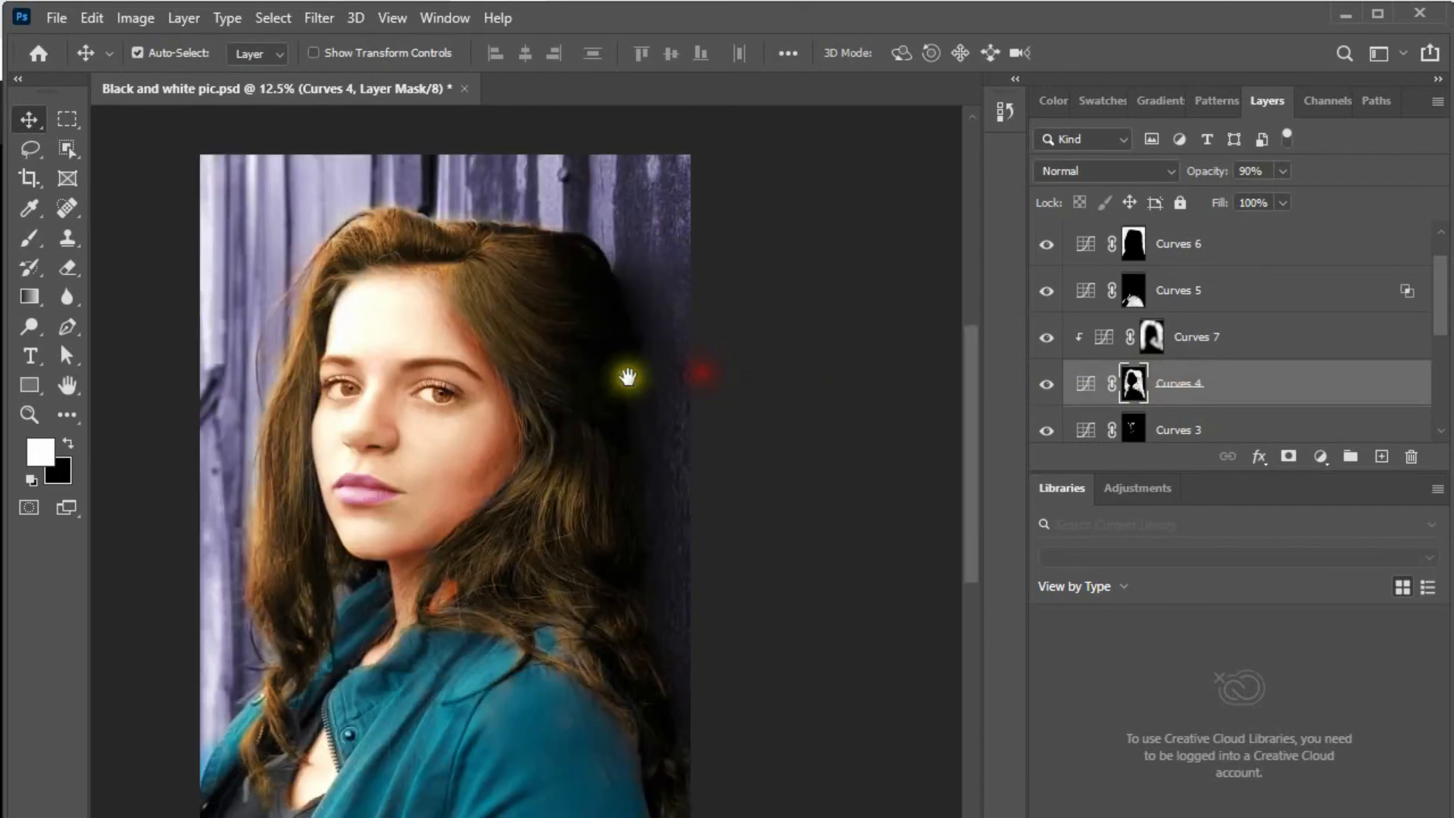
left_click(28, 240)
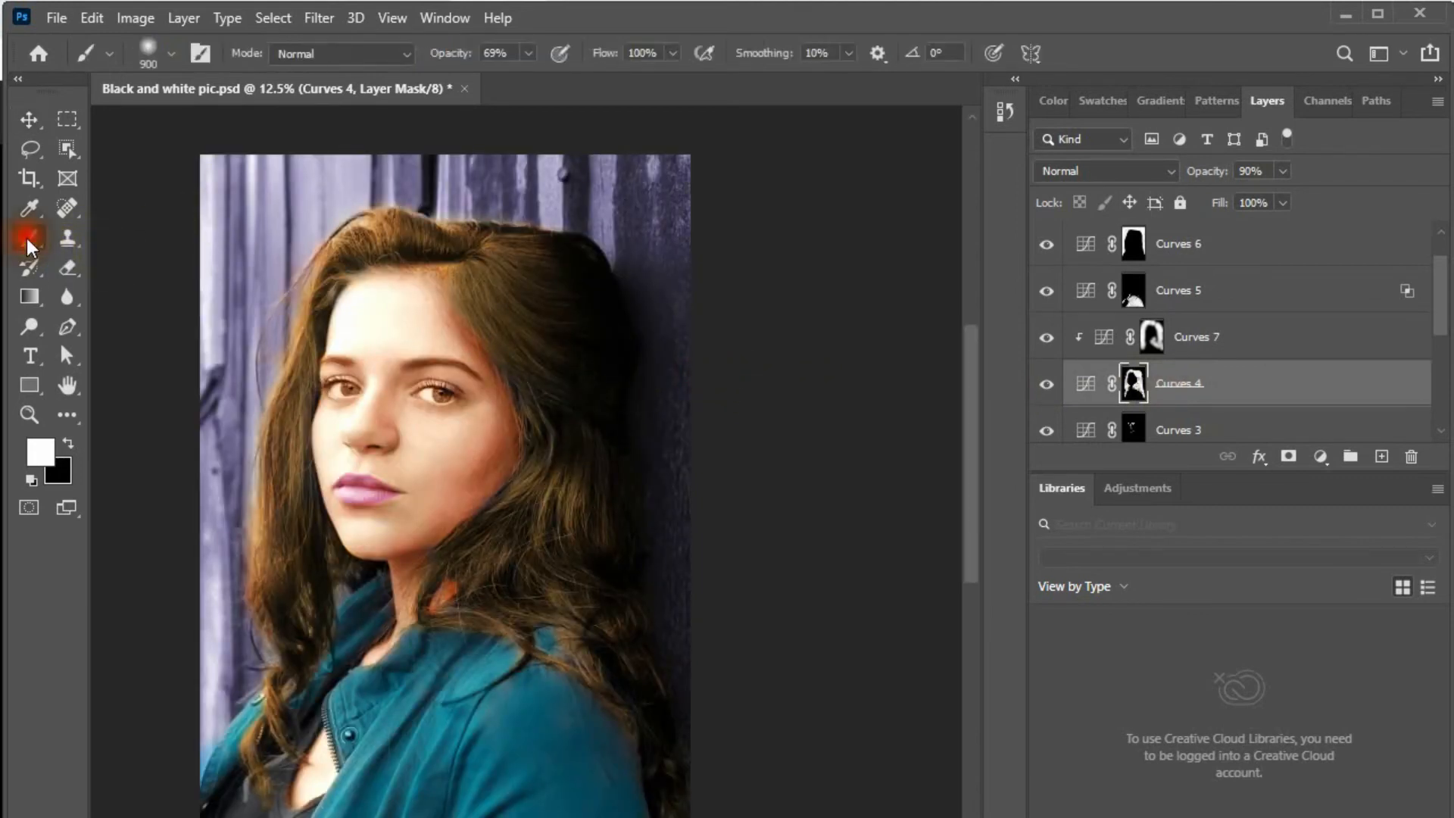
left_click(66, 443)
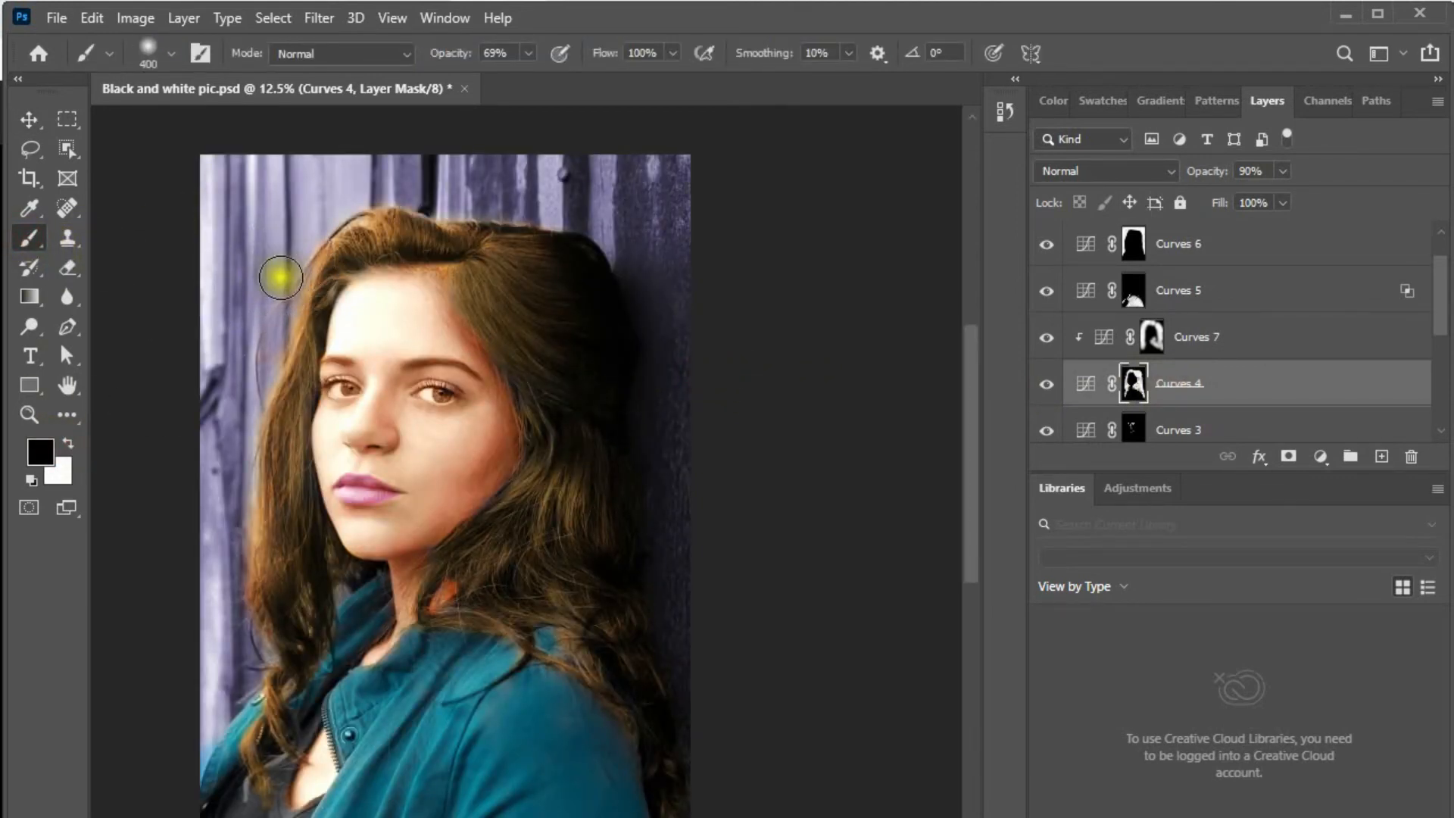
mouse_move(280, 278)
left_mouse_down()
mouse_move(354, 204)
mouse_move(441, 195)
left_mouse_up()
mouse_move(256, 309)
left_mouse_down()
mouse_move(271, 328)
mouse_move(243, 396)
mouse_move(237, 637)
mouse_move(234, 459)
left_mouse_up()
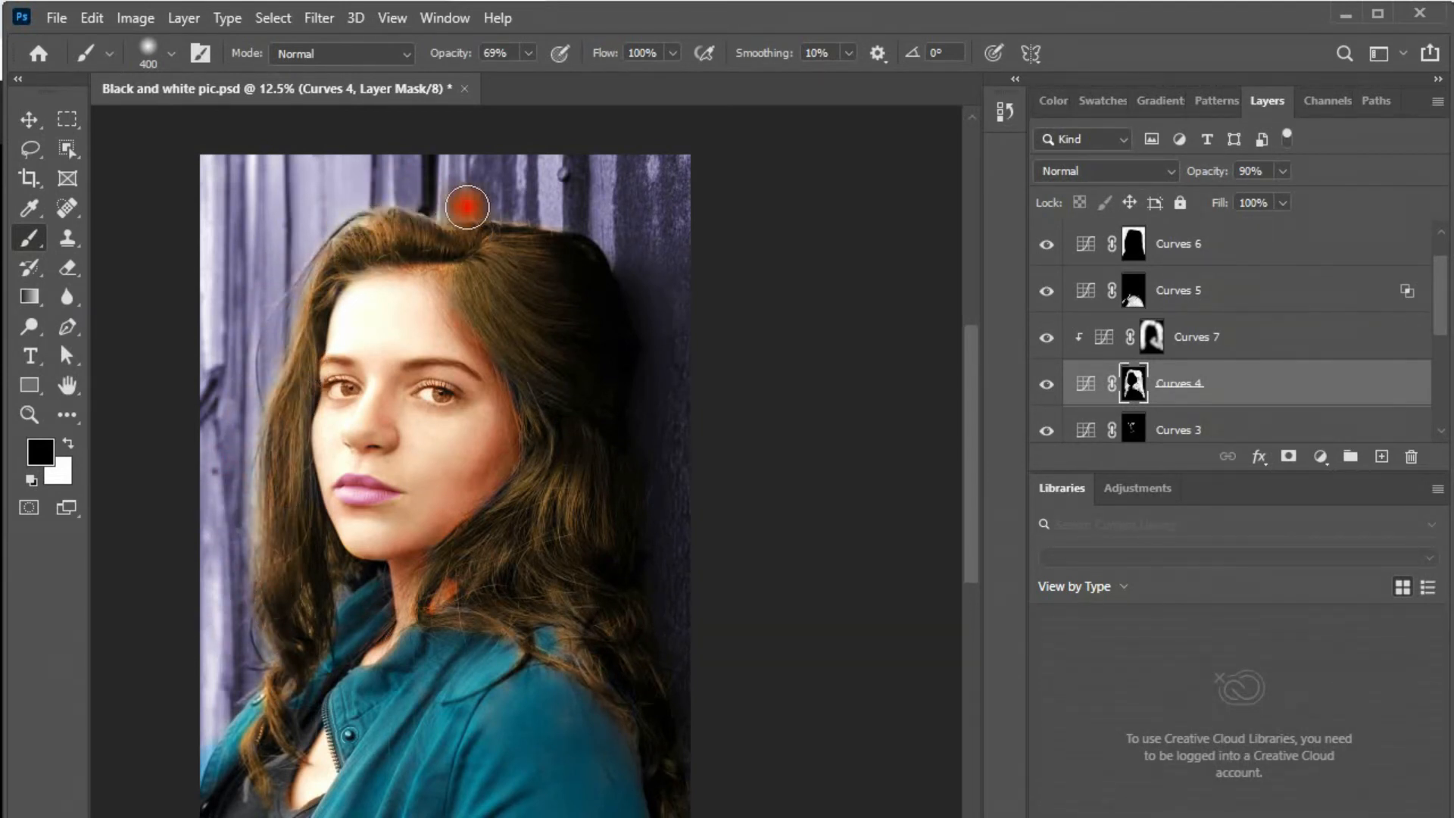
left_click_drag(467, 206, 545, 214)
key("ctrl+s")
key("v")
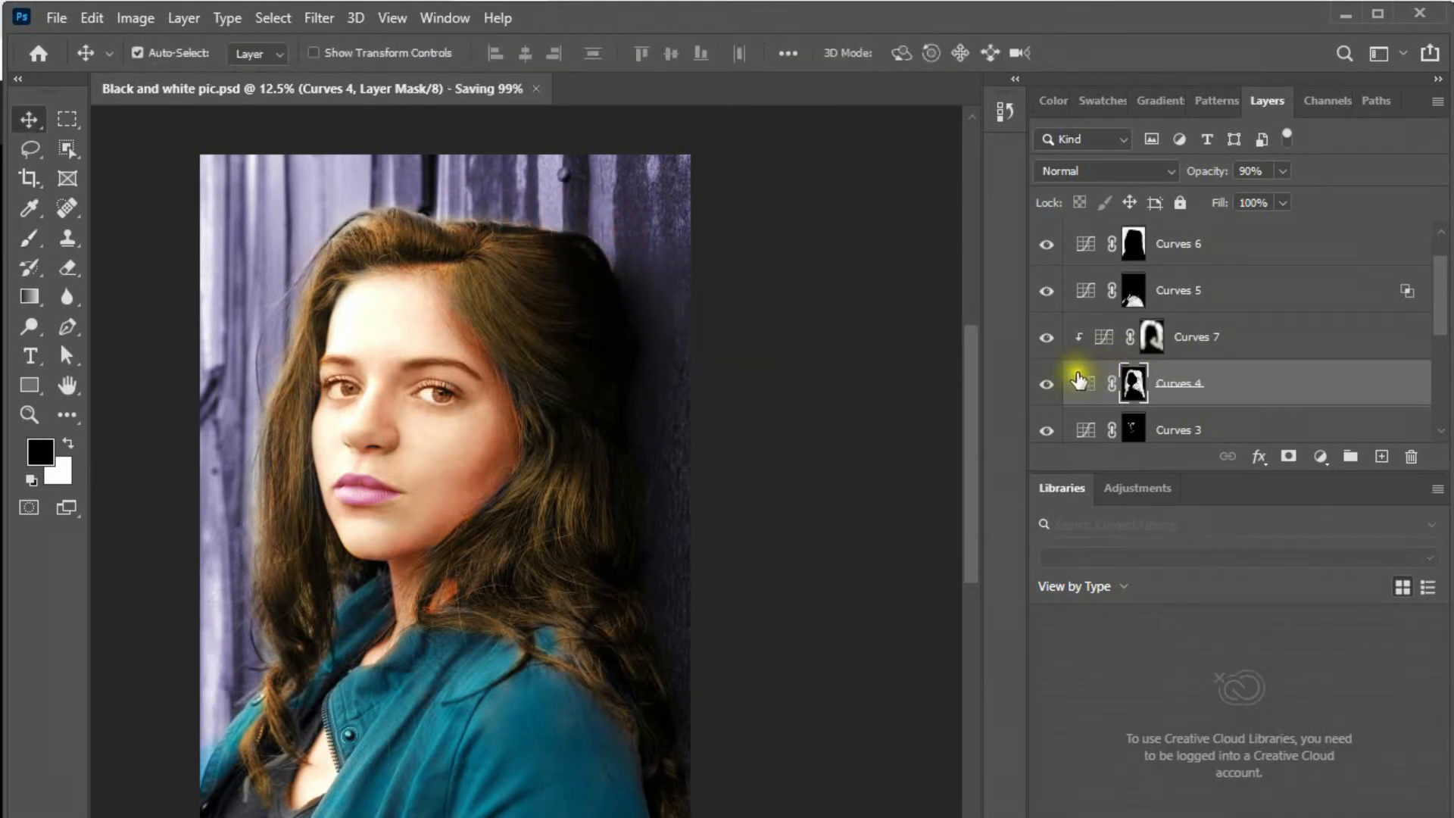
Add a Color Balance adjustment layer above Curves 6 with midtones at Cyan–Red -72, Magenta–Green +100 and Yellow–Blue +19.
scroll(610, 500, "down", 1)
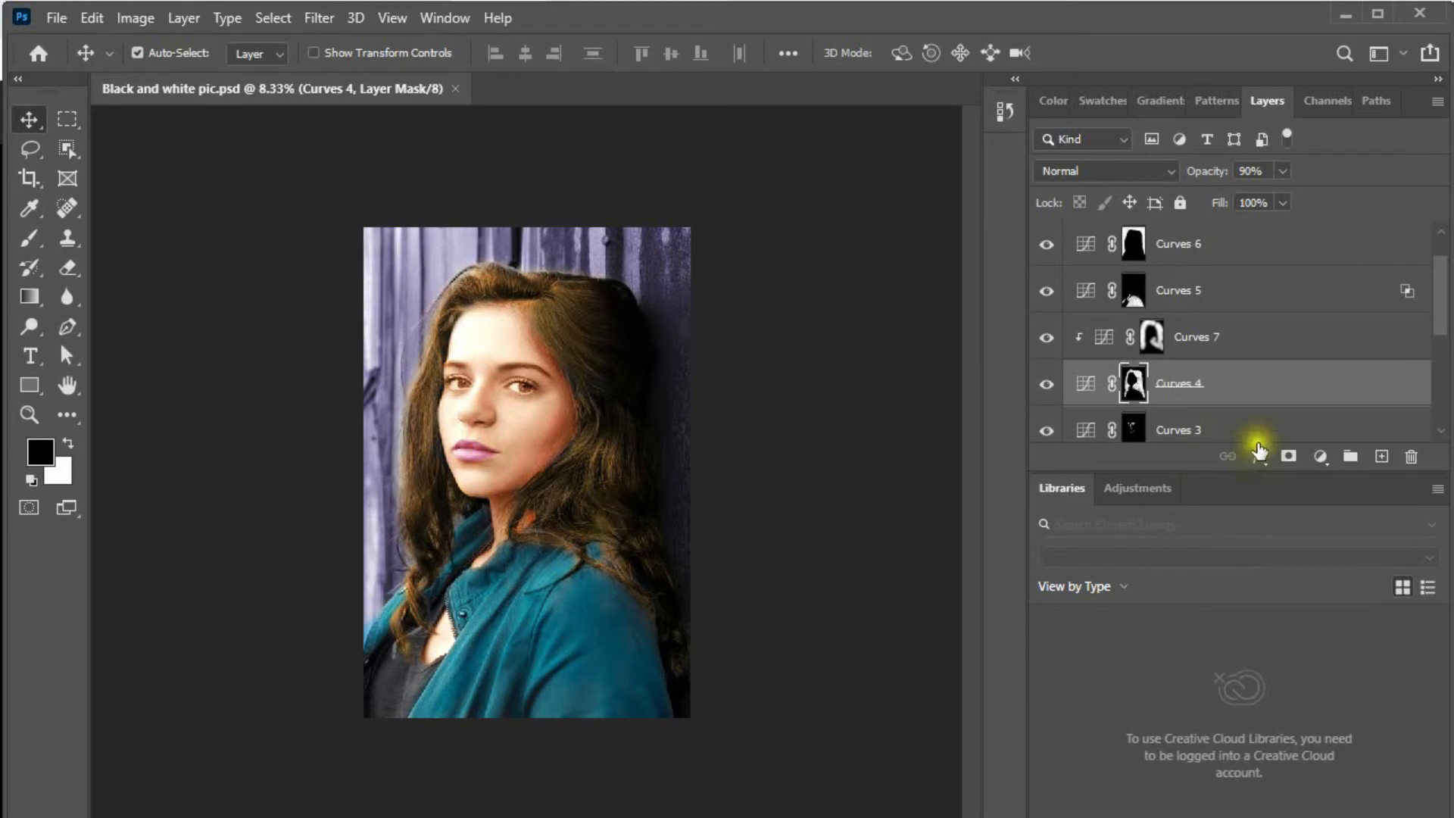
scroll(1176, 333, "up", 1)
left_click(1180, 303)
left_click(1320, 456)
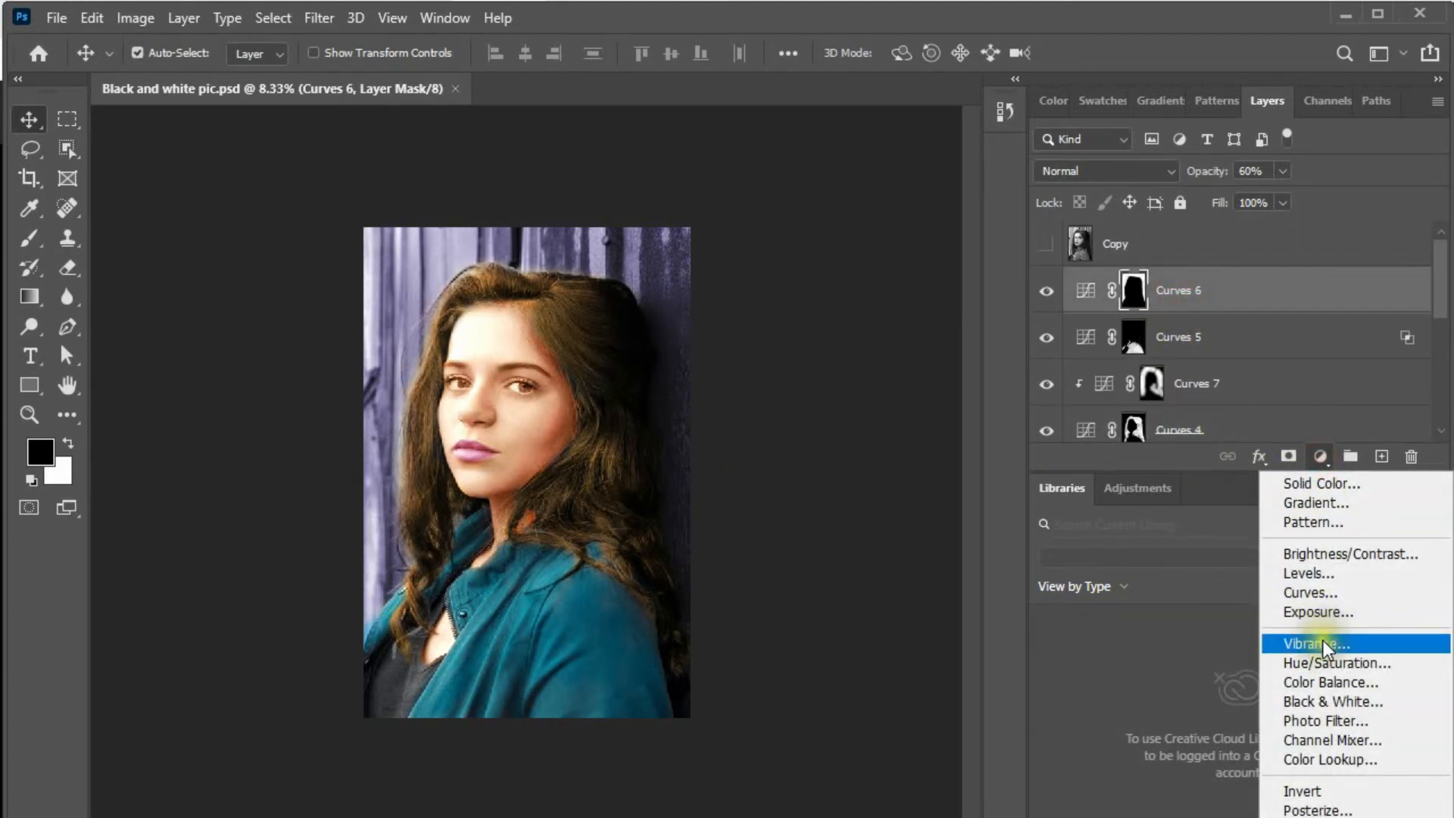
left_click(1324, 678)
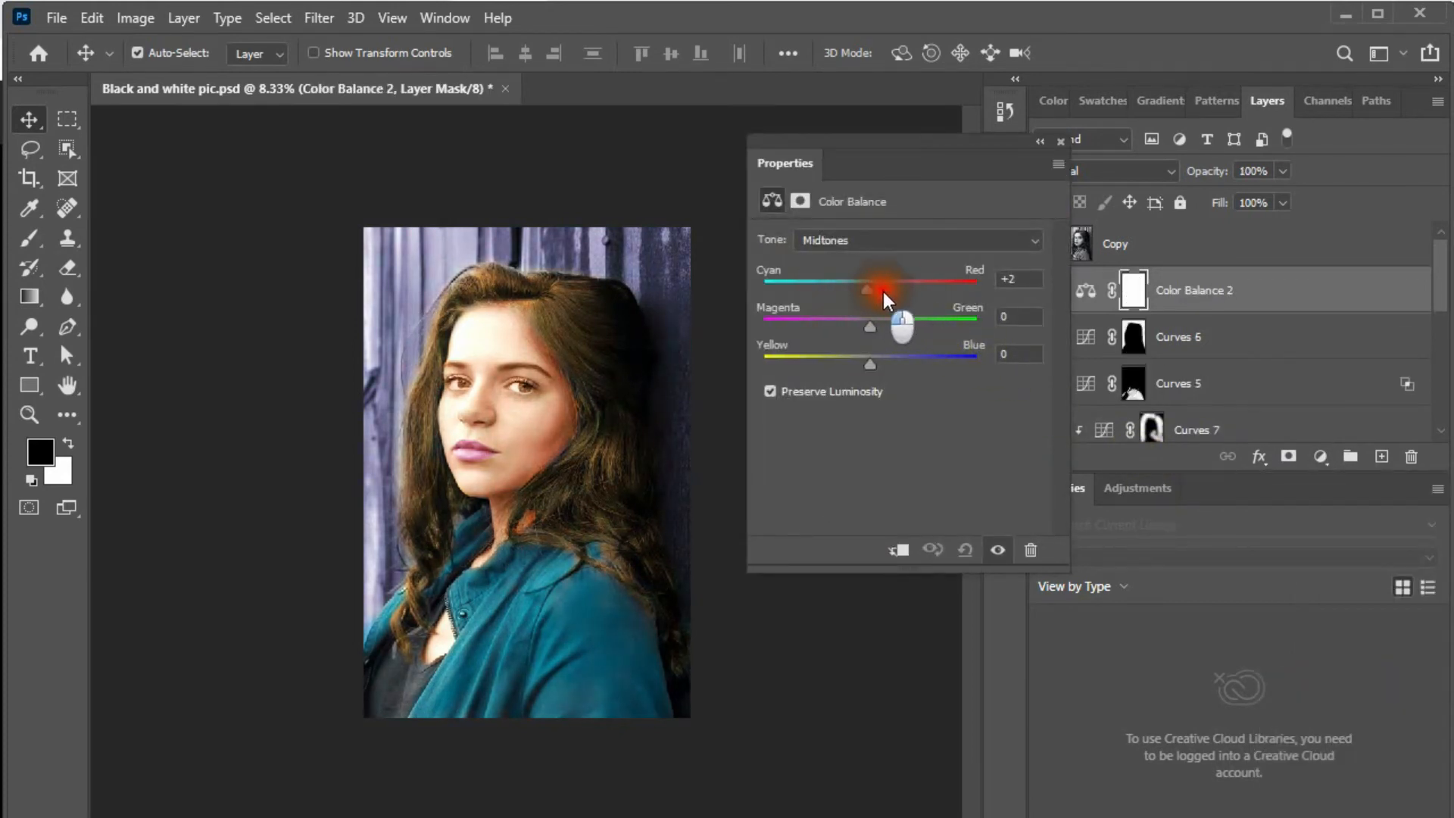
left_click_drag(883, 293, 975, 298)
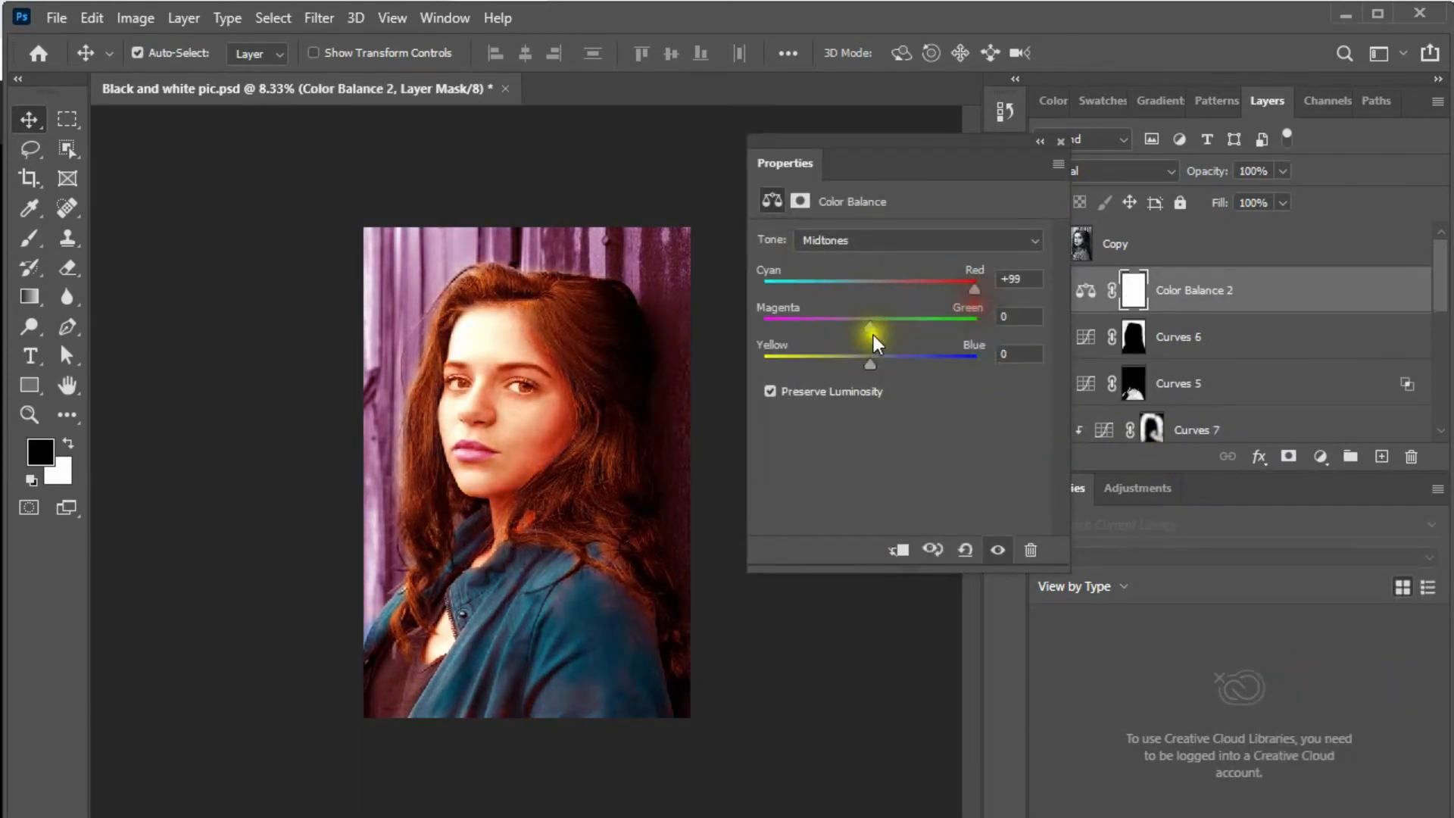
left_click_drag(803, 324, 775, 324)
left_click_drag(838, 365, 970, 374)
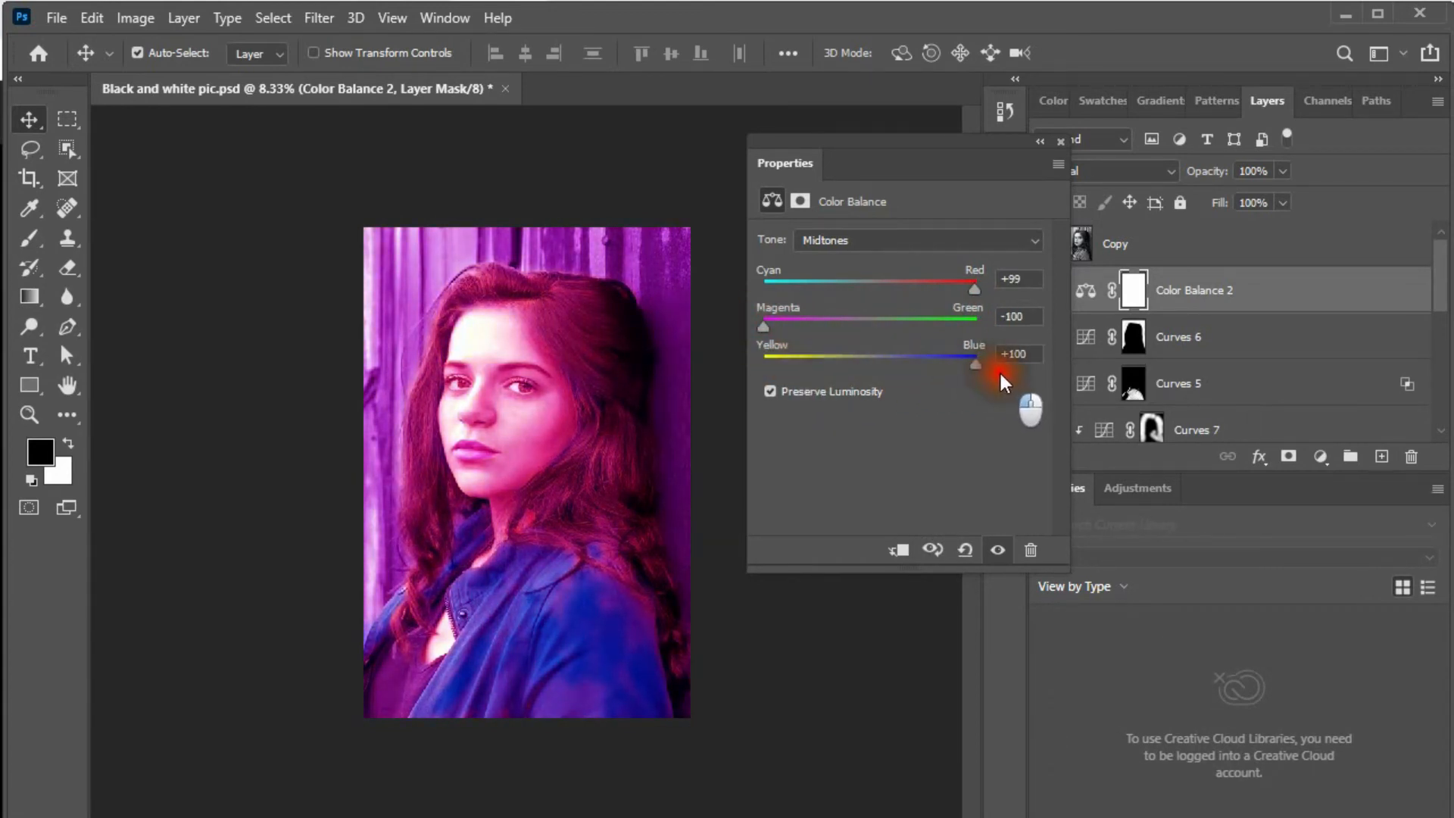
left_click_drag(885, 331, 795, 289)
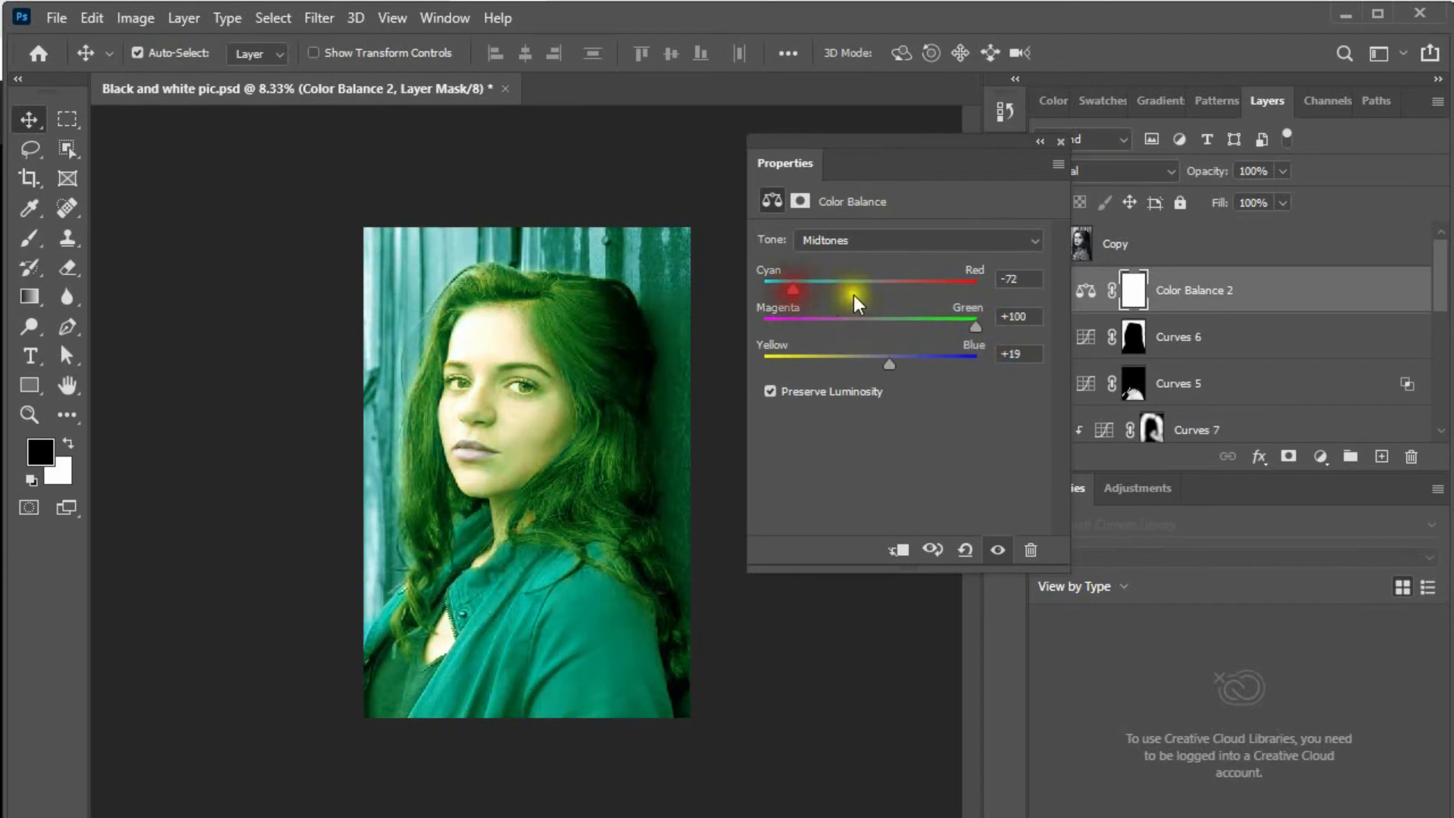
left_click(1060, 141)
Invert the Color Balance 2 mask and paint white over the lower part of the shirt with a soft 175 px brush at 69% opacity.
key("ctrl+i")
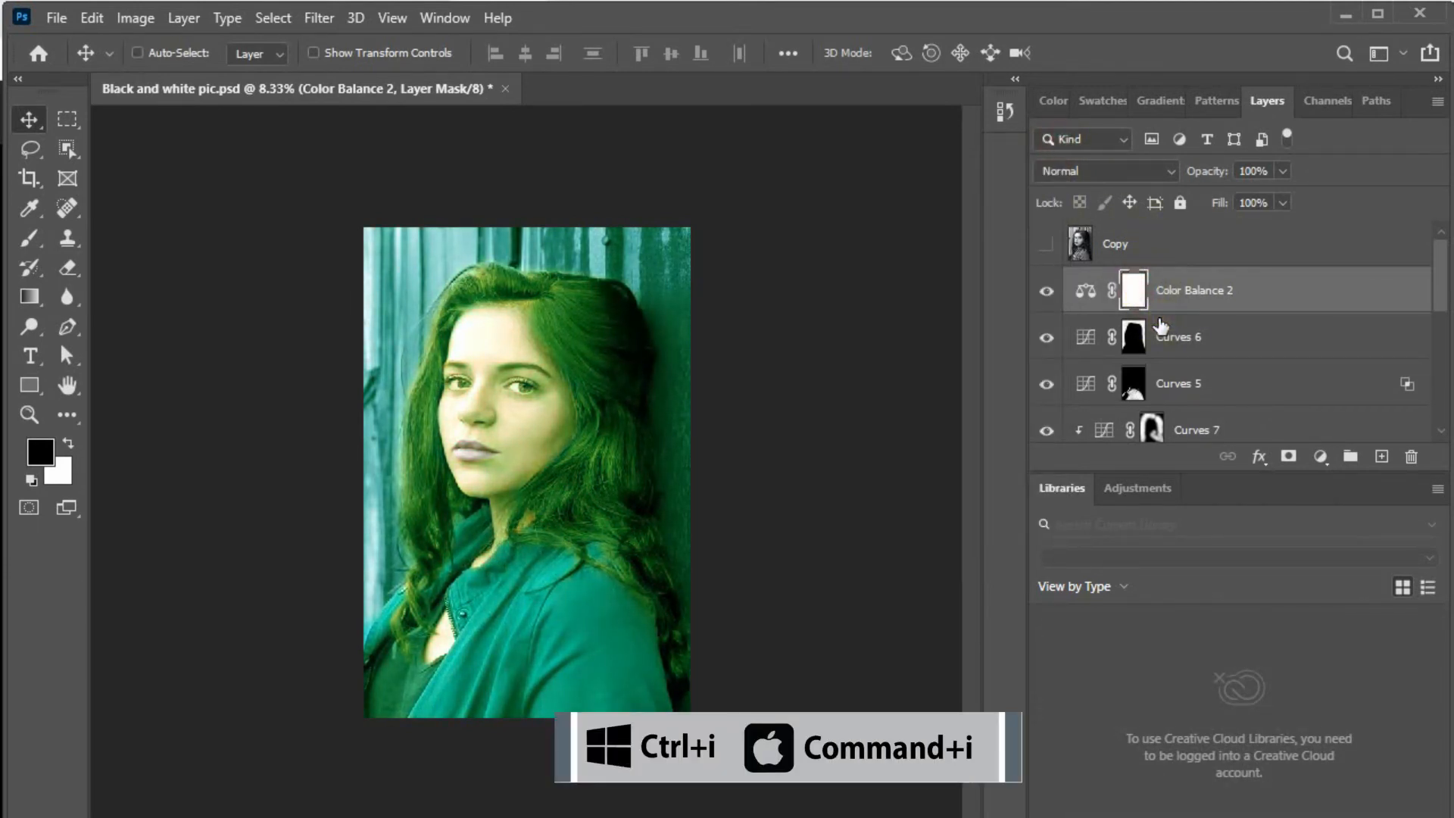
key("ctrl+i")
left_click_drag(368, 603, 580, 771)
left_click_drag(378, 683, 481, 621)
left_click(25, 238)
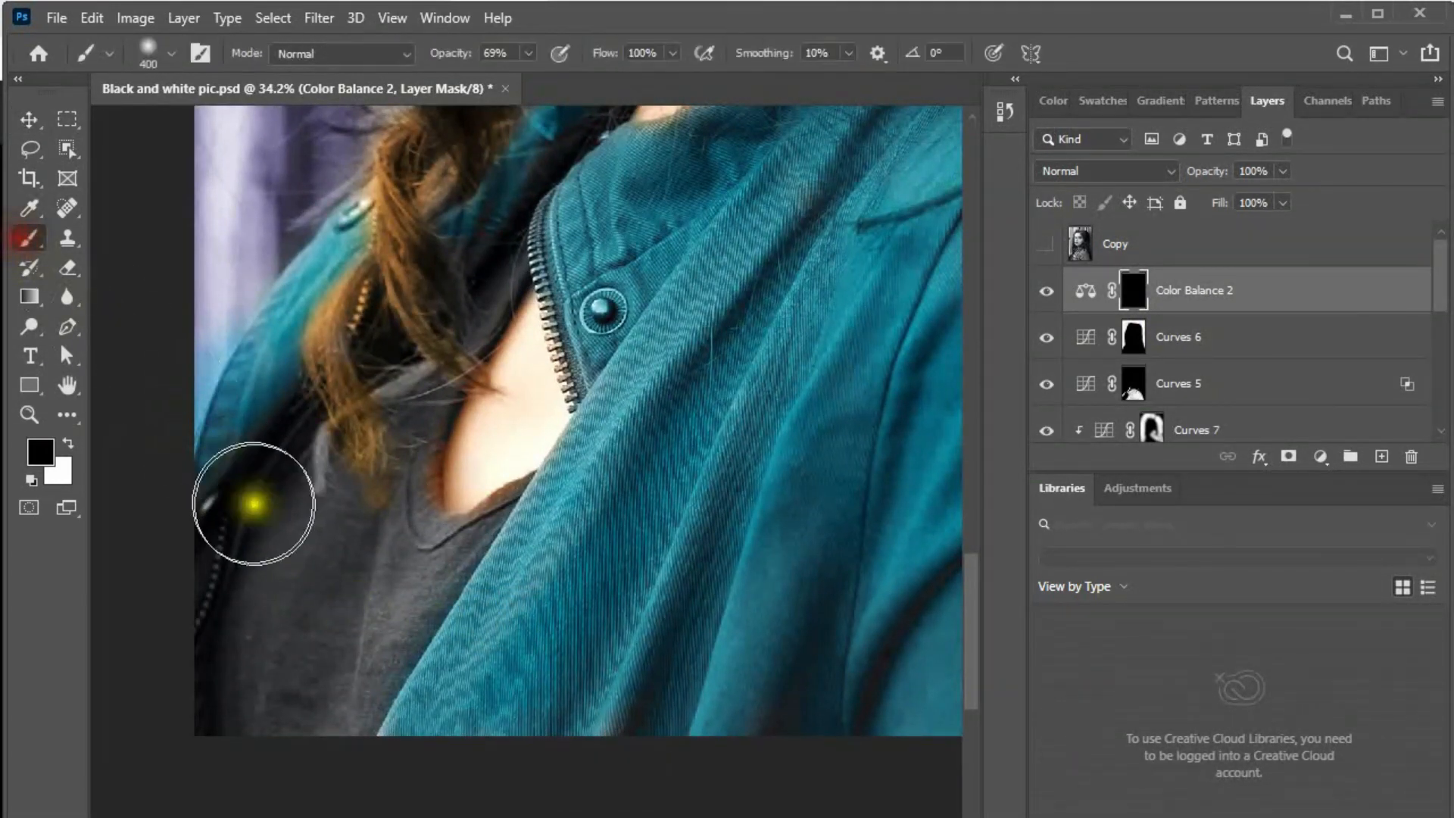
key("[")
key("[")
mouse_move(274, 539)
left_mouse_down()
mouse_move(264, 610)
mouse_move(311, 529)
mouse_move(278, 528)
mouse_move(282, 510)
mouse_move(302, 578)
mouse_move(369, 648)
left_mouse_up()
left_click(68, 444)
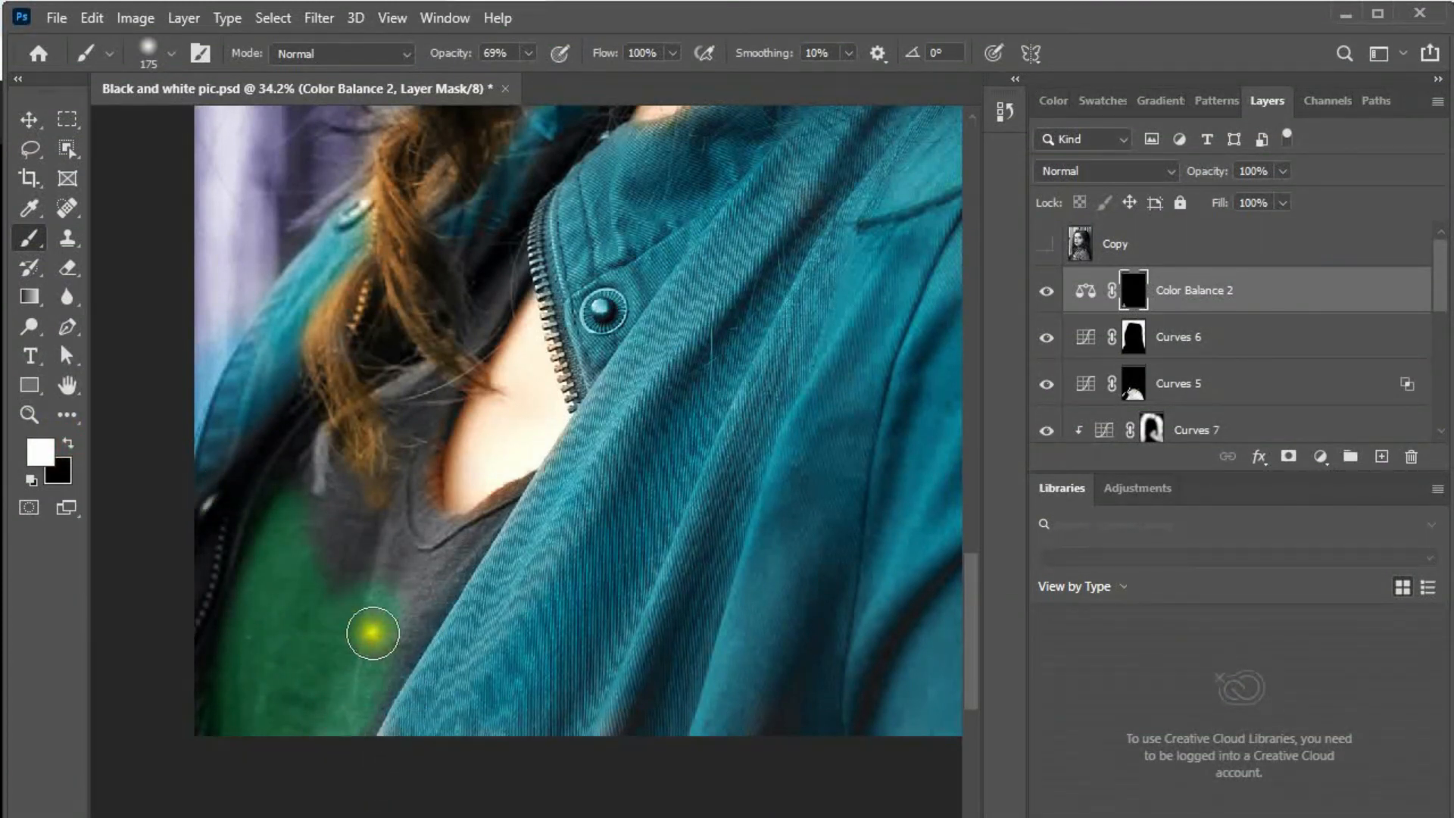
Paint white on the Color Balance 2 mask over the rest of the shirt, up to the neckline and between the hair strands.
key("bracketright")
mouse_move(510, 498)
left_mouse_down()
mouse_move(363, 734)
mouse_move(406, 625)
mouse_move(484, 519)
mouse_move(416, 490)
mouse_move(439, 393)
mouse_move(353, 479)
mouse_move(358, 516)
mouse_move(302, 568)
mouse_move(389, 533)
mouse_move(383, 601)
mouse_move(250, 588)
mouse_move(266, 503)
mouse_move(308, 448)
mouse_move(218, 600)
mouse_move(310, 602)
left_mouse_up()
key("bracketright")
key("bracketright")
mouse_move(383, 379)
left_mouse_down()
mouse_move(409, 409)
mouse_move(424, 363)
left_mouse_up()
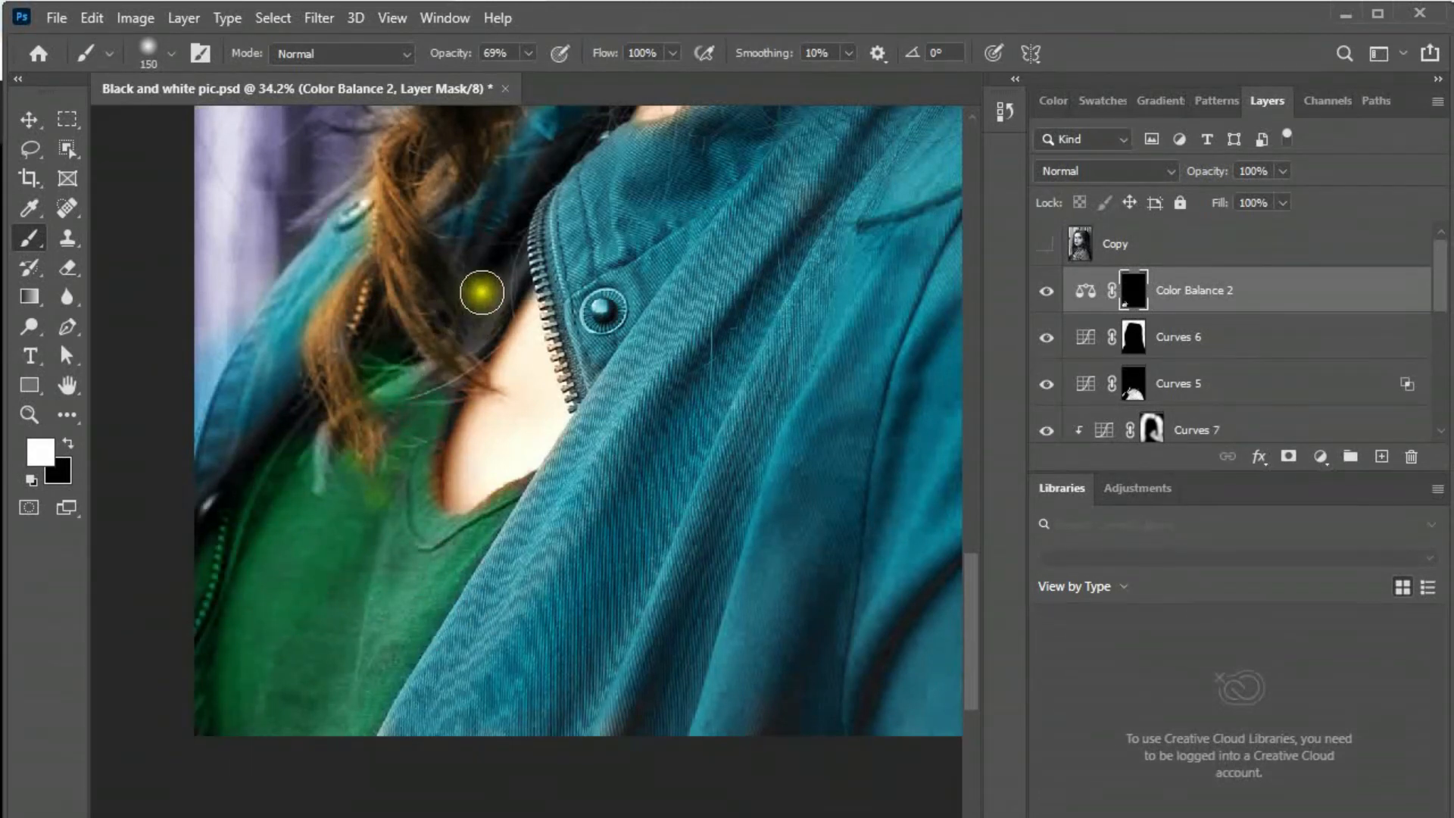
mouse_move(485, 272)
left_mouse_down()
mouse_move(459, 323)
mouse_move(502, 271)
mouse_move(468, 334)
mouse_move(389, 364)
mouse_move(418, 434)
mouse_move(401, 444)
mouse_move(487, 308)
left_mouse_up()
Lower the Color Balance 2 layer's opacity to 43%, compare the shirt with the layer off and on, and save the document.
scroll(649, 483, "down", 4)
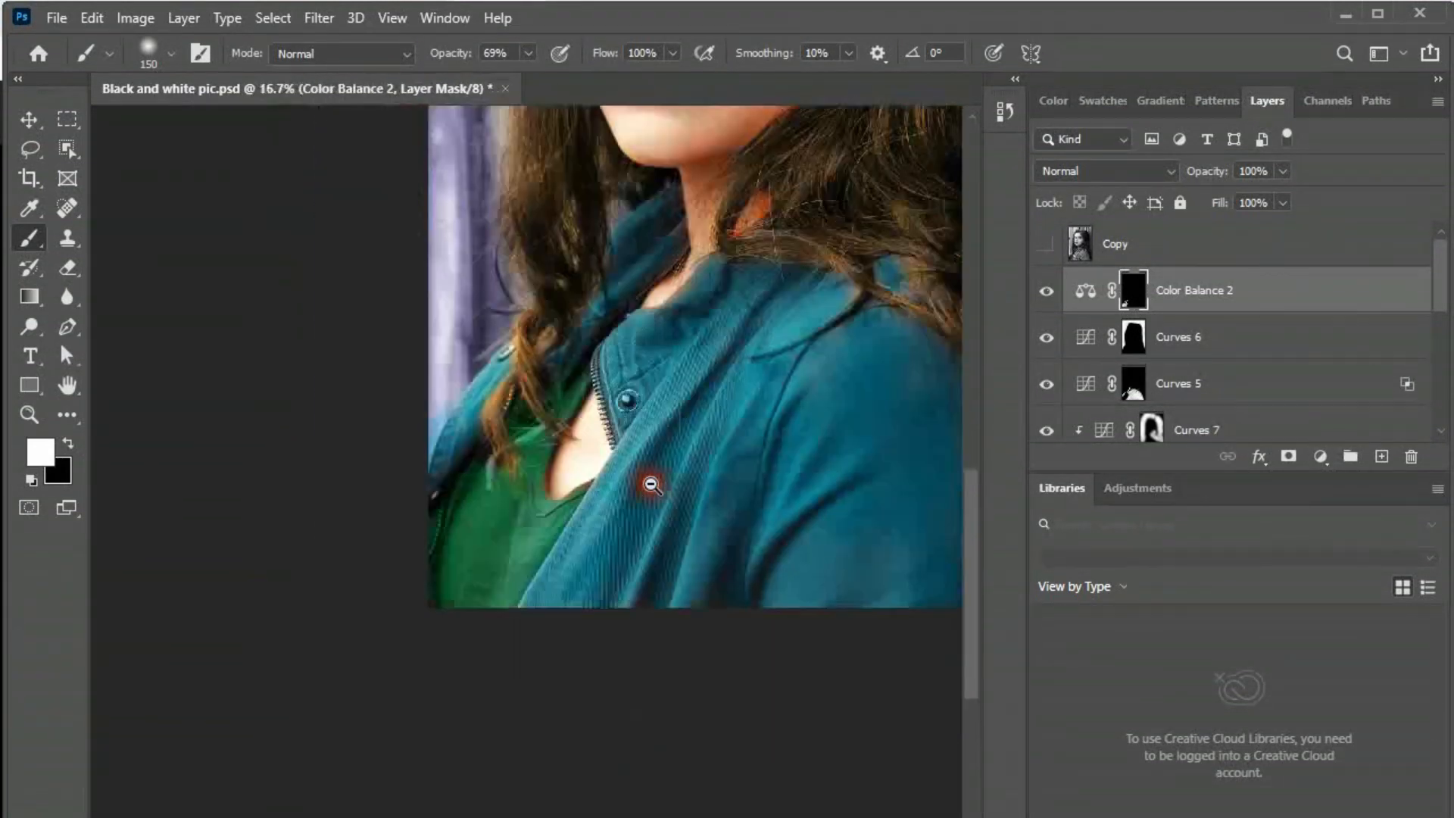
mouse_move(650, 484)
left_mouse_down()
mouse_move(604, 559)
mouse_move(616, 568)
mouse_move(556, 644)
left_mouse_up()
scroll(652, 495, "down", 1)
key("v")
left_click_drag(792, 377, 763, 413)
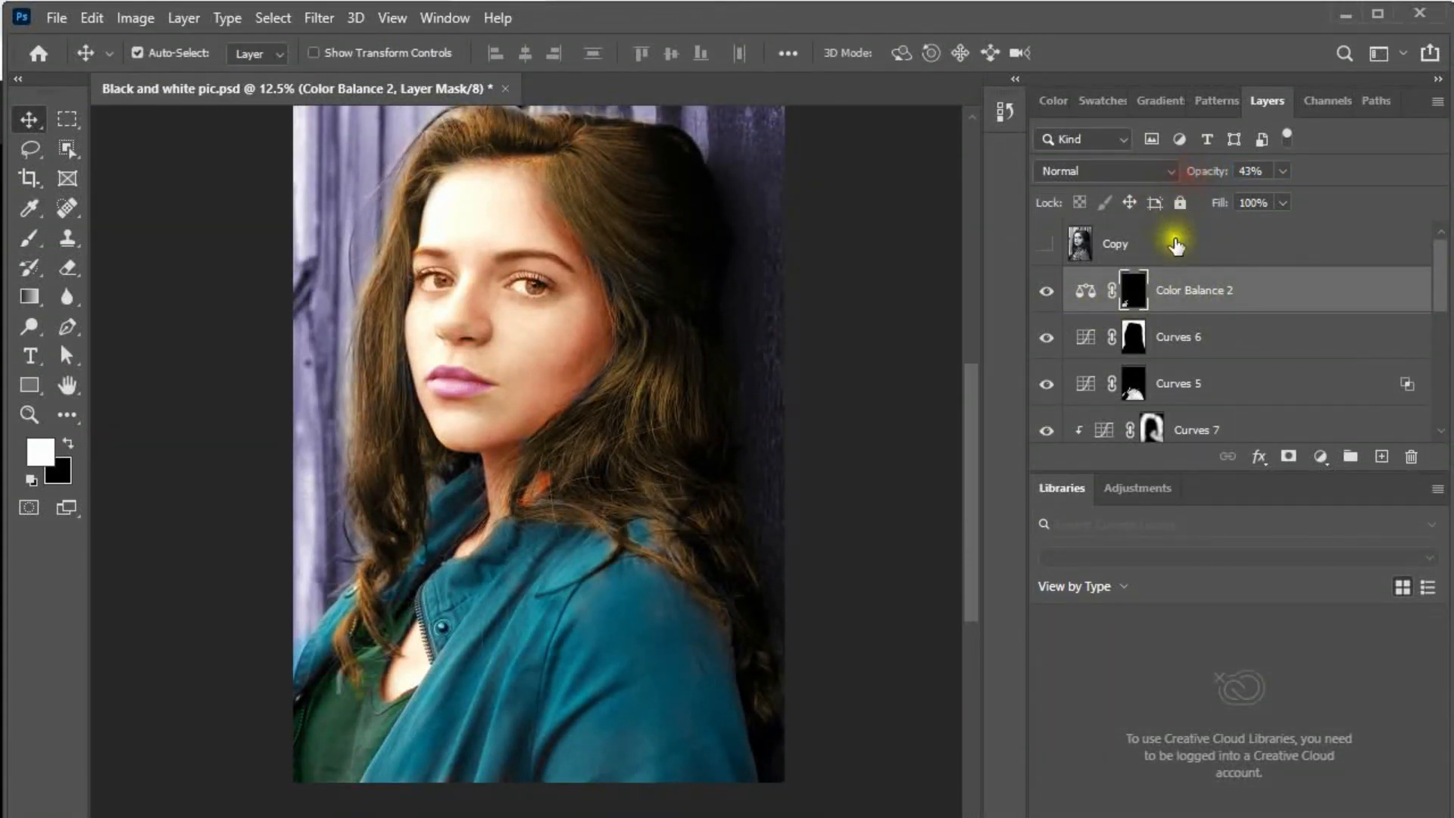
left_click(1046, 292)
left_click(1046, 292)
scroll(628, 504, "down", 1)
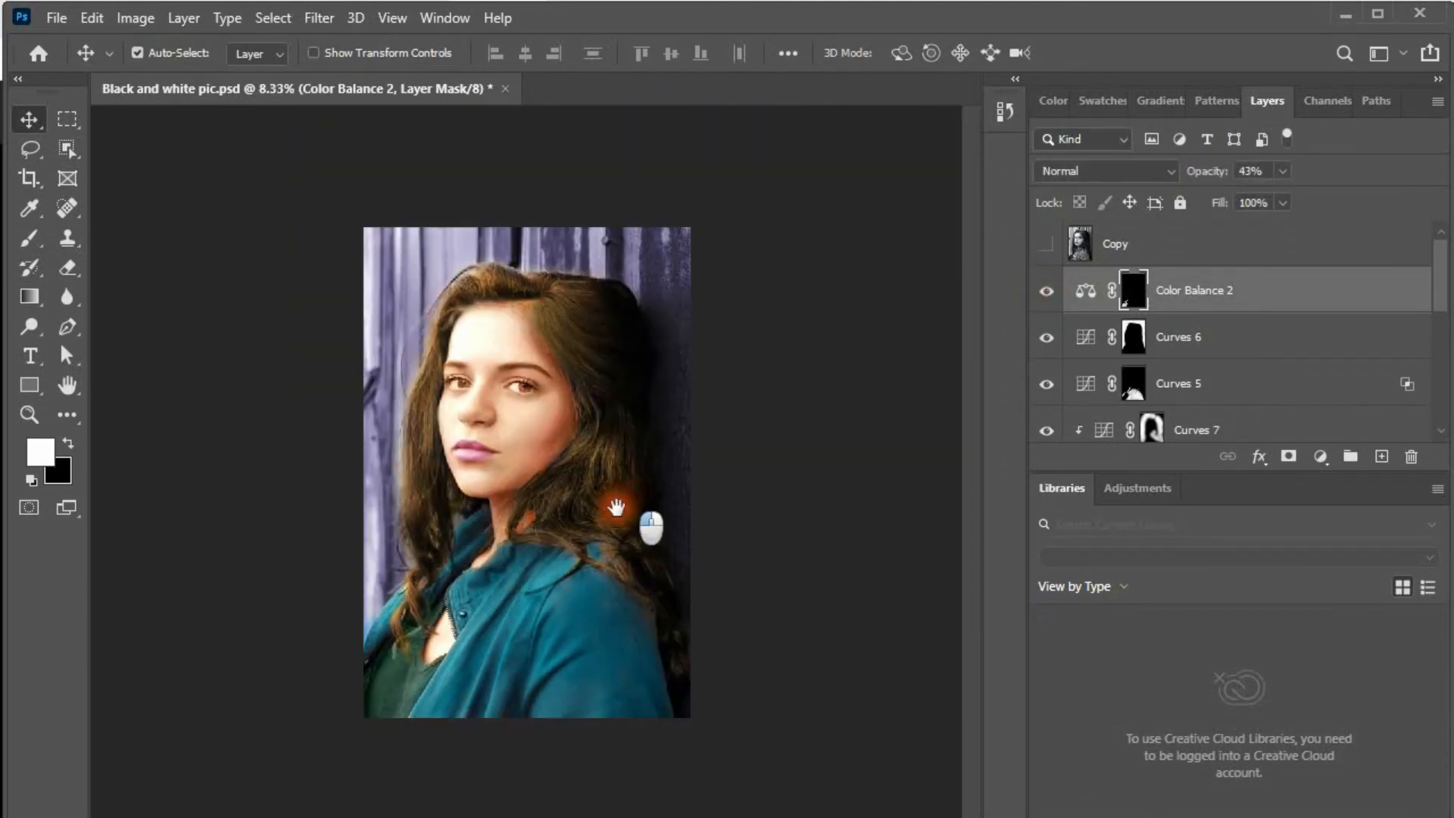
left_click_drag(488, 421, 578, 462)
left_click(614, 519, "alt")
left_click(614, 520, "alt")
left_click(614, 520, "alt")
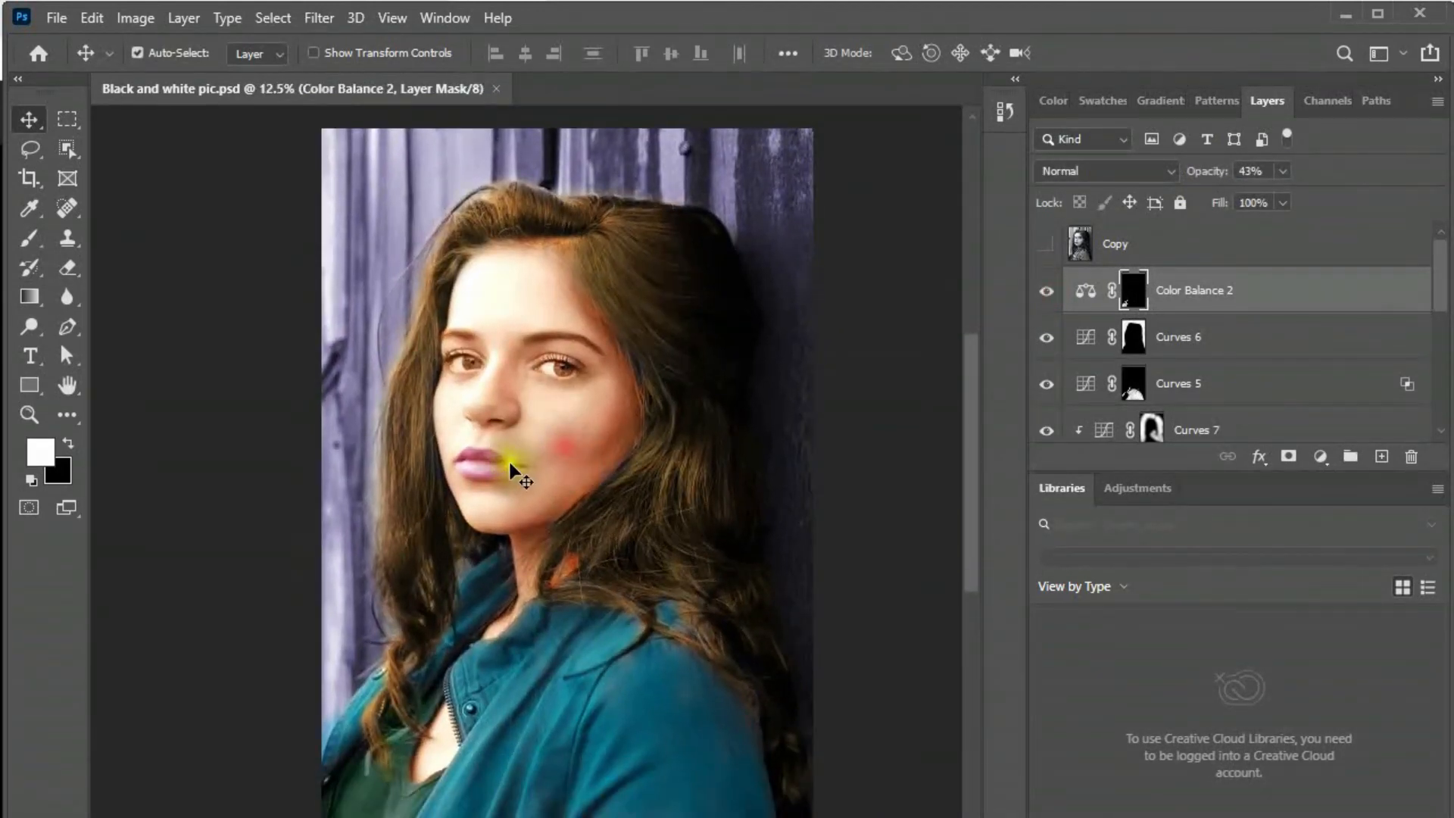
Select the Curves 1 lip layer and compare the lip colour with it off and on.
left_click(485, 461, "ctrl")
left_click(1049, 426)
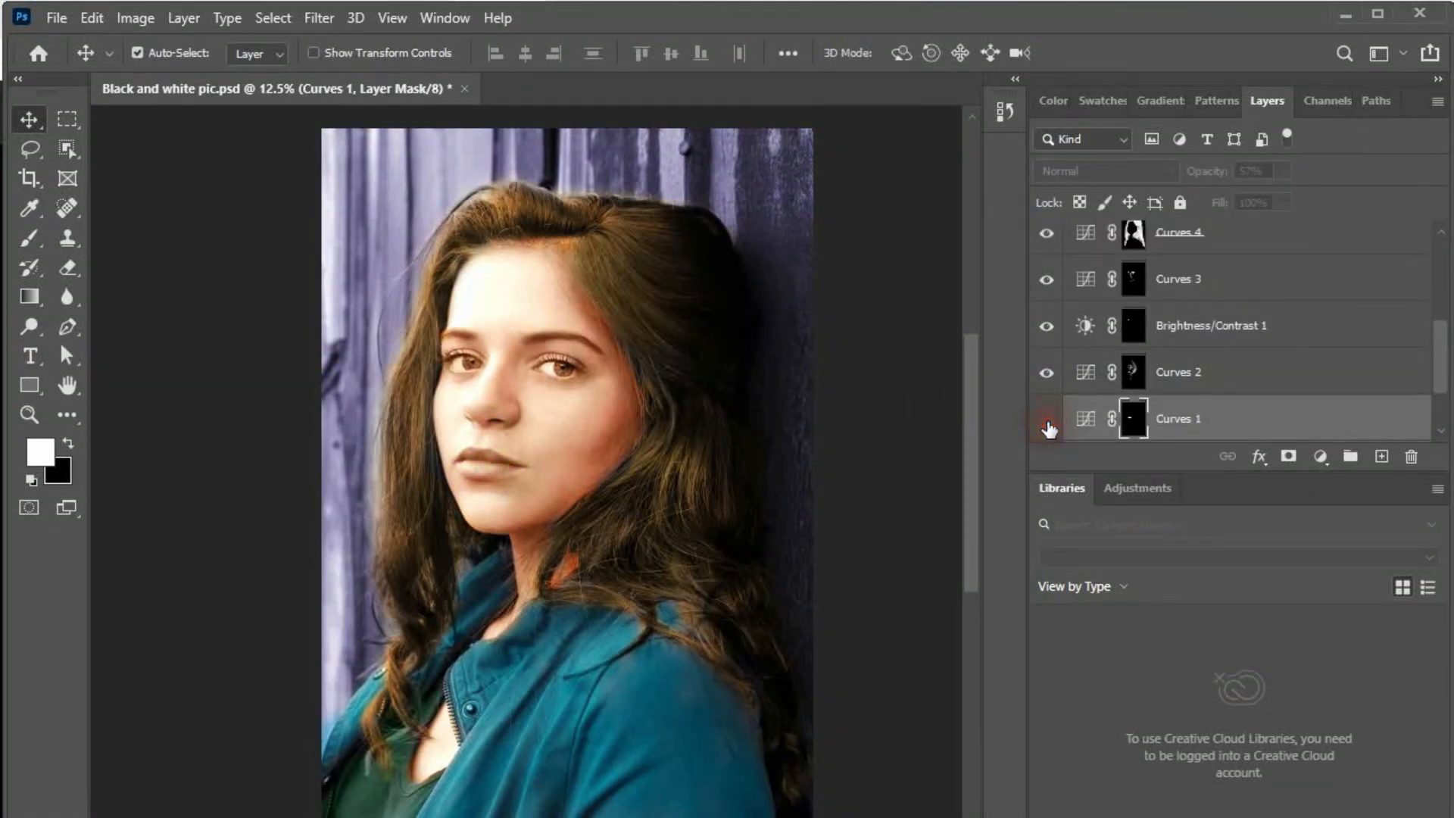
left_click(1048, 428)
left_click(1048, 428)
Add a Brightness/Contrast adjustment layer above Color Balance 2 and raise its brightness.
left_click_drag(390, 309, 693, 485)
left_click_drag(587, 437, 649, 505)
left_click(654, 471, "ctrl")
scroll(1183, 305, "up", 5)
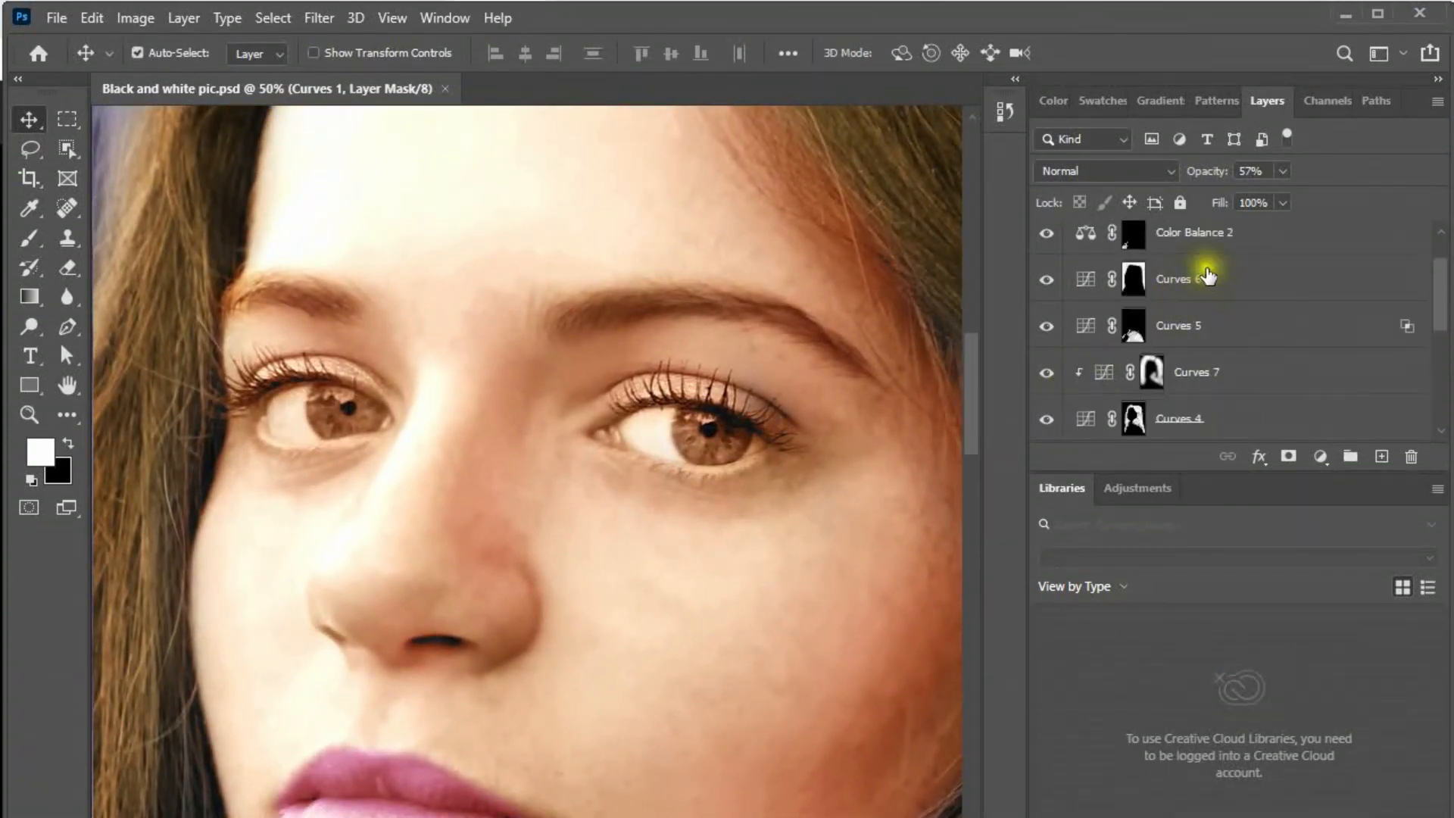
left_click(1193, 301)
left_click(1320, 456)
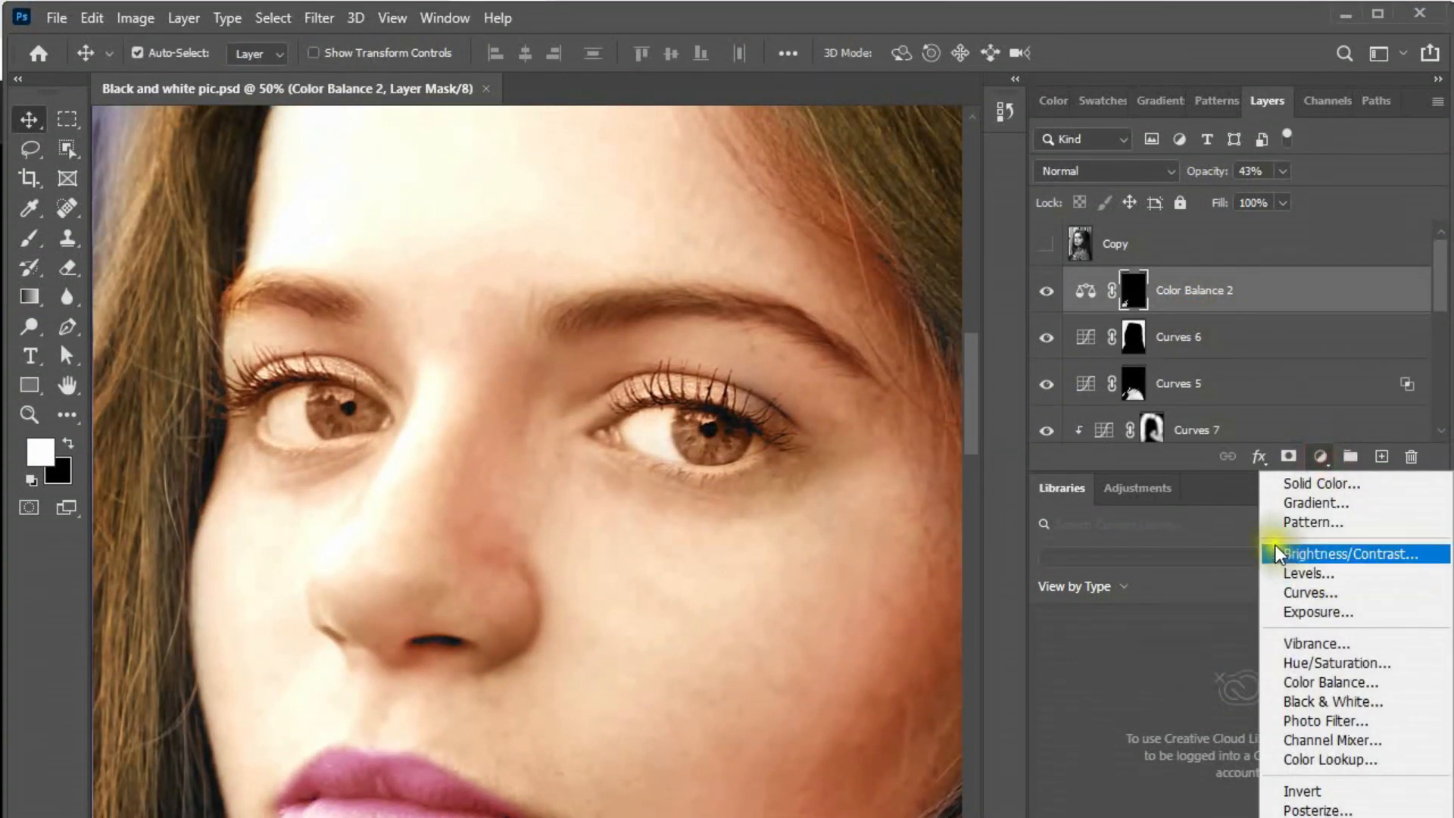
left_click(1310, 554)
left_click_drag(899, 301, 951, 300)
left_click(1061, 140)
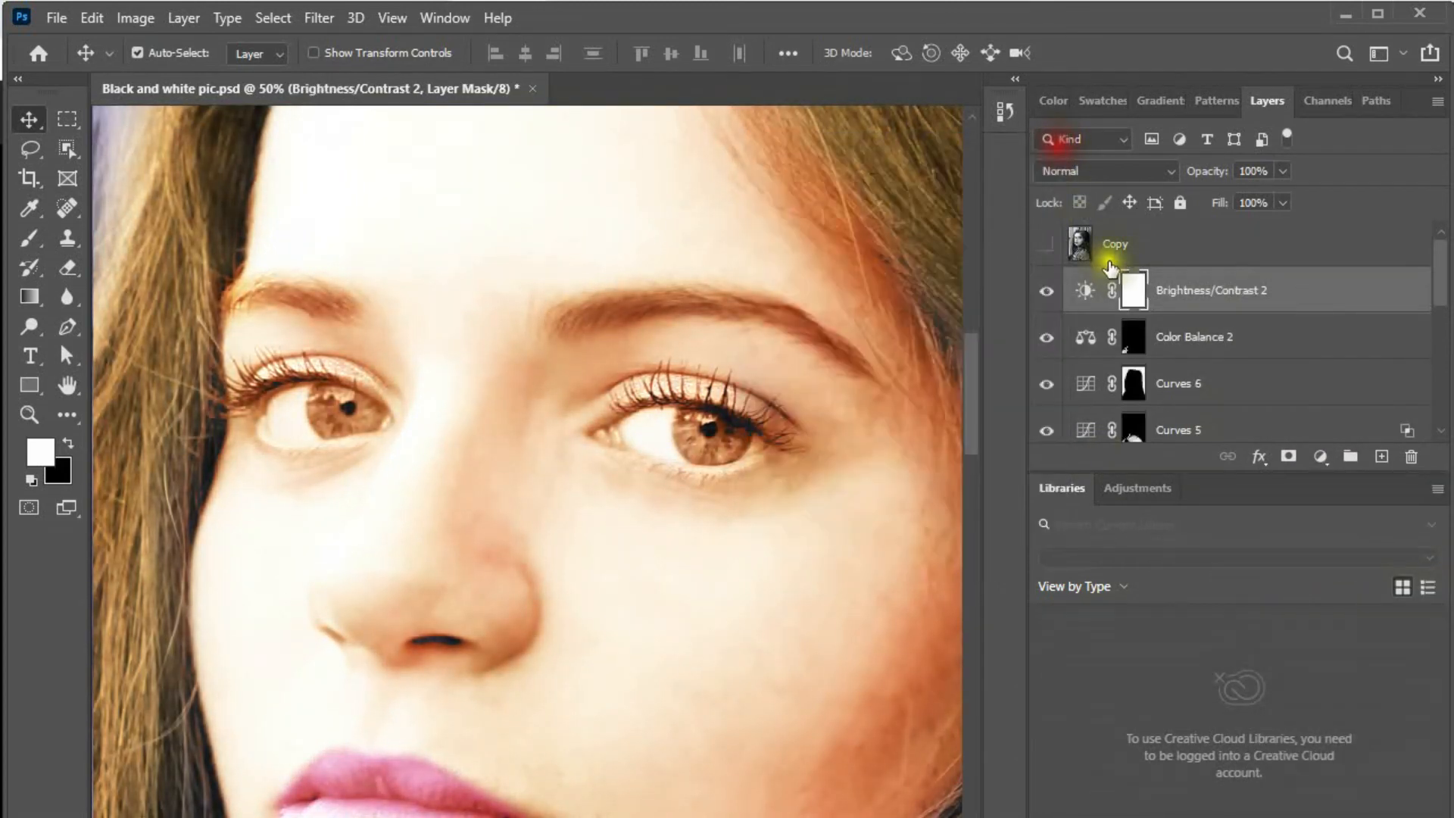
Invert the Brightness/Contrast 2 mask and paint white over the whites and irises of both eyes with a soft 70 to 45 px brush.
key("ctrl+i")
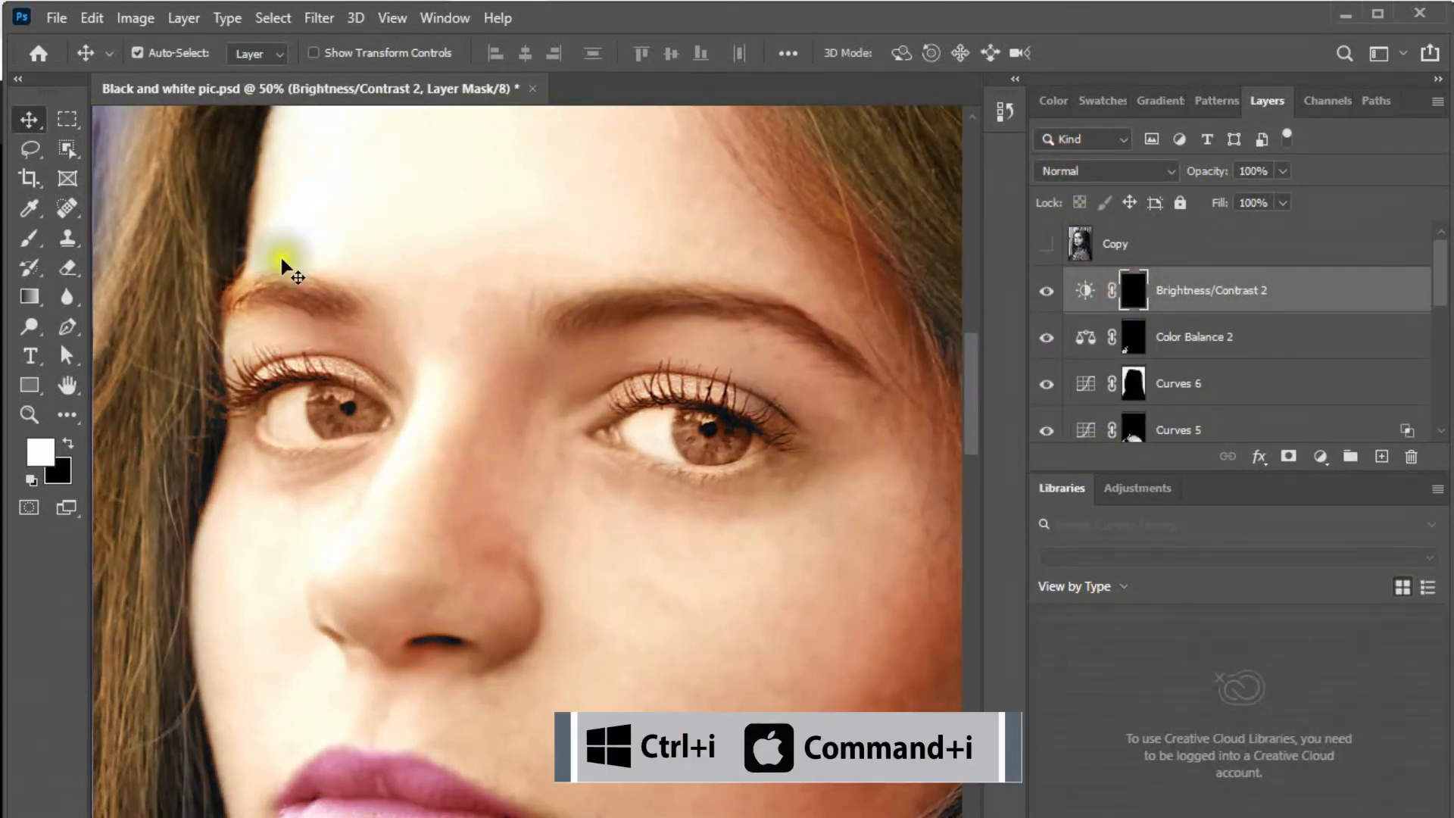
left_click(34, 242)
mouse_move(628, 447)
left_mouse_down()
mouse_move(693, 459)
mouse_move(661, 465)
left_mouse_up()
scroll(643, 445, "up", 2)
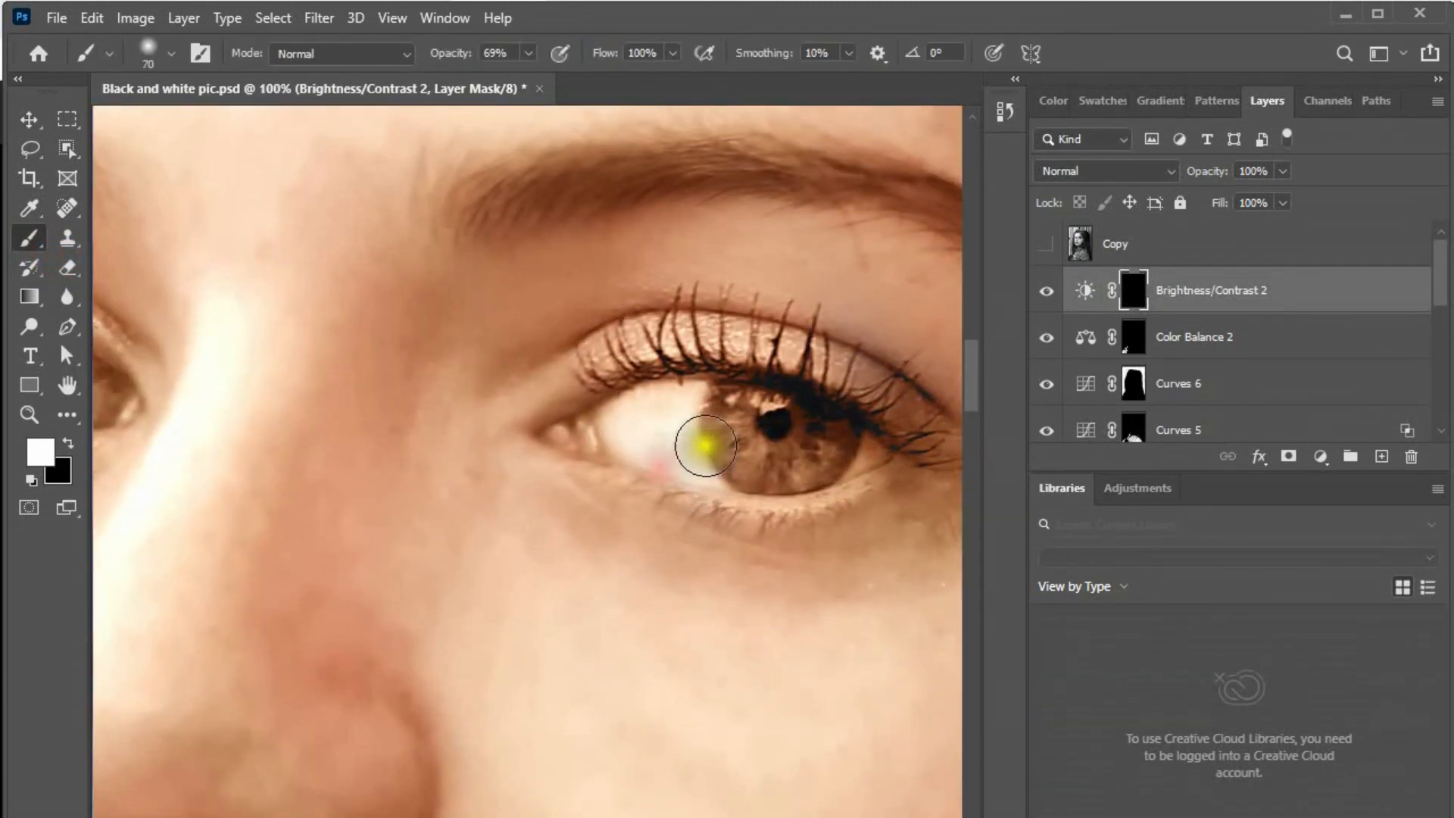
key("bracketleft")
mouse_move(727, 409)
left_mouse_down()
mouse_move(754, 466)
mouse_move(792, 472)
mouse_move(842, 428)
left_mouse_up()
left_click_drag(148, 438, 652, 425)
mouse_move(521, 348)
left_mouse_down()
mouse_move(504, 383)
mouse_move(520, 405)
mouse_move(550, 421)
mouse_move(609, 394)
left_mouse_up()
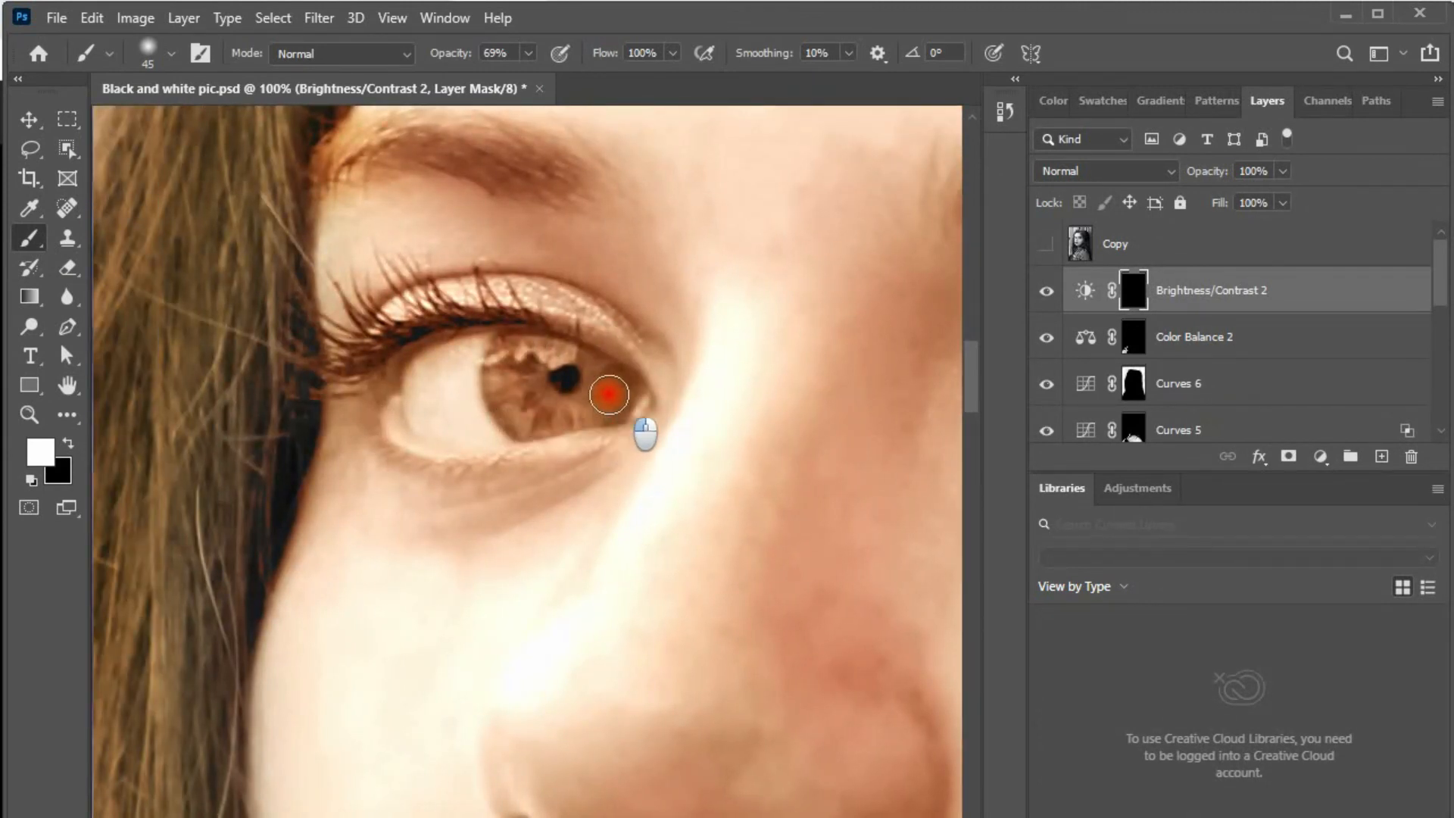
Check the eyes with Brightness/Contrast 2 off and on, and paint another pass of white over both irises on its mask.
scroll(546, 416, "down", 5)
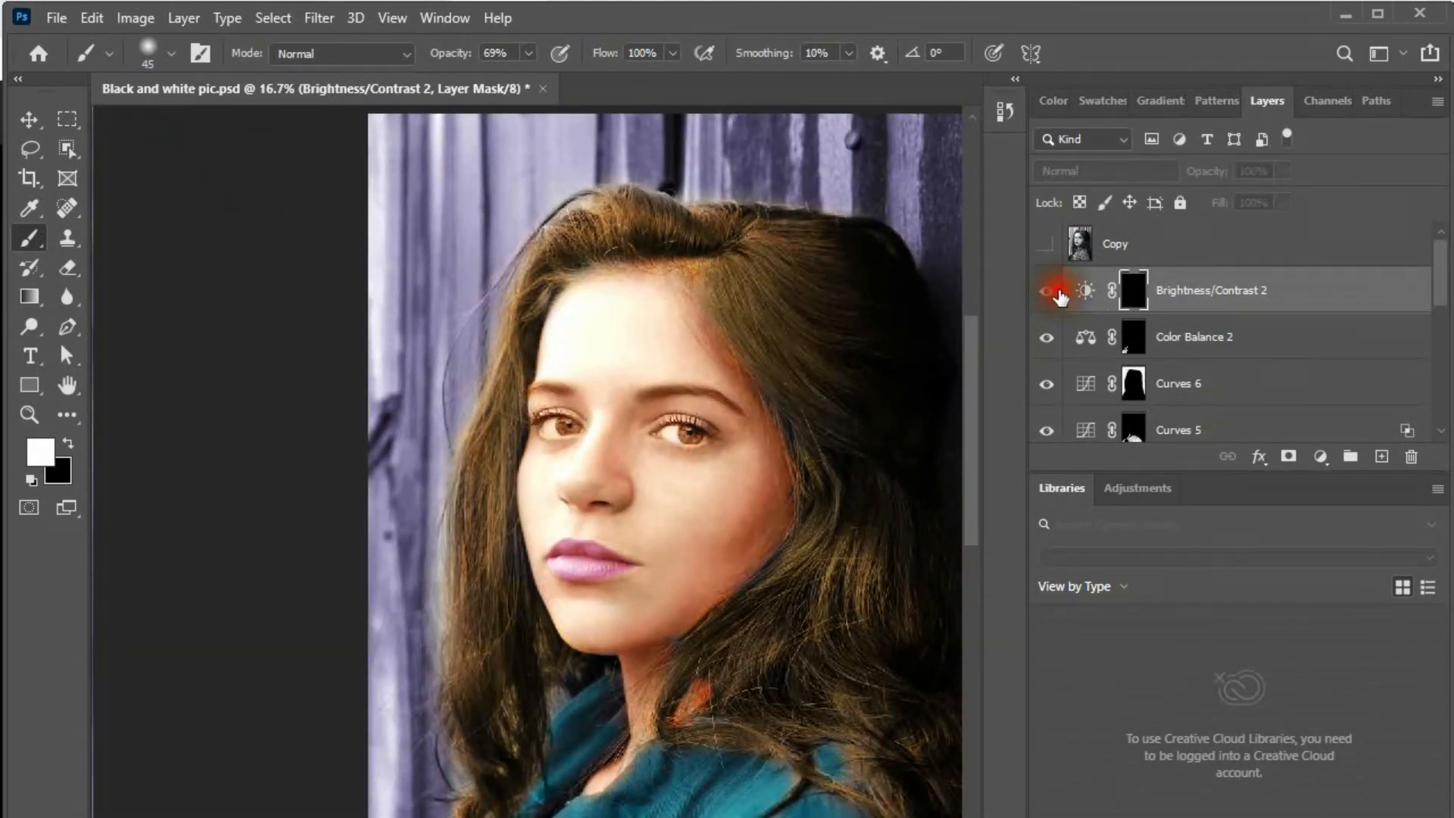
left_click(1057, 292)
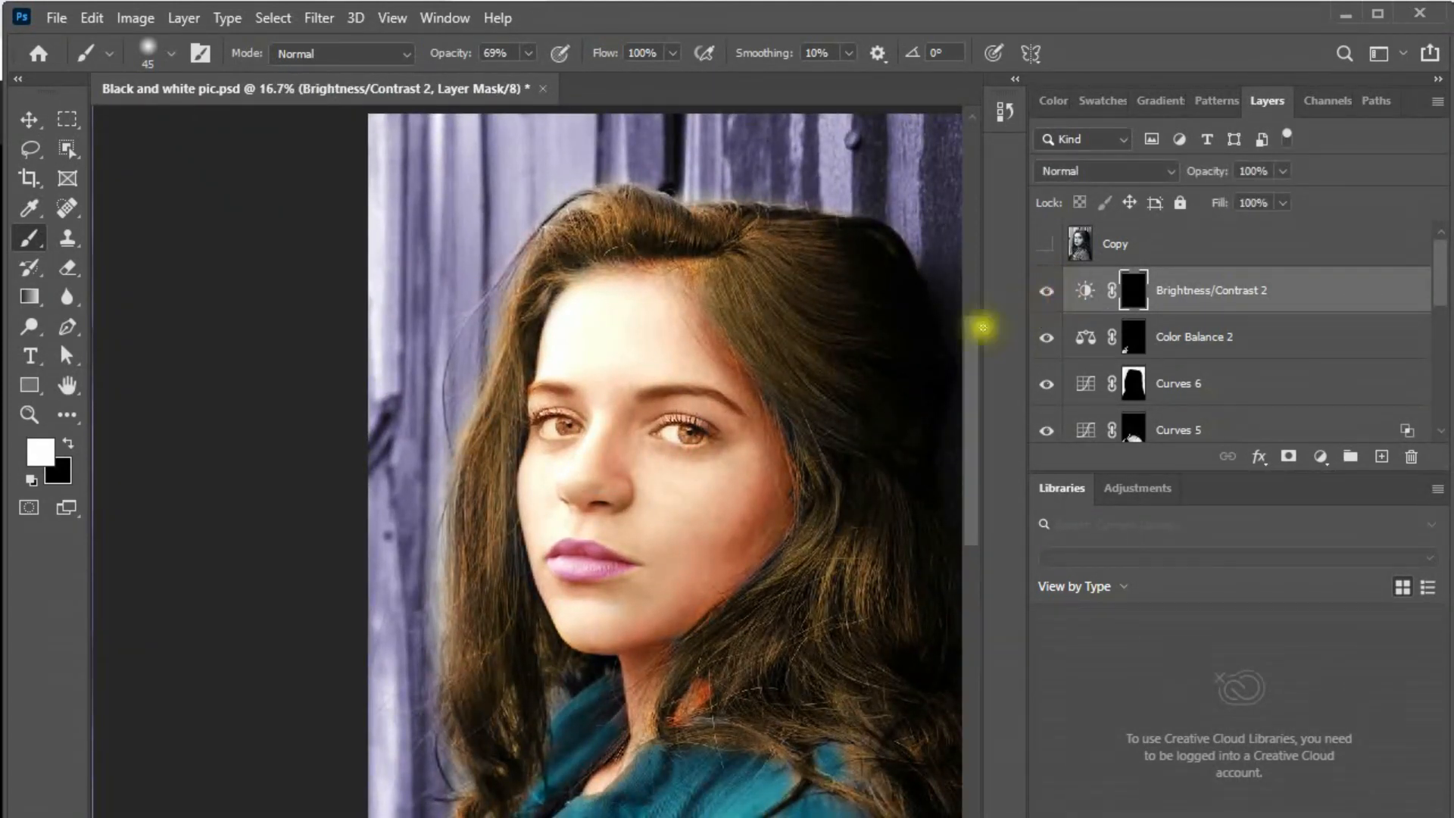
scroll(512, 396, "up", 1)
left_click_drag(514, 391, 890, 530)
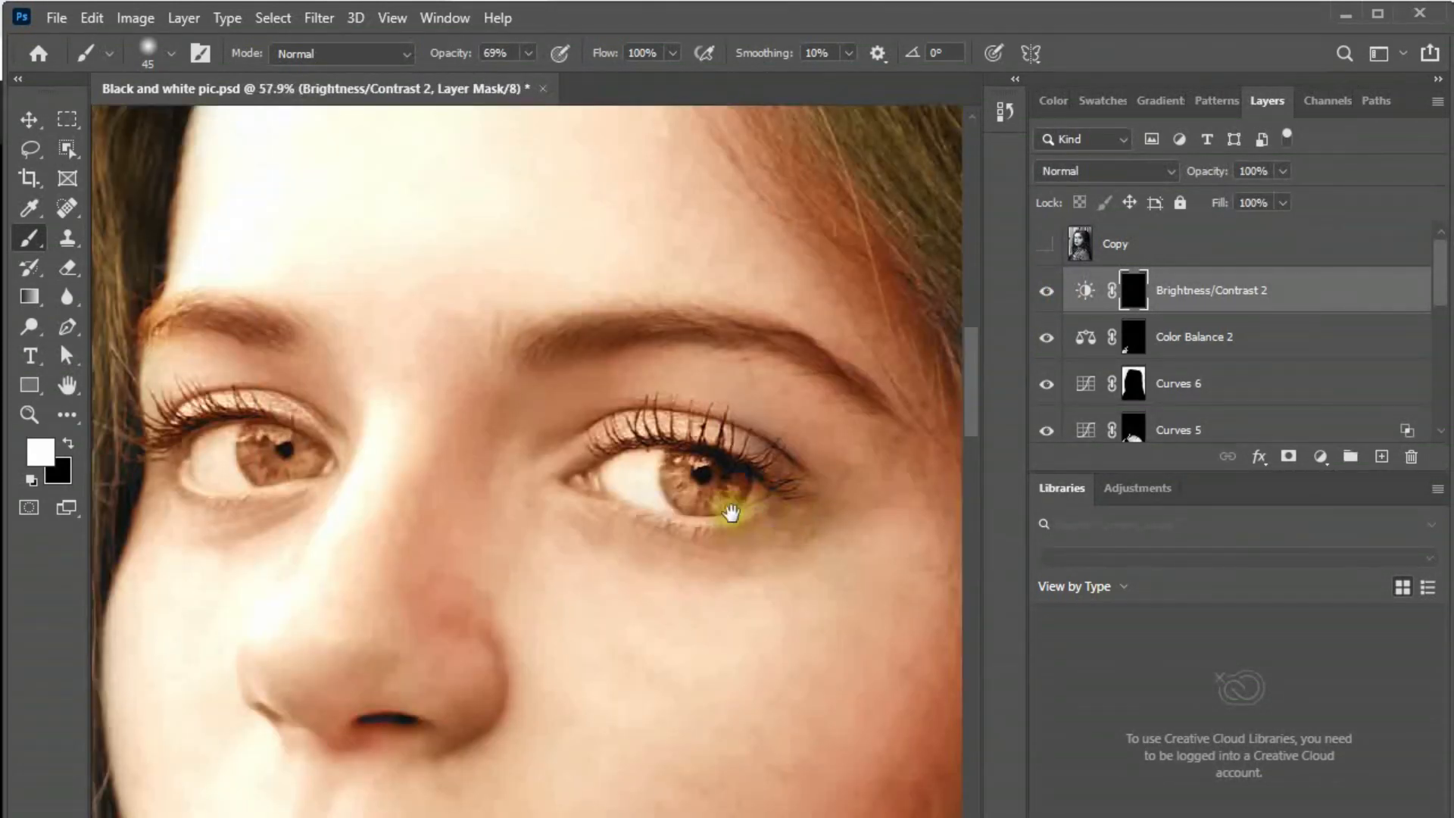
mouse_move(252, 436)
left_mouse_down()
mouse_move(254, 464)
mouse_move(339, 464)
left_mouse_up()
left_click_drag(691, 487, 722, 503)
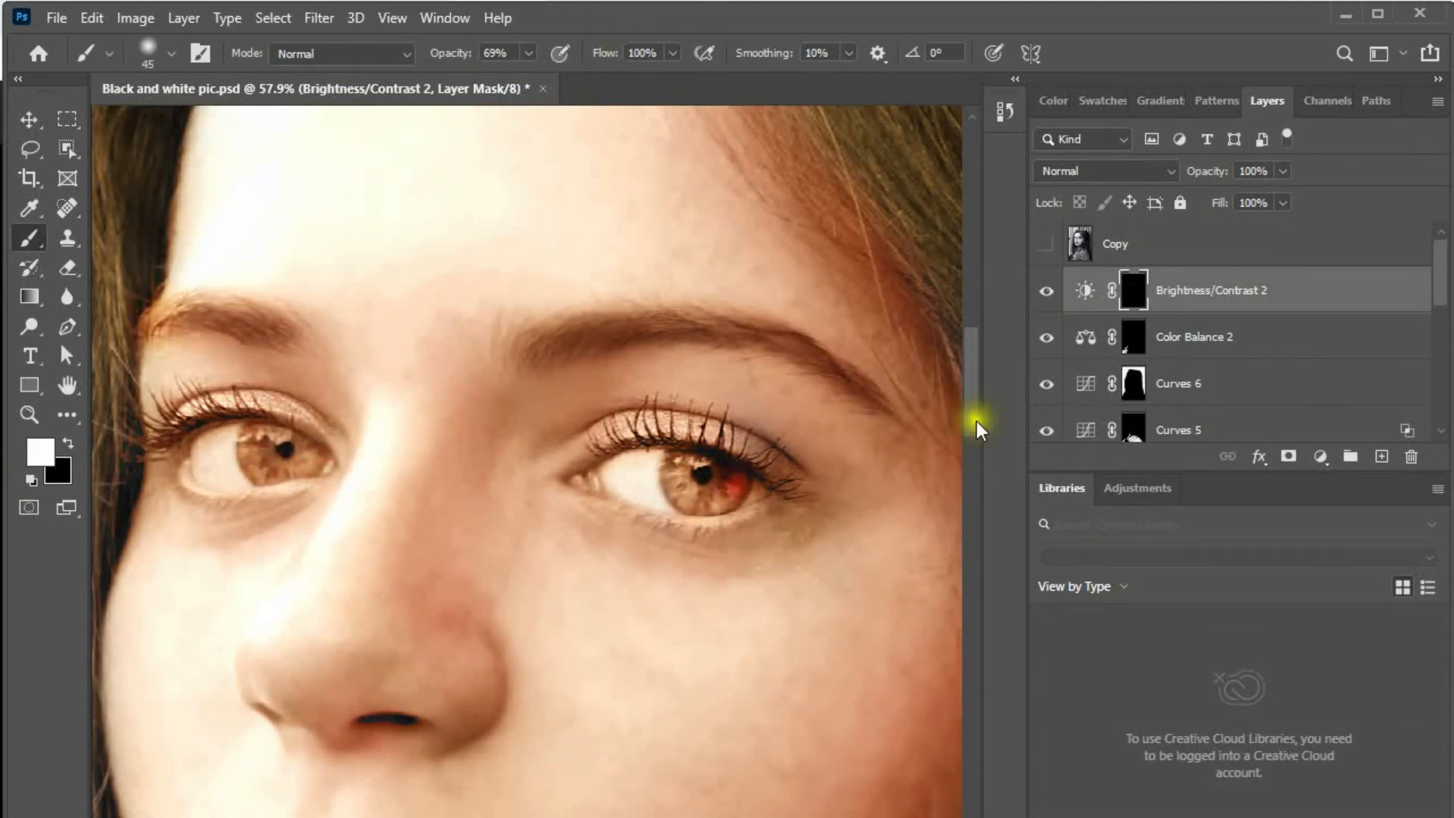
Compare the brightened eyes with Brightness/Contrast 2 off and on, both close up and across the whole portrait, and save the document.
key("v")
left_click(1047, 293)
left_click(1047, 293)
left_click(770, 494, "alt")
left_click(769, 494, "alt")
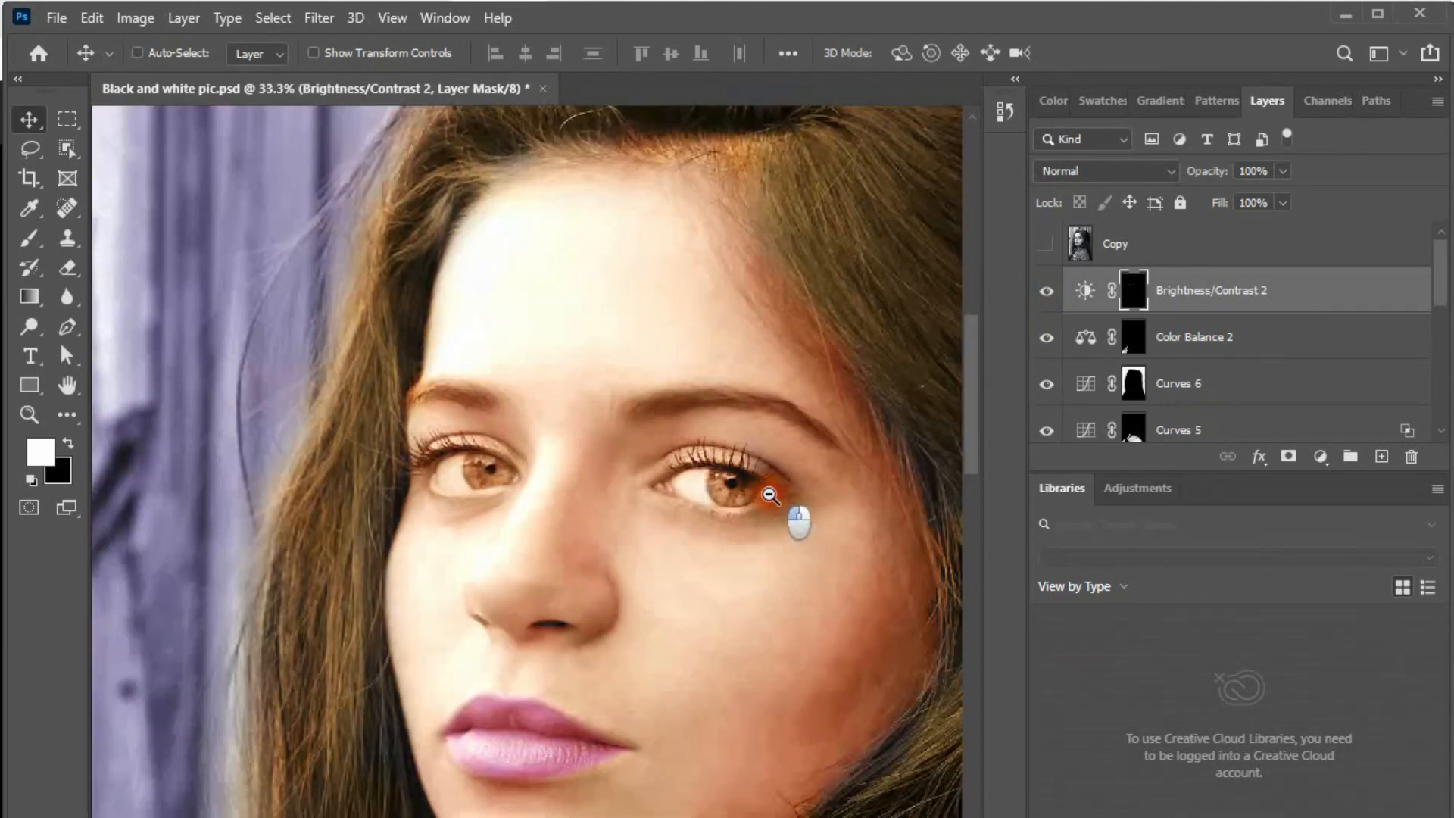
left_click(770, 494, "alt")
left_click(770, 494, "alt")
left_click(769, 494, "alt")
left_click(1047, 293)
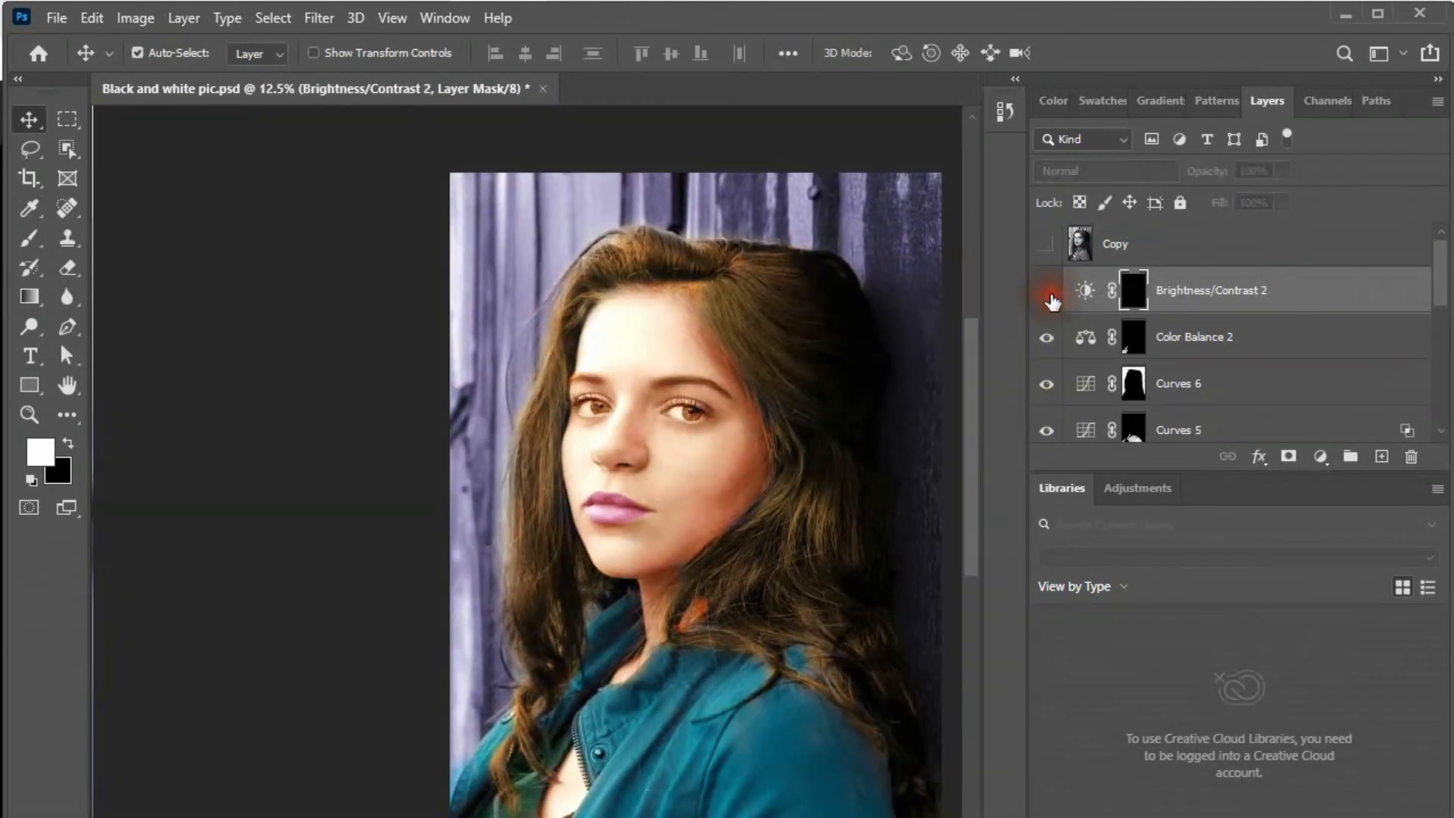
left_click(1047, 293)
left_click_drag(706, 473, 619, 420)
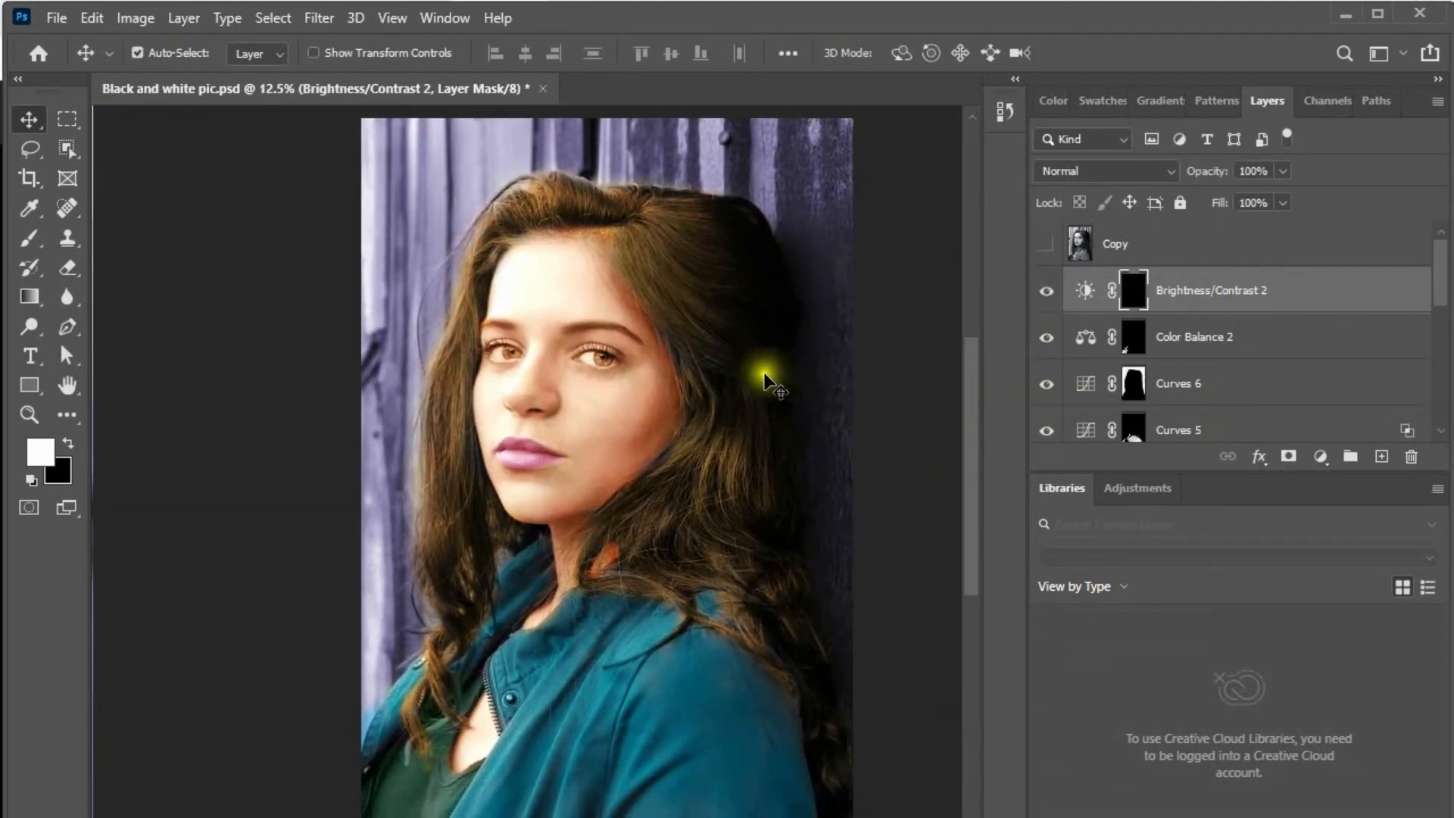
left_click(1049, 295)
left_click(1049, 295)
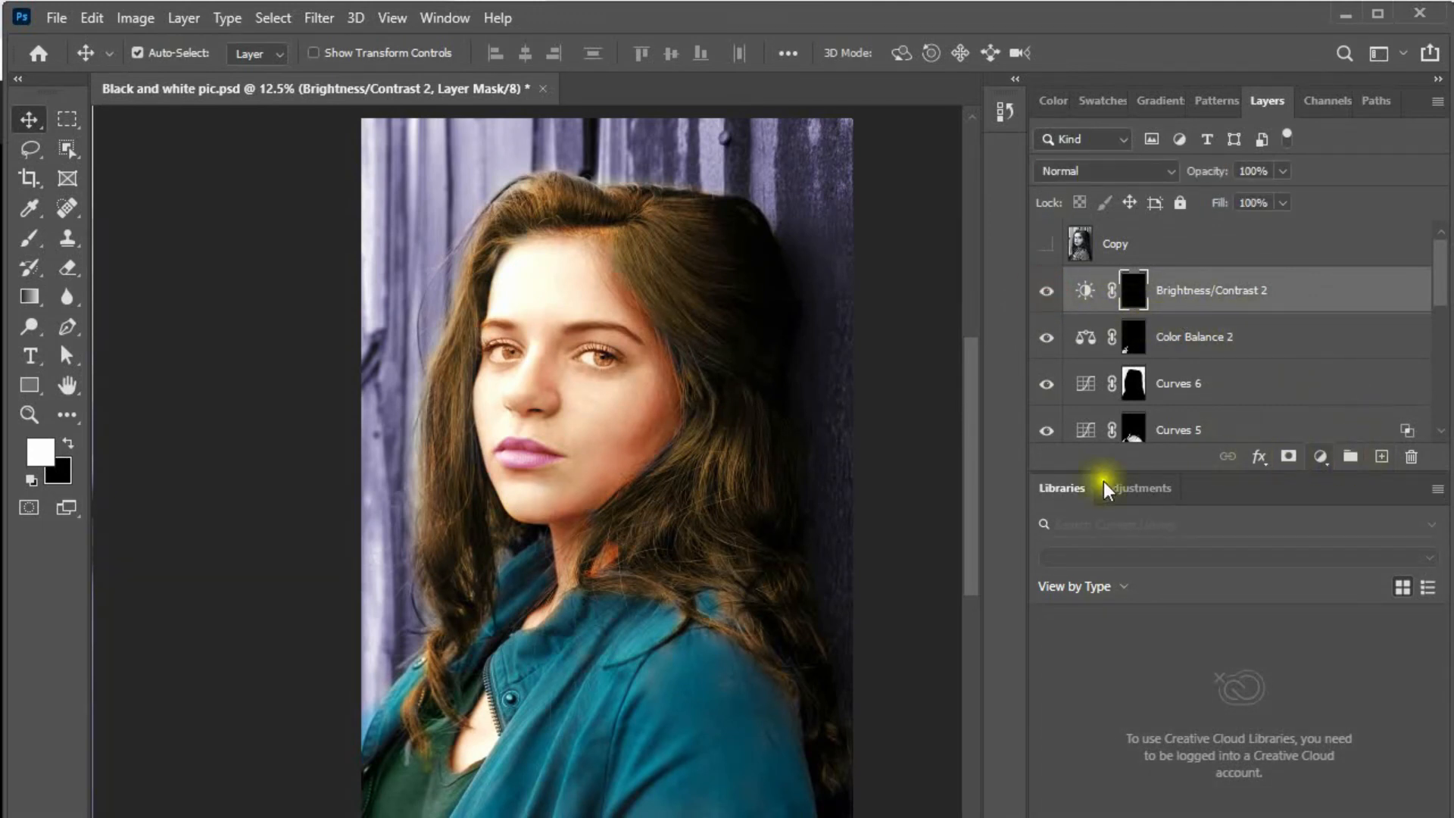
scroll(727, 558, "down", 1)
scroll(561, 459, "up", 1)
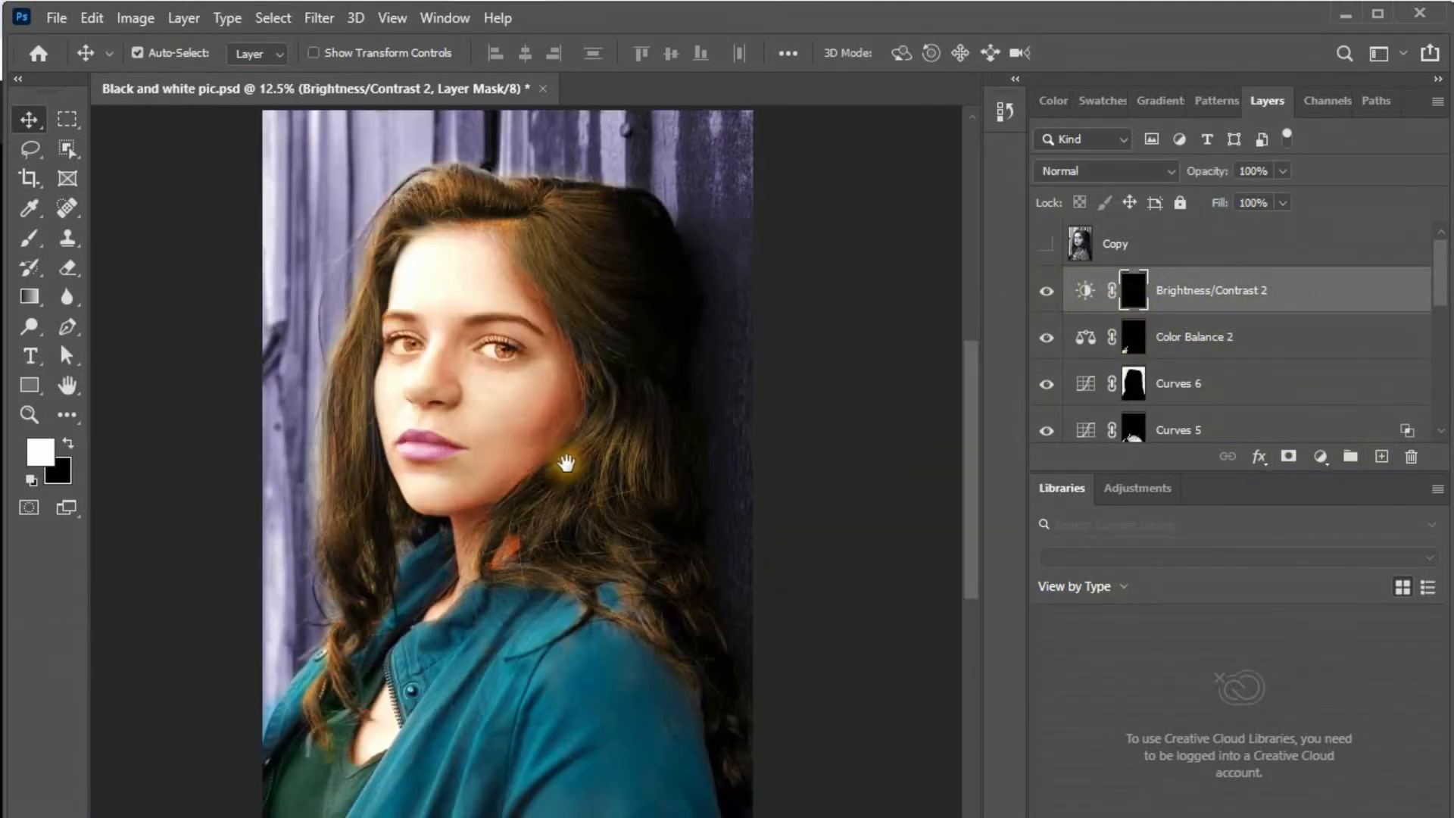
left_click_drag(571, 457, 583, 435)
left_click(1043, 294)
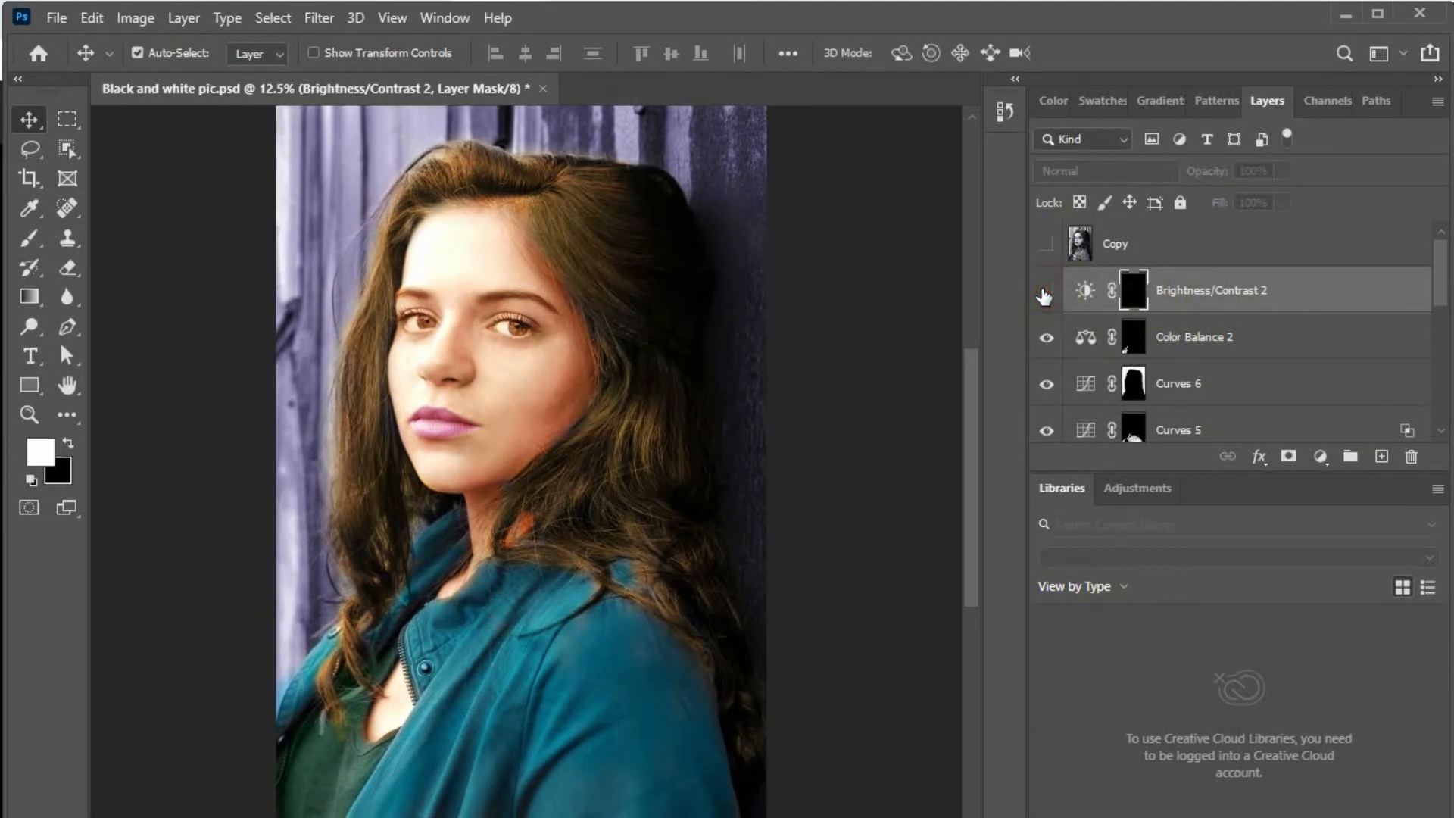
left_click(1044, 295)
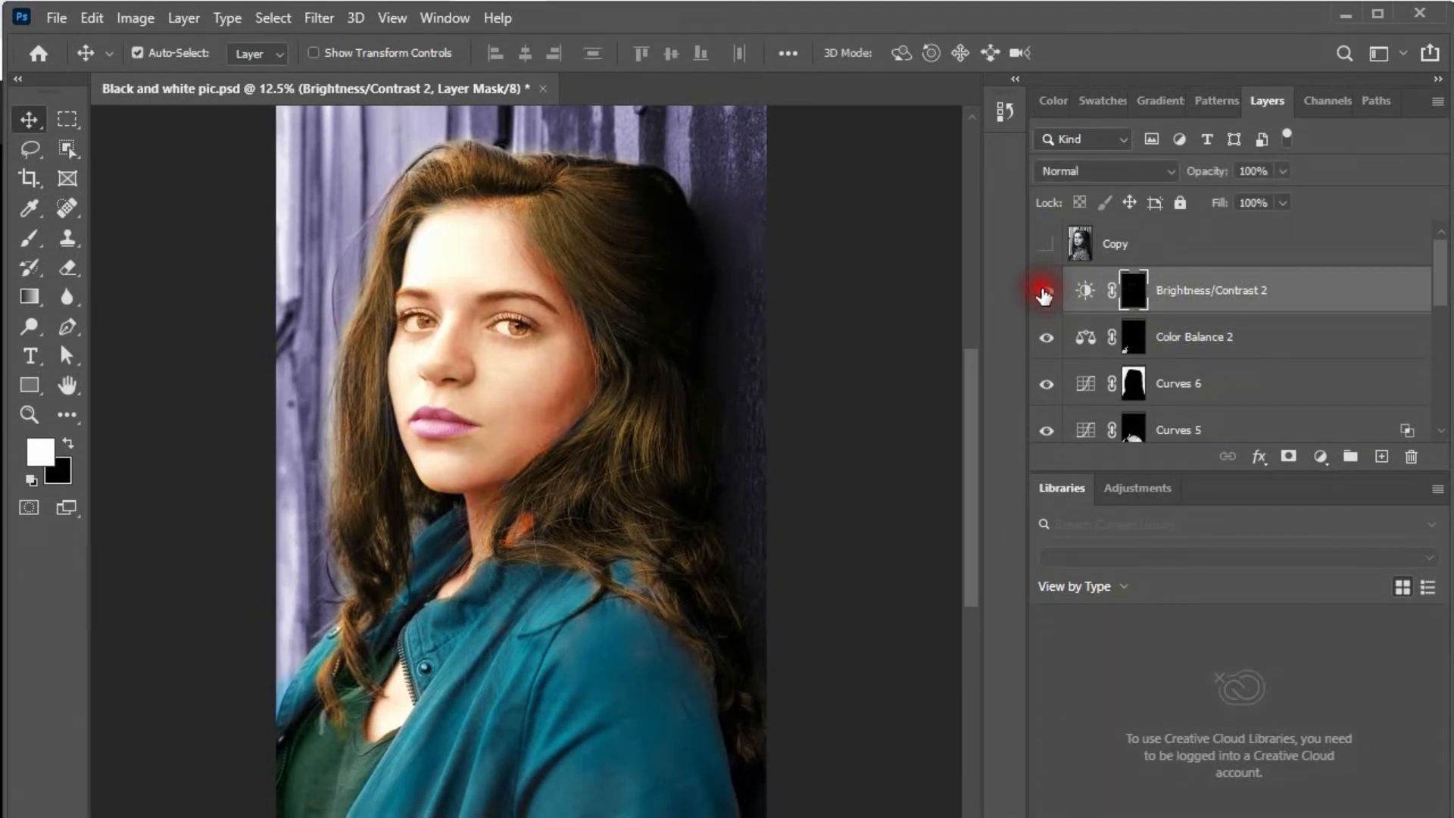
left_click(1043, 294)
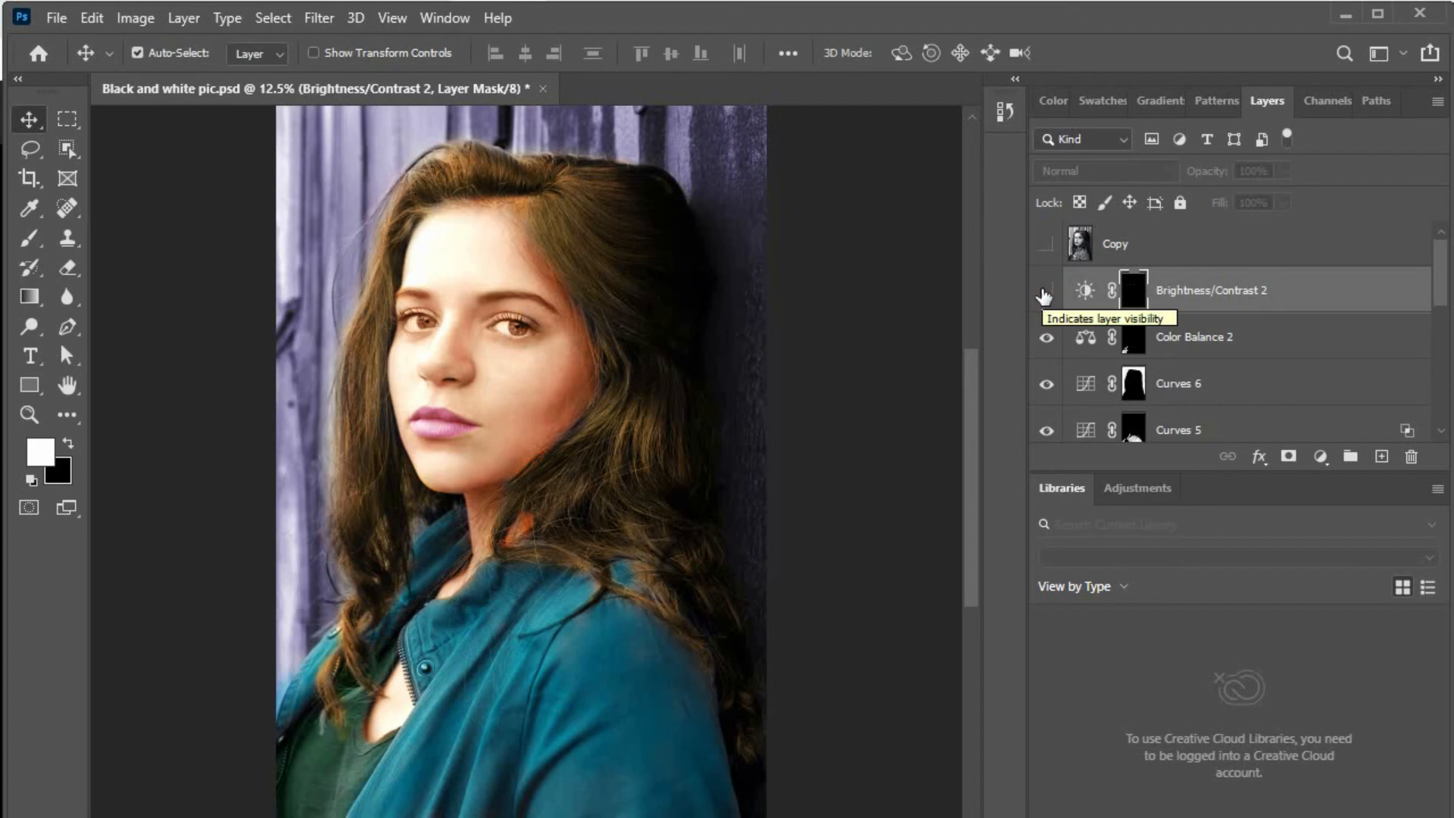
left_click(1044, 294)
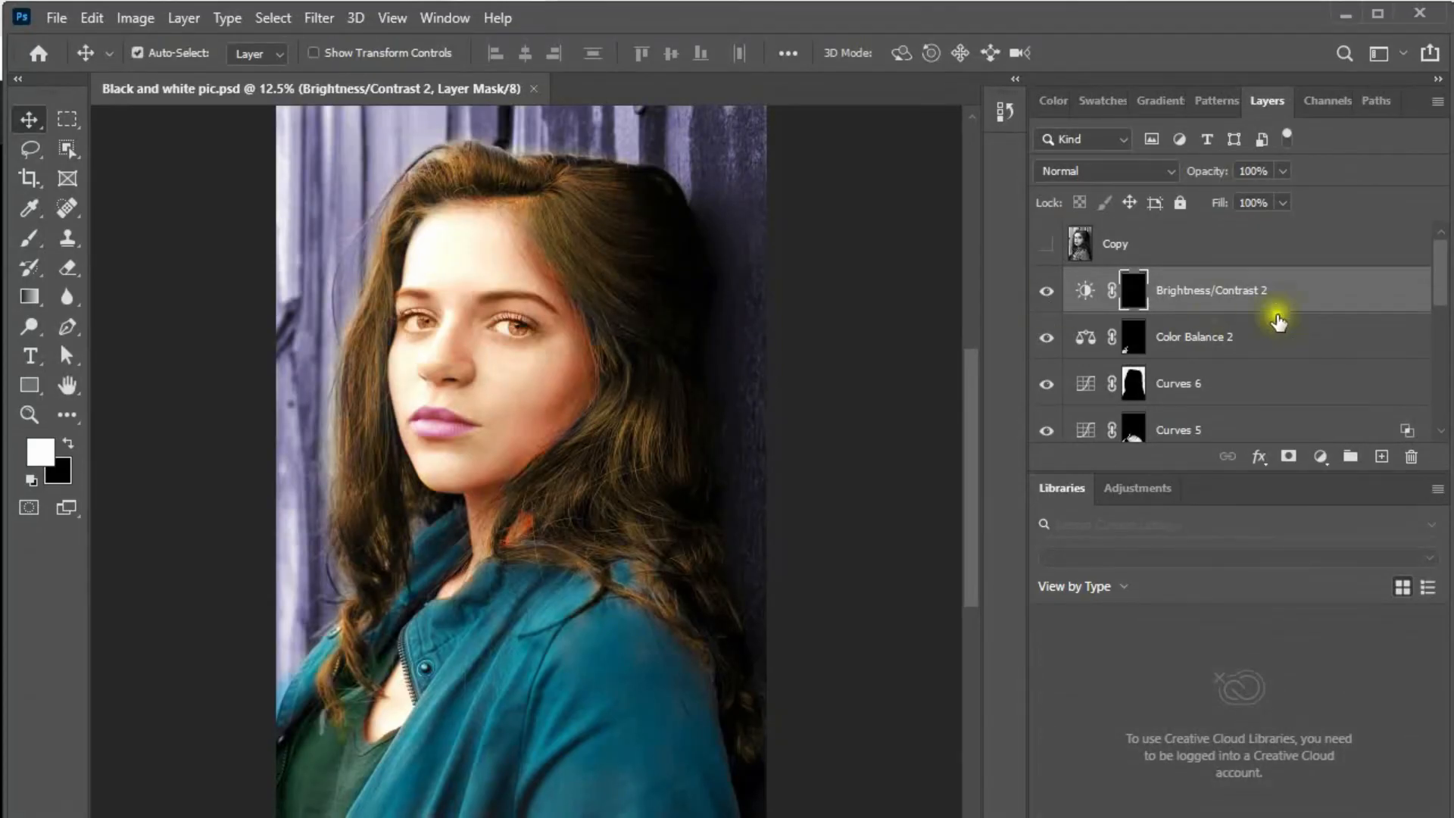
Add a Curves adjustment layer above Brightness/Contrast 2 with its RGB curve pulled down to darken the image, and invert its mask to black.
left_click(1325, 455)
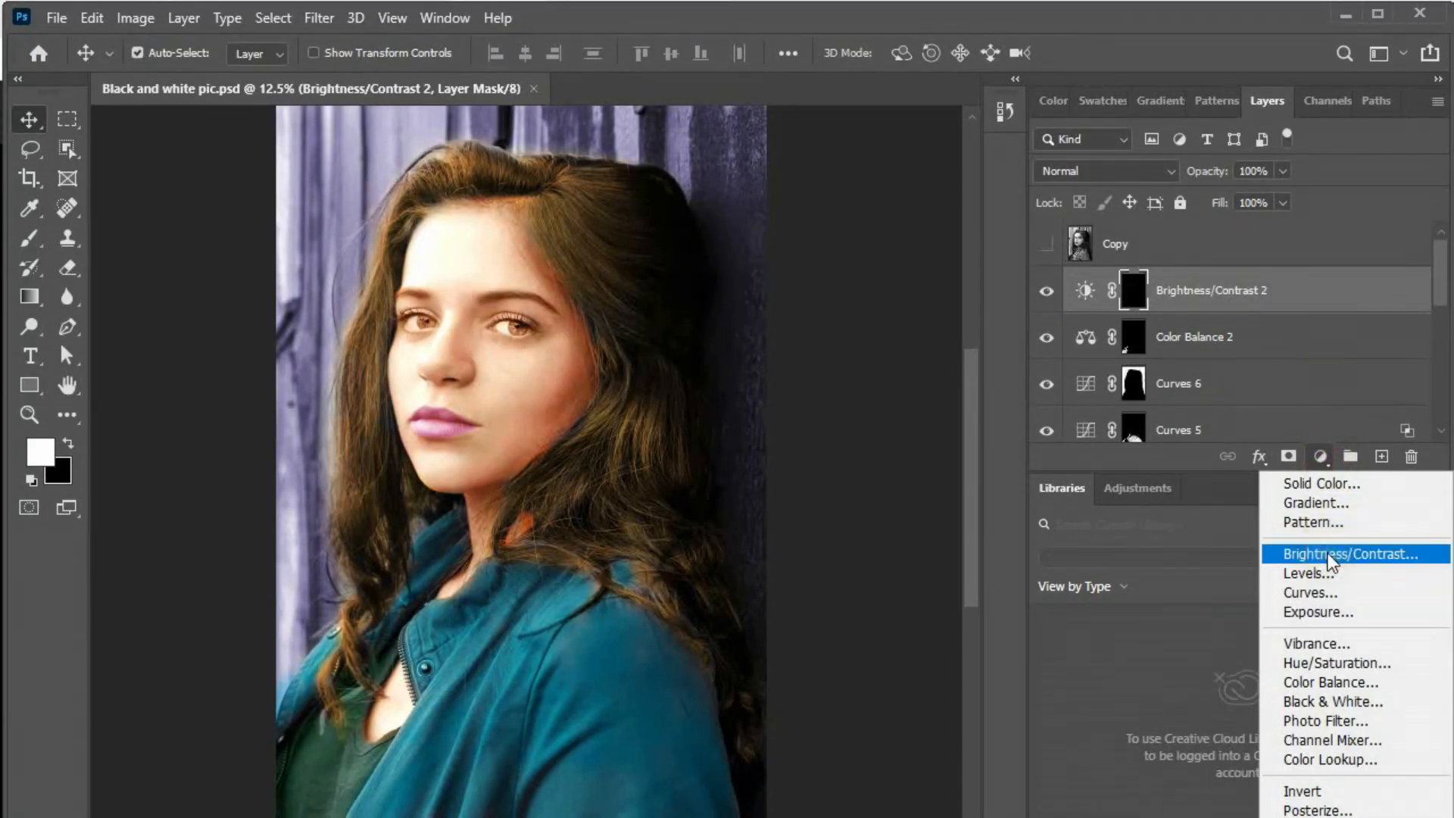
left_click(1304, 592)
mouse_move(947, 413)
left_mouse_down()
mouse_move(933, 418)
mouse_move(951, 436)
left_mouse_up()
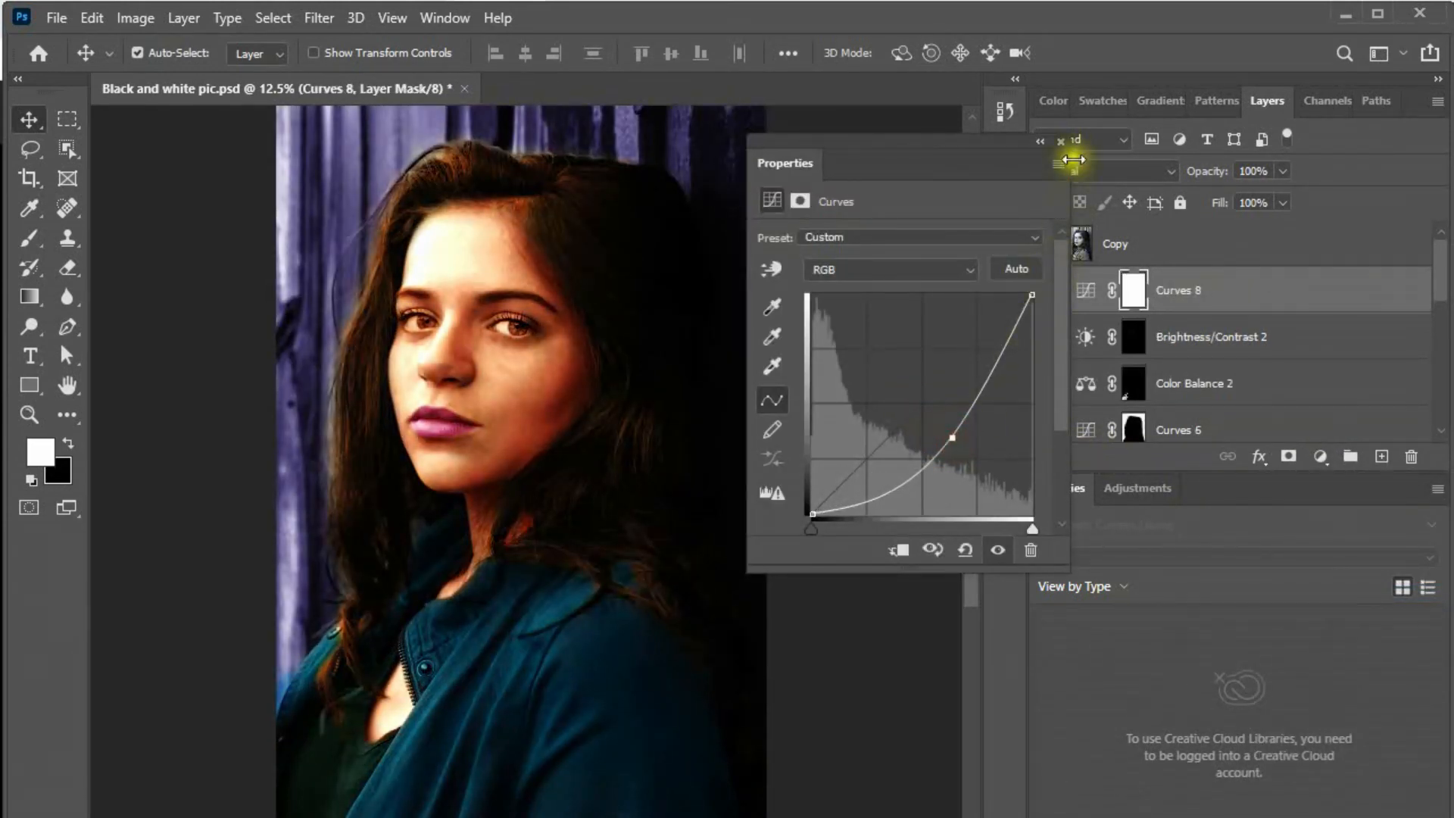
left_click(1060, 142)
left_click(1134, 293)
key("ctrl+i")
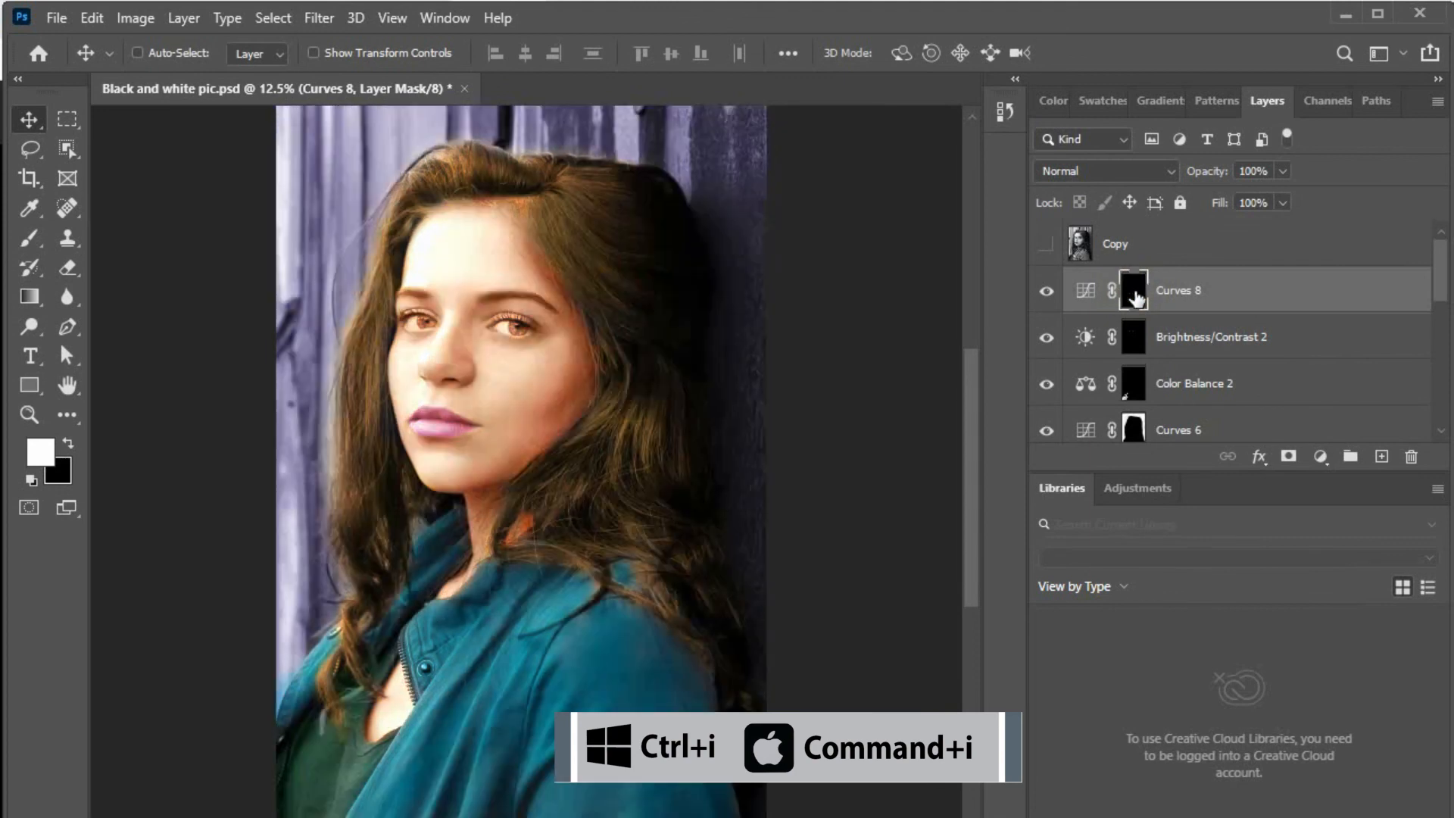
Paint white over the pupils on the Curves 8 mask with the soft 70 px brush and compare the eyes with the layer off and on.
left_click_drag(341, 289, 613, 384)
key("ctrl+plus")
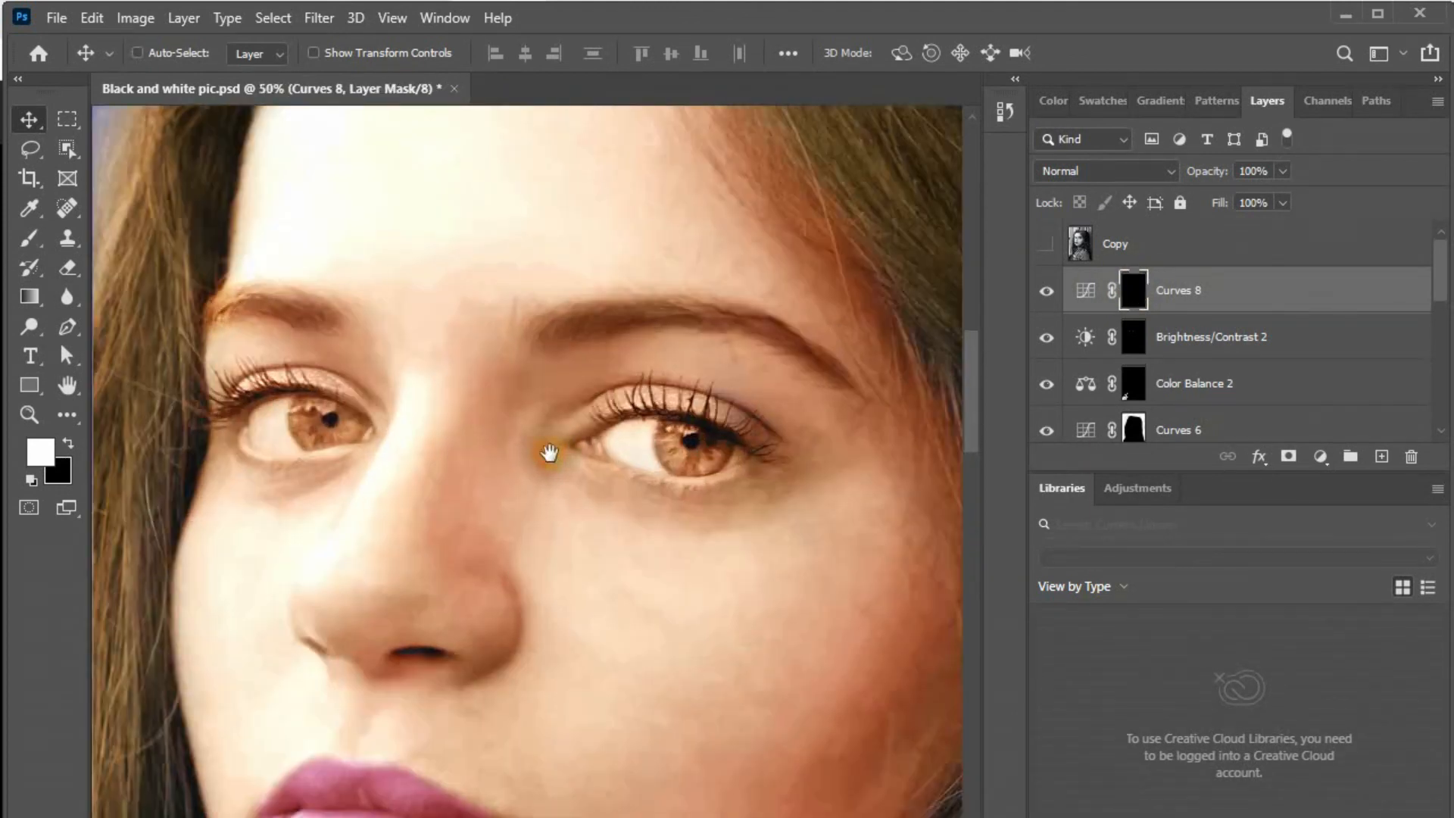
left_click(29, 238)
scroll(326, 415, "up", 1)
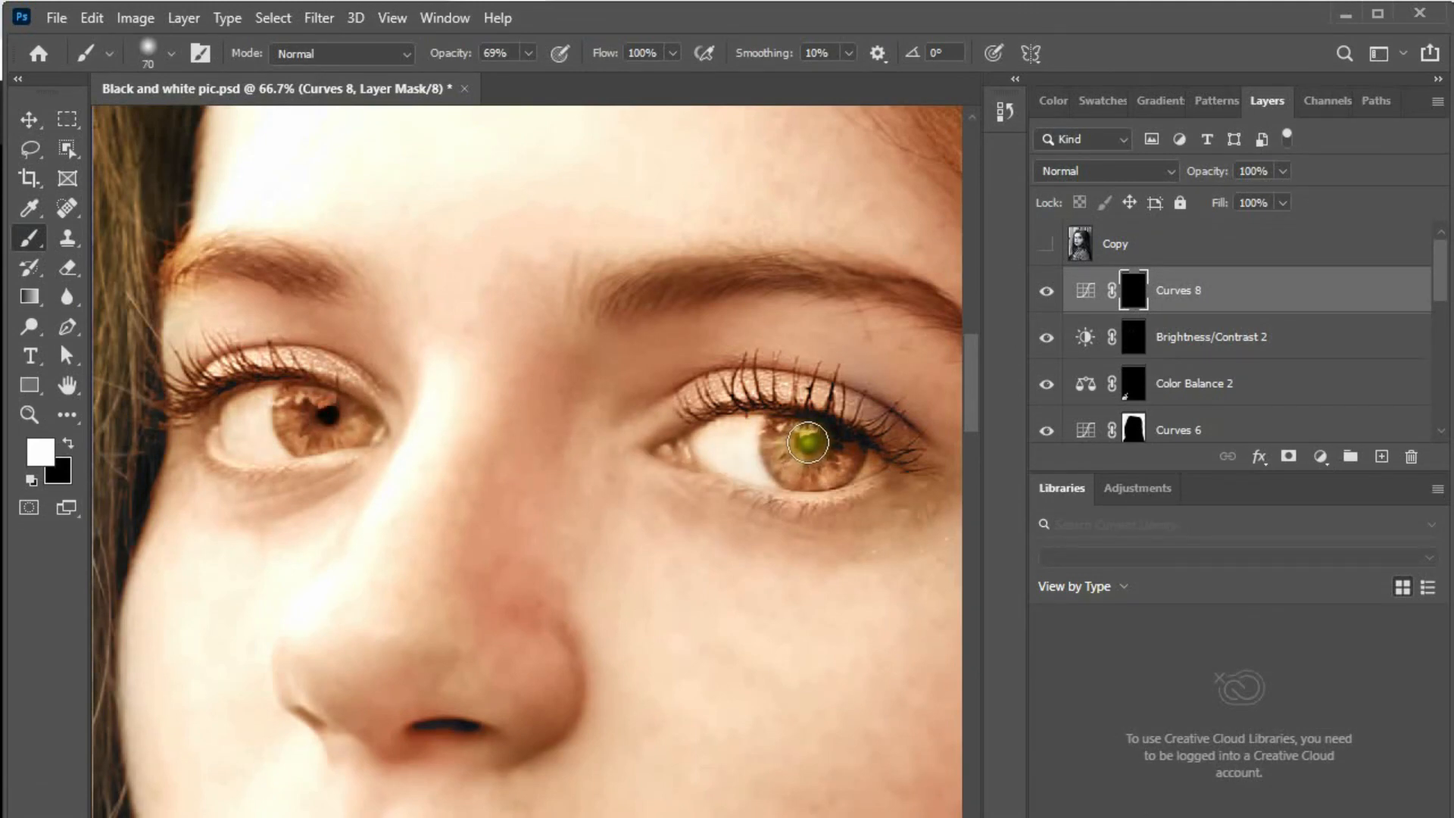
scroll(627, 576, "down", 4)
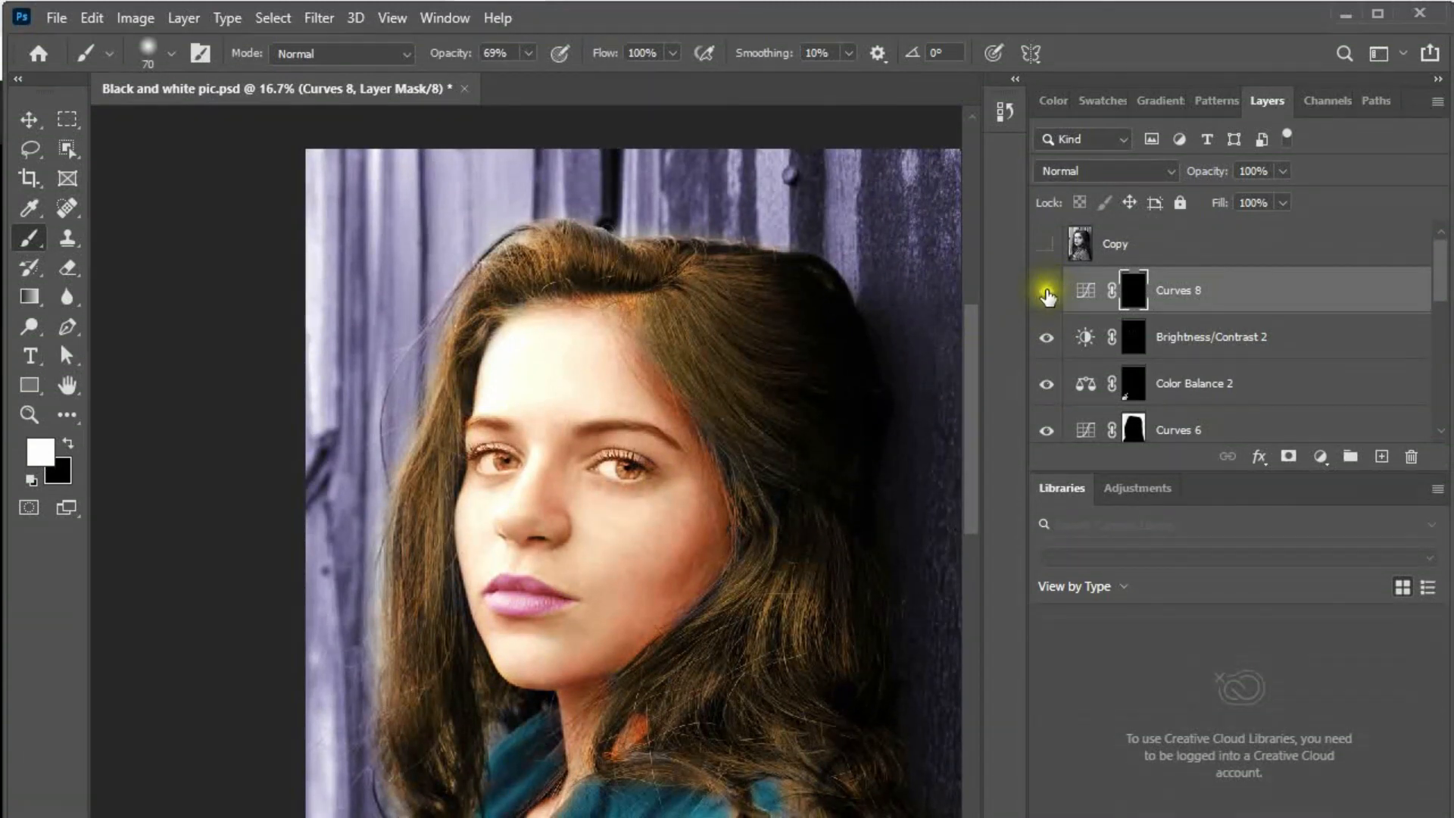
left_click(1046, 293)
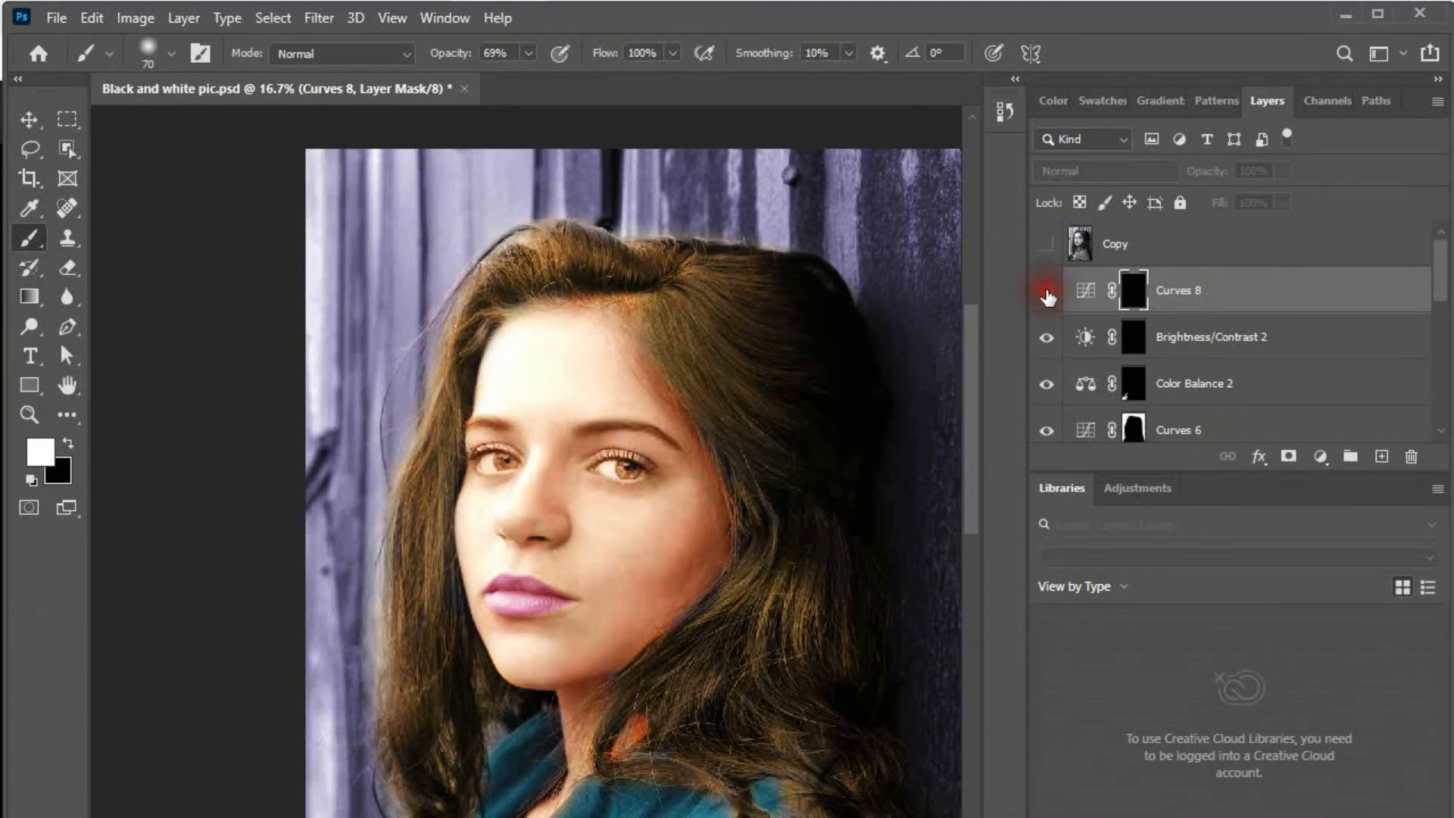
left_click_drag(455, 371, 724, 530)
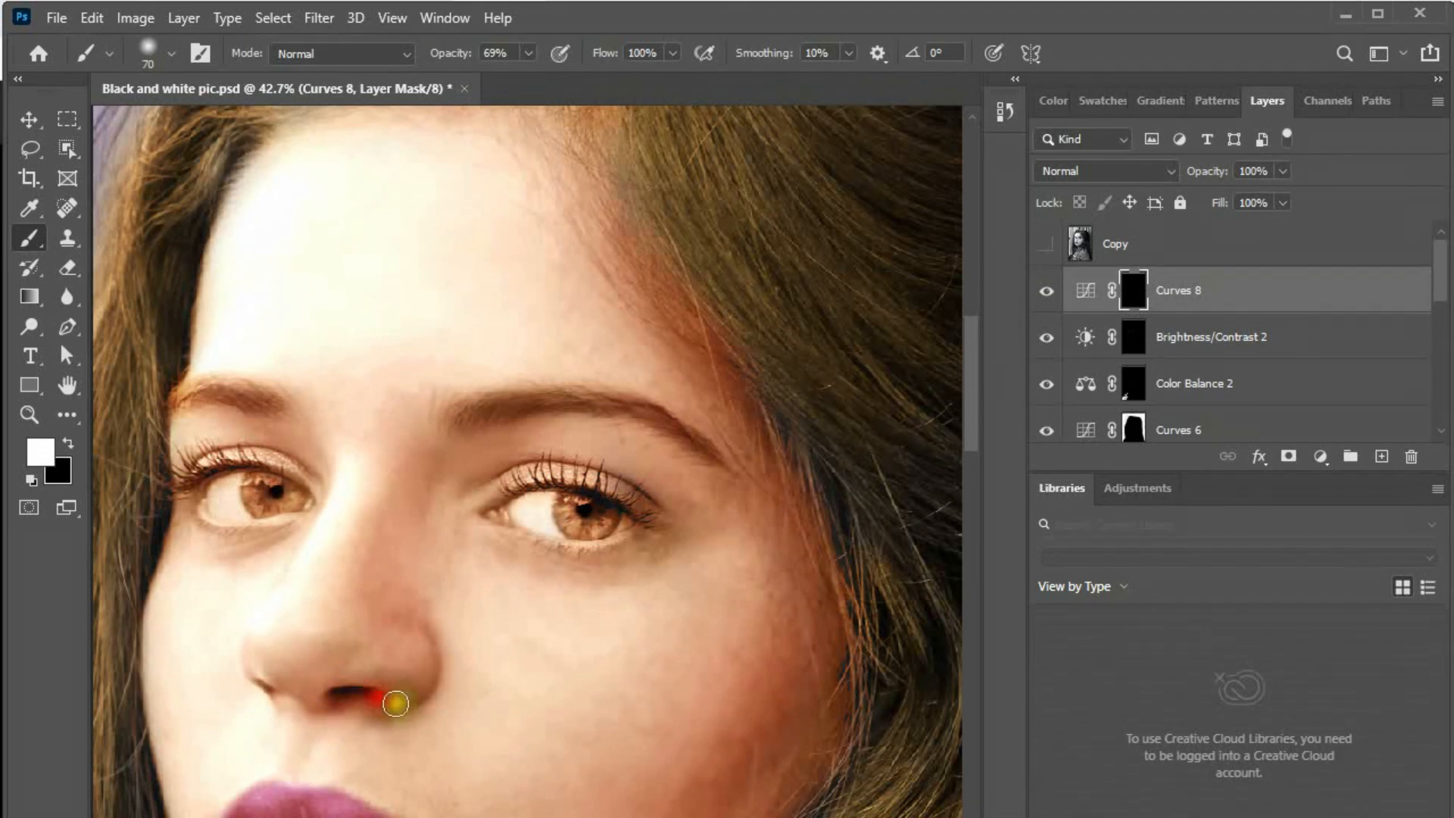
left_click_drag(398, 702, 464, 655)
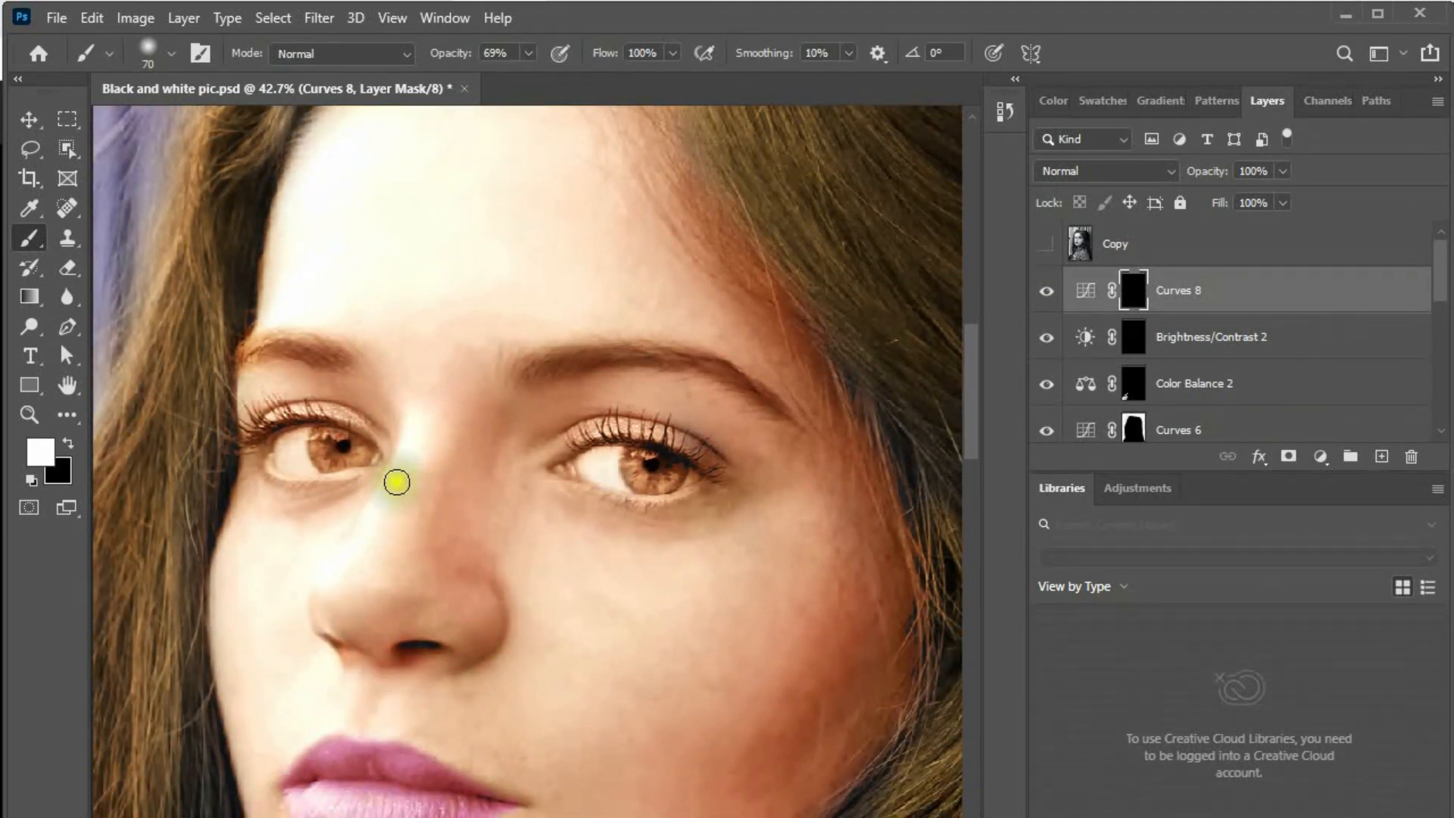
Enlarge the soft brush from 175 up to 700 px and dab white on the Curves 8 mask to deepen shadows around the nose and hair.
key("bracketright")
key("bracketright")
key("bracketright")
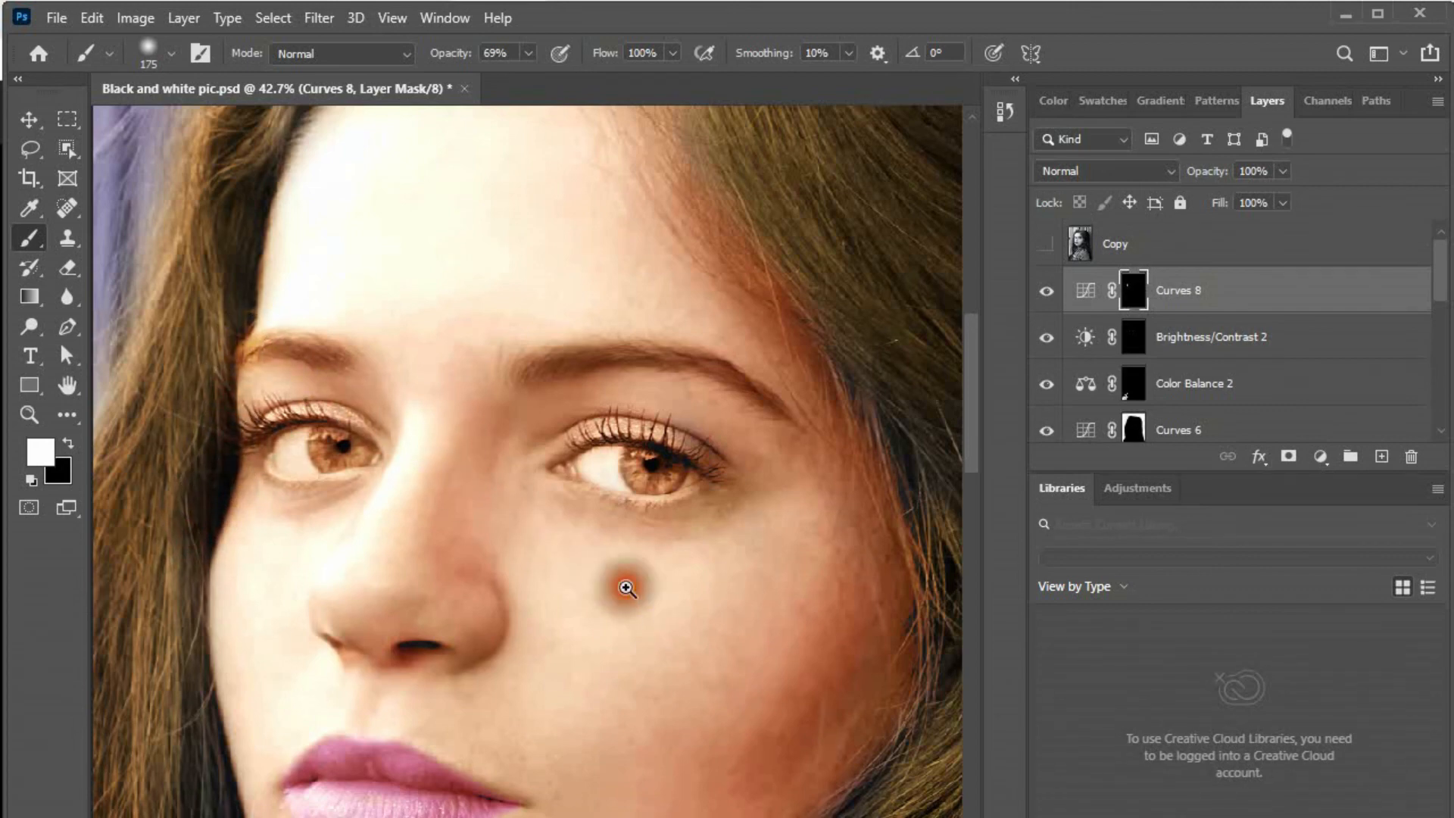
left_click_drag(628, 589, 570, 481)
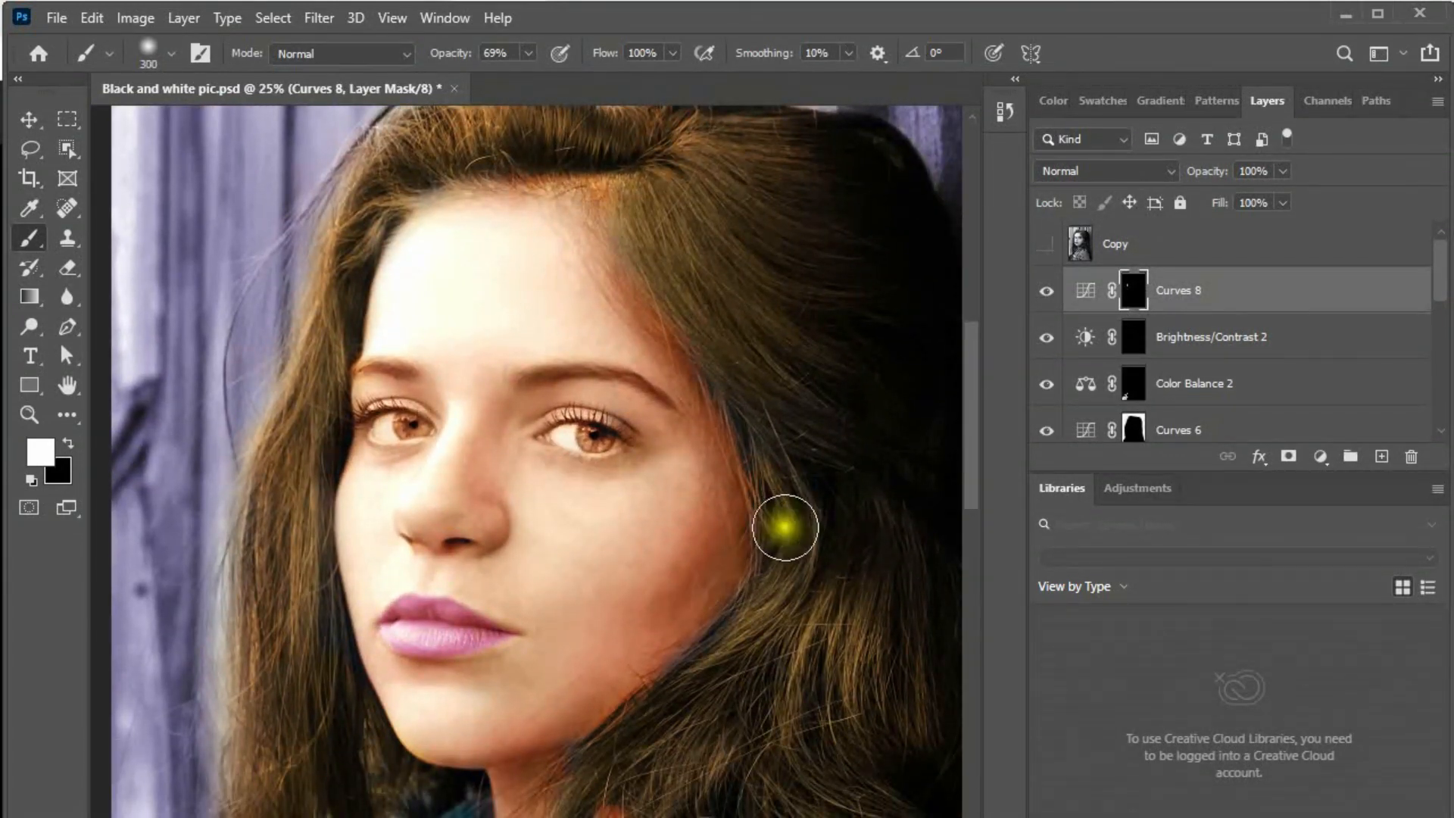
key("bracketright")
key("bracketright")
key("bracketright")
key("bracketright")
left_click(811, 581)
left_click_drag(734, 681, 732, 619)
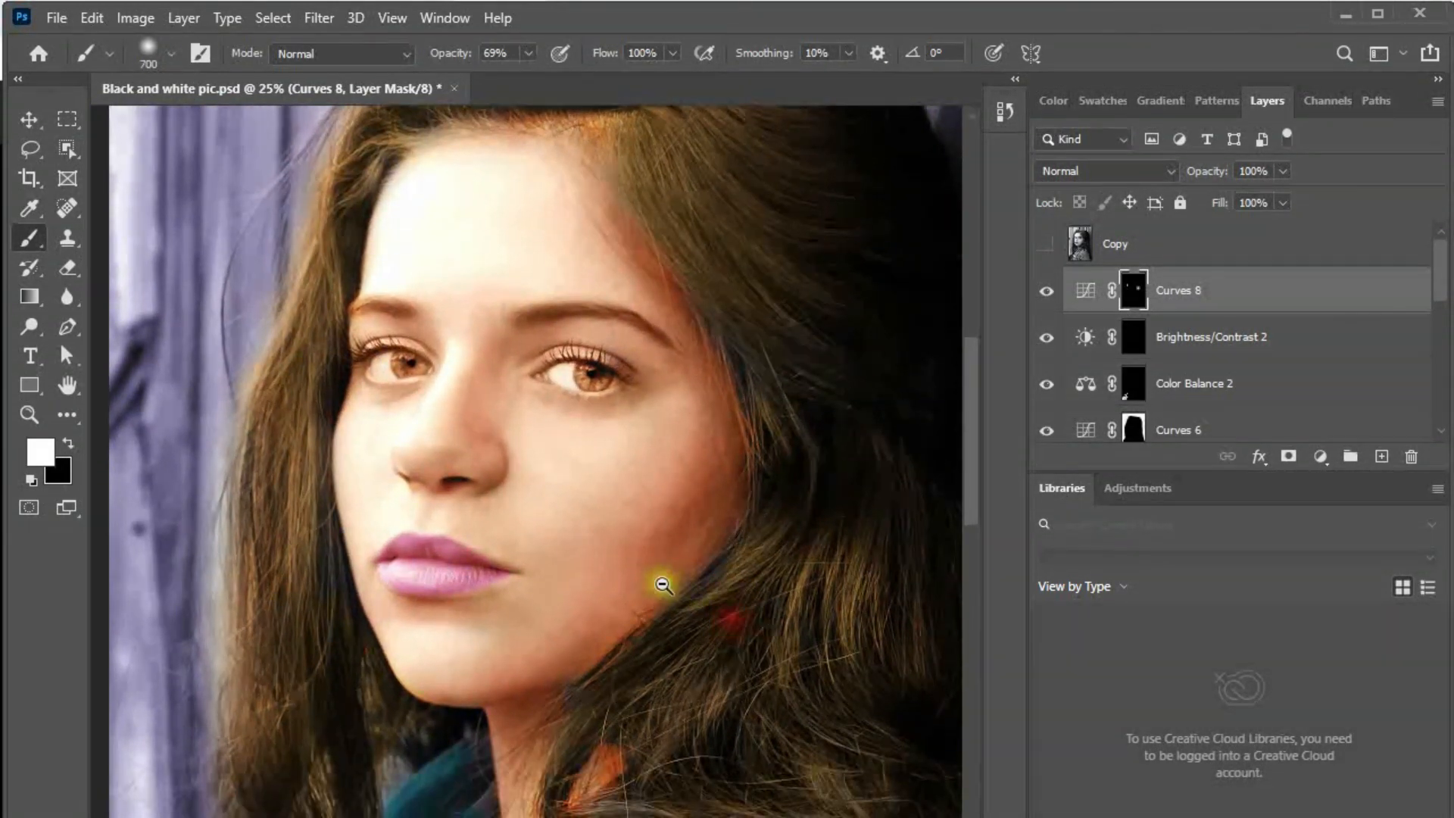
left_click(663, 586)
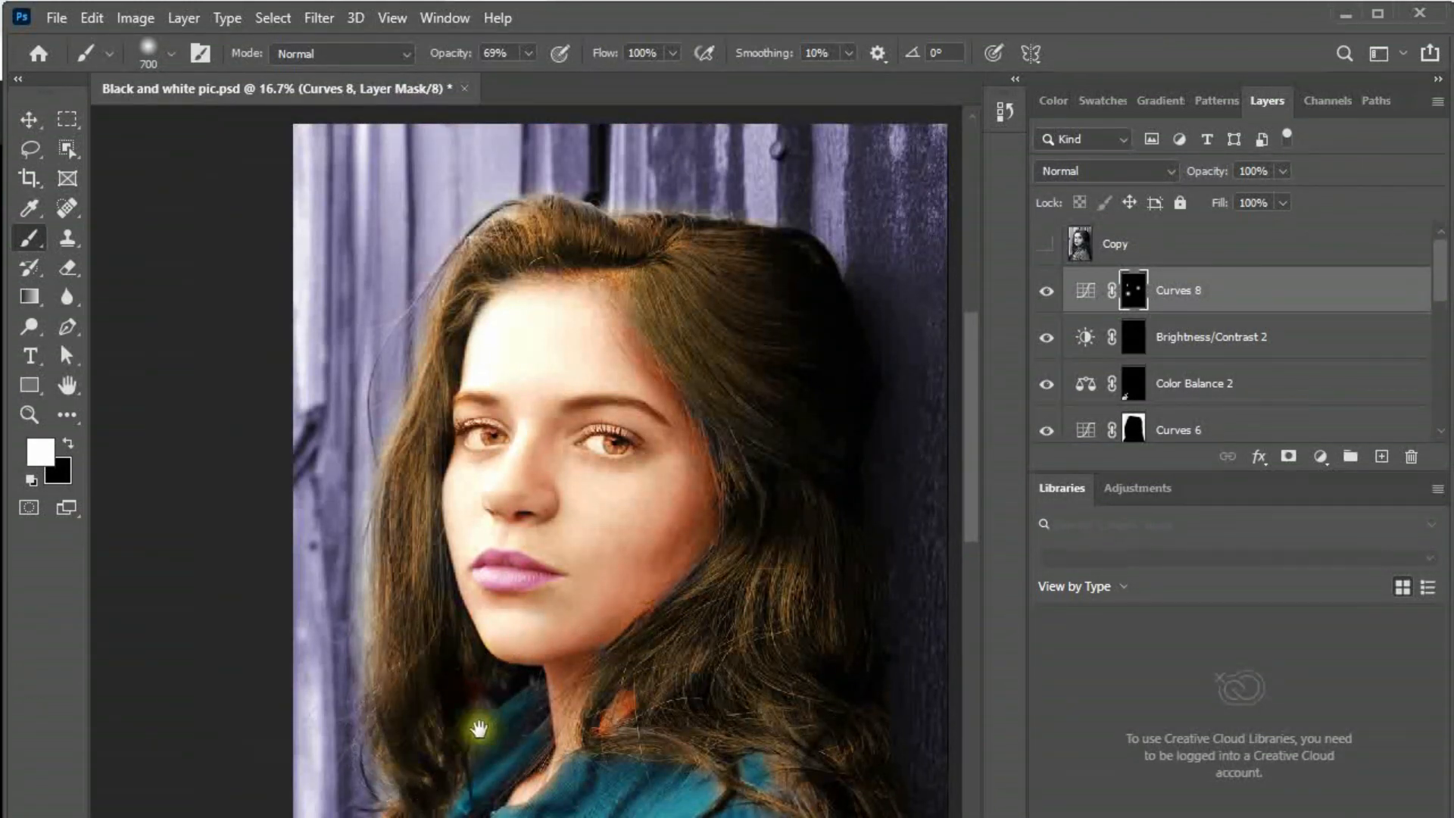
left_click(588, 644, "alt")
left_click_drag(603, 638, 557, 650)
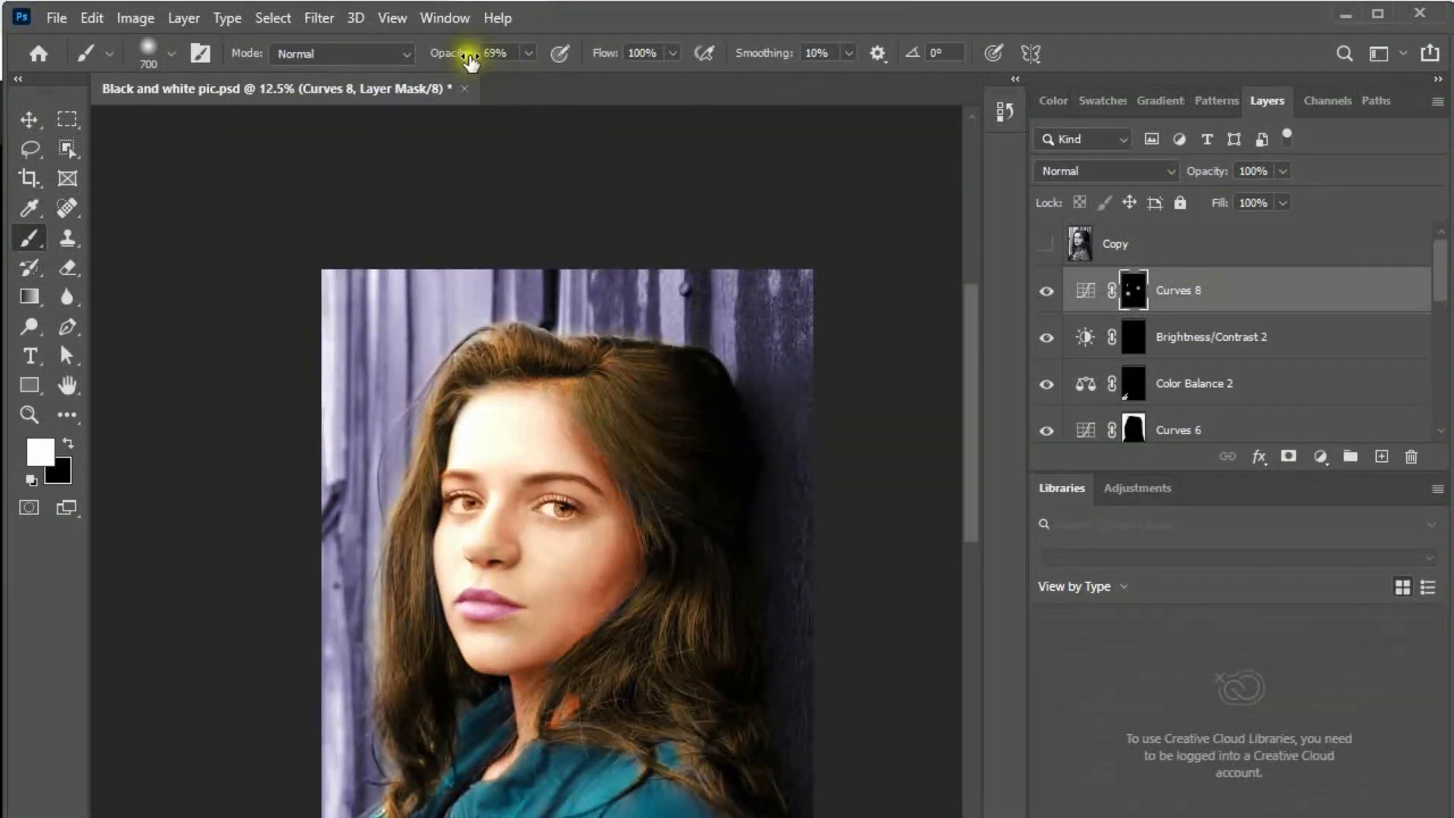
Set the brush opacity to 28% and paint white on the Curves 8 mask along the hairline, jaw and cheek edges.
left_click_drag(411, 64, 450, 53)
left_click(561, 387)
left_click(600, 429)
left_click(604, 411)
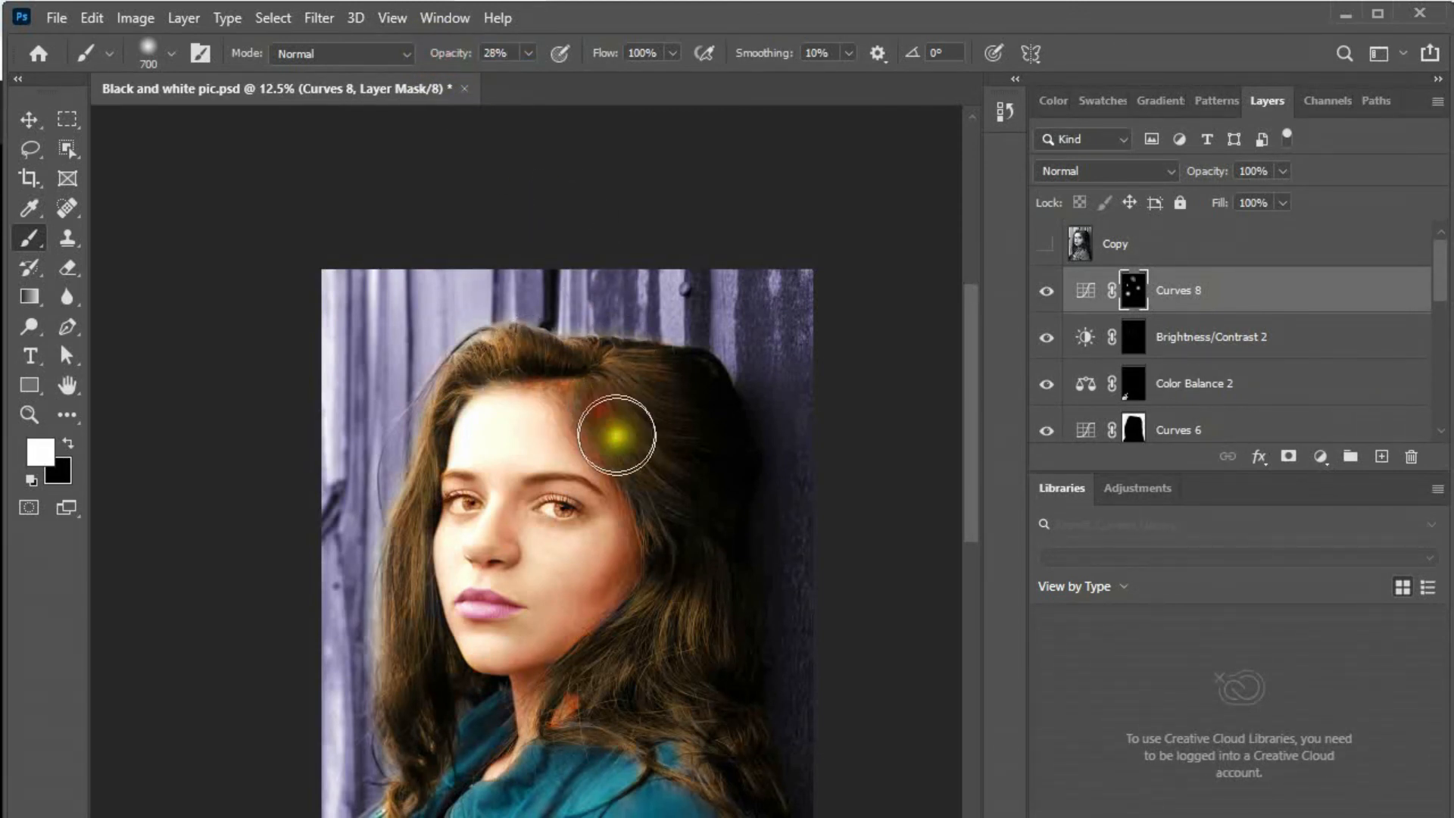
mouse_move(523, 664)
left_mouse_down()
mouse_move(478, 683)
mouse_move(608, 588)
left_mouse_up()
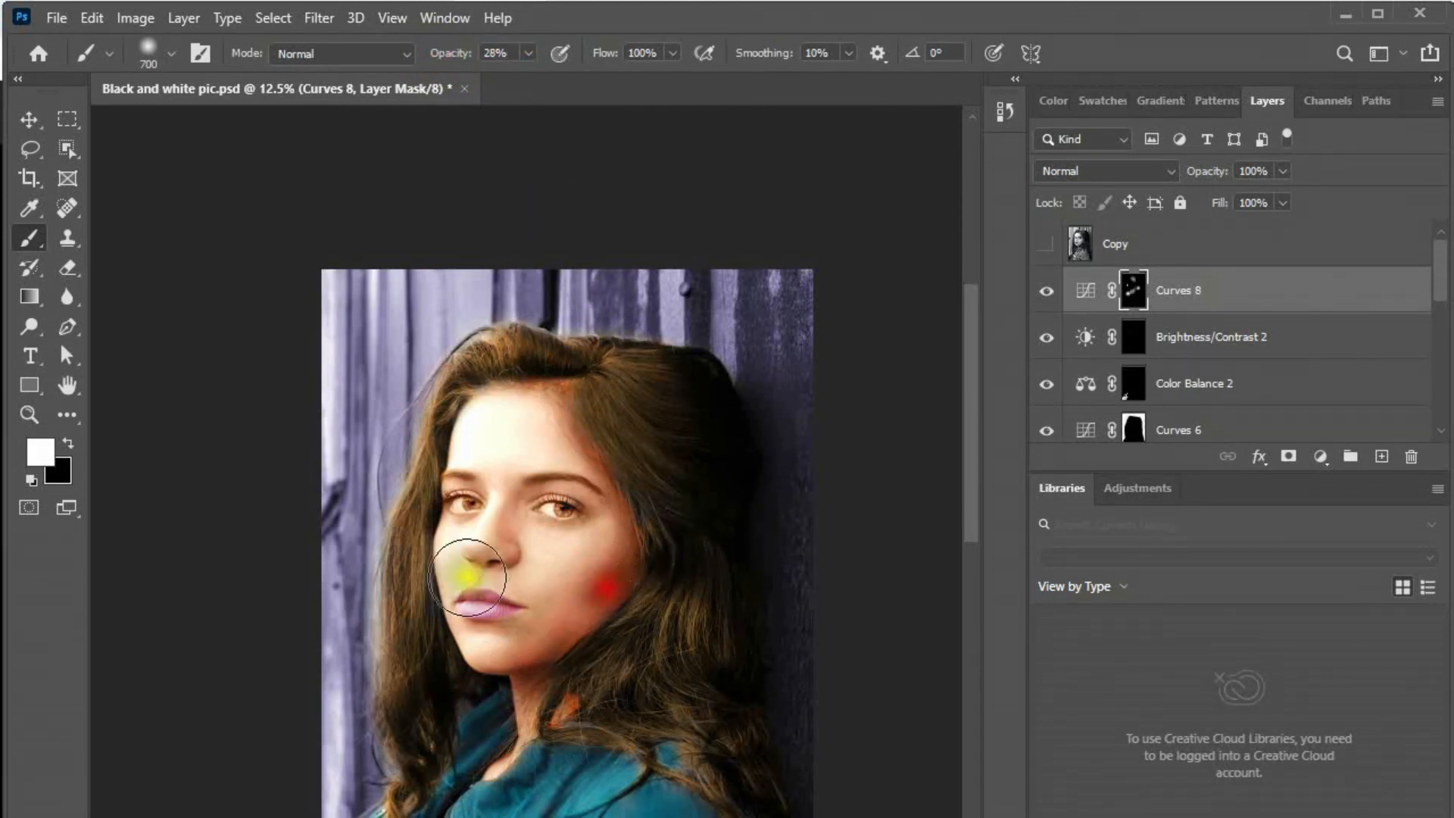
left_click_drag(425, 570, 416, 584)
Reduce the brush to 400 px and paint white on the Curves 8 mask along the outer edge of the far cheek.
scroll(471, 588, "up", 2)
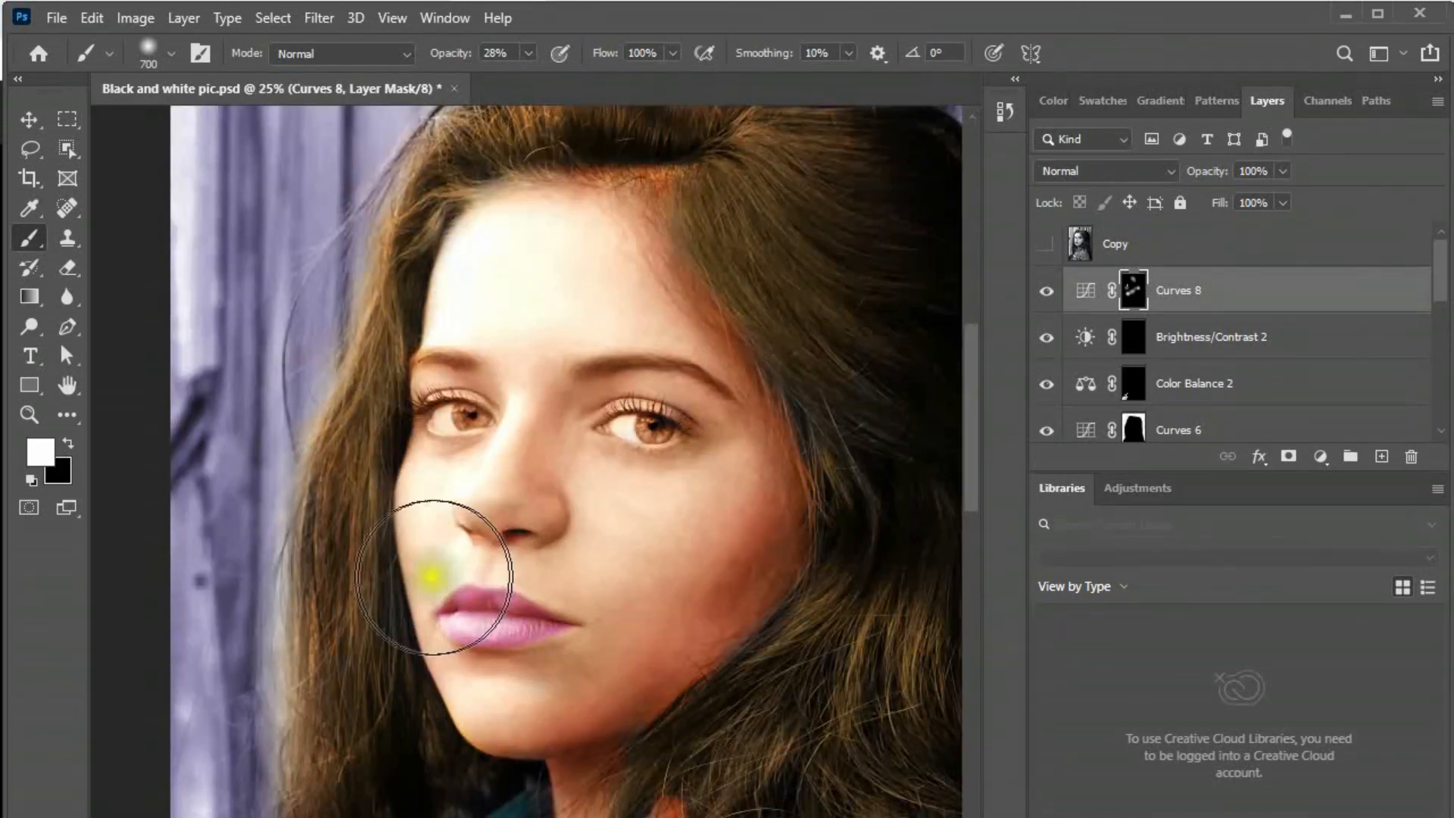
key("[")
key("[")
key("[")
mouse_move(391, 547)
left_mouse_down()
mouse_move(395, 605)
mouse_move(401, 553)
left_mouse_up()
scroll(641, 529, "down", 2)
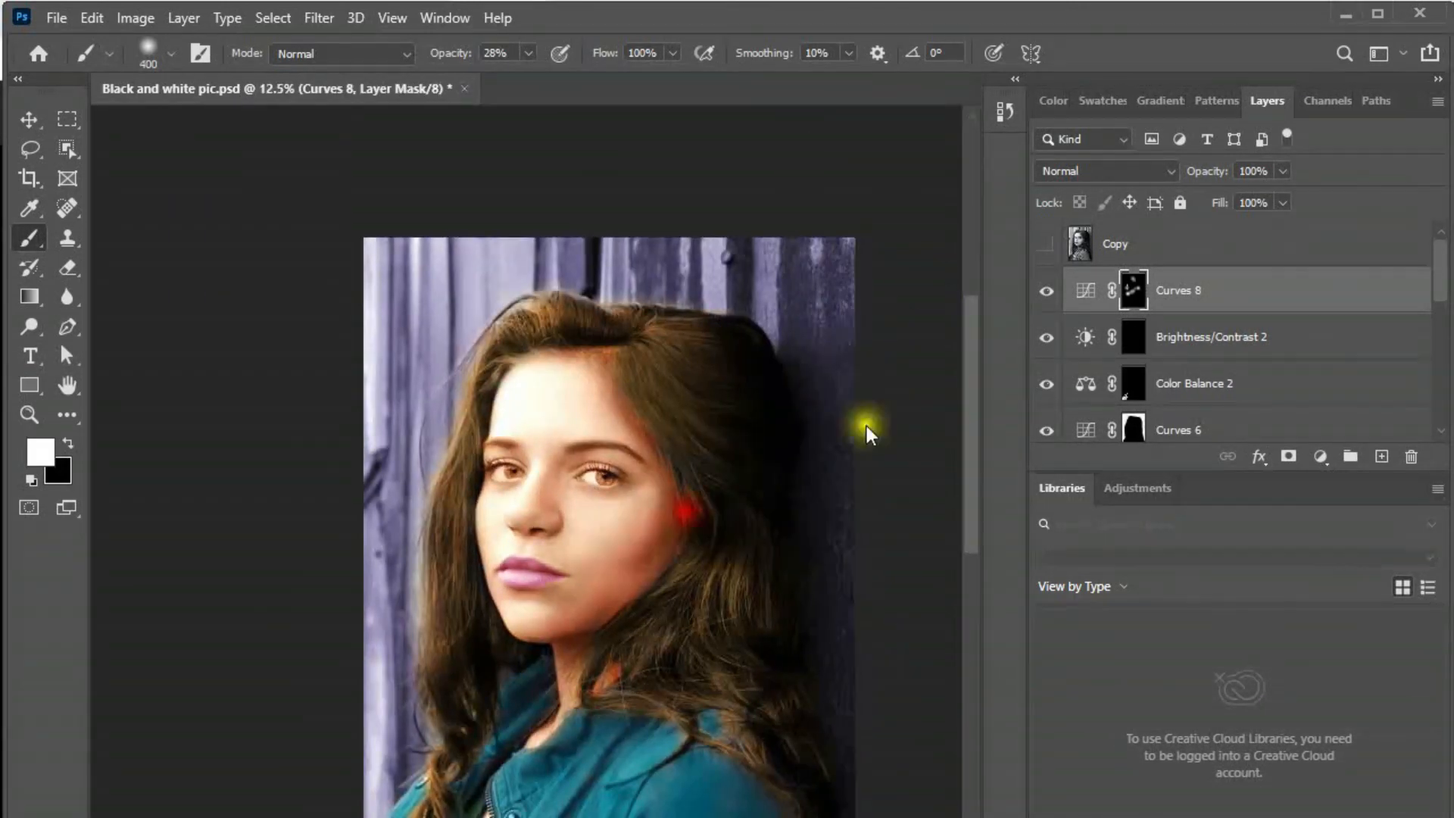
Compare the portrait with Curves 8 off and on, lower the layer's opacity to 84% and save the document.
left_click(1047, 292)
left_click(1048, 292)
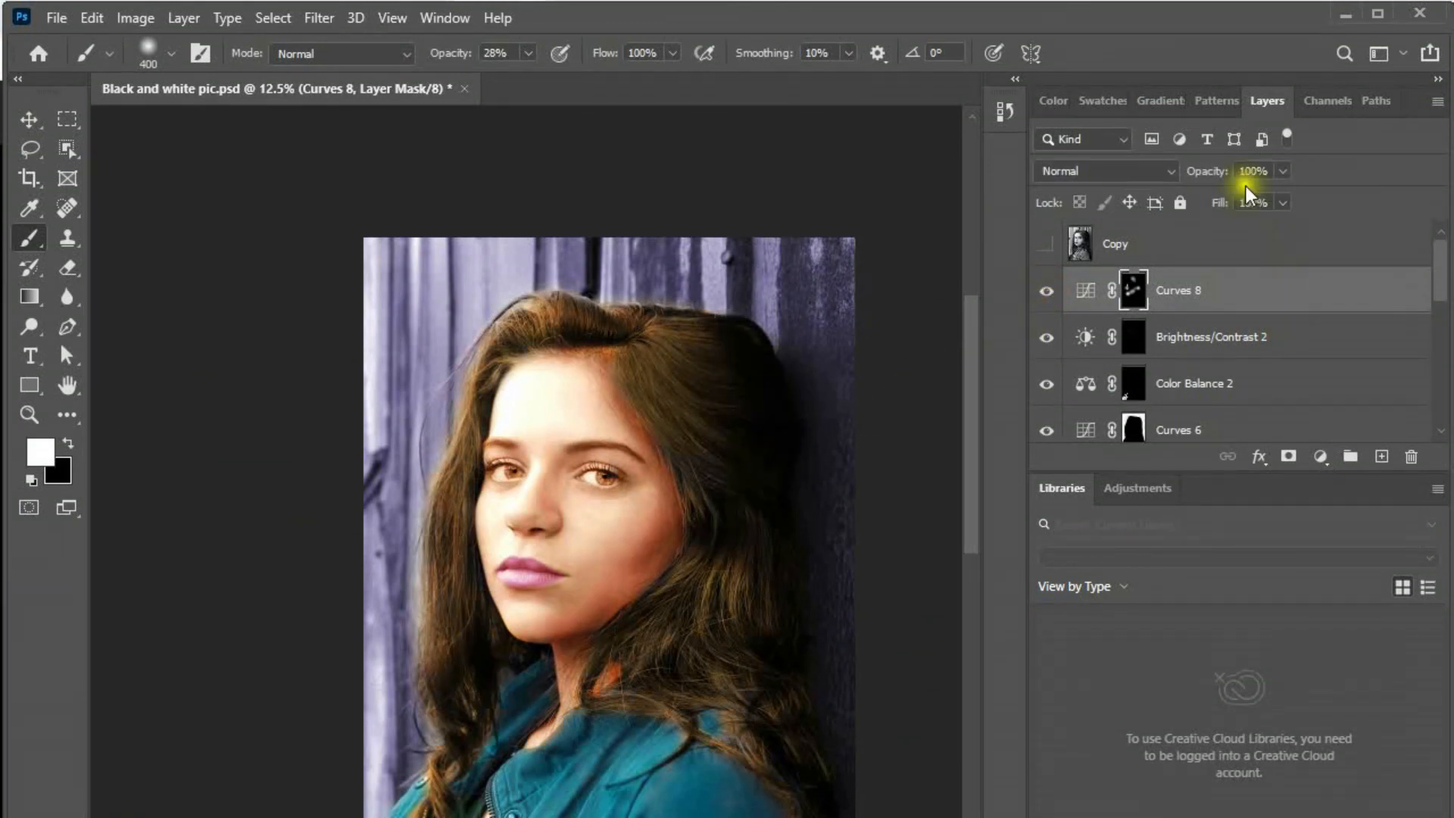
key("v")
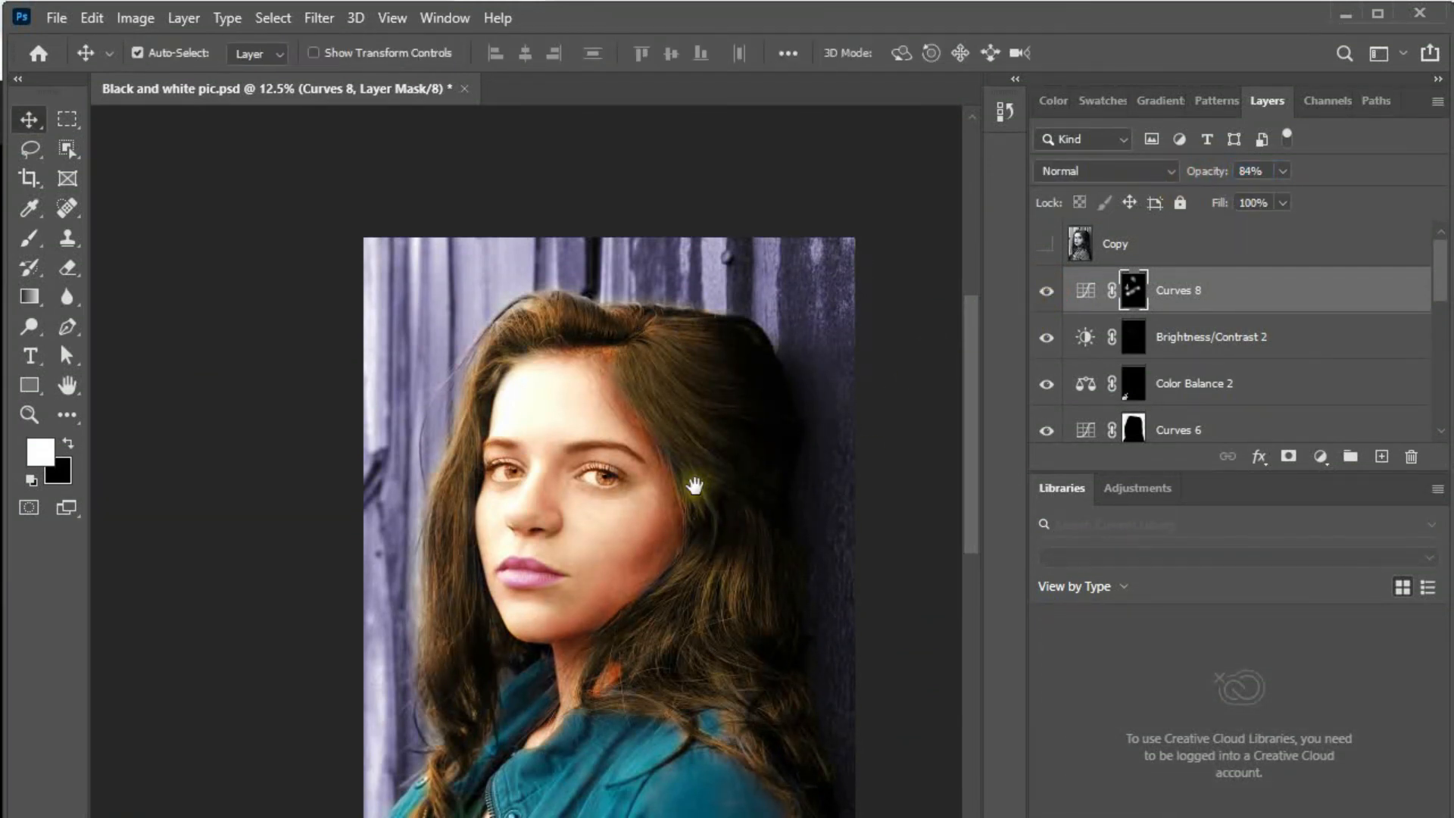
left_click(691, 482, "ctrl+alt")
left_click(586, 505, "ctrl")
key("ctrl+s")
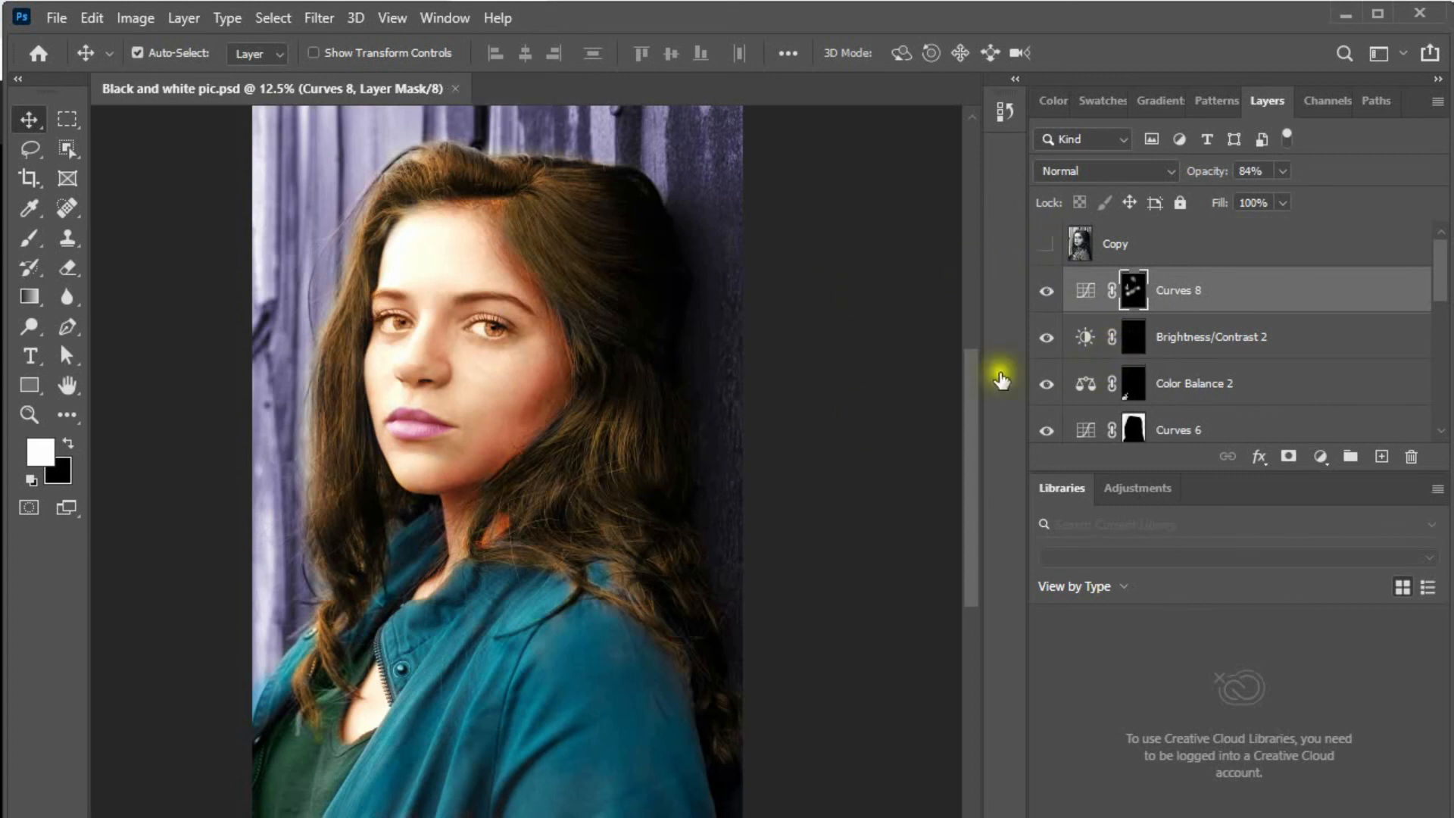
Compare the colorized portrait with the black-and-white original by showing and hiding the Copy layer, and examine the face up close.
left_click(1049, 247)
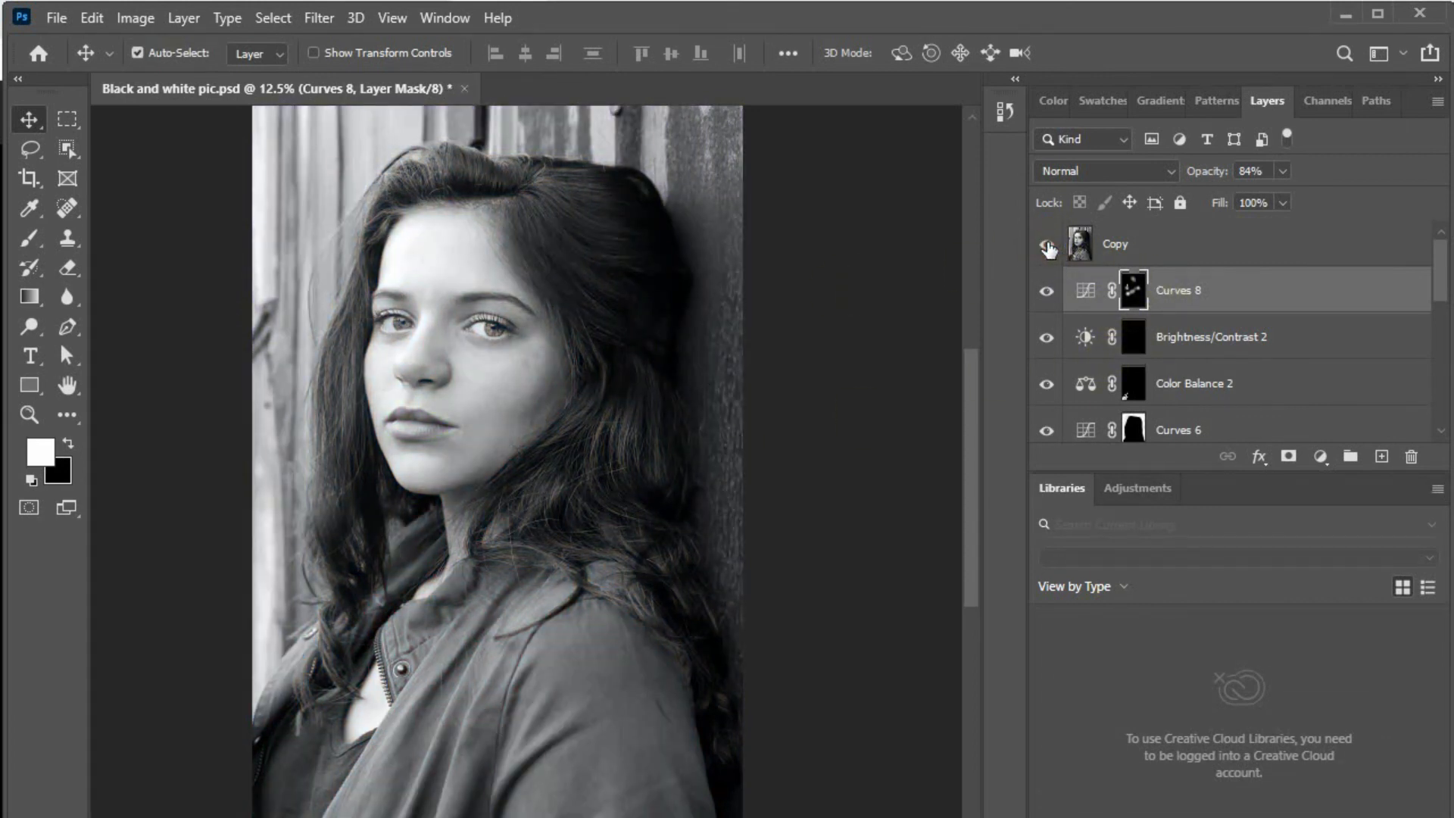
left_click(1049, 247)
left_click_drag(484, 309, 592, 388)
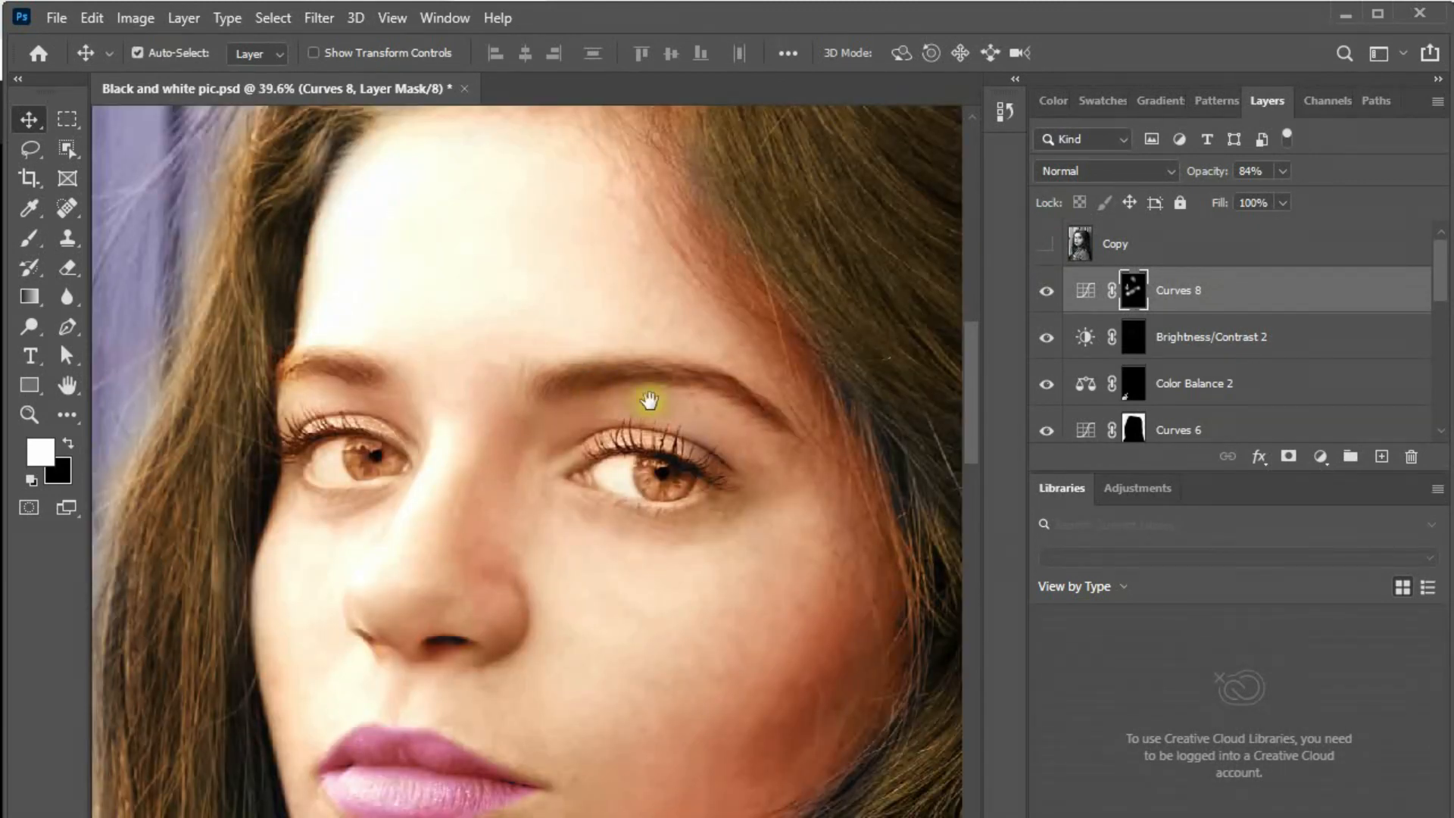
scroll(730, 529, "down", 4)
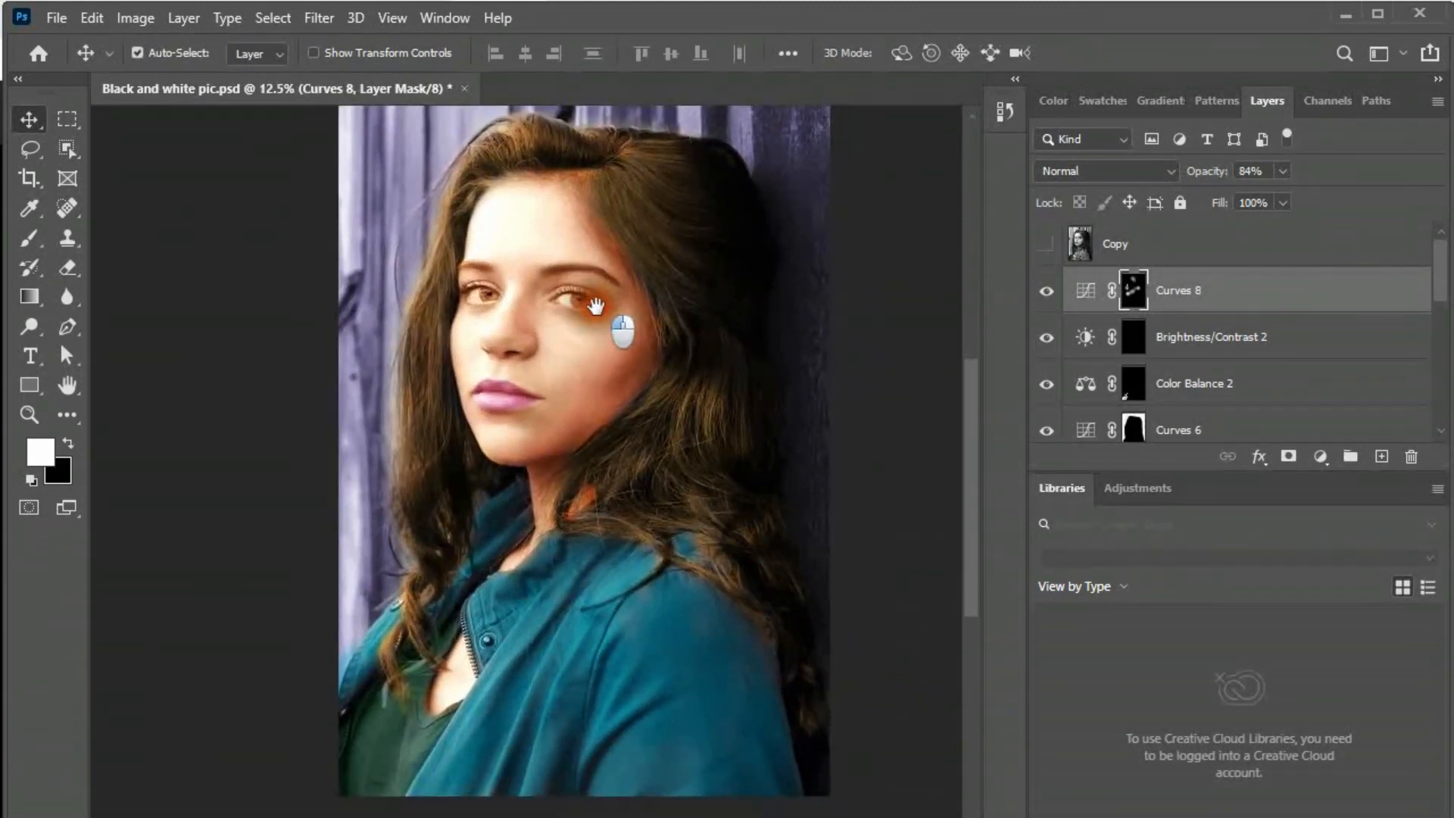
left_click(1046, 246)
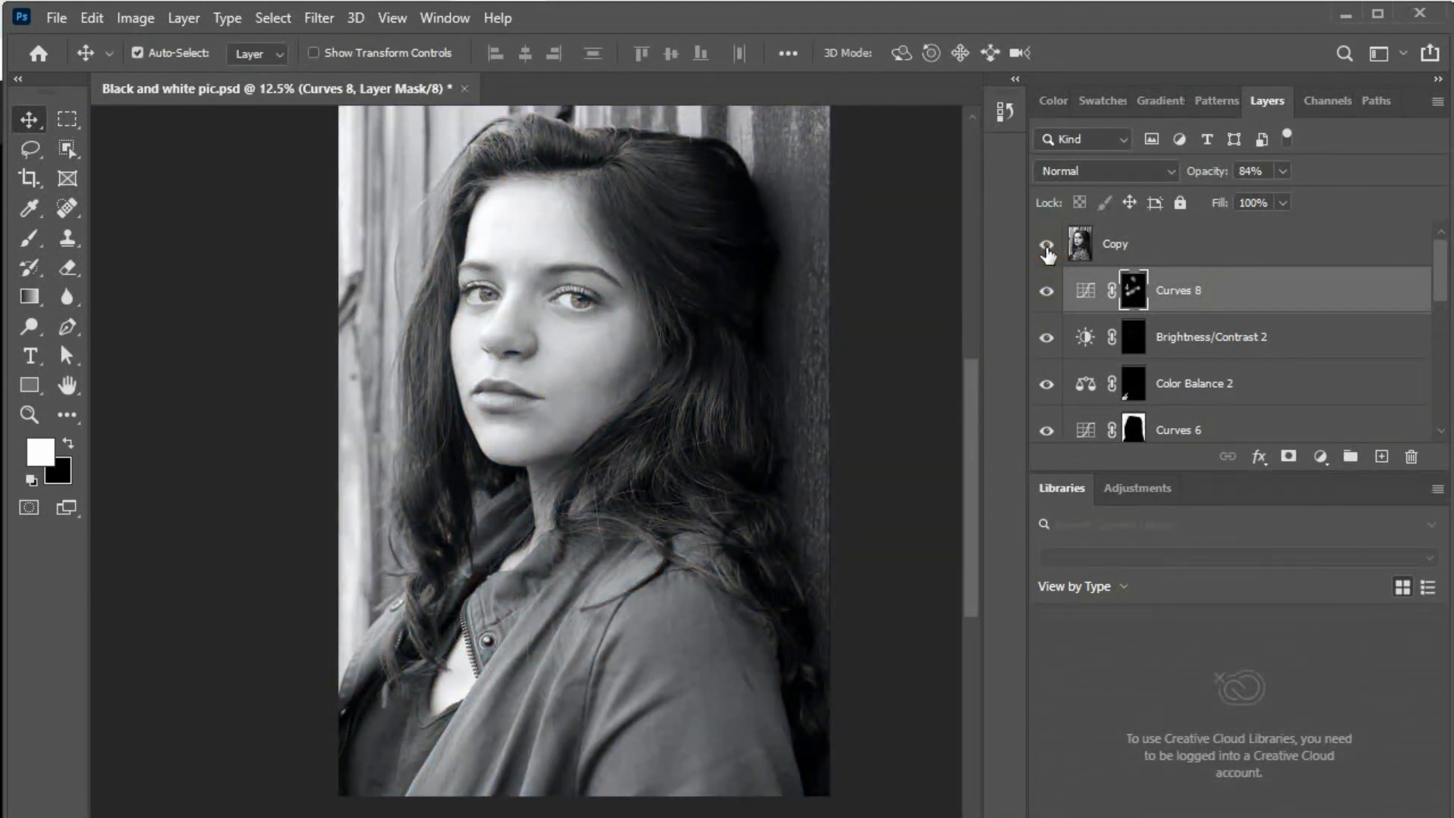
left_click(1047, 245)
left_click(1046, 247)
left_click(1047, 247)
Check the eyes with Brightness/Contrast 2 off and on, and delete that adjustment layer.
left_click_drag(390, 260, 714, 371)
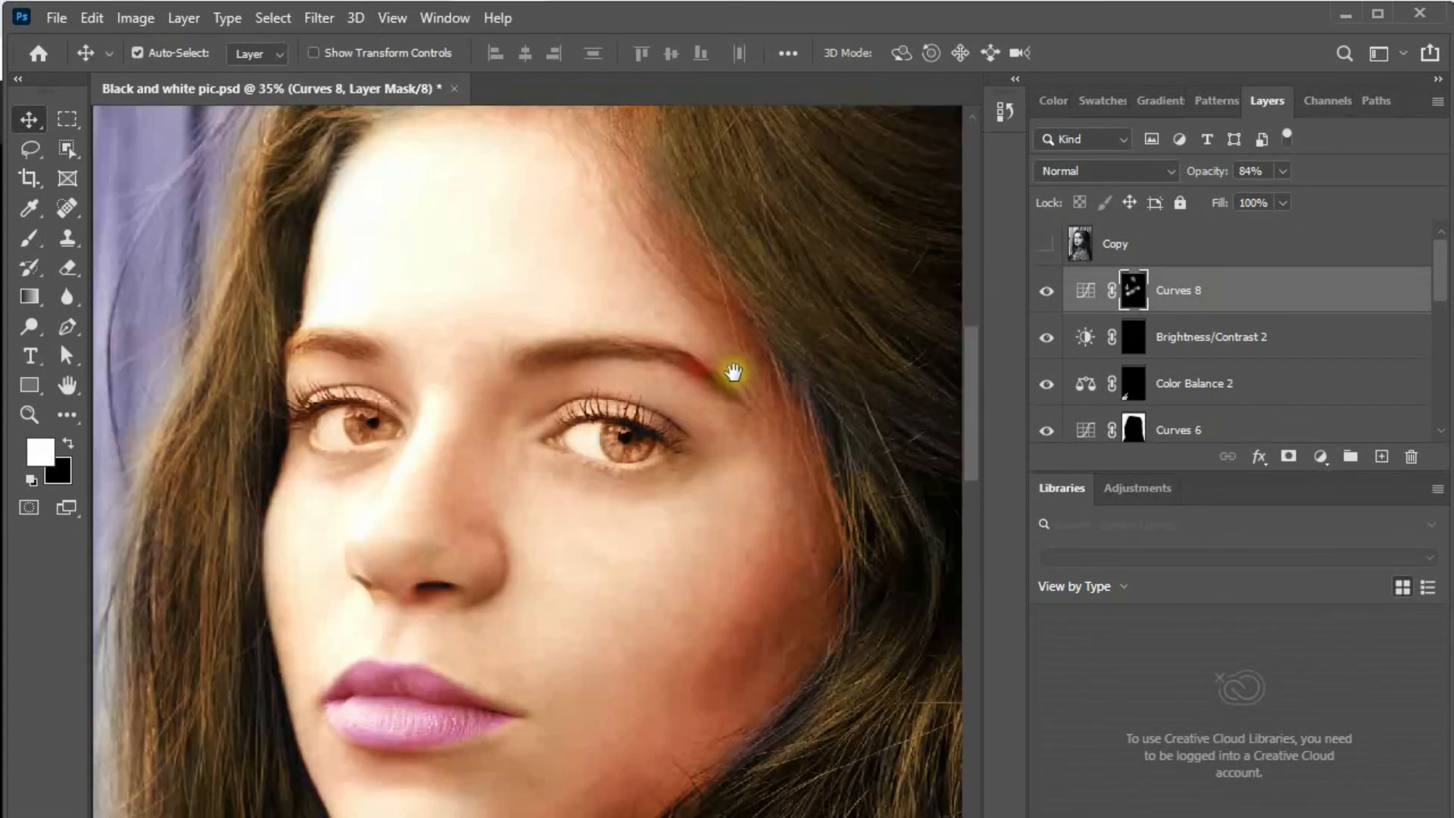
left_click_drag(285, 330, 874, 568)
left_click(627, 497)
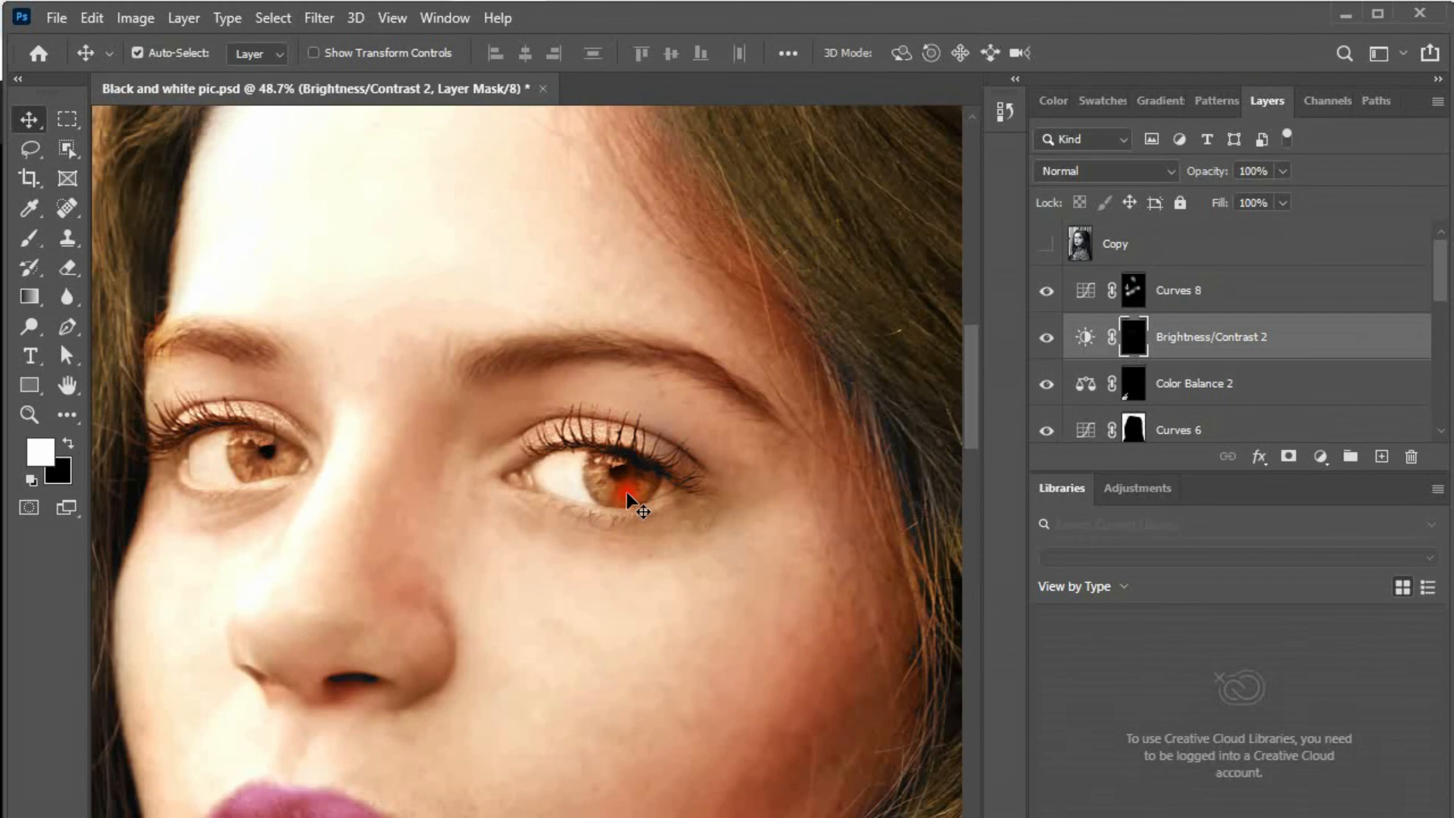
left_click(1046, 337)
left_click(1046, 338)
left_click_drag(1191, 350, 1414, 458)
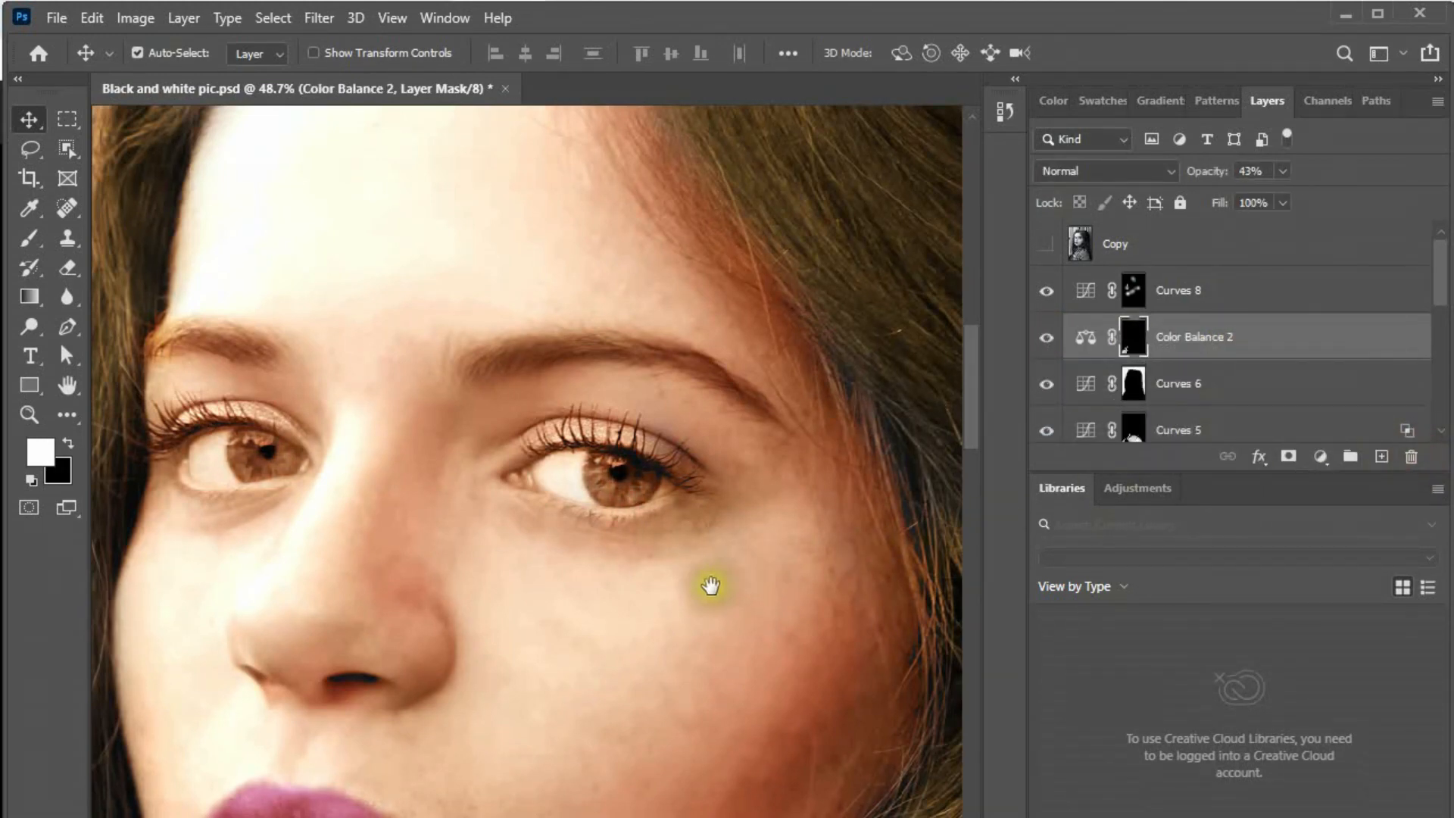
Compare the whole portrait with the Color Balance 2 and Curves 8 layers off and on.
left_click(658, 585, "alt")
left_click_drag(682, 592, 612, 415)
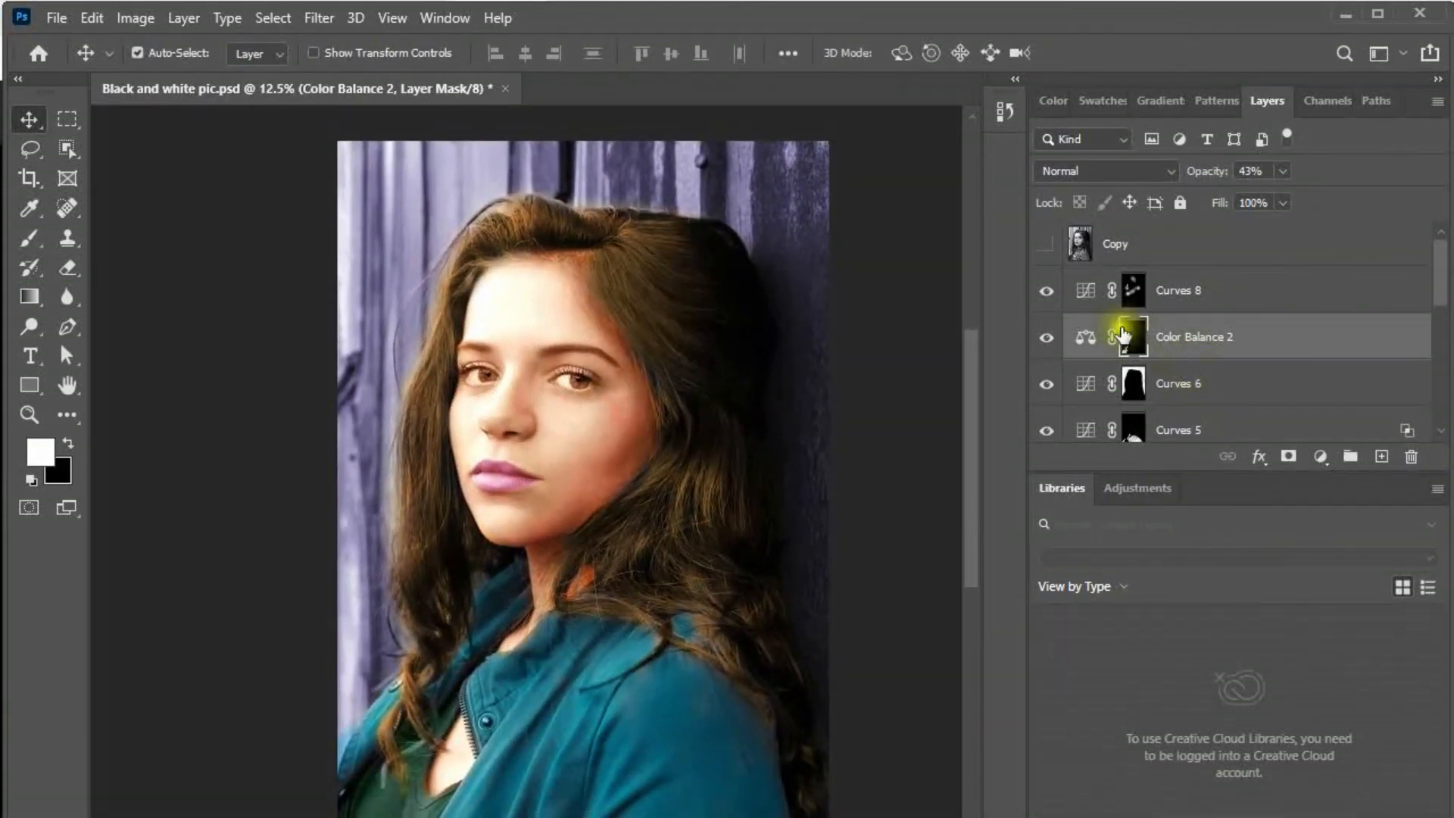
left_click(1046, 338)
left_click(1047, 337)
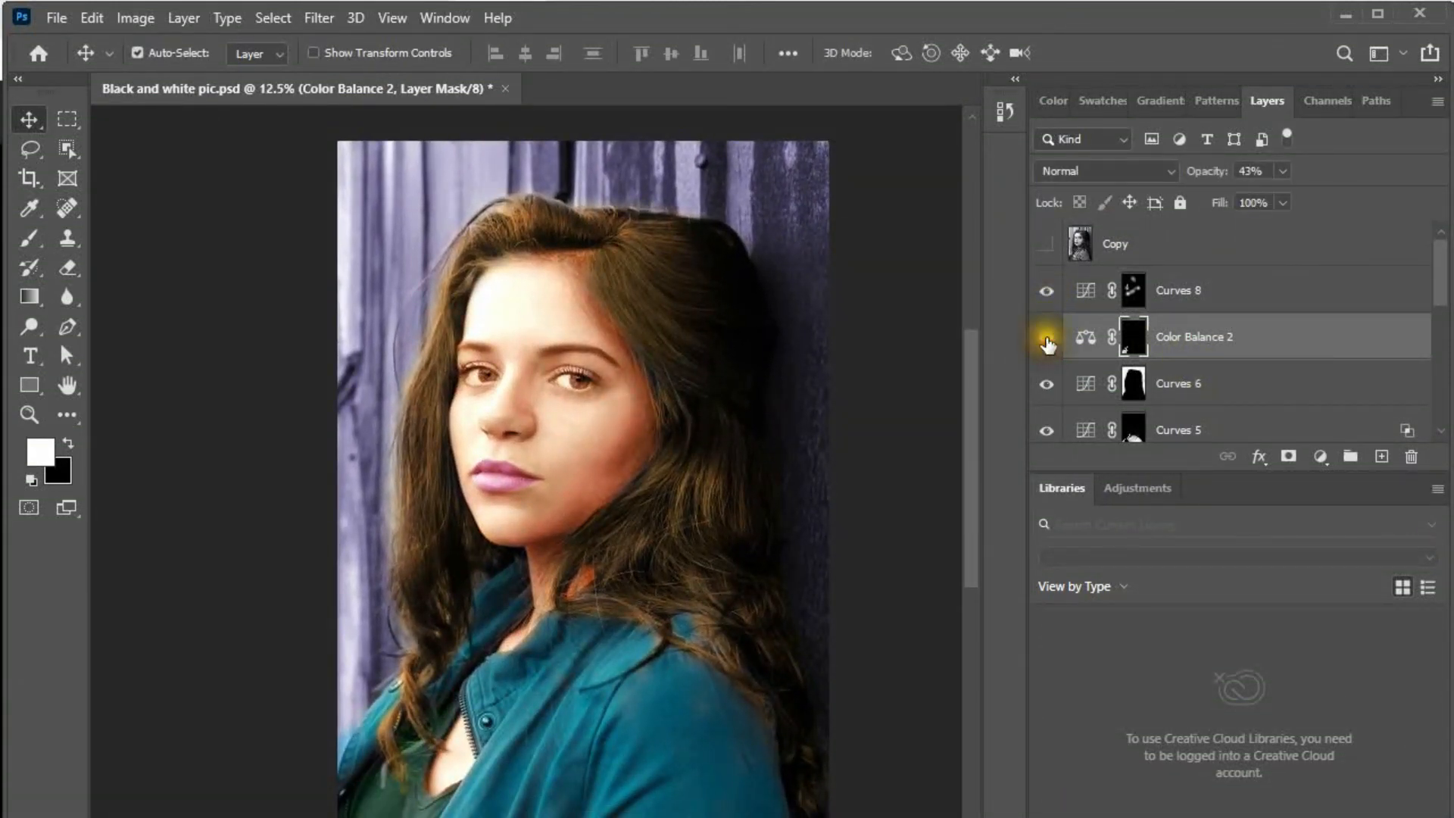
left_click(1048, 295)
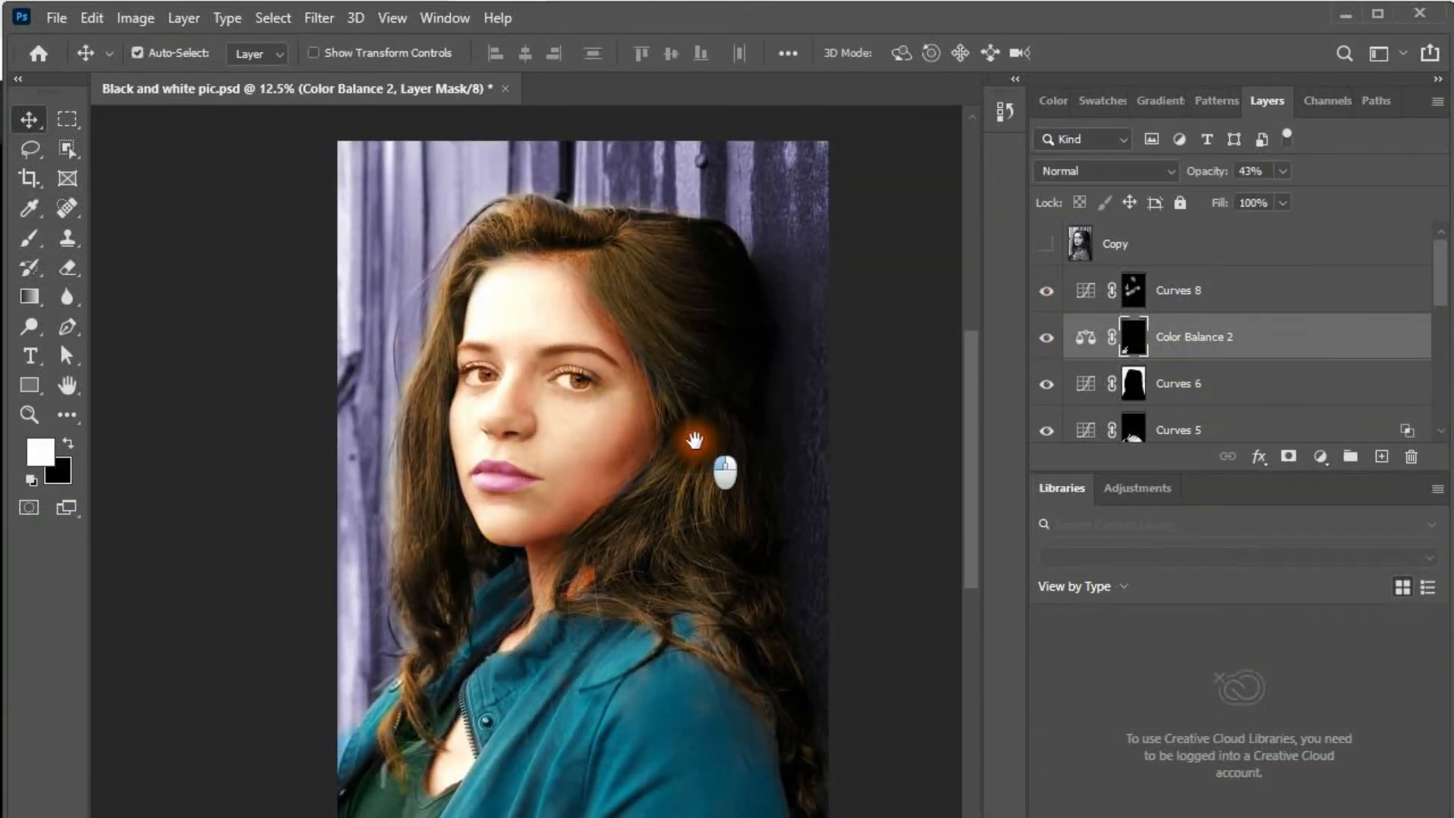
left_click_drag(697, 443, 671, 405)
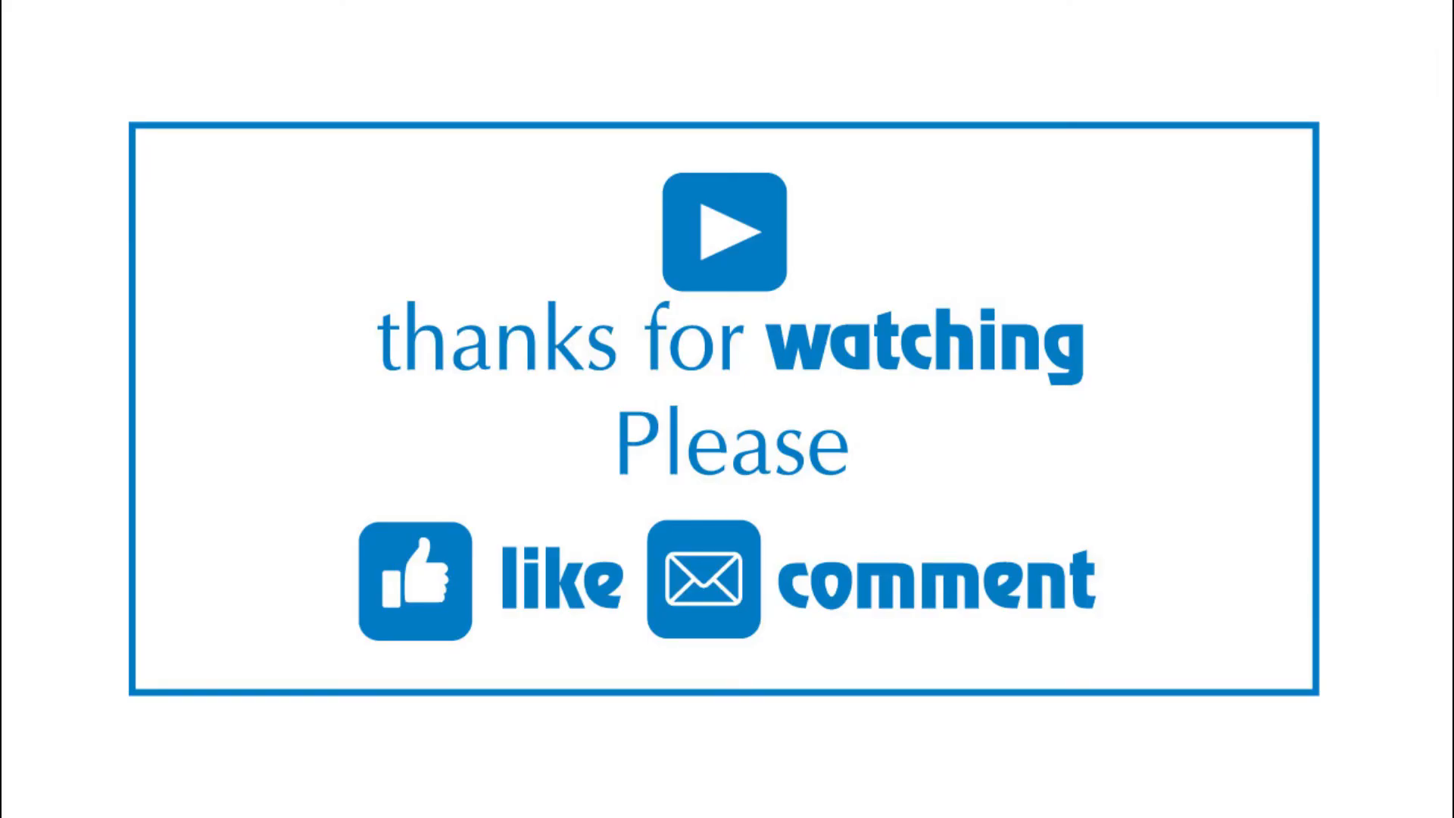